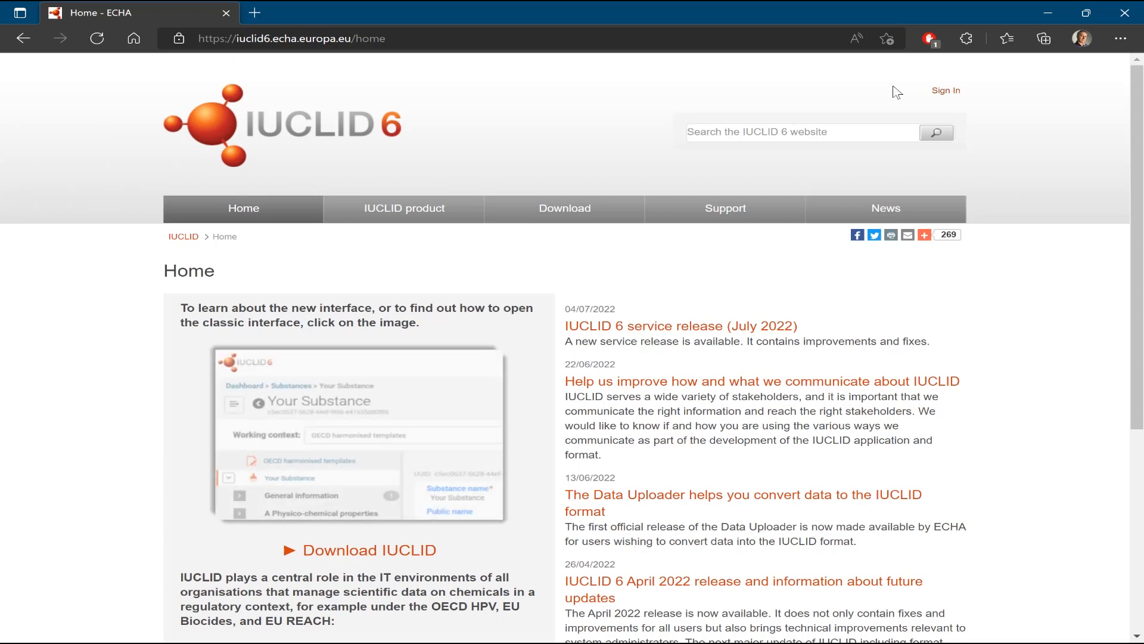
Sign in to the IUCLID 6 website and open the Data Uploader page of the IUCLID product section.
{"action": "left_click", "coordinate": [945, 96]}
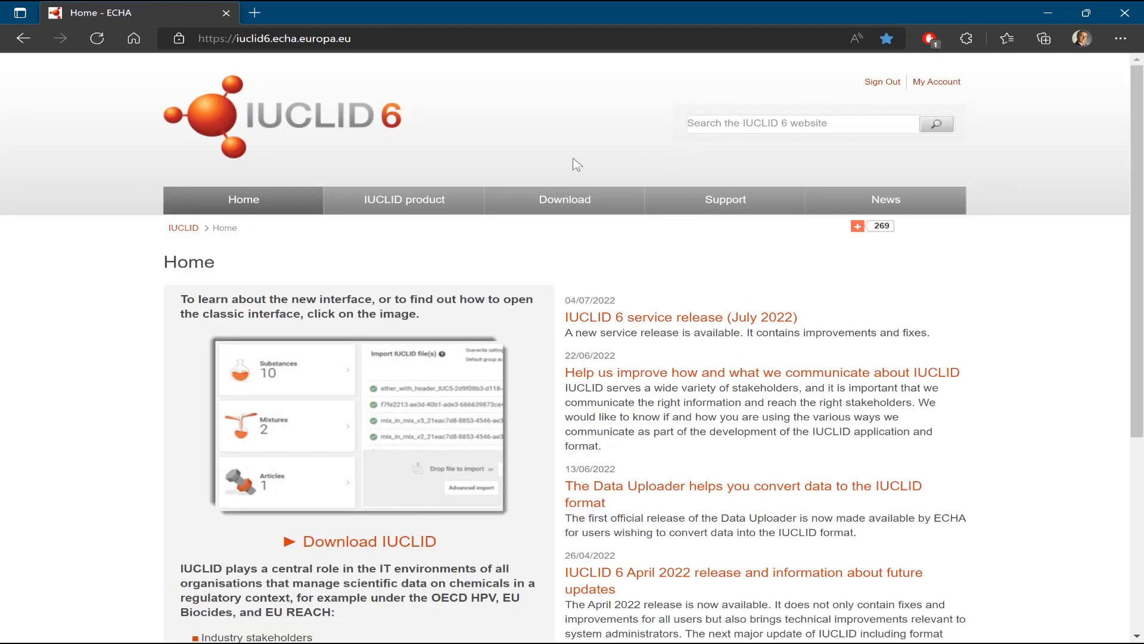
{"action": "left_click", "coordinate": [426, 210]}
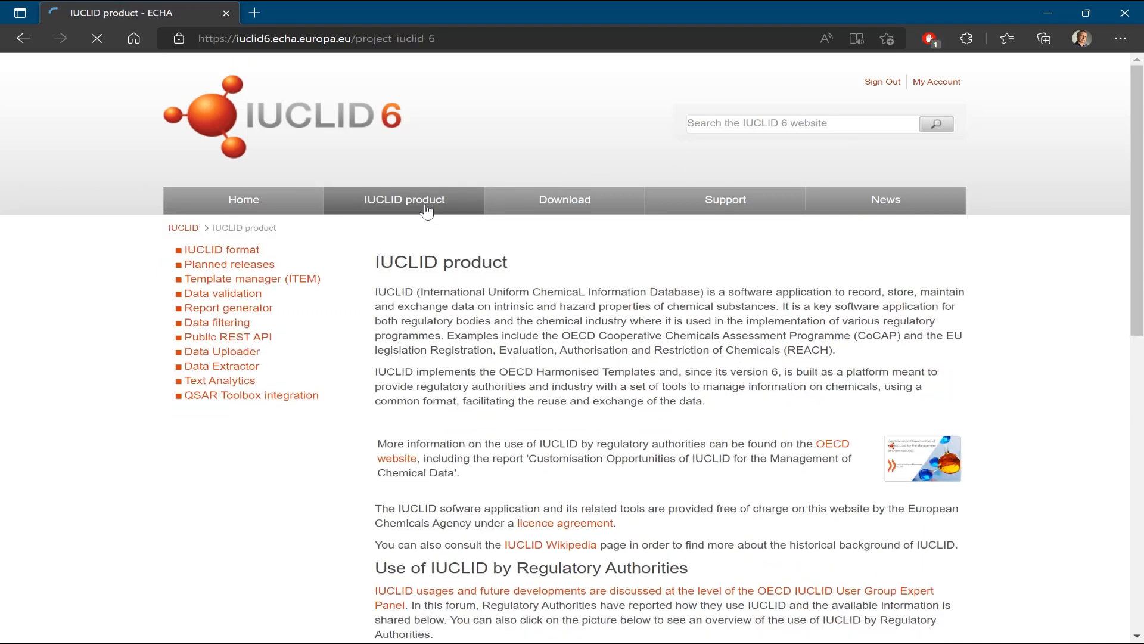
{"action": "left_click", "coordinate": [236, 357]}
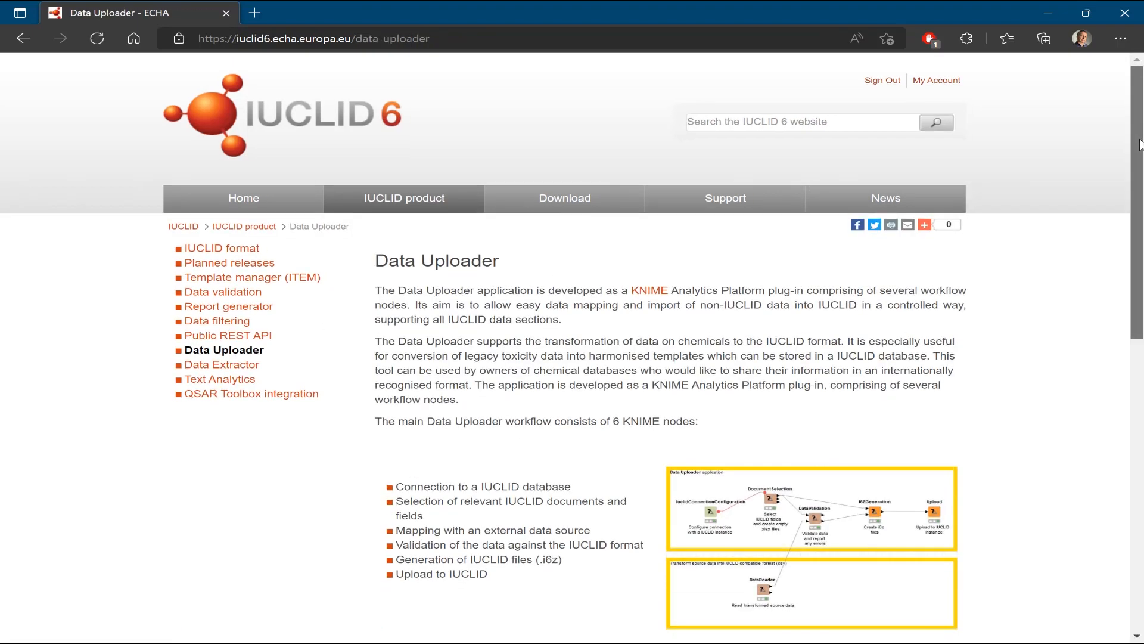
Accept the terms and conditions and download the Data Uploader KNIME plug-in package.
{"action": "left_click_drag", "start_coordinate": [1142, 154], "coordinate": [1142, 416]}
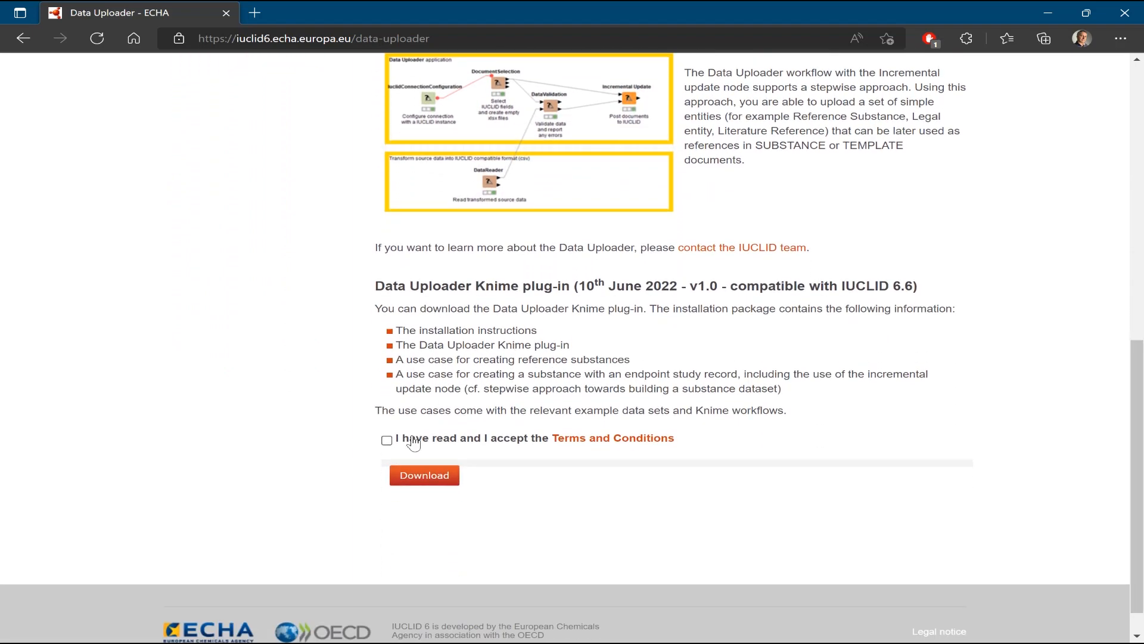
{"action": "left_click", "coordinate": [387, 442]}
{"action": "left_click", "coordinate": [426, 478]}
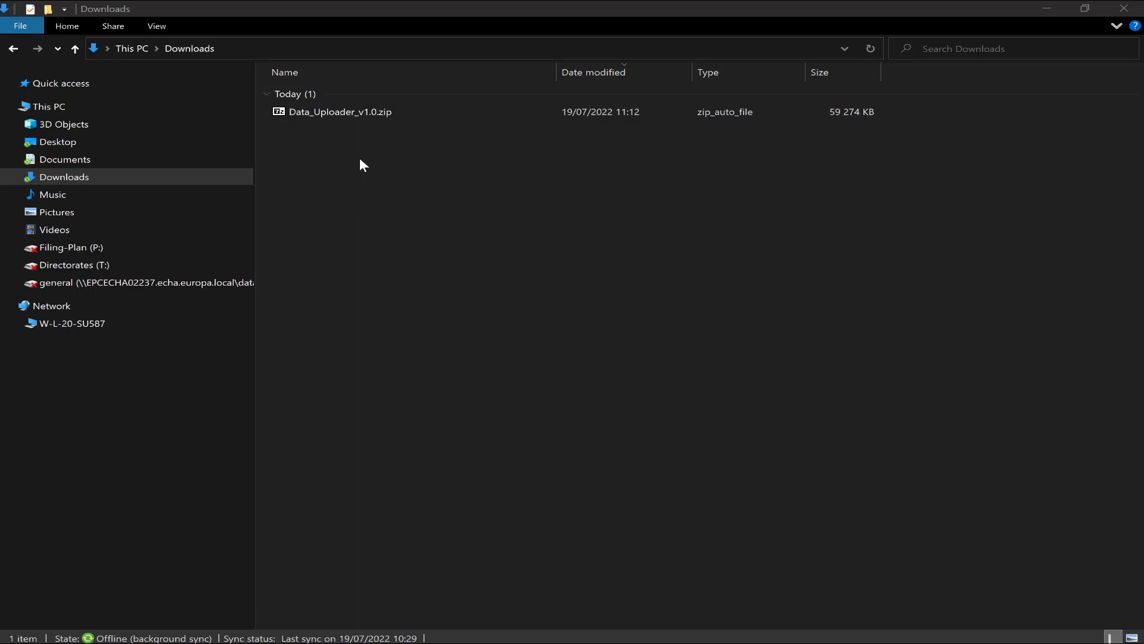
In File Explorer, extract the full contents of Data_Uploader_v1.0.zip into the DataUploader folder on the Desktop and close the archive.
{"action": "left_click", "coordinate": [368, 116]}
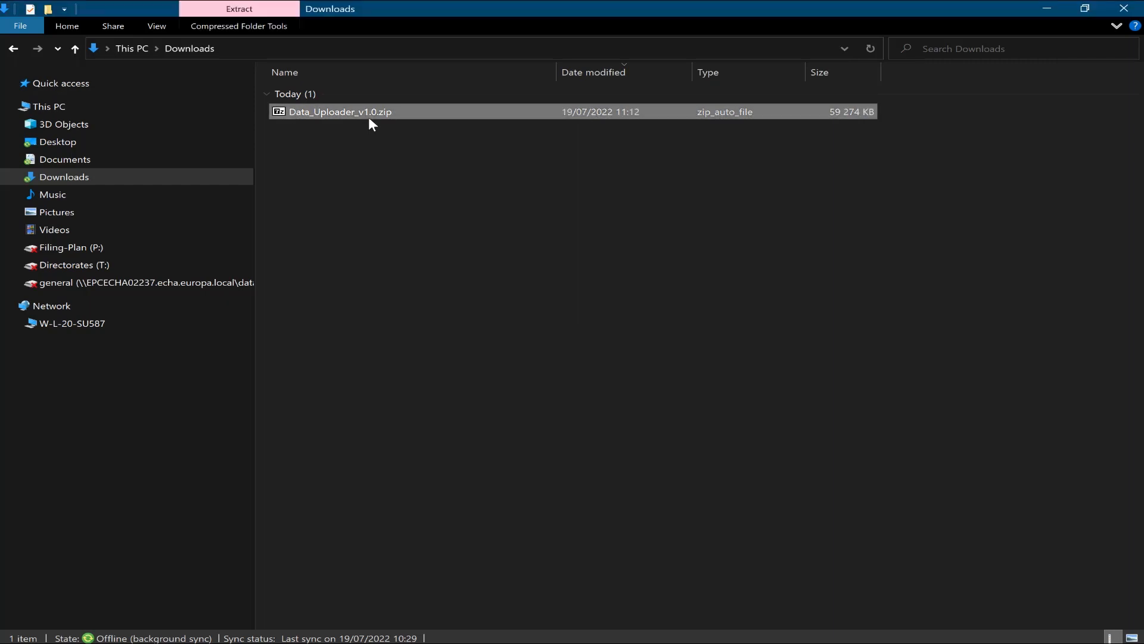
{"action": "double_click", "coordinate": [369, 116]}
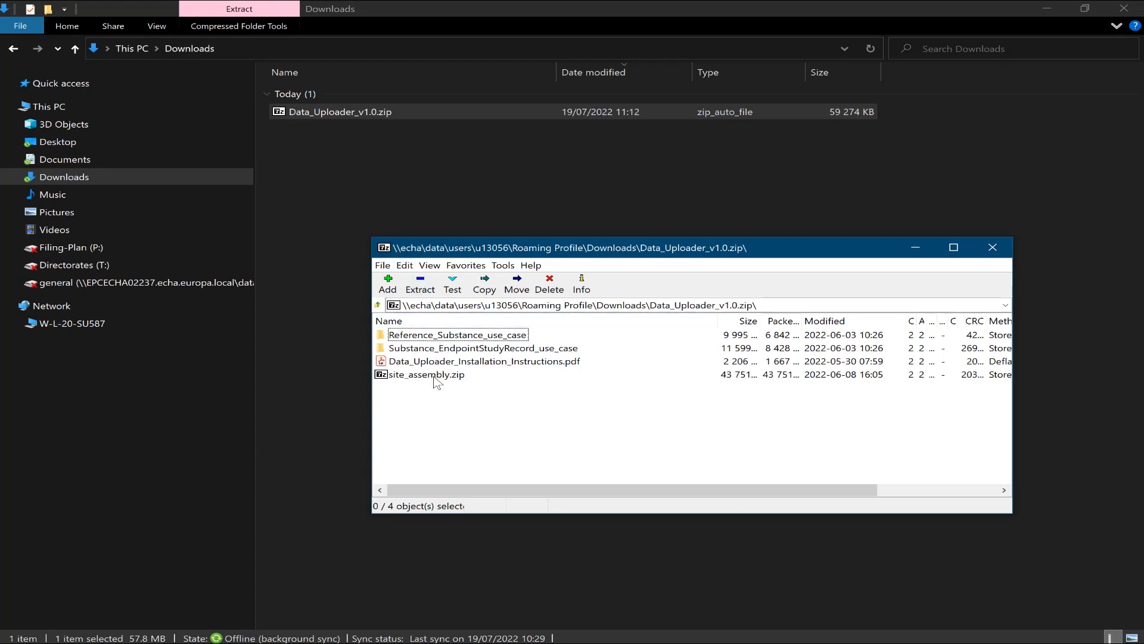
{"action": "left_click", "coordinate": [420, 291]}
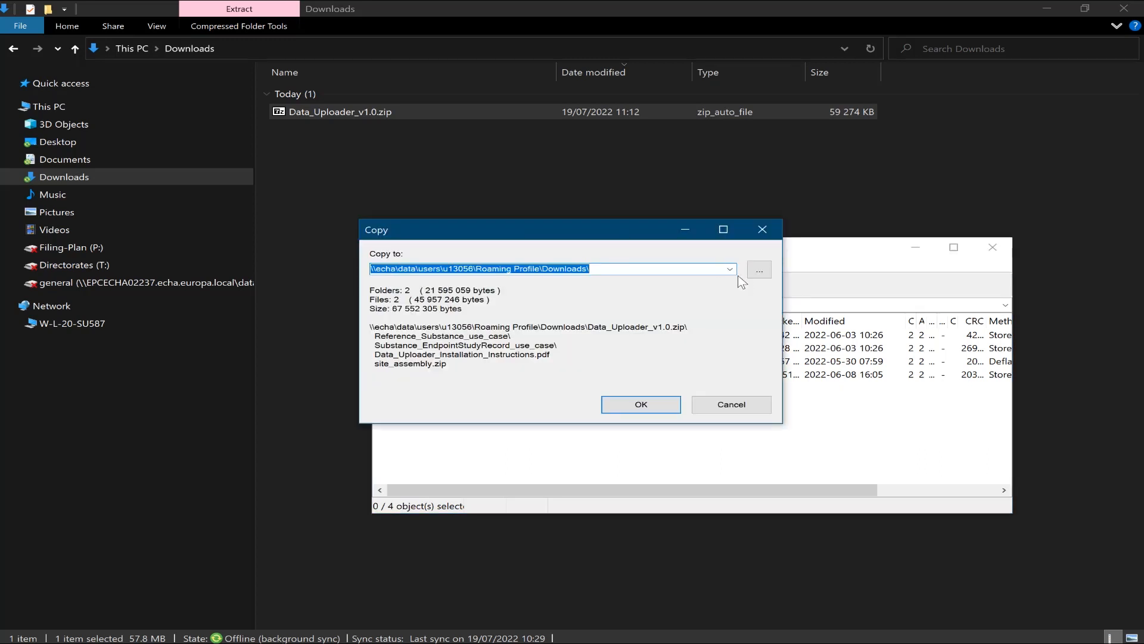
{"action": "left_click", "coordinate": [729, 269]}
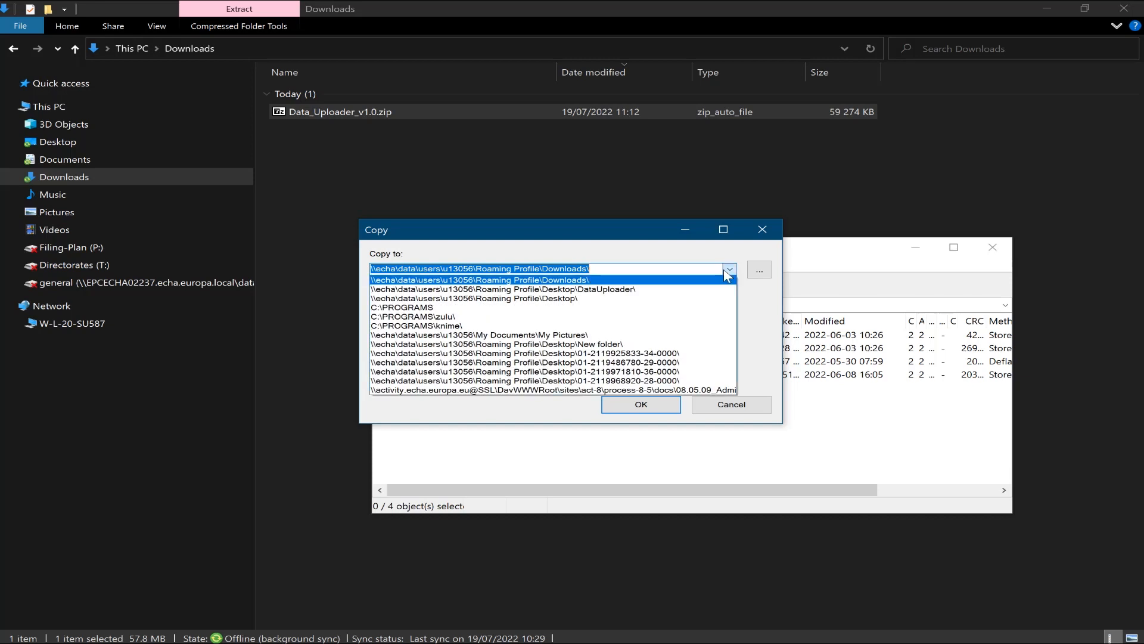
{"action": "left_click", "coordinate": [688, 291]}
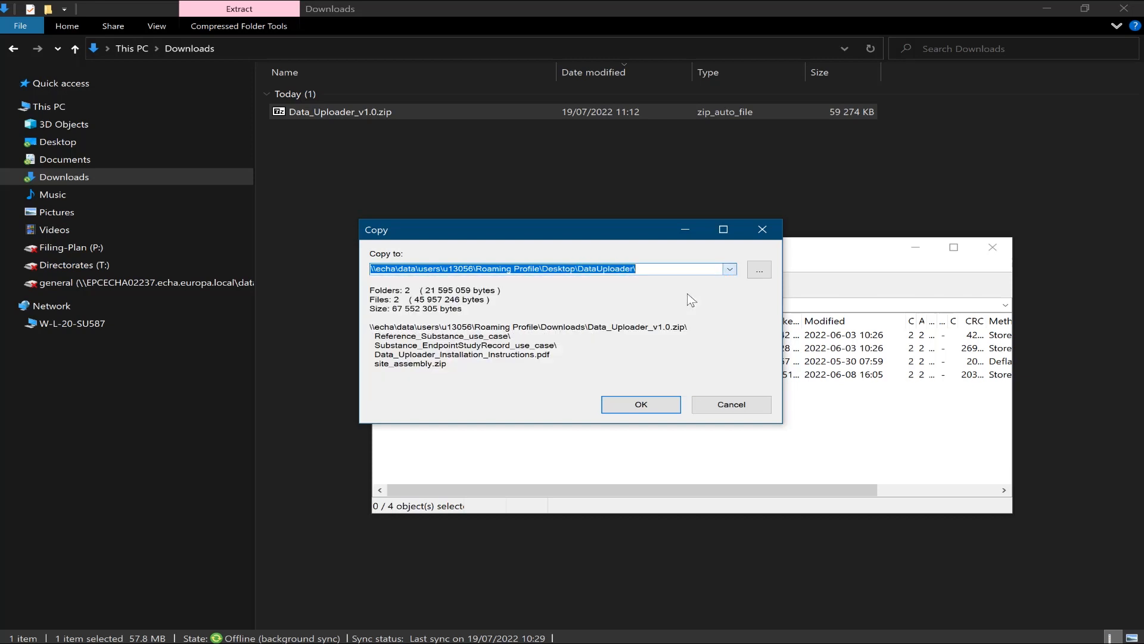
{"action": "left_click", "coordinate": [664, 405]}
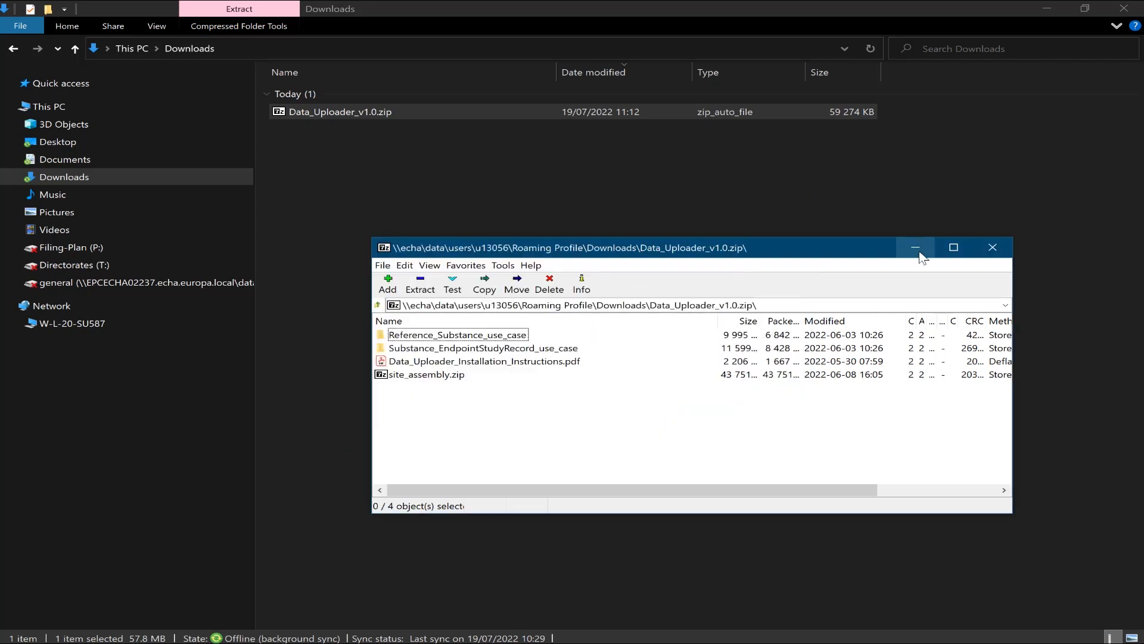
{"action": "left_click", "coordinate": [989, 244]}
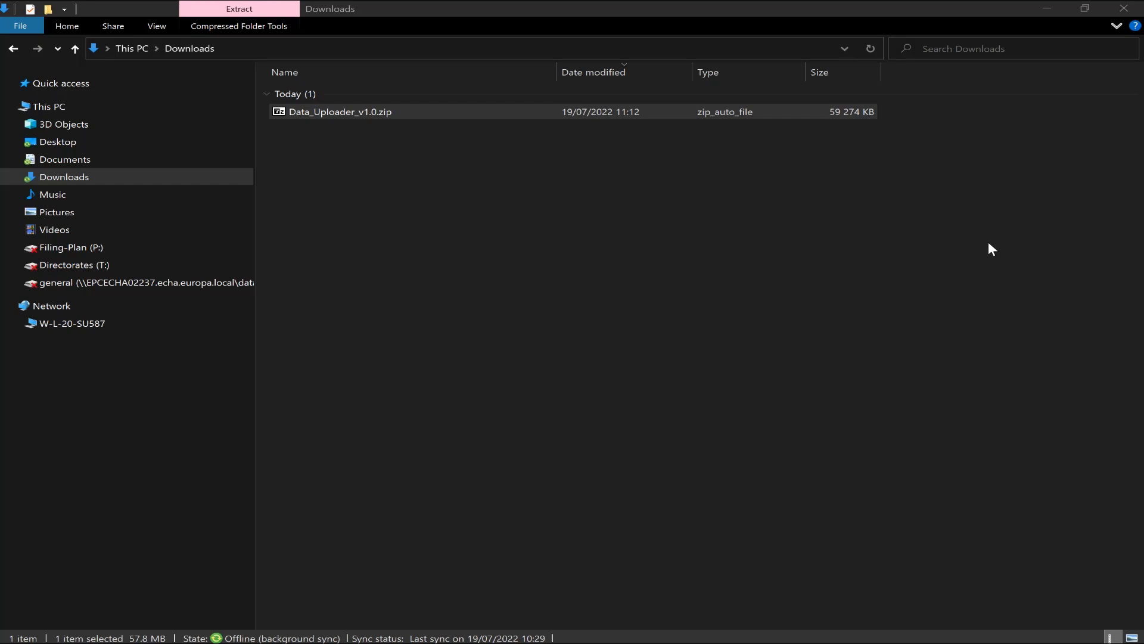
Open Data_Uploader_Installation_Instructions.pdf from the Desktop's DataUploader folder and read its first page.
{"action": "left_click", "coordinate": [59, 142]}
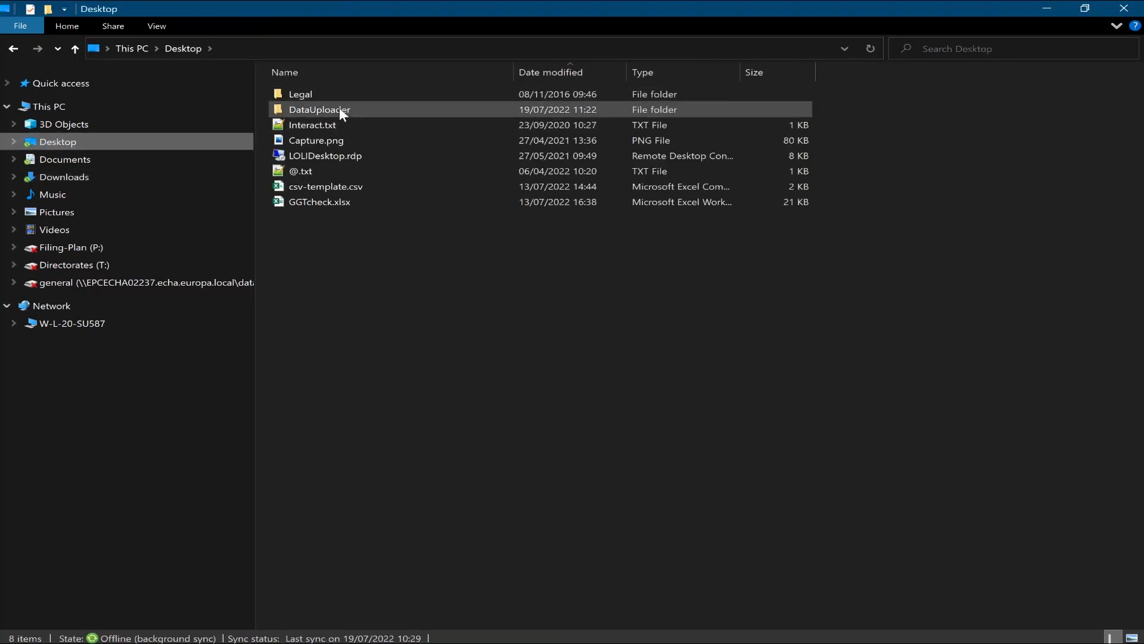
{"action": "double_click", "coordinate": [339, 109]}
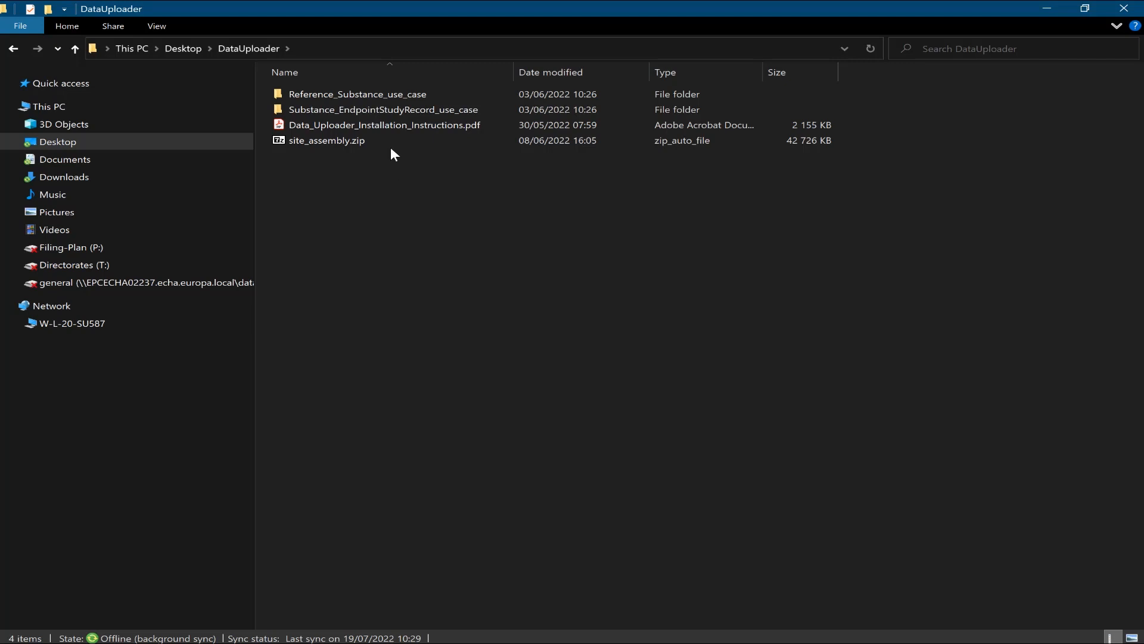
{"action": "left_click", "coordinate": [399, 125]}
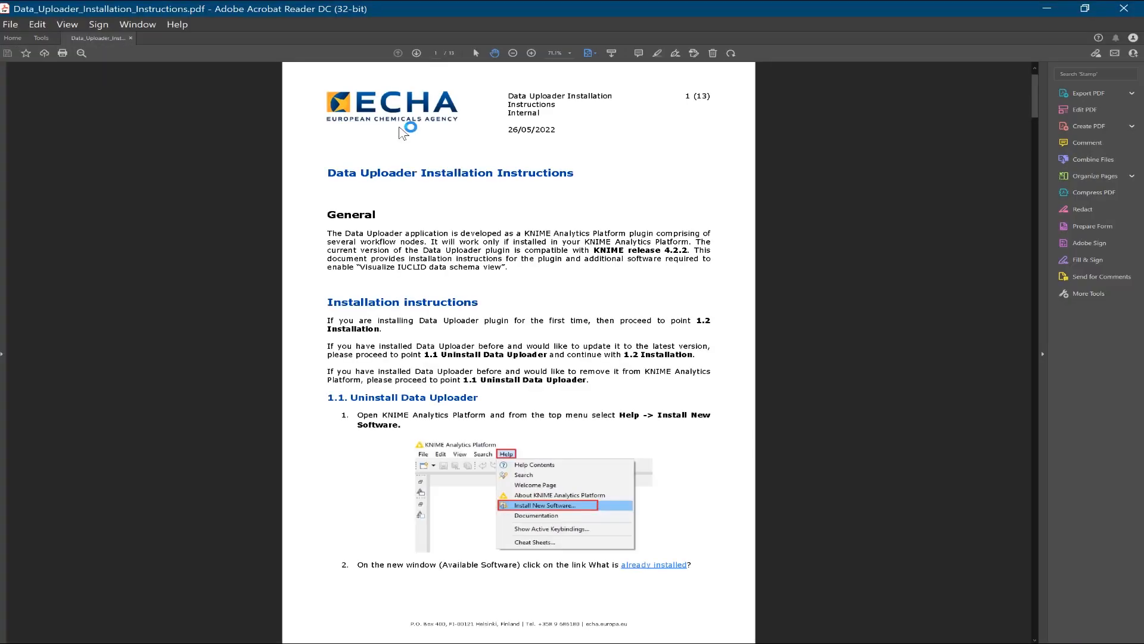
{"action": "left_click_drag", "start_coordinate": [1035, 100], "coordinate": [1035, 101]}
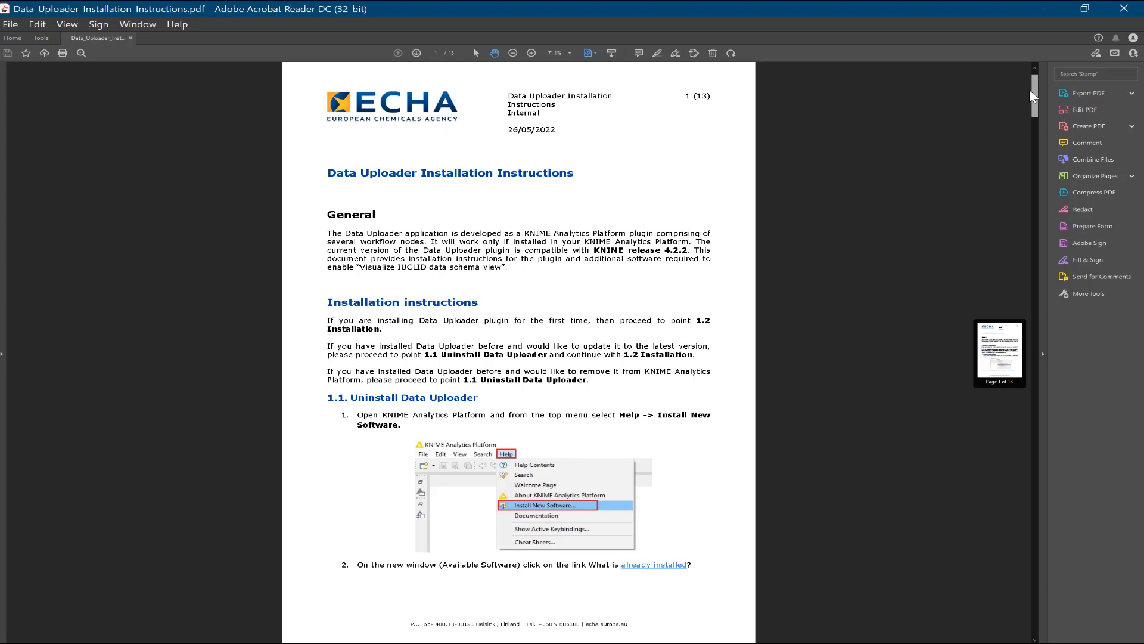
{"action": "left_click_drag", "start_coordinate": [1030, 90], "coordinate": [1029, 88]}
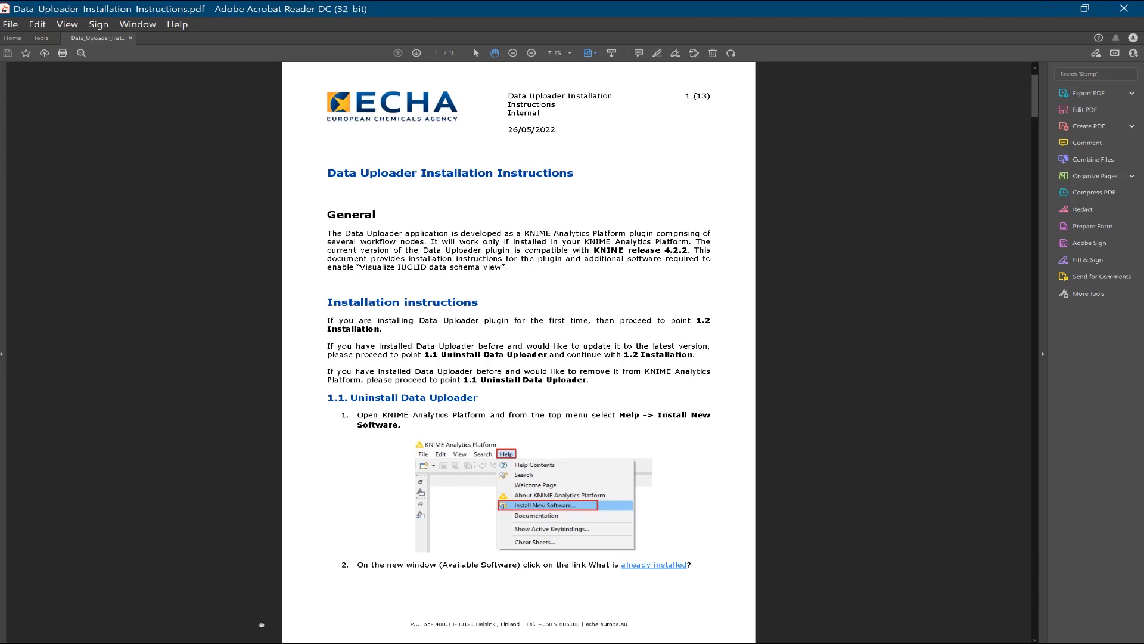
Switch to KNIME Analytics Platform and uninstall the IUCLID6 Uploader feature from the already installed software.
{"action": "left_click", "coordinate": [204, 587]}
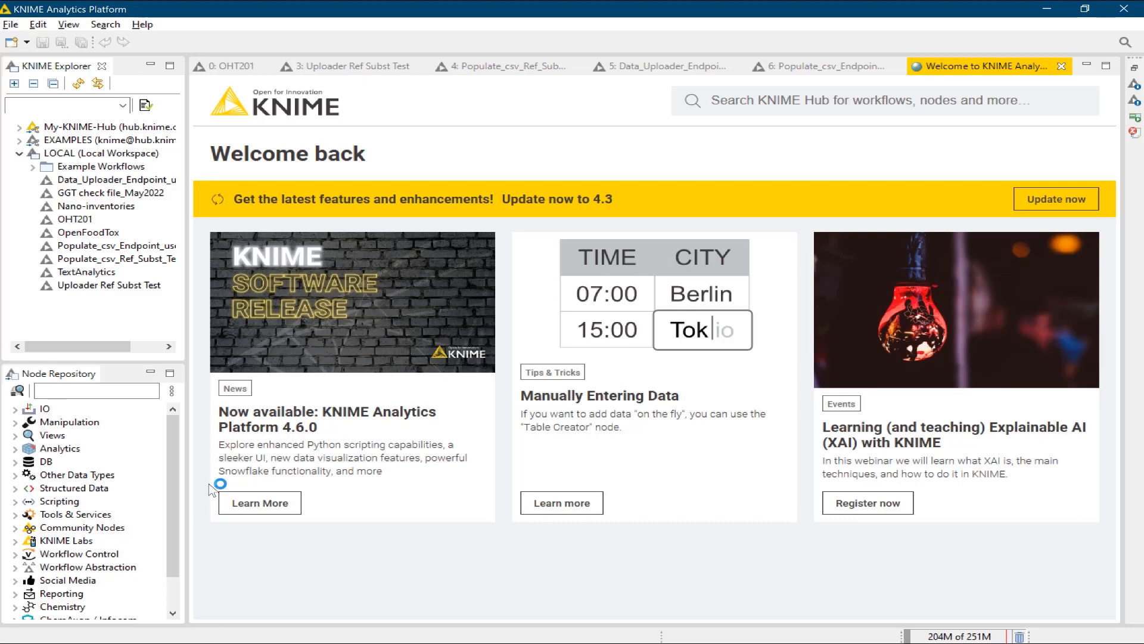
{"action": "left_click", "coordinate": [142, 25]}
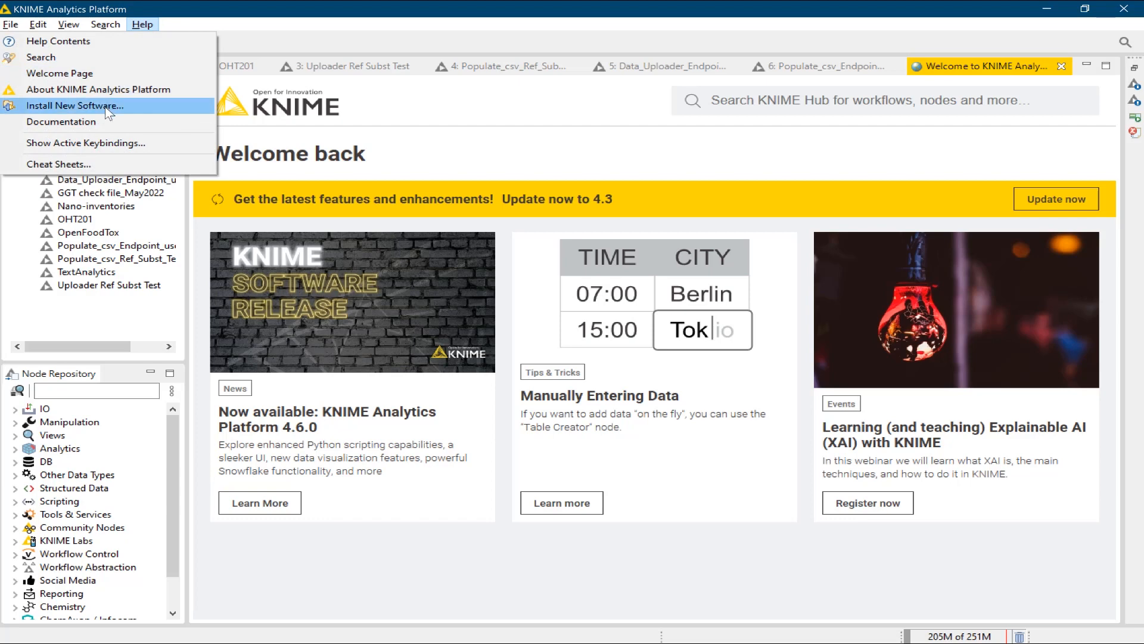
{"action": "left_click", "coordinate": [106, 108]}
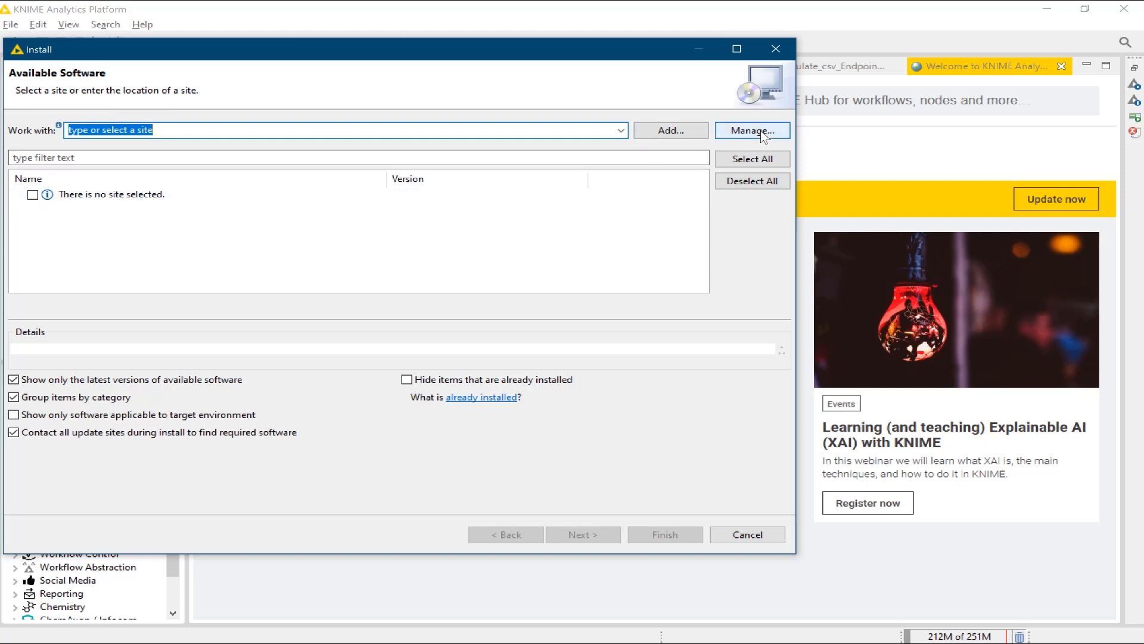
{"action": "left_click", "coordinate": [491, 404]}
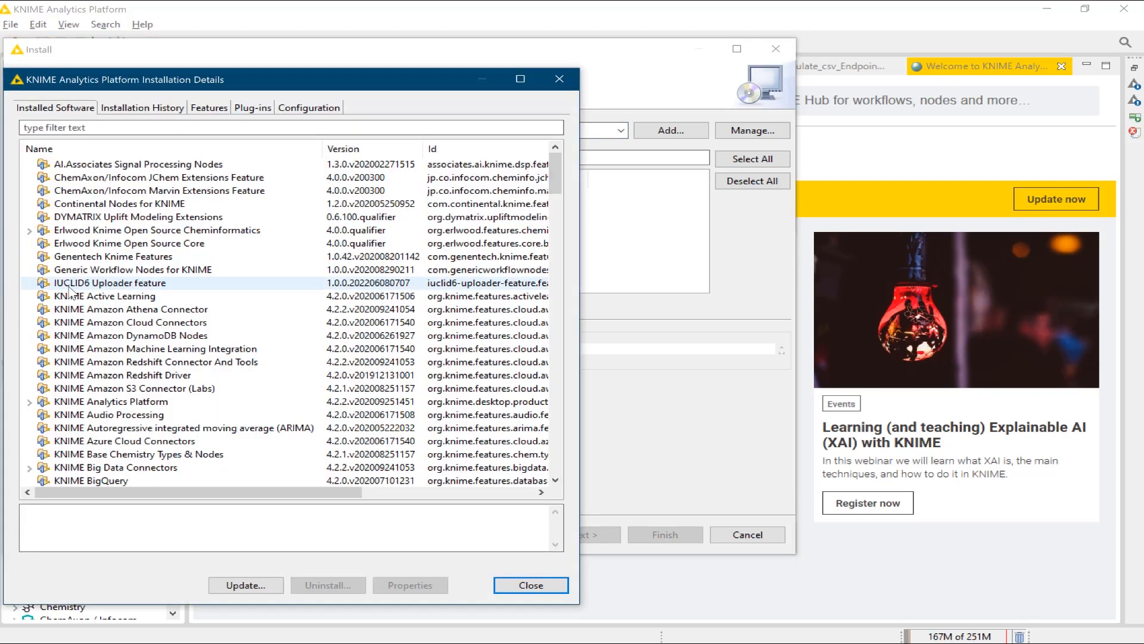
{"action": "left_click", "coordinate": [69, 285]}
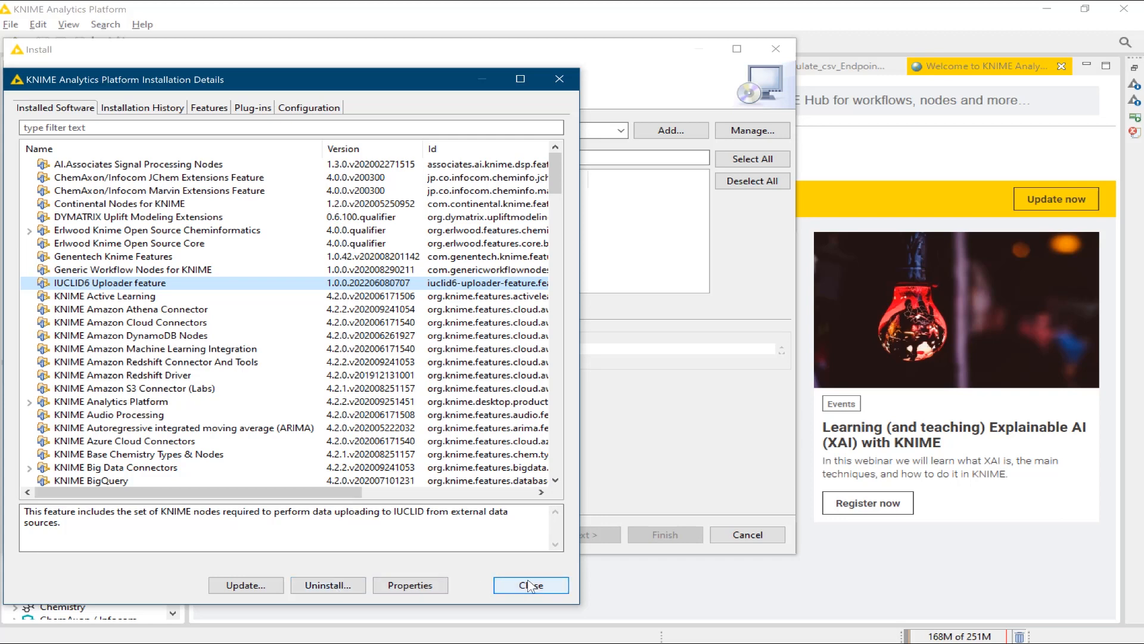
{"action": "left_click", "coordinate": [315, 587]}
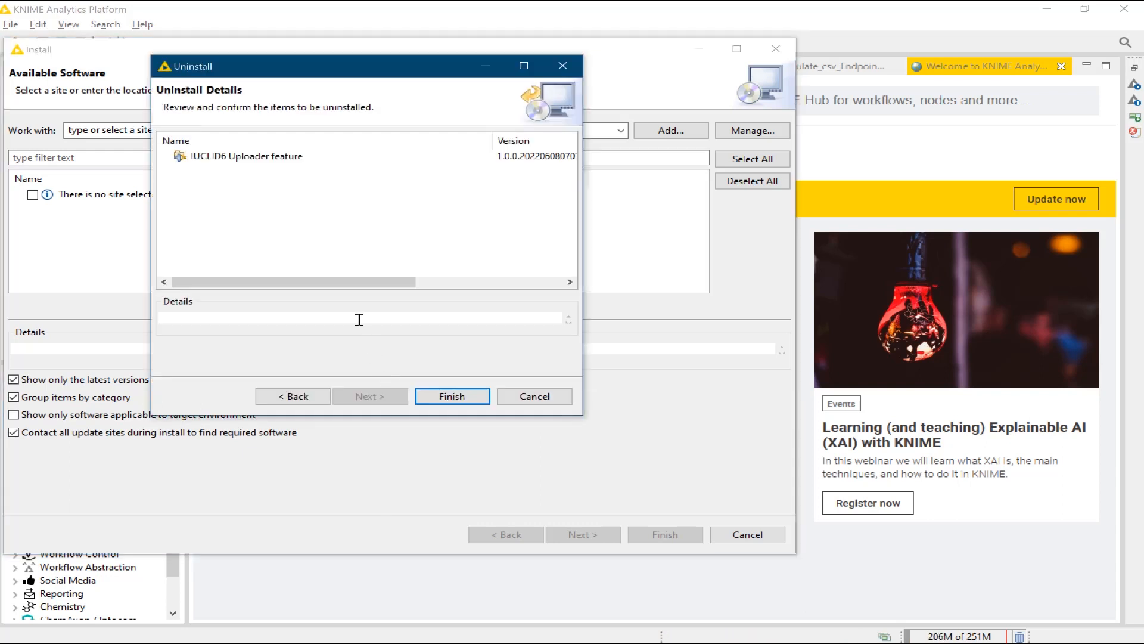
{"action": "left_click", "coordinate": [451, 396]}
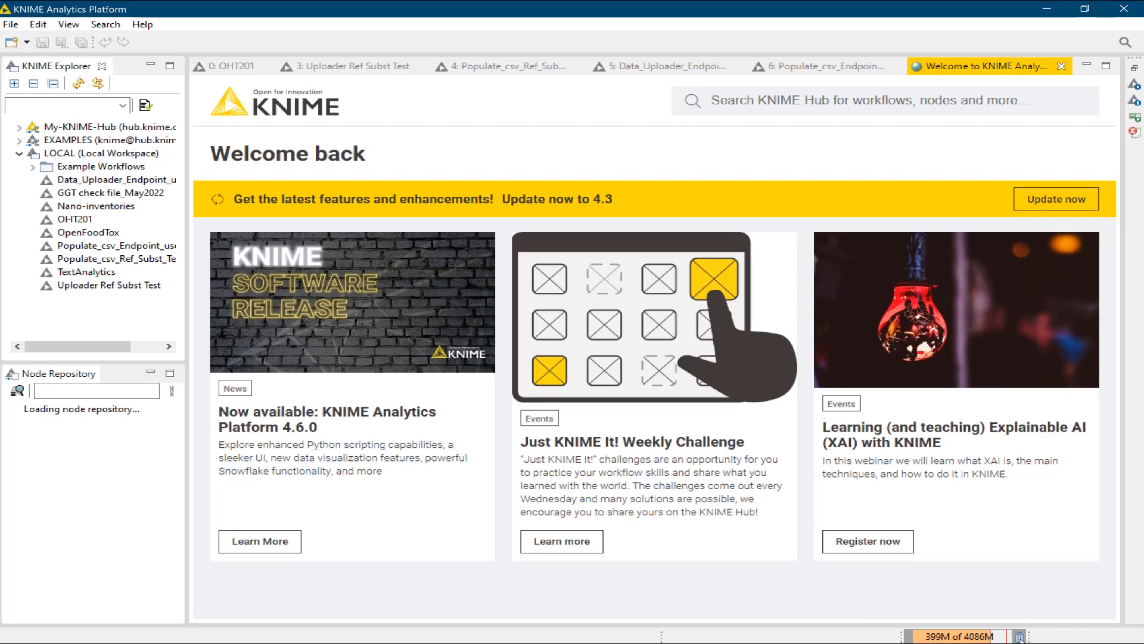
Run garbage collection to free KNIME's heap memory and close KNIME.
{"action": "left_click", "coordinate": [1020, 636]}
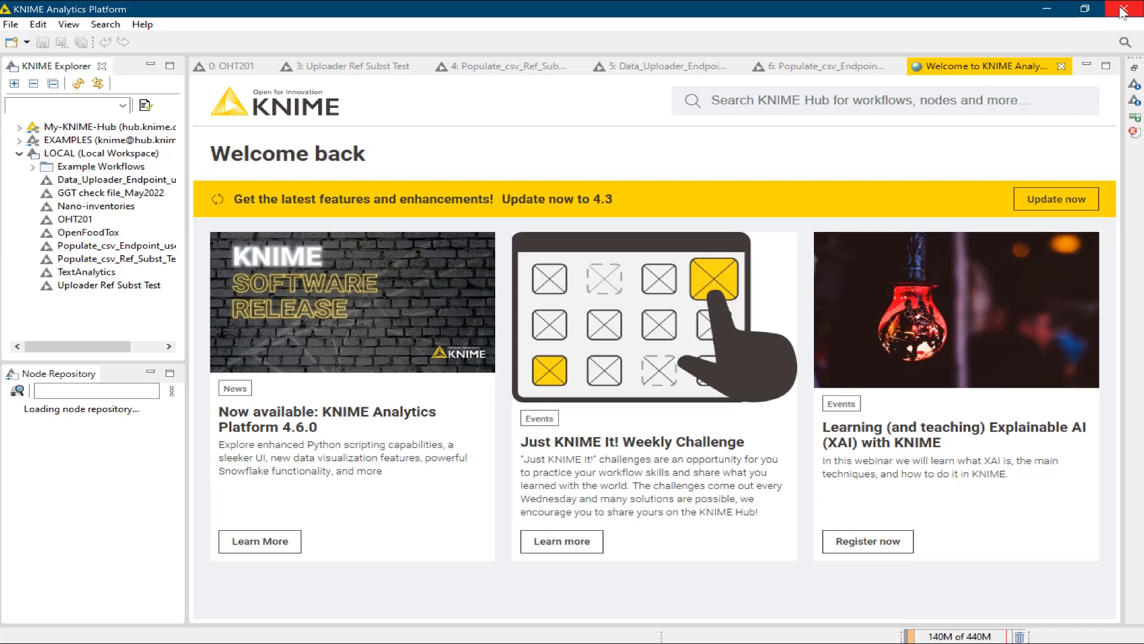
{"action": "left_click", "coordinate": [1123, 10]}
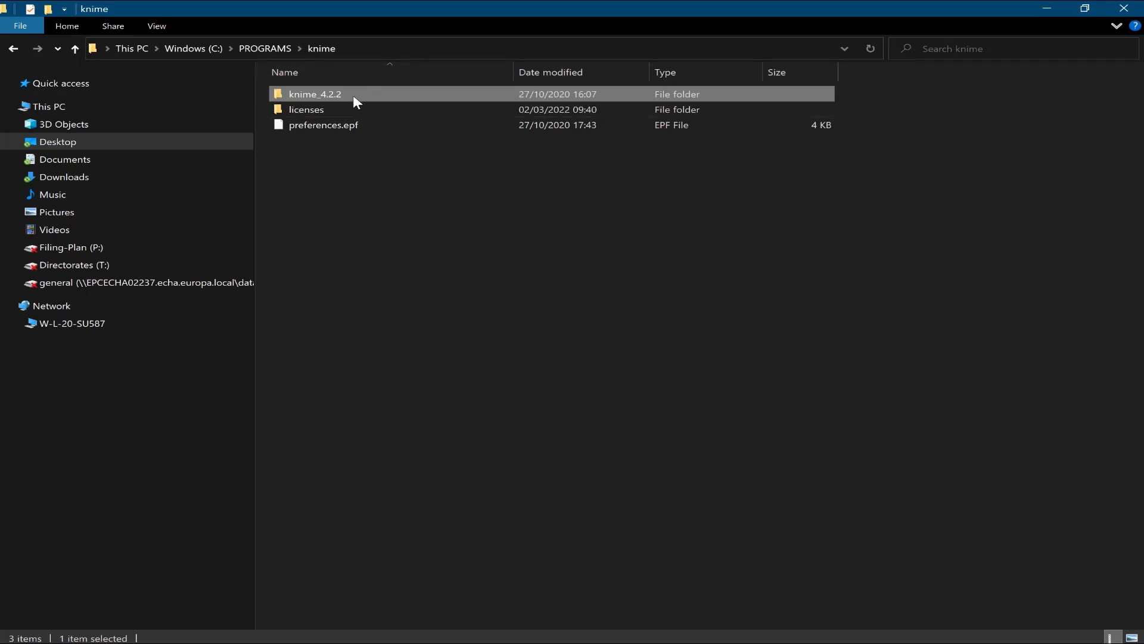
In File Explorer, open the org.eclipse.osgi folder inside the configuration folder of knime_4.2.2.
{"action": "mouse_move", "coordinate": [352, 95]}
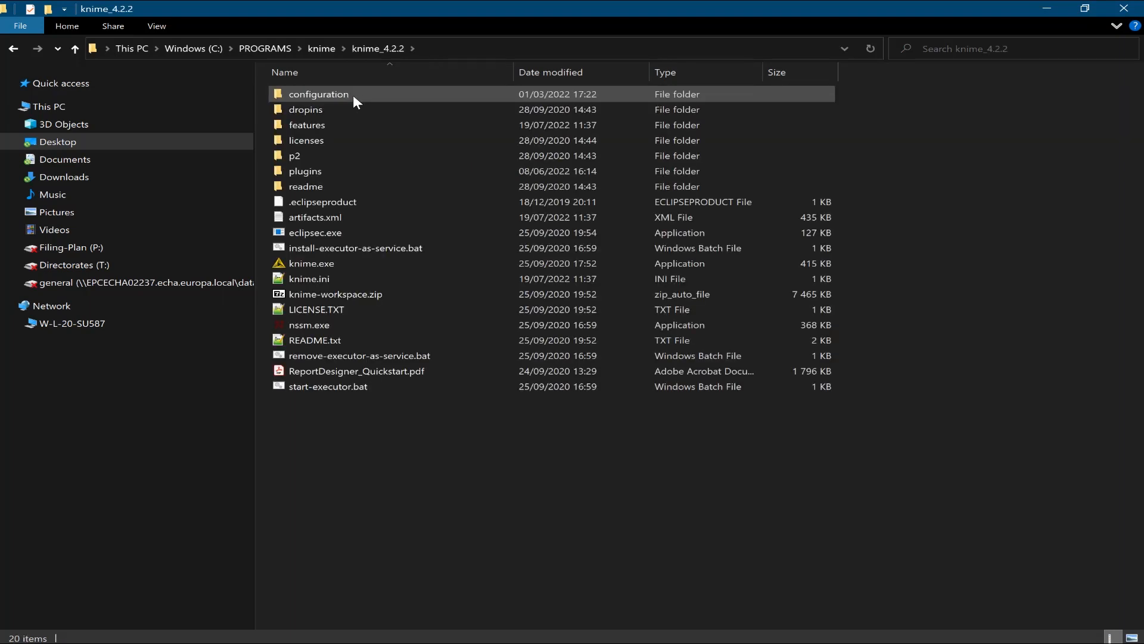
{"action": "double_click", "coordinate": [353, 95]}
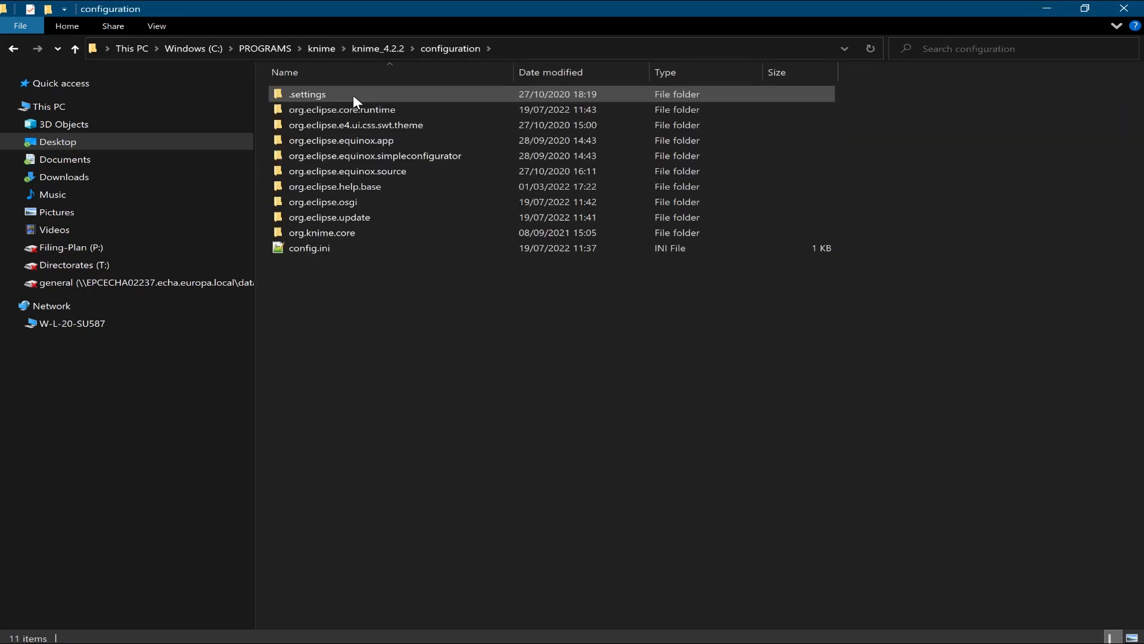
{"action": "double_click", "coordinate": [363, 202]}
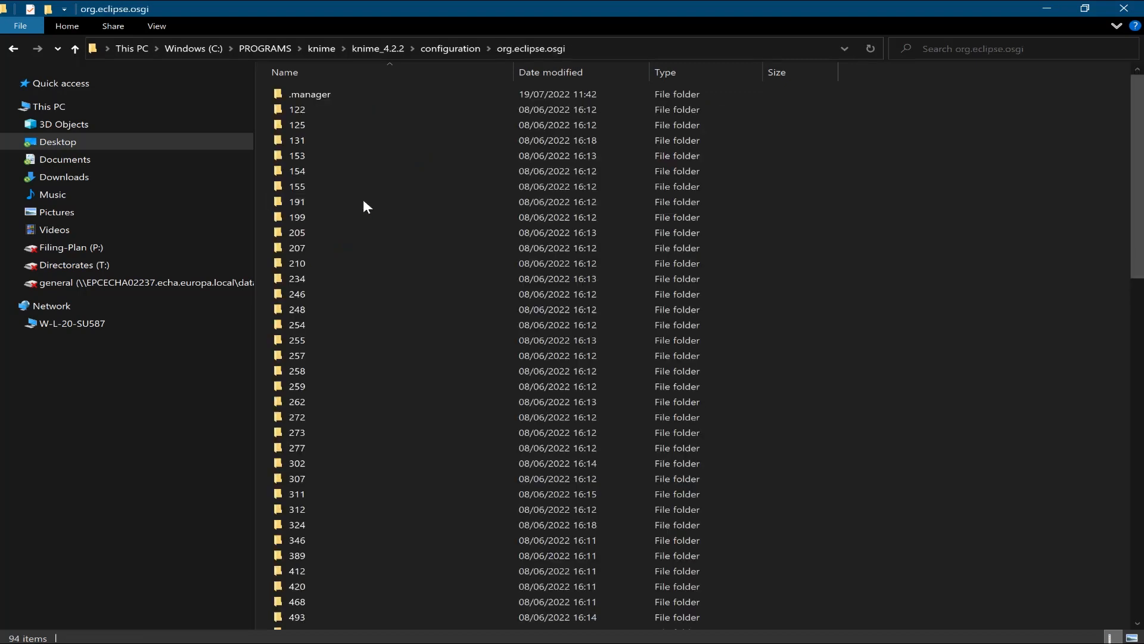
Delete all numbered folders from 122 through 2002 in org.eclipse.osgi, leaving out .manager and framework.info.99.
{"action": "left_click", "coordinate": [327, 118]}
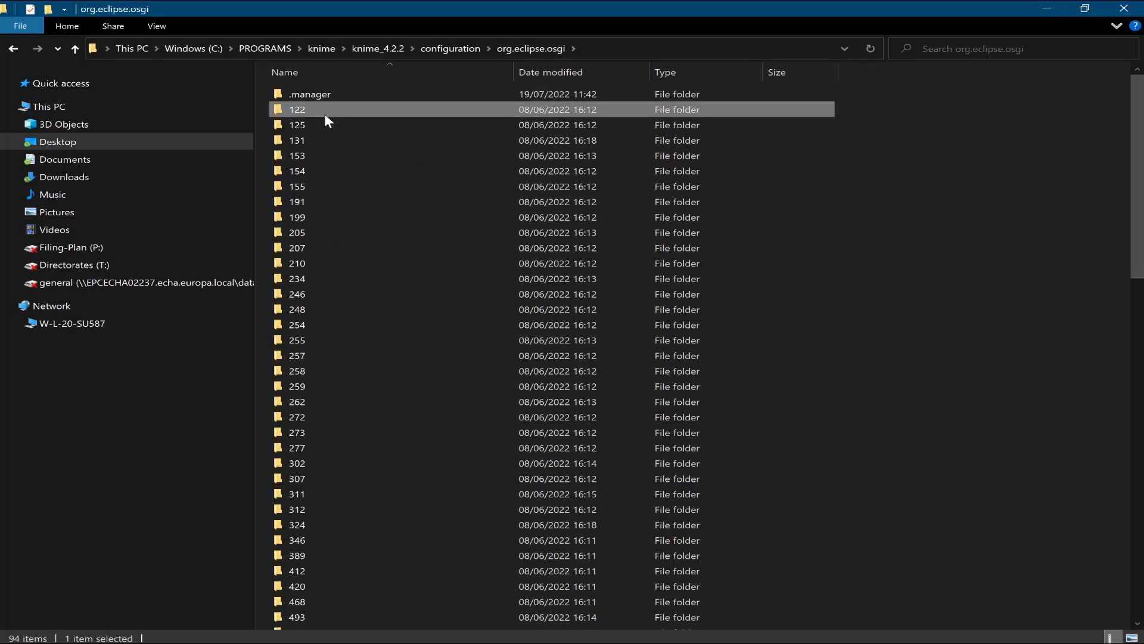
{"action": "key", "text": "shift+Down"}
{"action": "key", "text": "shift+Down"}
{"action": "key", "text": "shift+Down"}
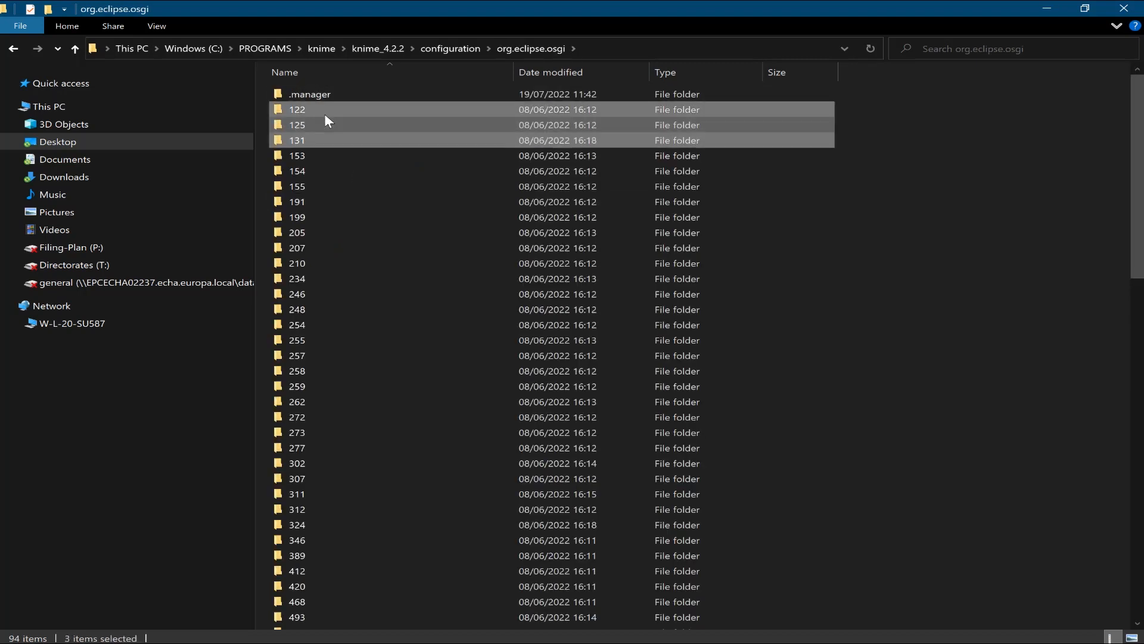
{"action": "key", "text": "shift+Down"}
{"action": "key", "text": "shift+Down"}
{"action": "key", "text": "shift+Down"}
{"action": "key", "text": "shift+Down"}
{"action": "key", "text": "shift+Down"}
{"action": "key", "text": "shift+Down"}
{"action": "key", "text": "shift+Down"}
{"action": "key", "text": "shift+Down"}
{"action": "key", "text": "shift+Down"}
{"action": "key", "text": "shift+Down"}
{"action": "key", "text": "shift+Down"}
{"action": "key", "text": "shift+Down"}
{"action": "key", "text": "shift+Down"}
{"action": "key", "text": "shift+Down"}
{"action": "key", "text": "shift+Down"}
{"action": "key", "text": "shift+Down"}
{"action": "key", "text": "shift+Down"}
{"action": "key", "text": "shift+Down"}
{"action": "key", "text": "shift+Down"}
{"action": "key", "text": "shift+Down"}
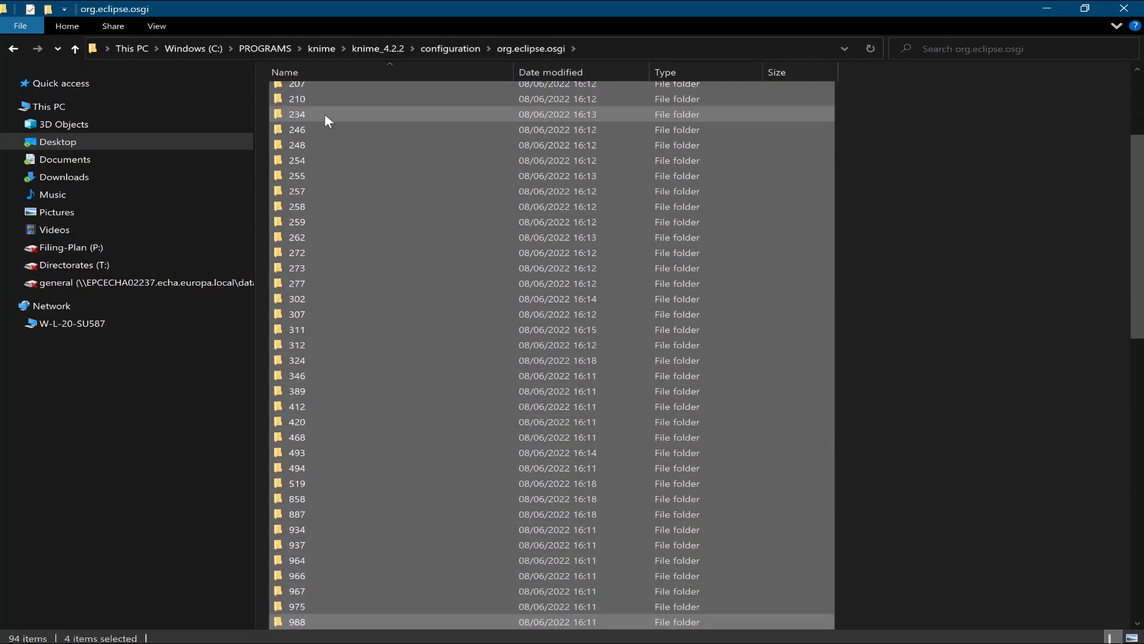
{"action": "key", "text": "shift+Down"}
{"action": "key", "text": "shift+Down"}
{"action": "key", "text": "shift+Down"}
{"action": "key", "text": "shift+Down"}
{"action": "key", "text": "shift+Down"}
{"action": "key", "text": "shift+Down"}
{"action": "key", "text": "shift+Down"}
{"action": "key", "text": "shift+Down"}
{"action": "key", "text": "shift+Down"}
{"action": "key", "text": "shift+Down"}
{"action": "key", "text": "shift+Down"}
{"action": "key", "text": "shift+Down"}
{"action": "key", "text": "shift+Down"}
{"action": "key", "text": "shift+Down"}
{"action": "key", "text": "shift+Down"}
{"action": "key", "text": "shift+Down"}
{"action": "key", "text": "shift+Down"}
{"action": "key", "text": "shift+Down"}
{"action": "key", "text": "shift+Down"}
{"action": "key", "text": "shift+Down"}
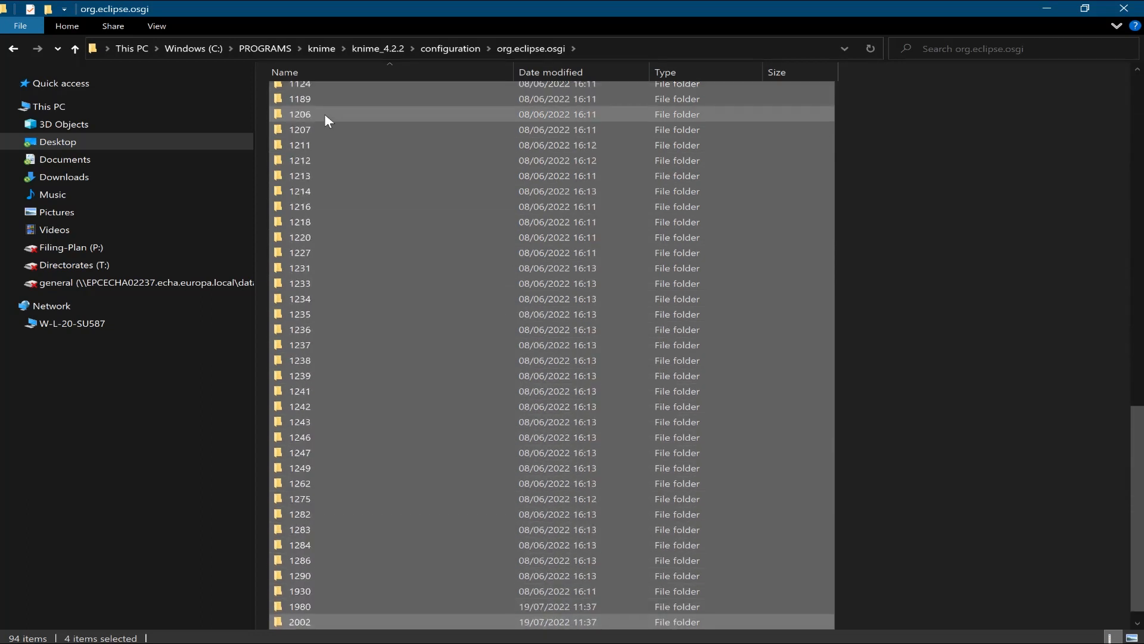
{"action": "key", "text": "shift+Up"}
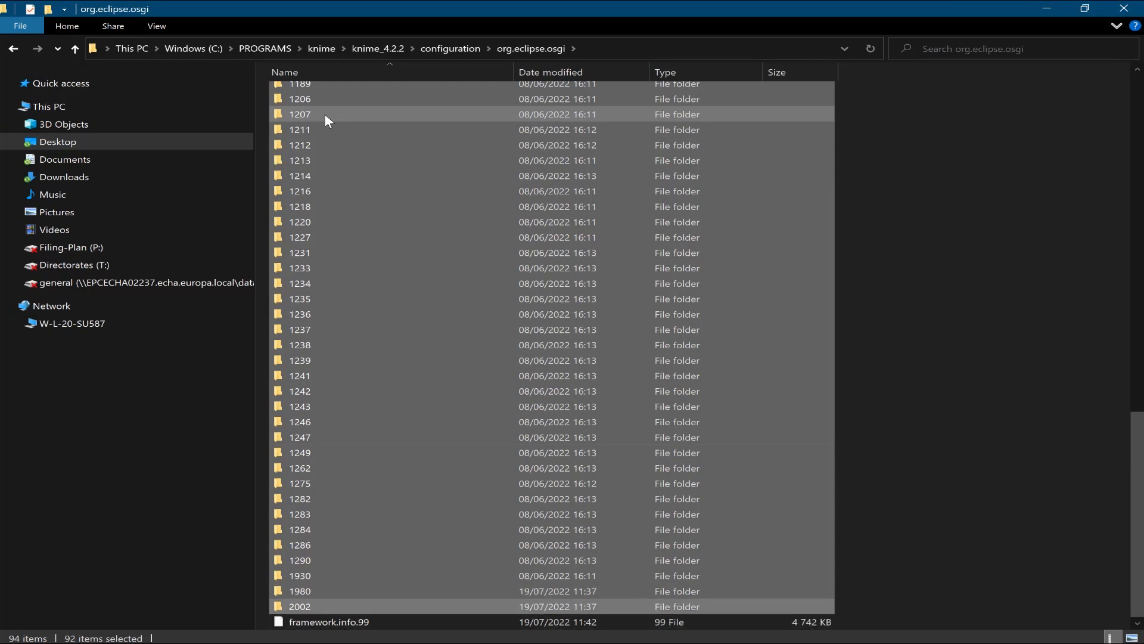
{"action": "key", "text": "Delete"}
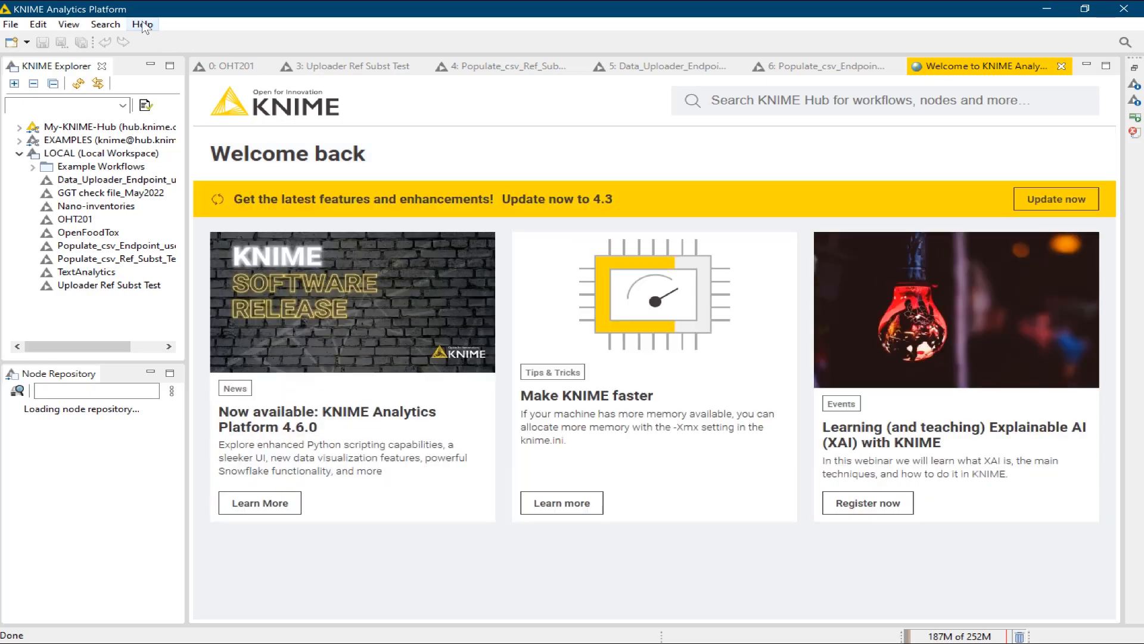
Start installing new software in KNIME and add site_assembly.zip from the Desktop's DataUploader folder as an archive repository.
{"action": "left_click", "coordinate": [143, 27]}
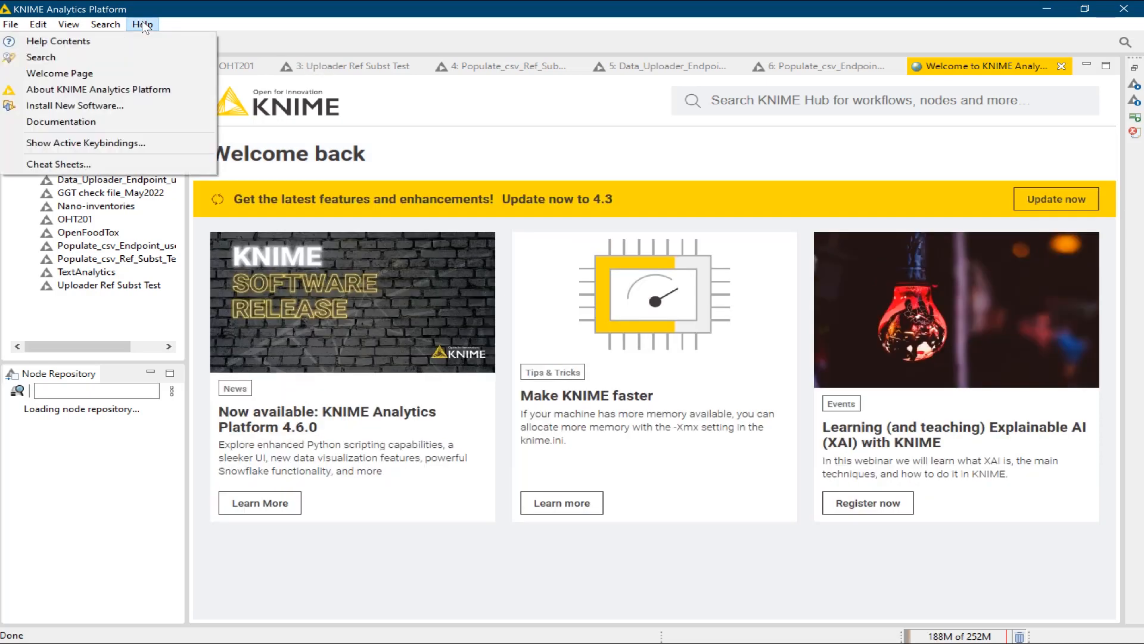
{"action": "left_click", "coordinate": [131, 108]}
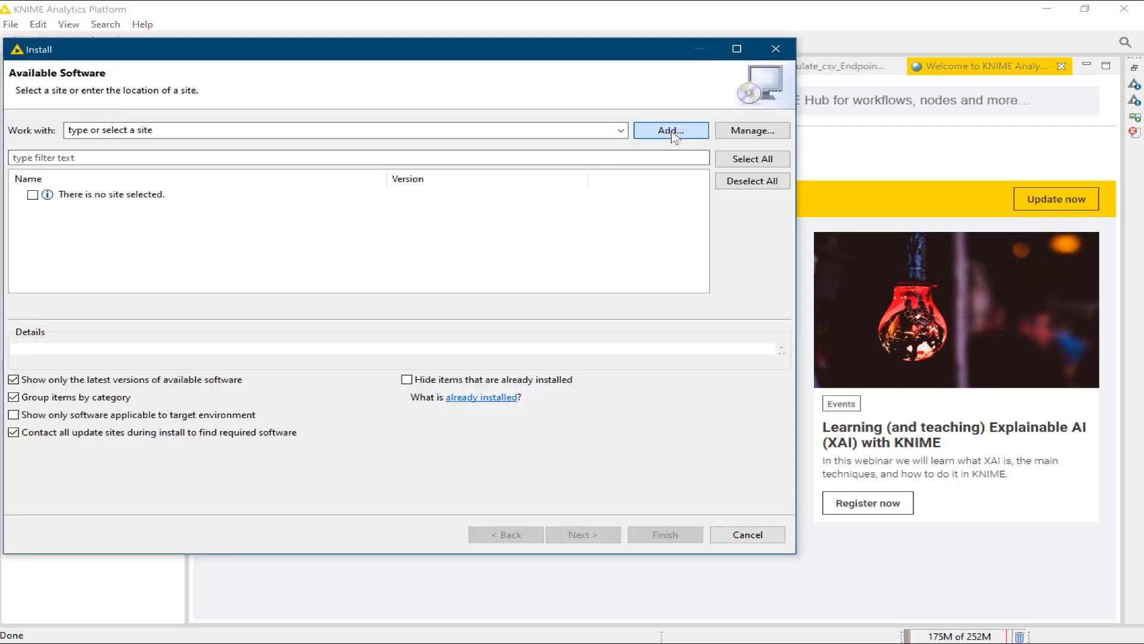
{"action": "left_click", "coordinate": [671, 131]}
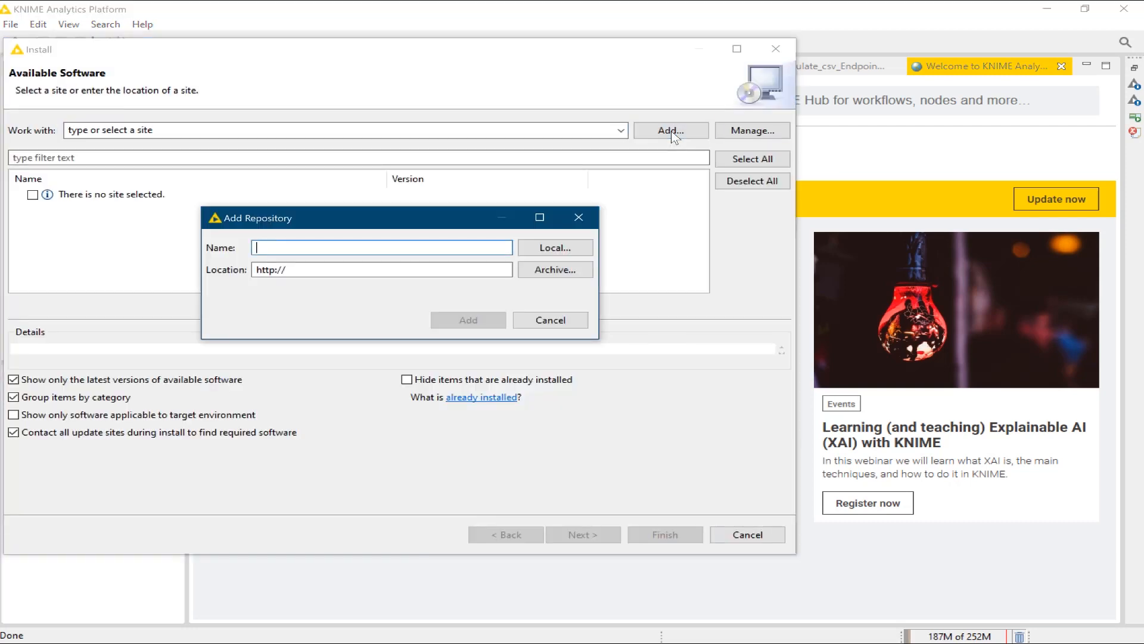
{"action": "left_click", "coordinate": [560, 273]}
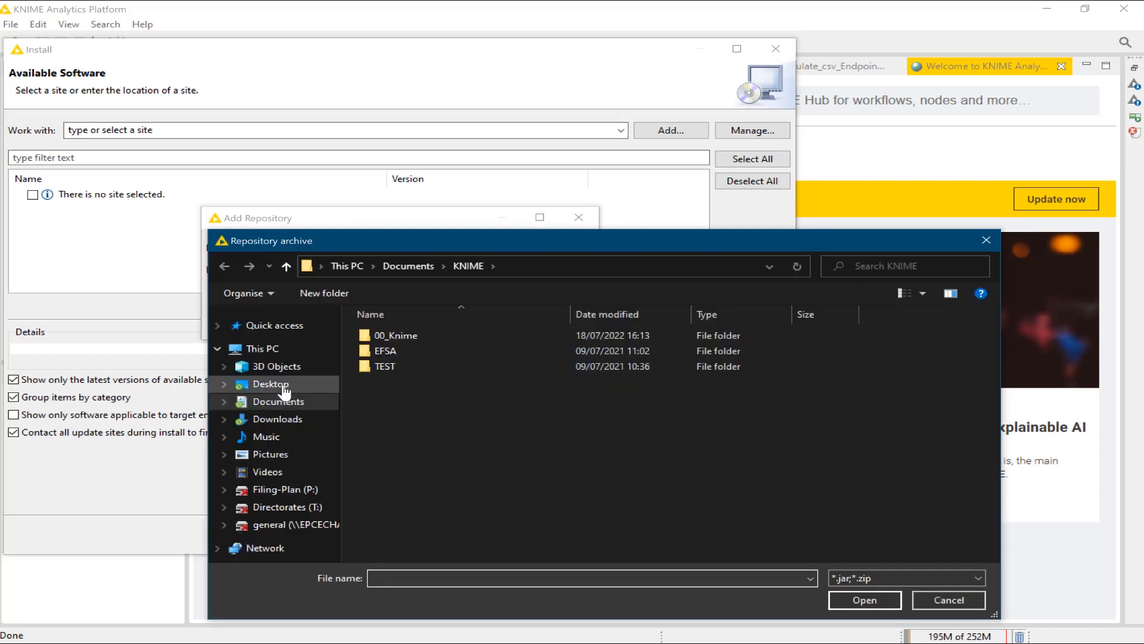
{"action": "left_click", "coordinate": [271, 384]}
{"action": "double_click", "coordinate": [392, 351]}
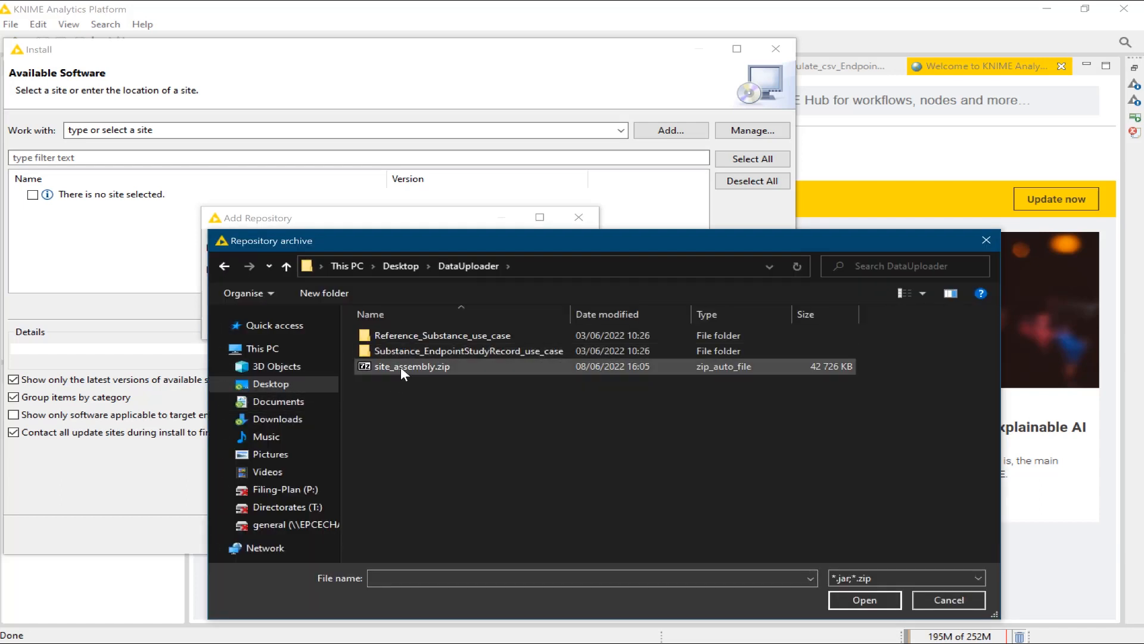
{"action": "left_click", "coordinate": [400, 367]}
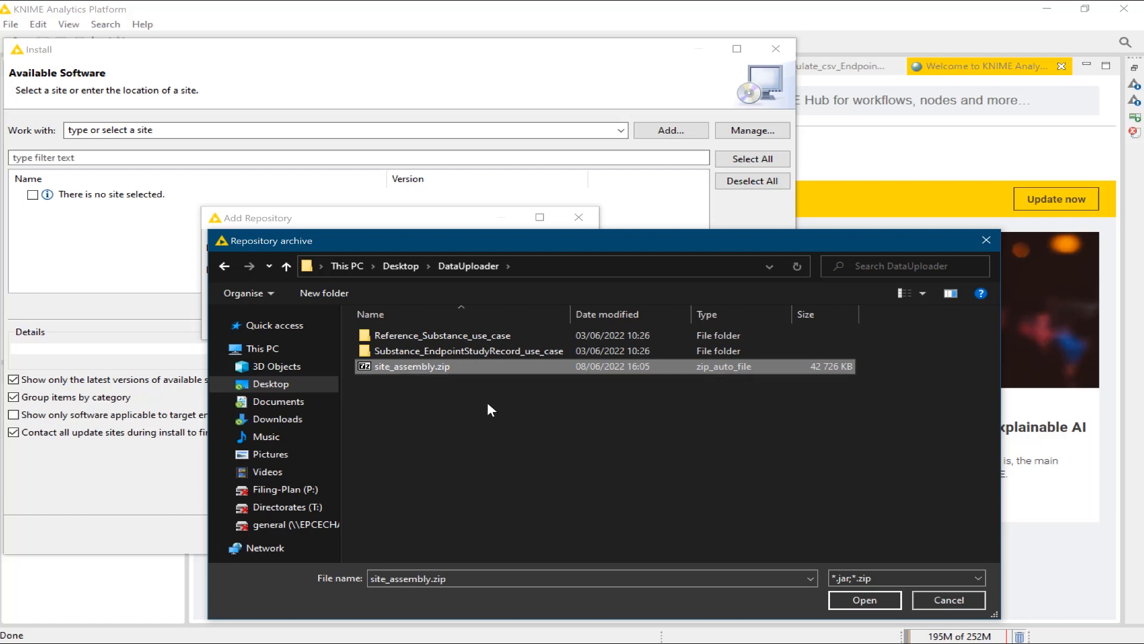
{"action": "left_click", "coordinate": [865, 603]}
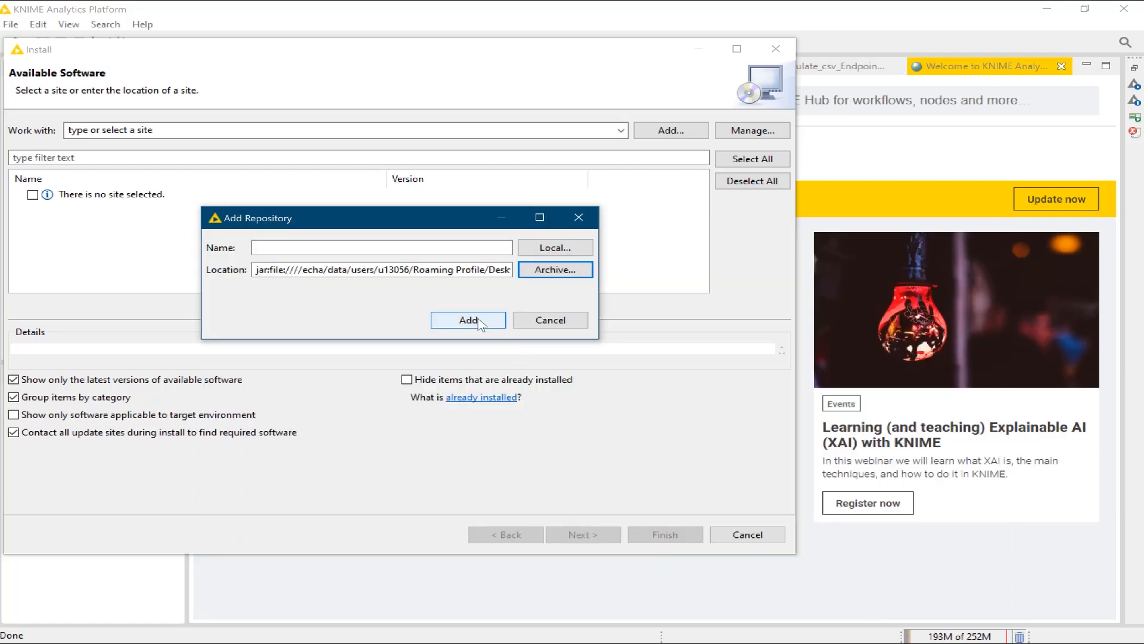
{"action": "left_click", "coordinate": [468, 320]}
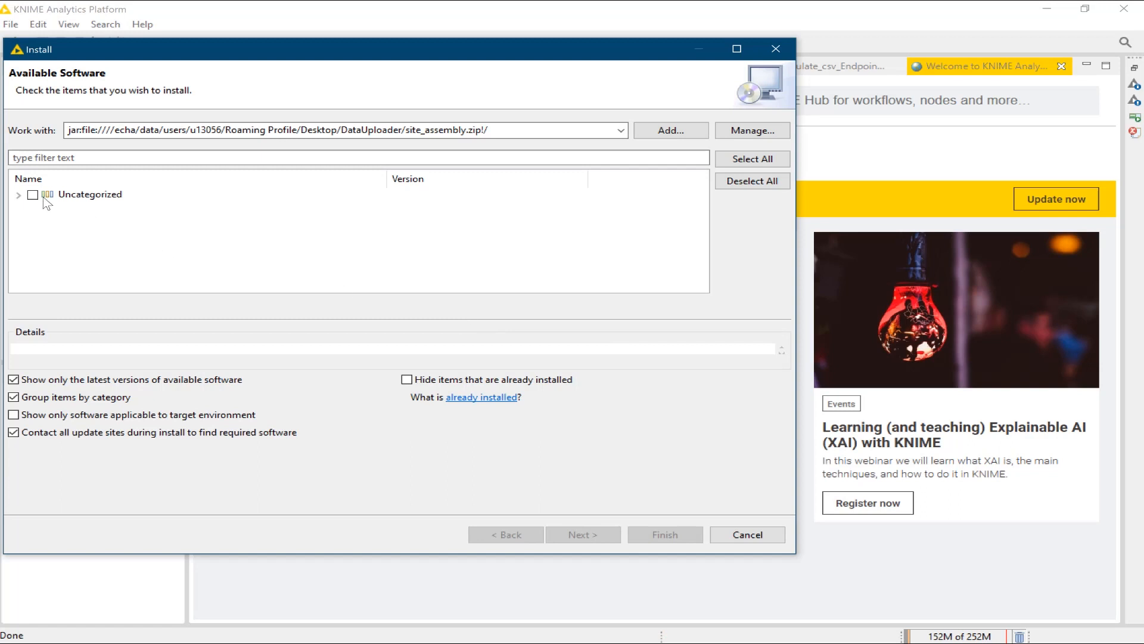
Select the Uncategorized item for installation, check the IUCLID6 Uploader feature's details and proceed to the license review.
{"action": "left_click", "coordinate": [33, 194]}
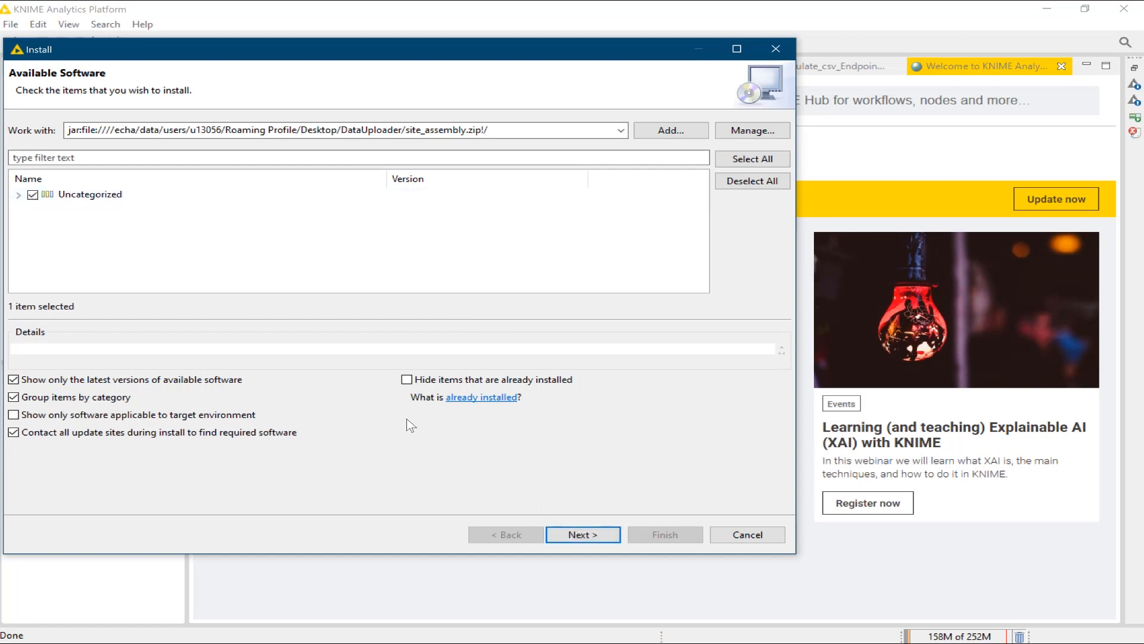
{"action": "left_click", "coordinate": [583, 535]}
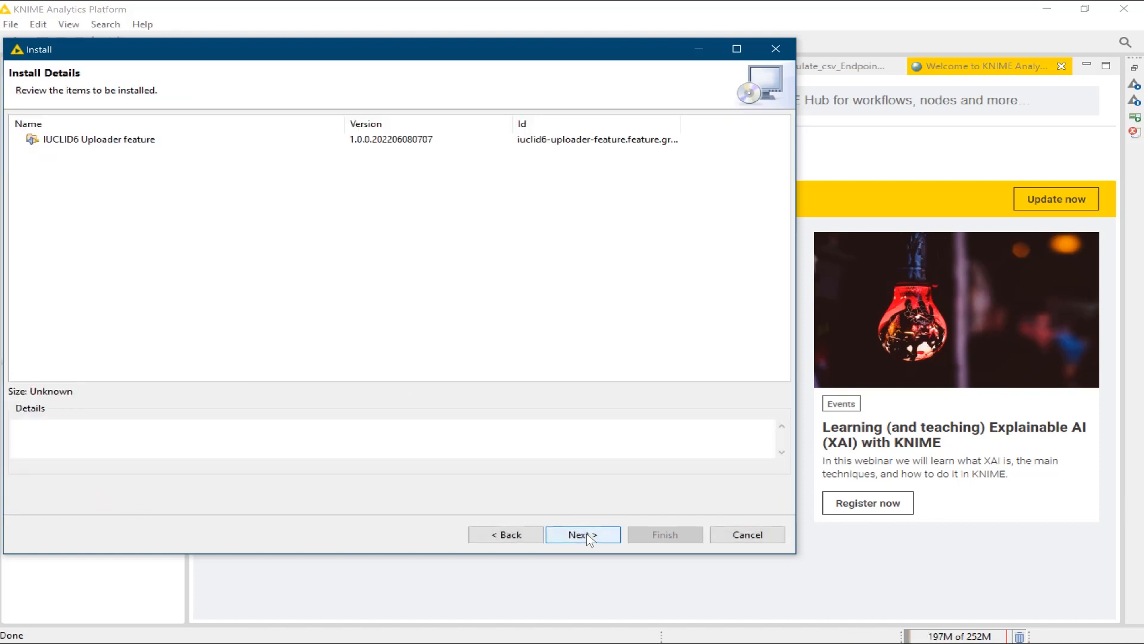
{"action": "left_click", "coordinate": [134, 144]}
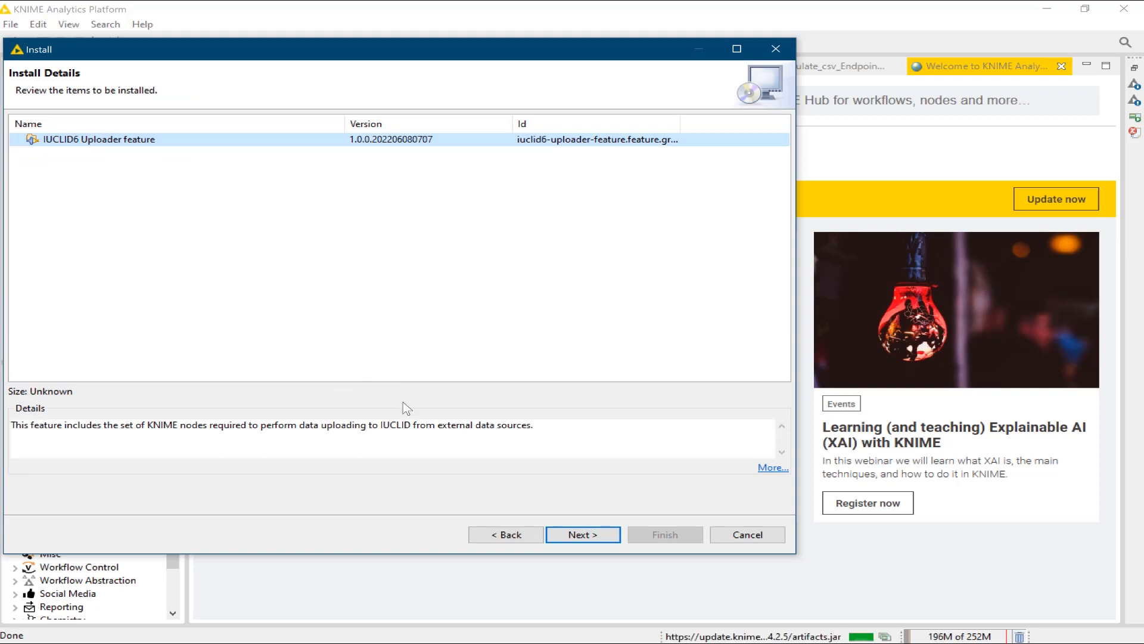
{"action": "left_click", "coordinate": [575, 534]}
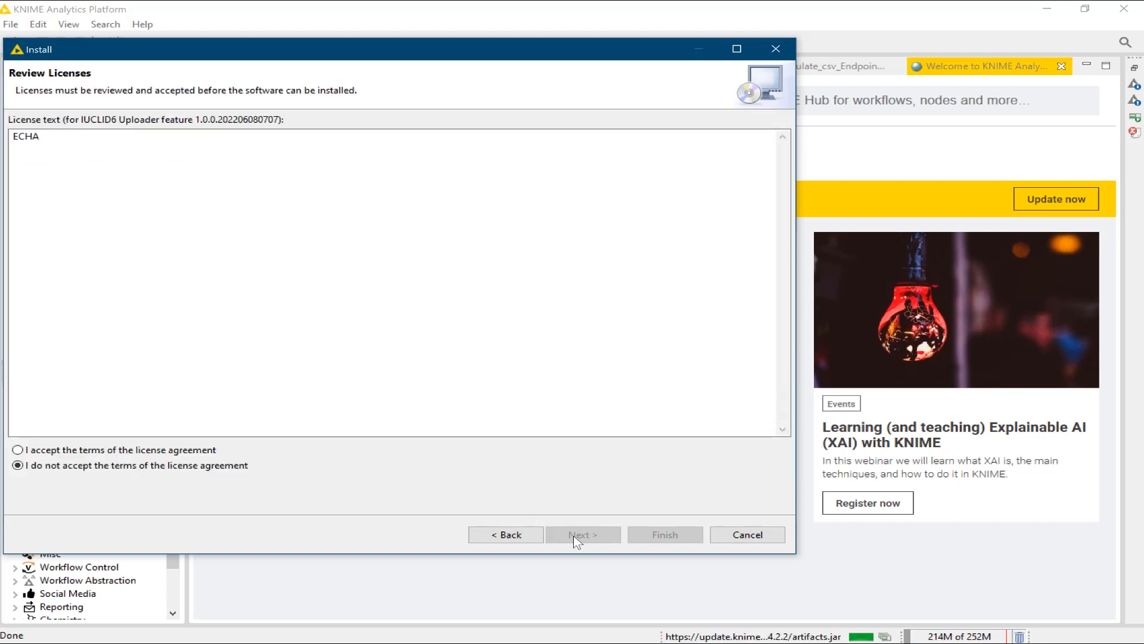
Accept the license agreement, install the IUCLID6 Uploader feature despite being unsigned, and restart KNIME.
{"action": "left_click", "coordinate": [81, 451]}
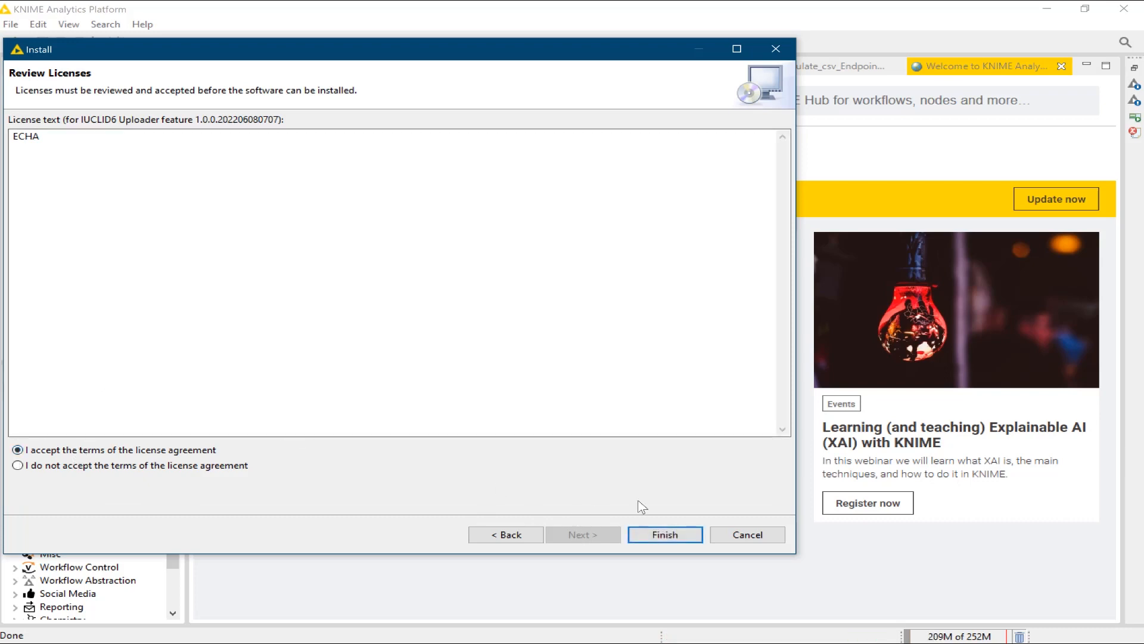
{"action": "left_click", "coordinate": [662, 535]}
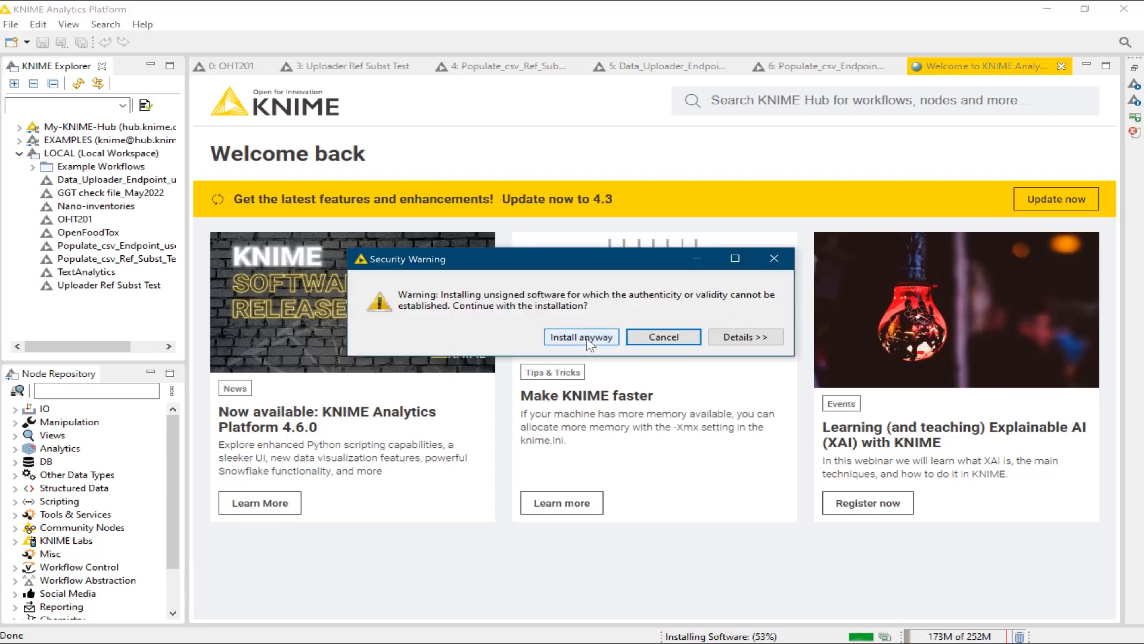
{"action": "left_click", "coordinate": [582, 338]}
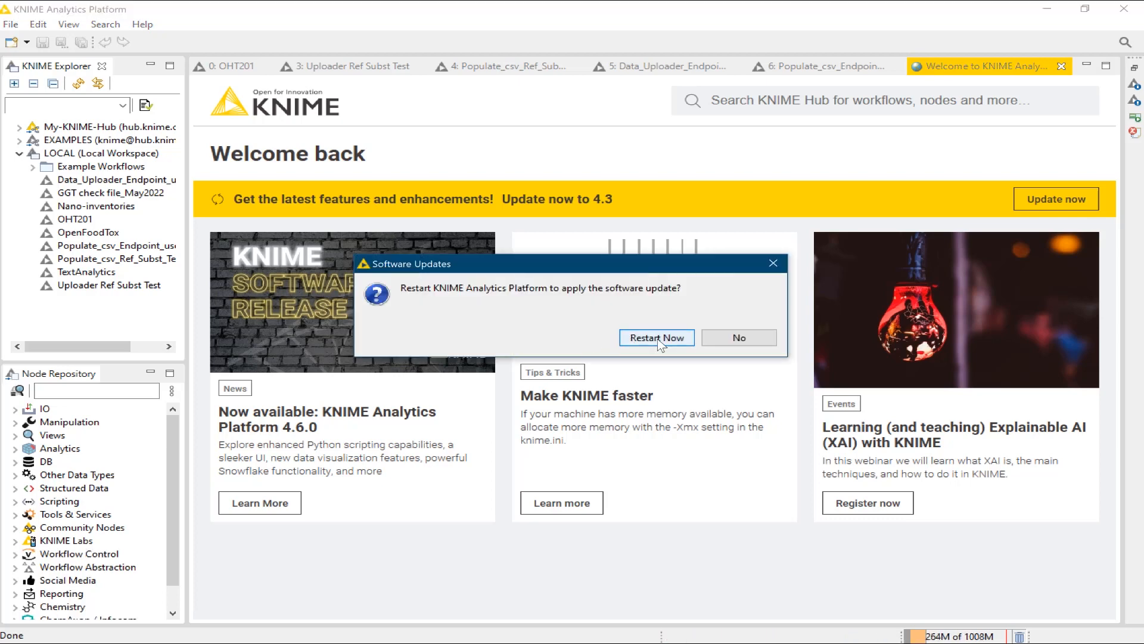
{"action": "left_click", "coordinate": [658, 338]}
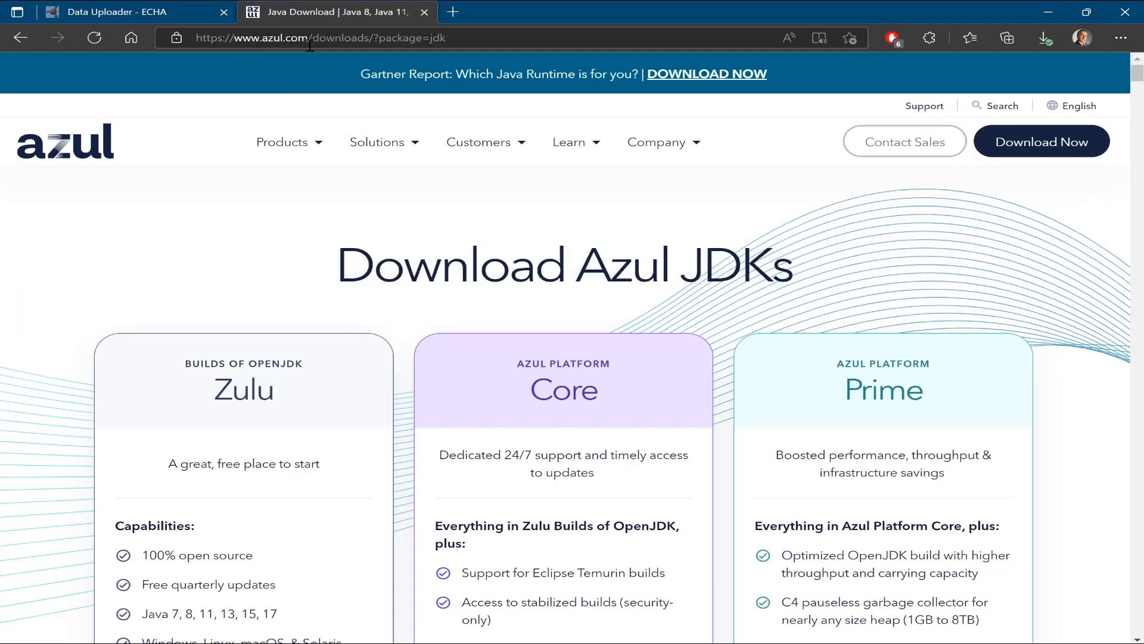
In the browser, go to the Azul Zulu builds on the Azul downloads page and filter them by Java 8 (LTS).
{"action": "mouse_move", "coordinate": [388, 142]}
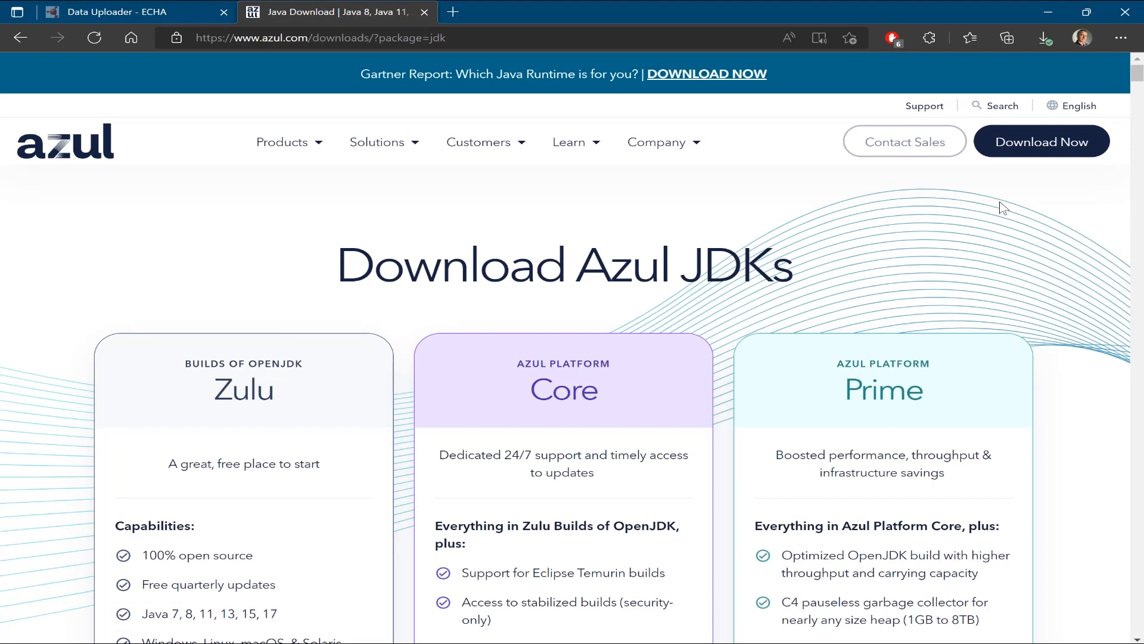
{"action": "left_click", "coordinate": [1040, 156]}
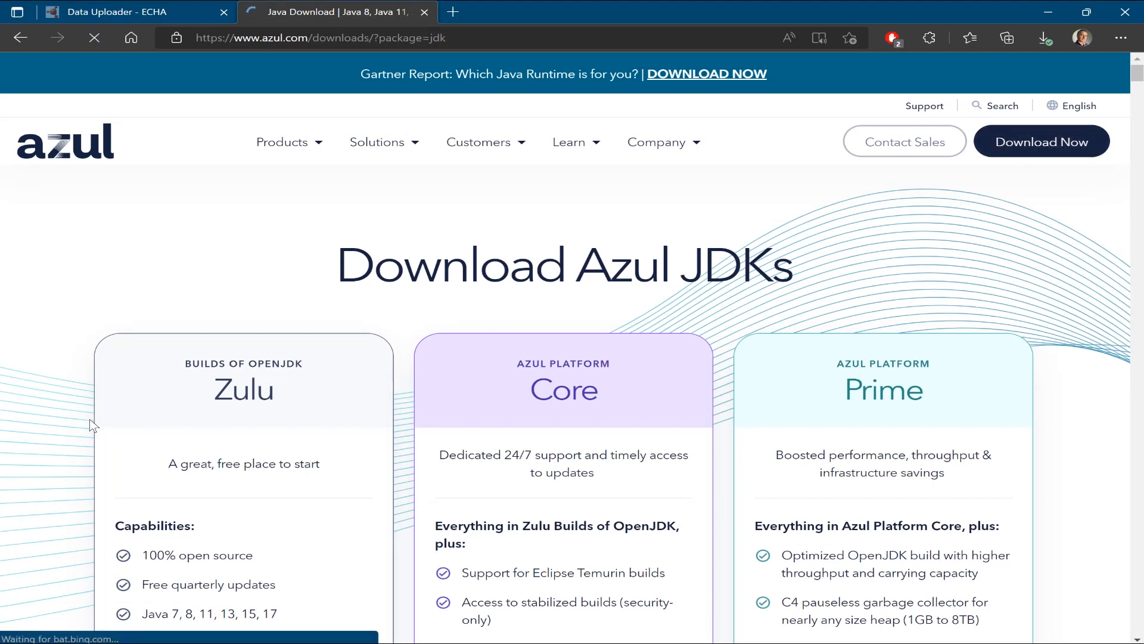
{"action": "scroll", "coordinate": [91, 424], "scroll_direction": "down", "scroll_amount": 15}
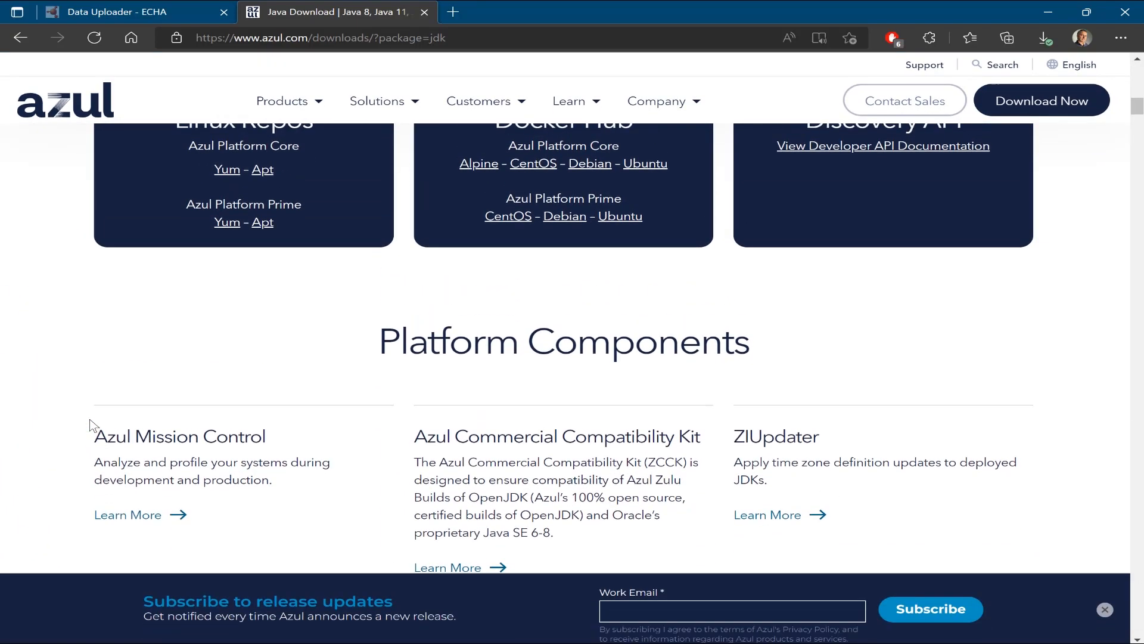
{"action": "scroll", "coordinate": [90, 424], "scroll_direction": "down", "scroll_amount": 10}
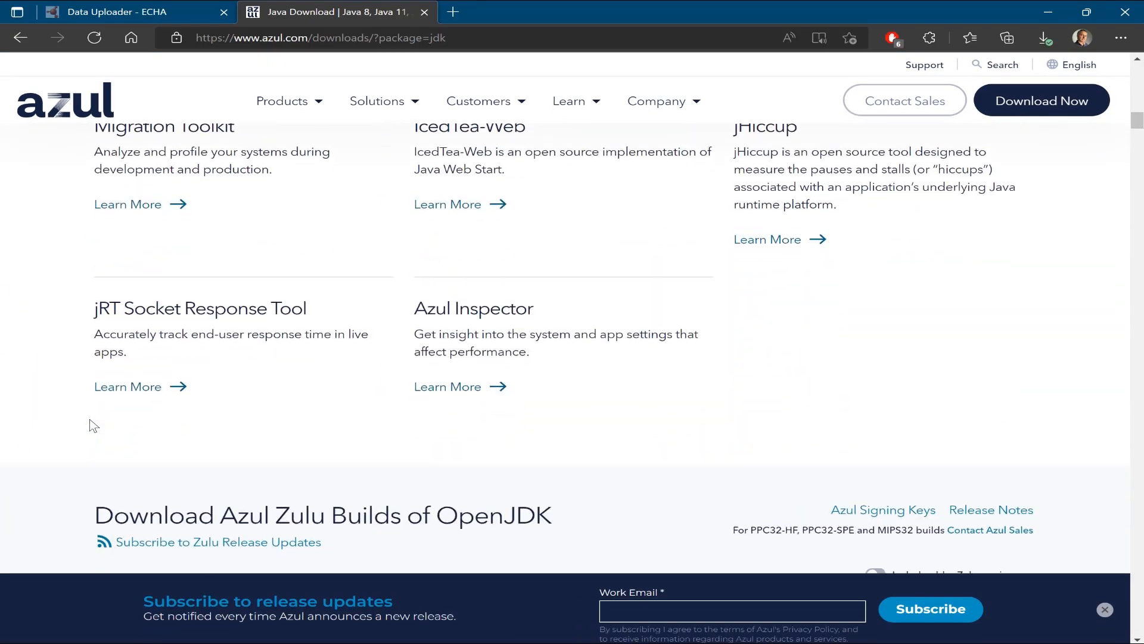
{"action": "scroll", "coordinate": [91, 424], "scroll_direction": "down", "scroll_amount": 1}
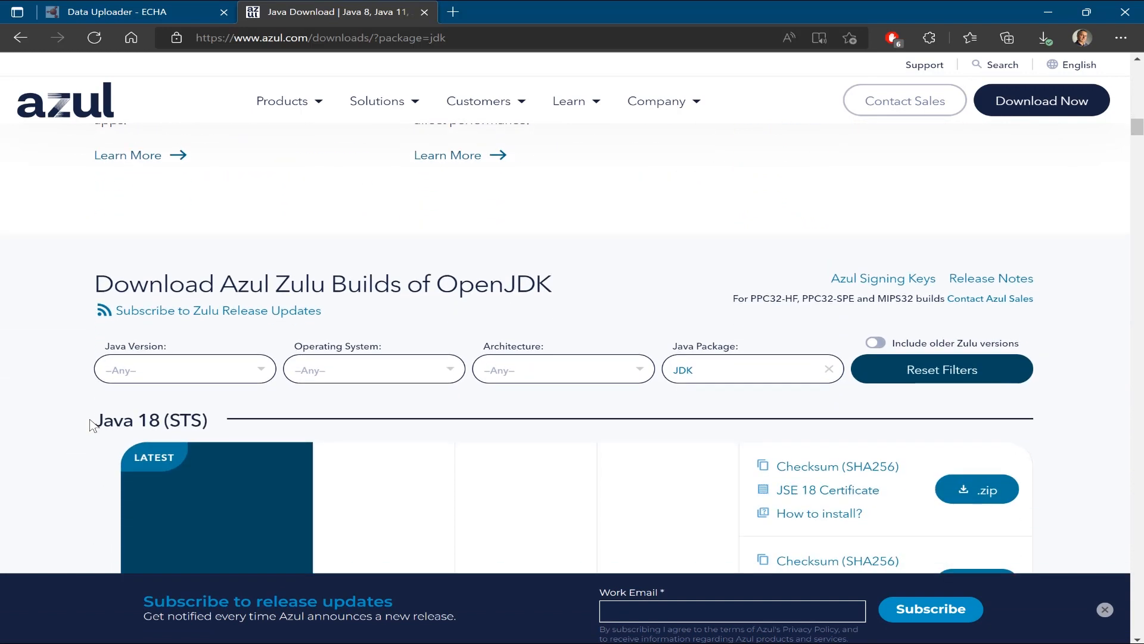
{"action": "left_click", "coordinate": [191, 382]}
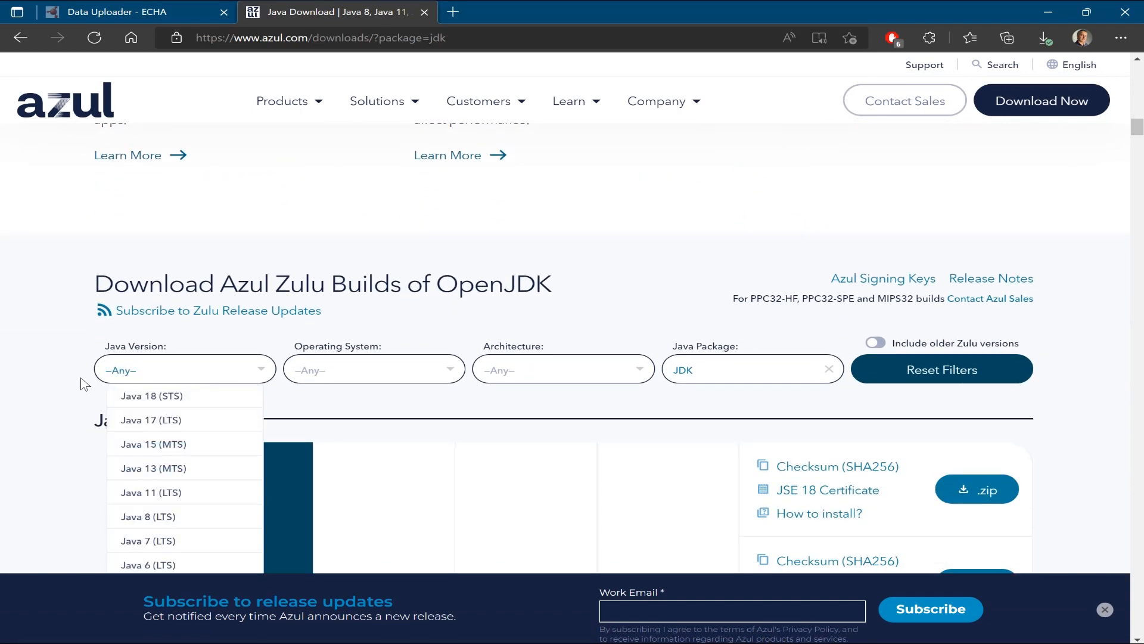
{"action": "left_click", "coordinate": [155, 517]}
Filter the Zulu builds by the Windows operating system and the x86 64-bit architecture.
{"action": "left_click", "coordinate": [421, 379]}
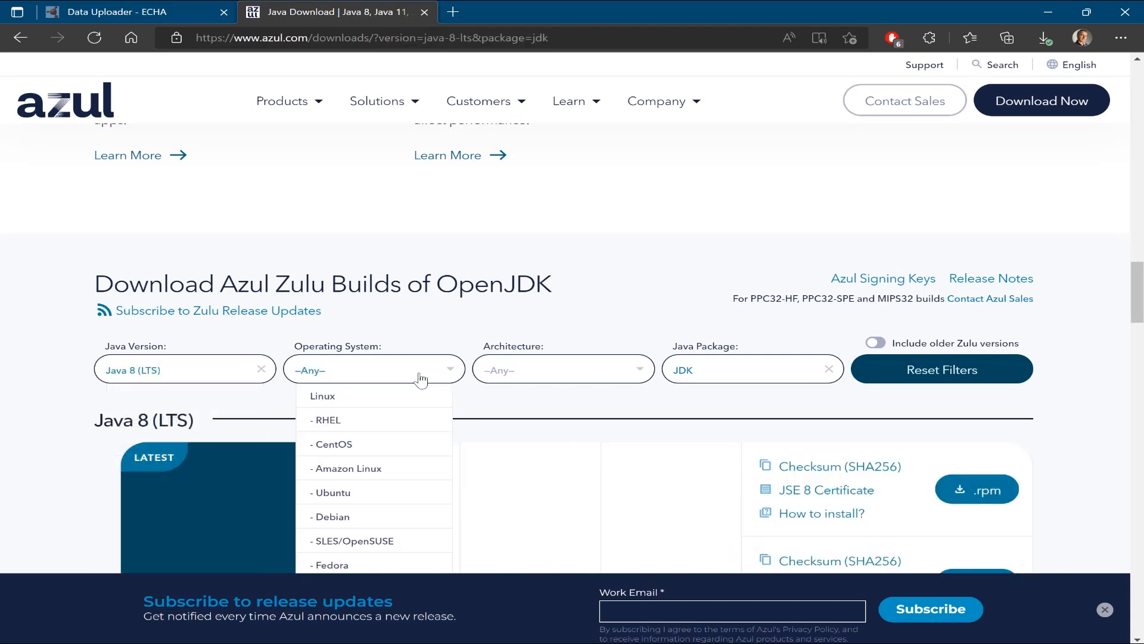
{"action": "scroll", "coordinate": [421, 378], "scroll_direction": "down", "scroll_amount": 3}
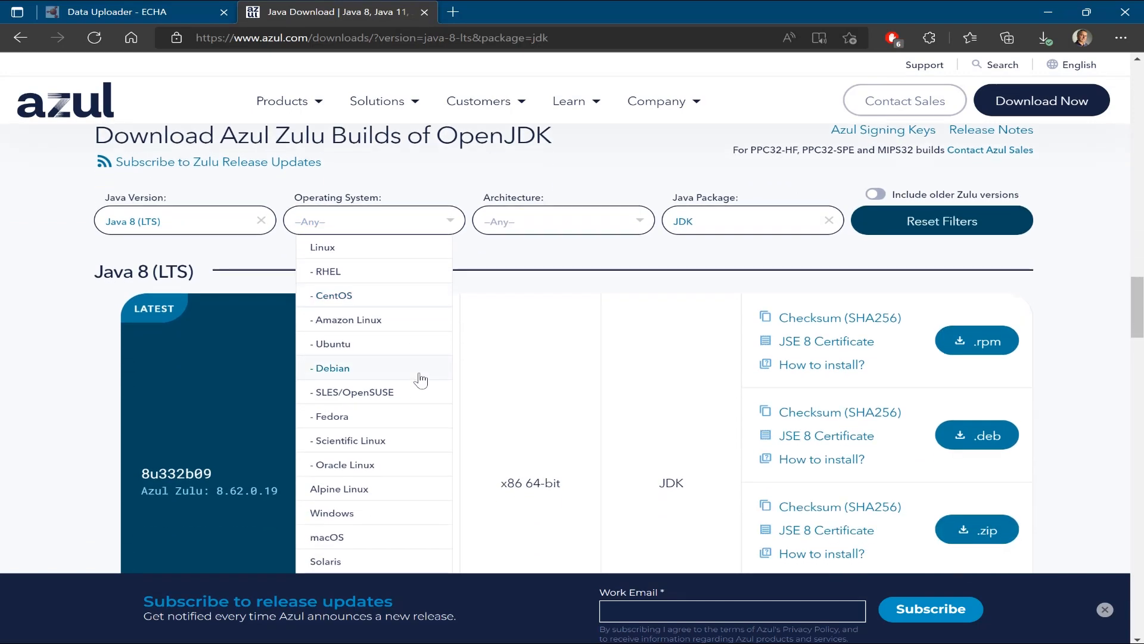
{"action": "left_click", "coordinate": [343, 522]}
{"action": "left_click", "coordinate": [572, 222]}
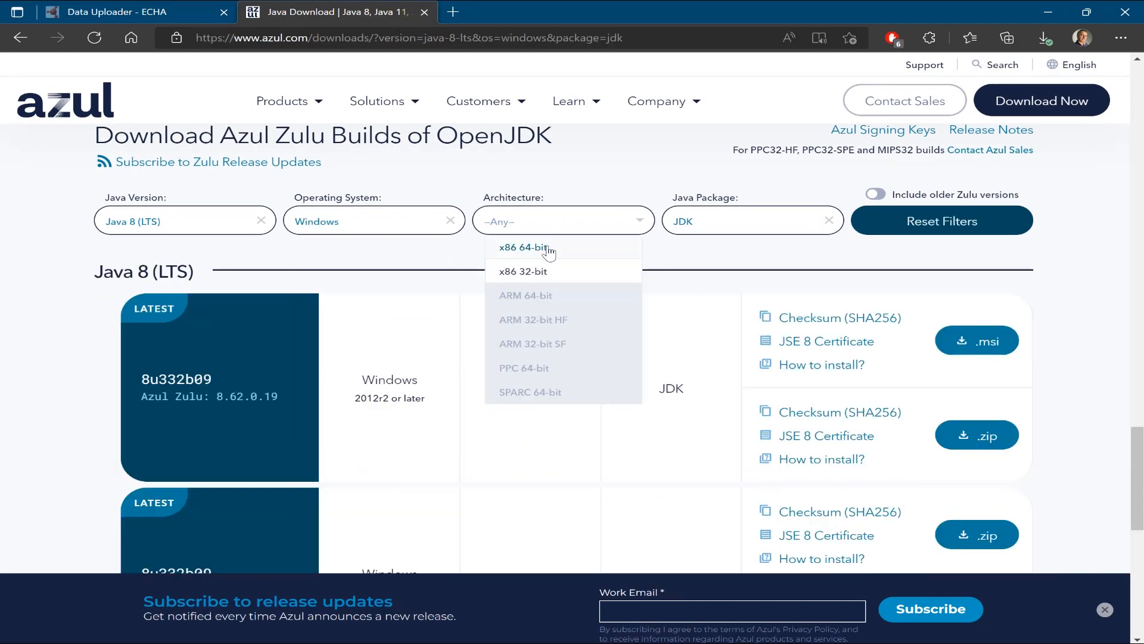
{"action": "left_click", "coordinate": [548, 251]}
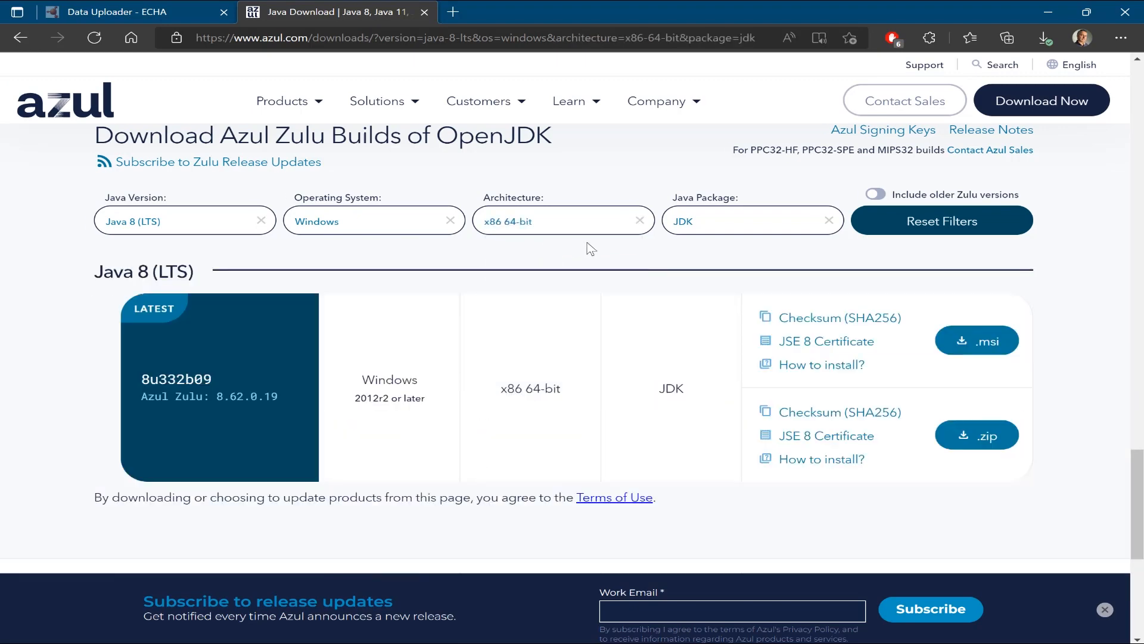
Set the Java package to JRE FX and download the matching Zulu build as a .zip.
{"action": "left_click", "coordinate": [754, 230]}
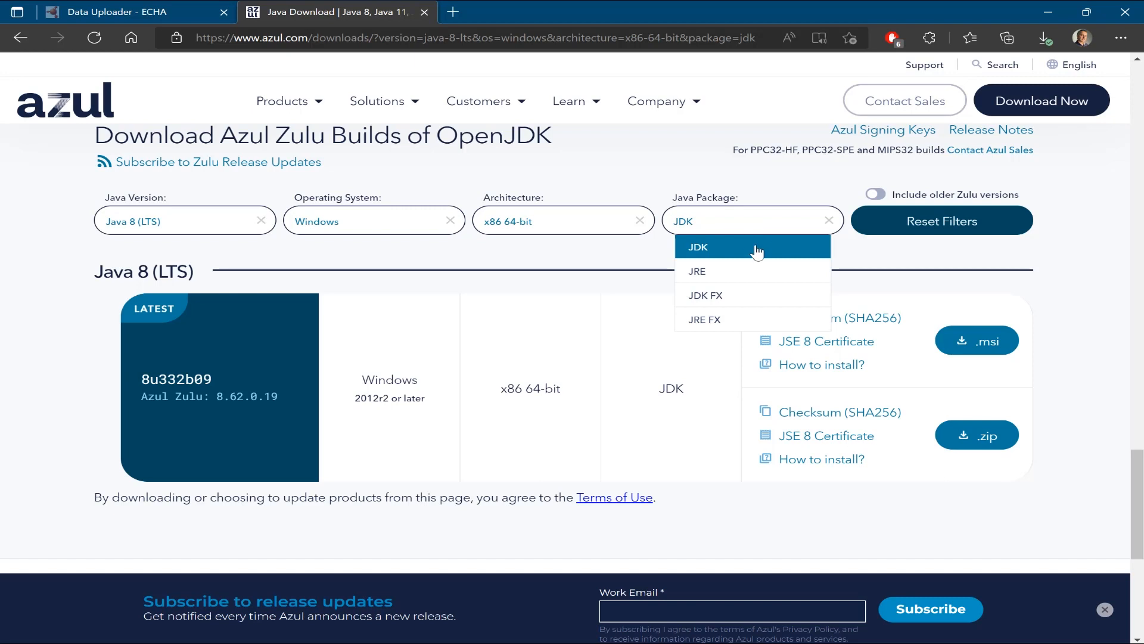
{"action": "left_click", "coordinate": [741, 322]}
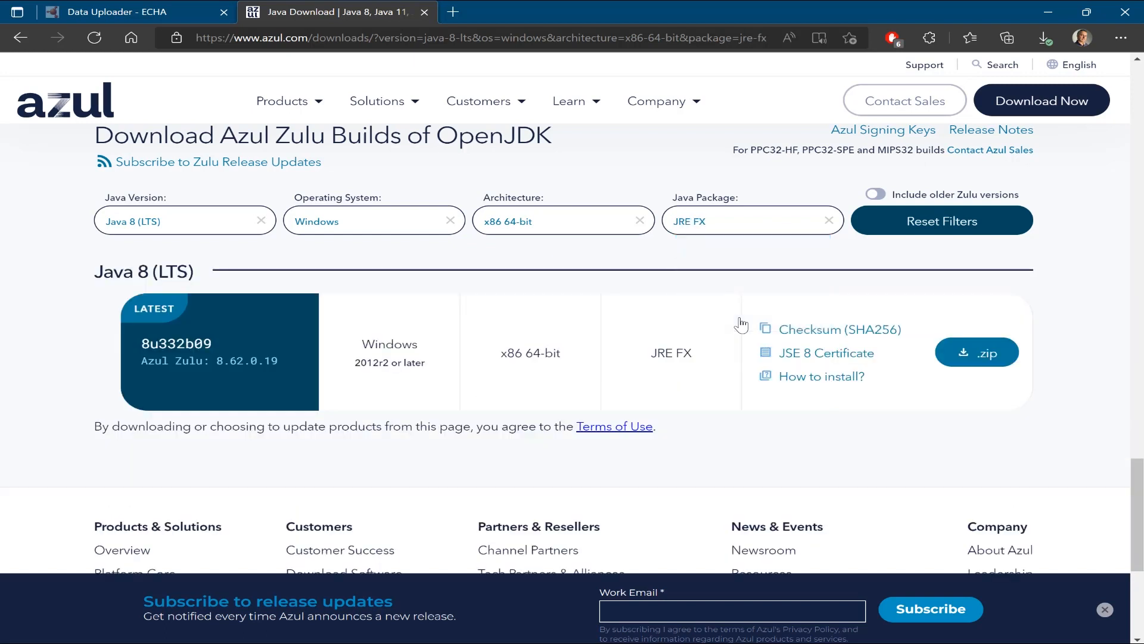
{"action": "left_click", "coordinate": [984, 362]}
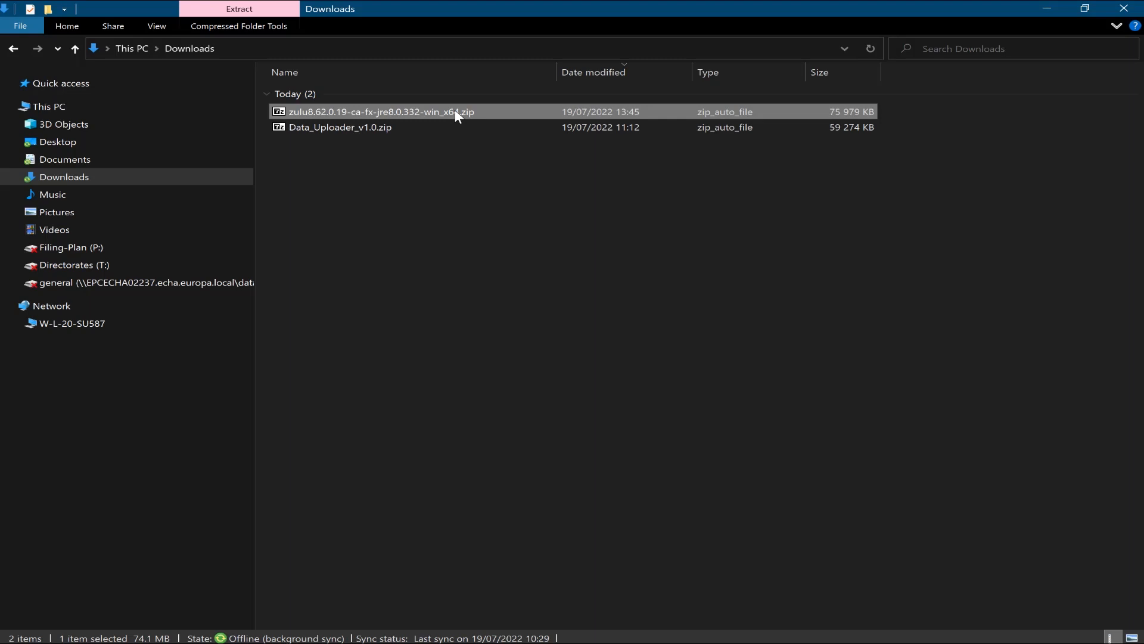
In File Explorer's Downloads folder, extract zulu8.62.0.19-ca-fx-jre8.0.332-win_x64.zip to C:\PROGRAMS and open the PROGRAMS folder.
{"action": "double_click", "coordinate": [455, 111]}
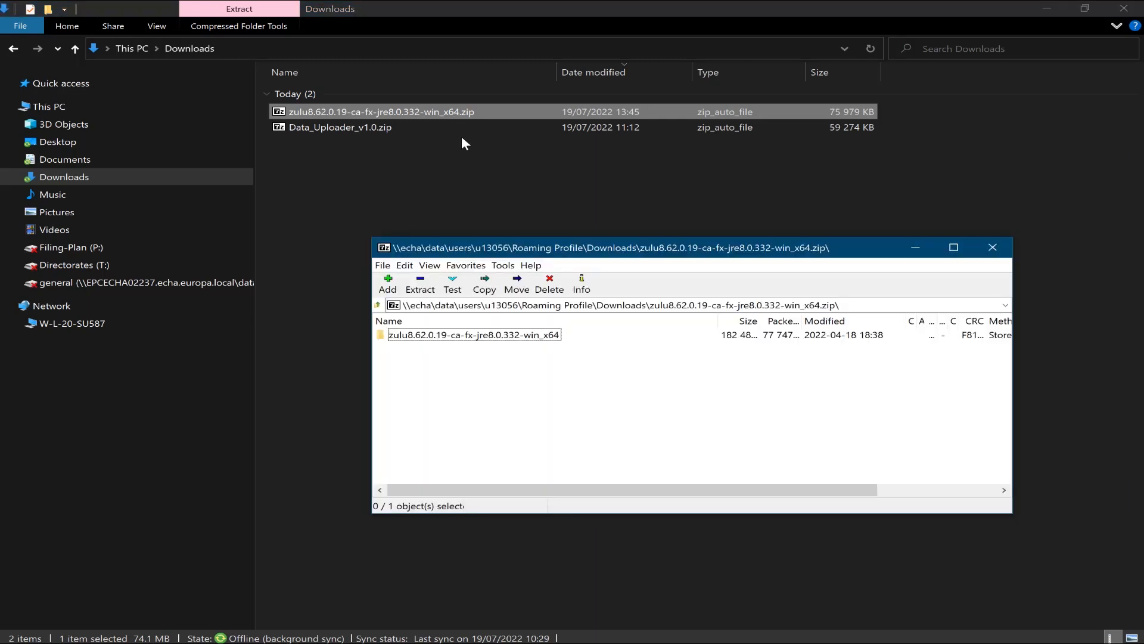
{"action": "left_click", "coordinate": [422, 286]}
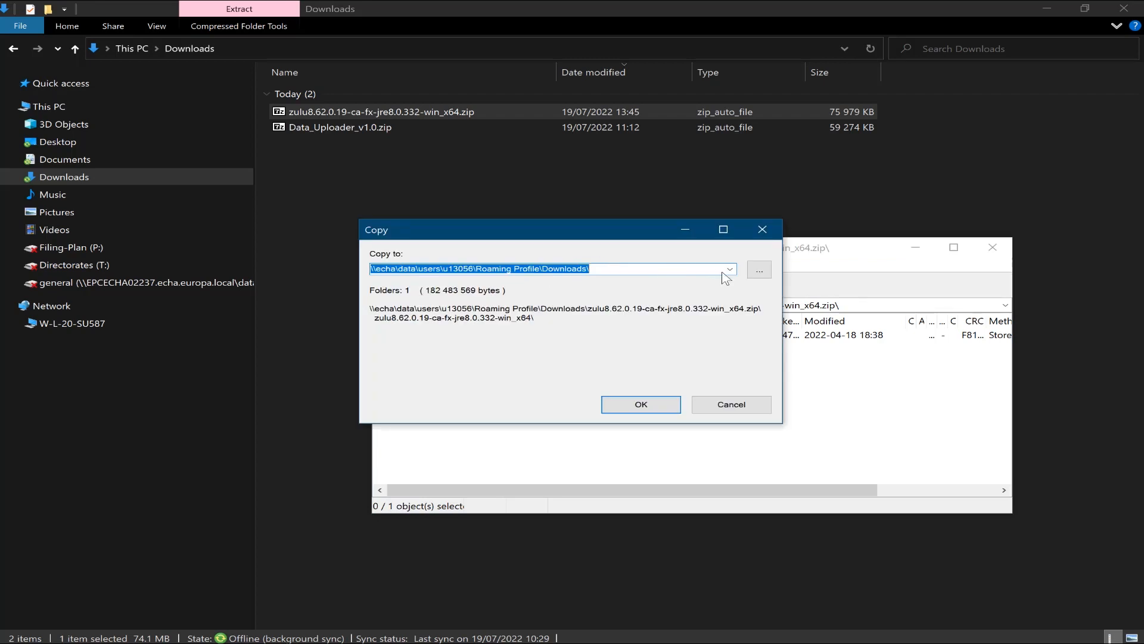
{"action": "left_click", "coordinate": [730, 271]}
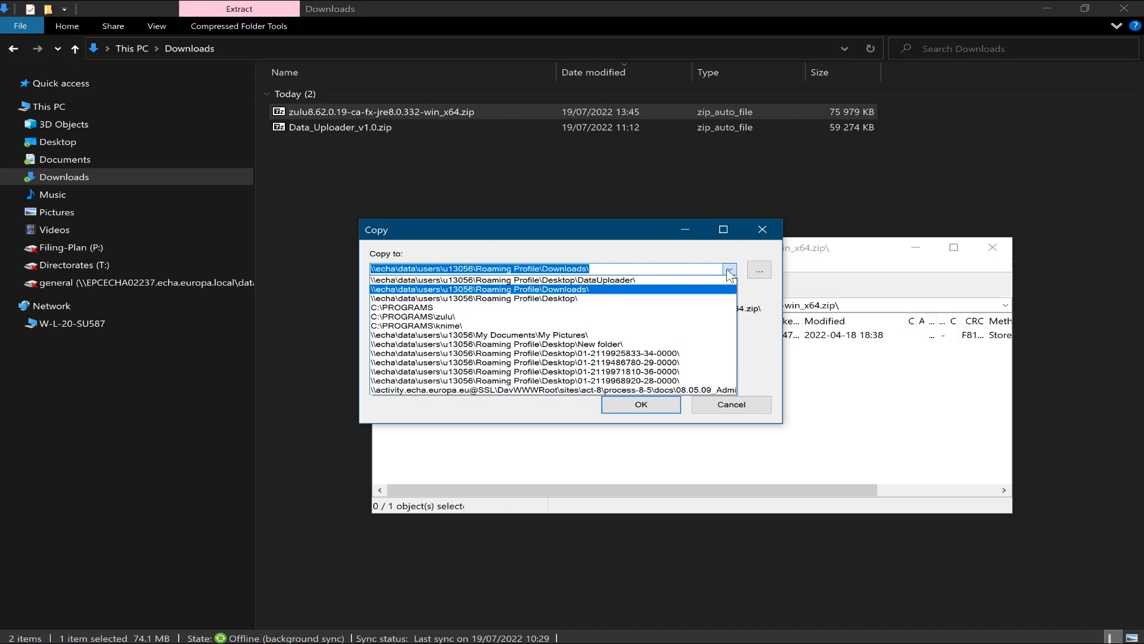
{"action": "left_click", "coordinate": [661, 308]}
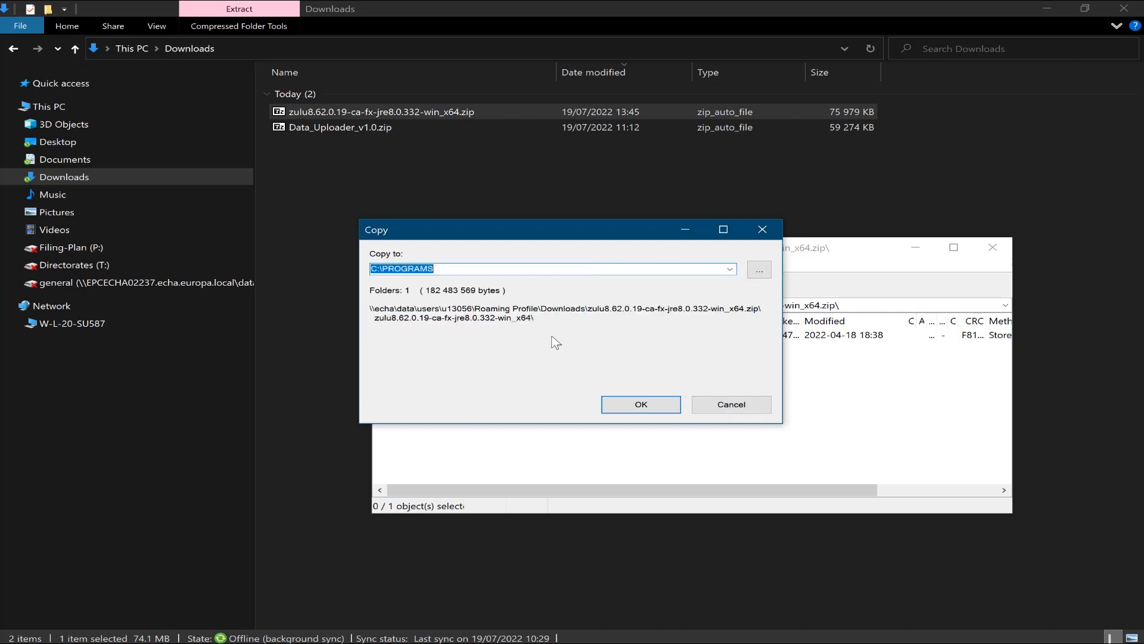
{"action": "left_click", "coordinate": [641, 406]}
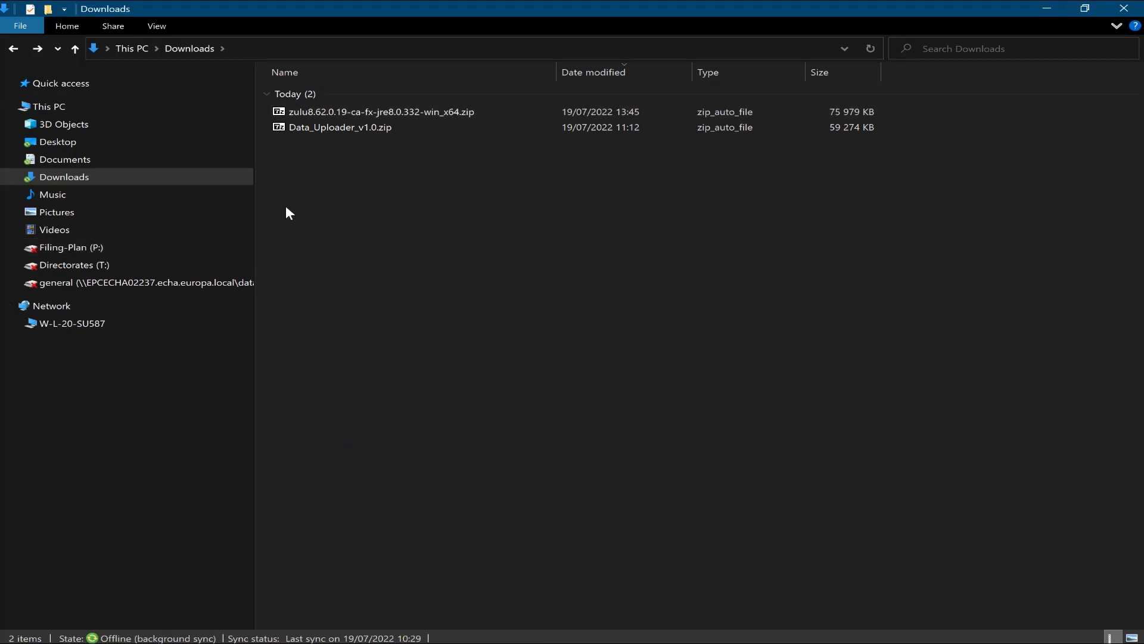
{"action": "left_click", "coordinate": [44, 45]}
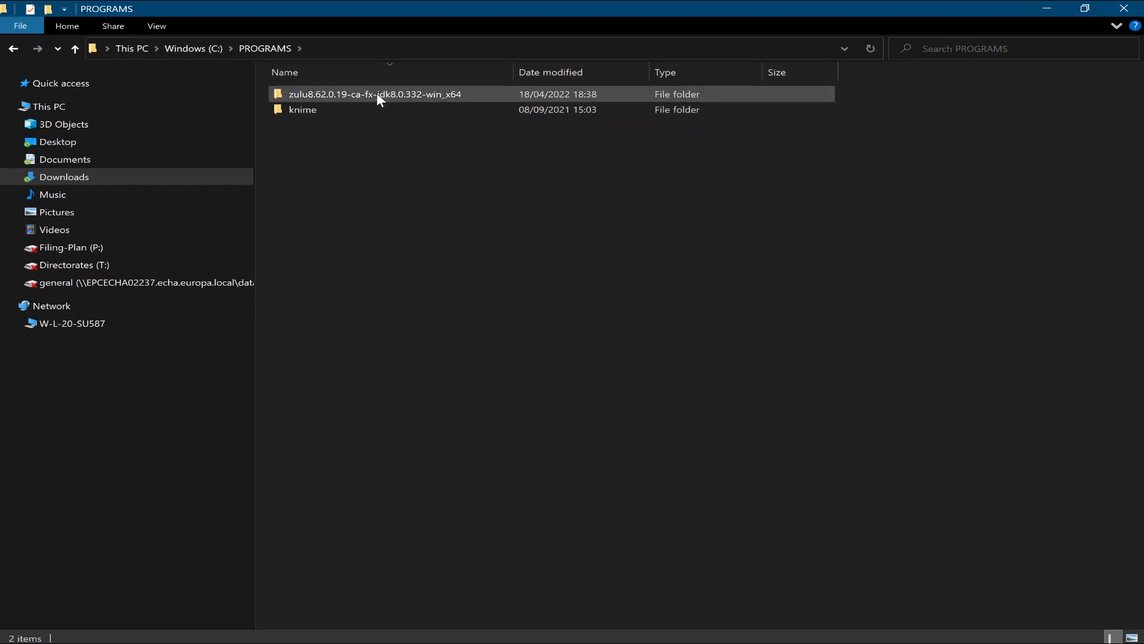
Open the extracted zulu8.62.0.19 folder, and copy the whole Knime.ini file example from Data_Uploader_Installation_Instructions.pdf in Acrobat Reader.
{"action": "double_click", "coordinate": [405, 94]}
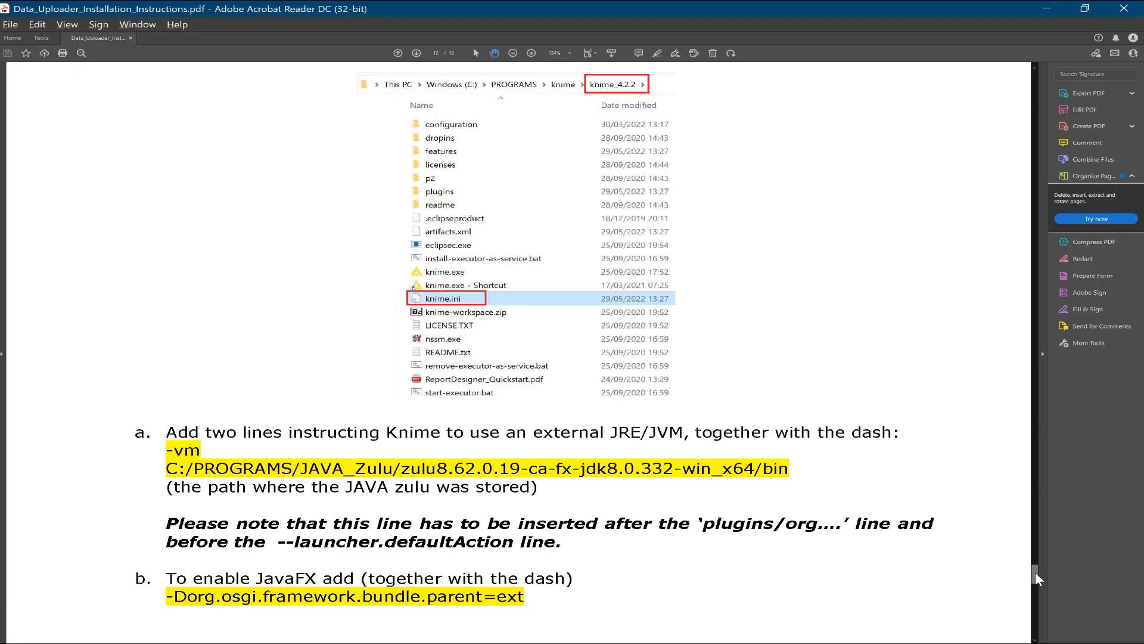
{"action": "left_click_drag", "start_coordinate": [1034, 579], "coordinate": [1031, 591]}
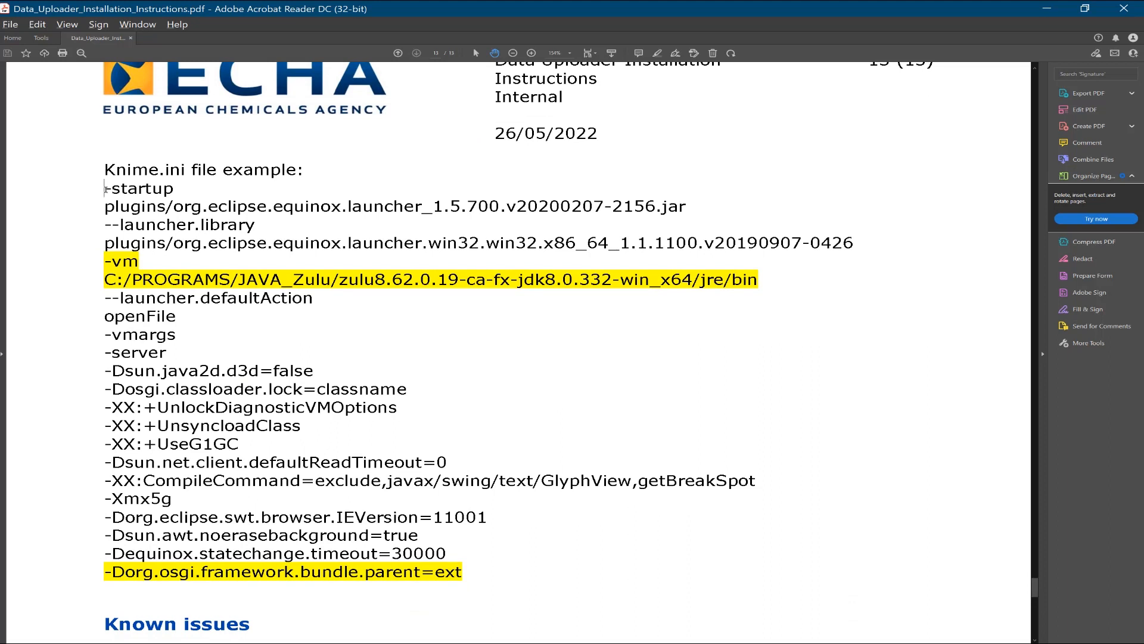
{"action": "left_click_drag", "start_coordinate": [105, 190], "coordinate": [471, 561]}
{"action": "key", "text": "ctrl+c"}
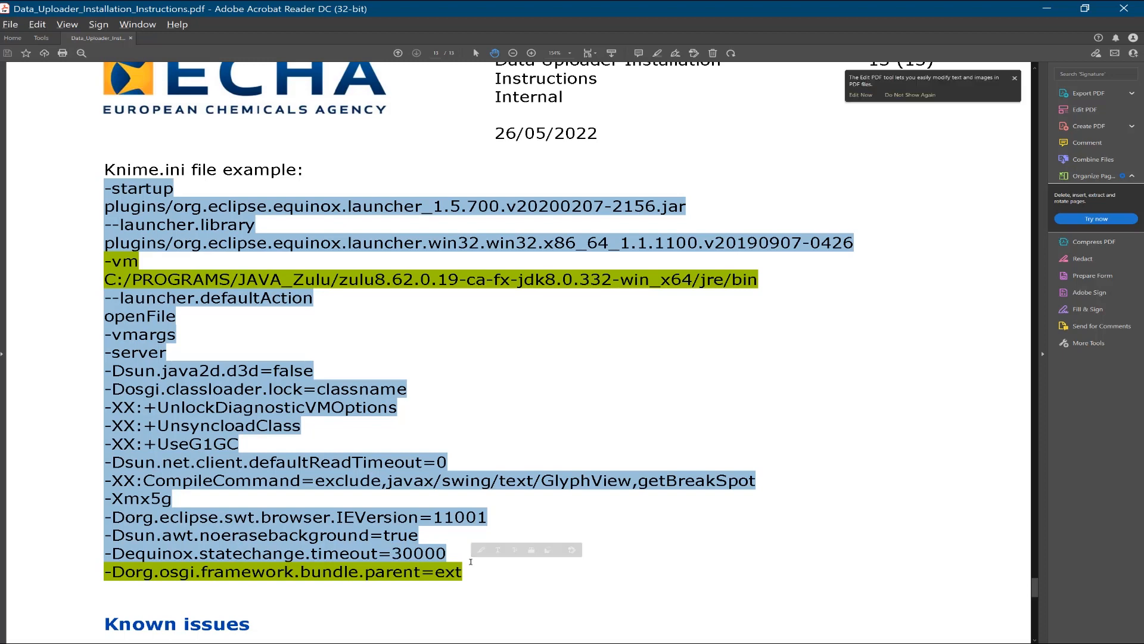
Switch to File Explorer and open knime.ini from C:\PROGRAMS\knime\knime_4.2.2 in Notepad++.
{"action": "key", "text": "alt+Tab"}
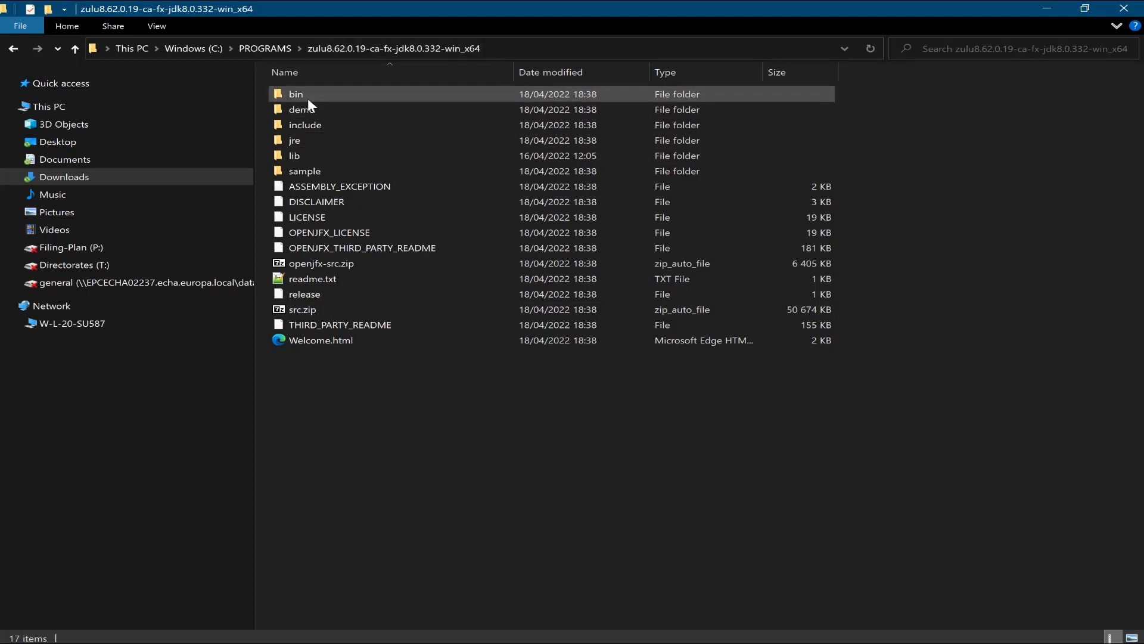
{"action": "left_click", "coordinate": [269, 52]}
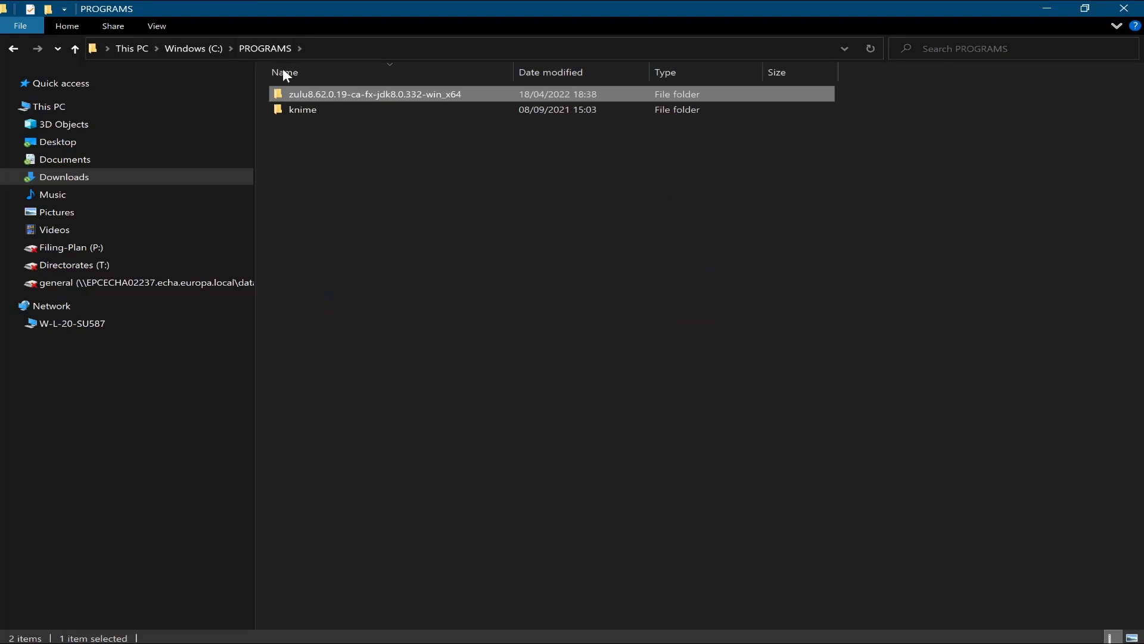
{"action": "left_click", "coordinate": [305, 110]}
{"action": "double_click", "coordinate": [305, 109]}
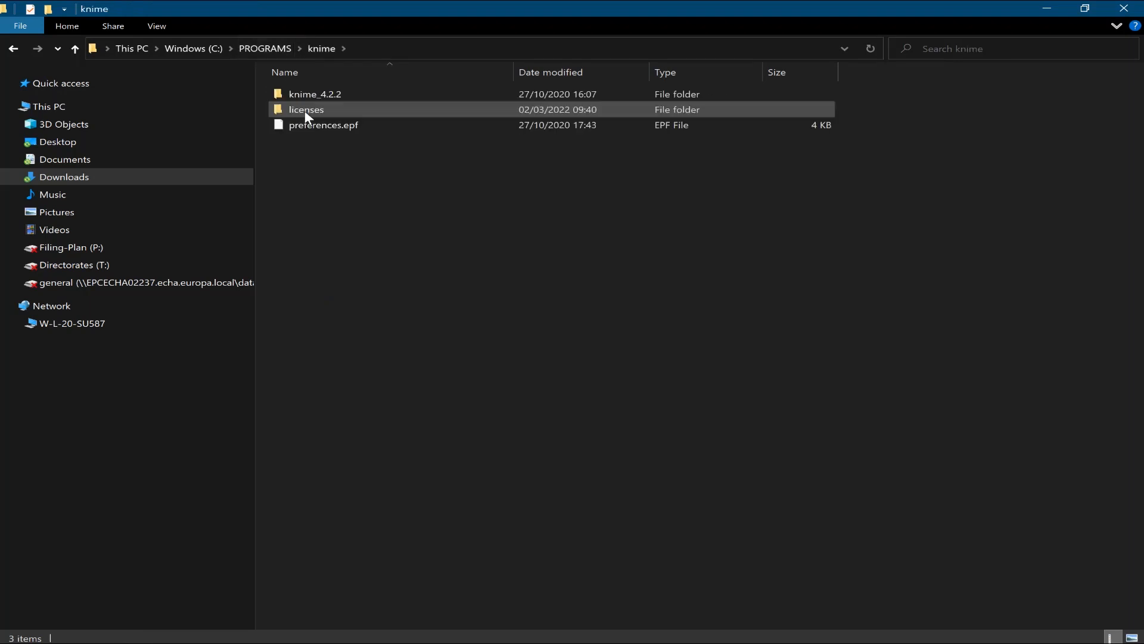
{"action": "double_click", "coordinate": [317, 94]}
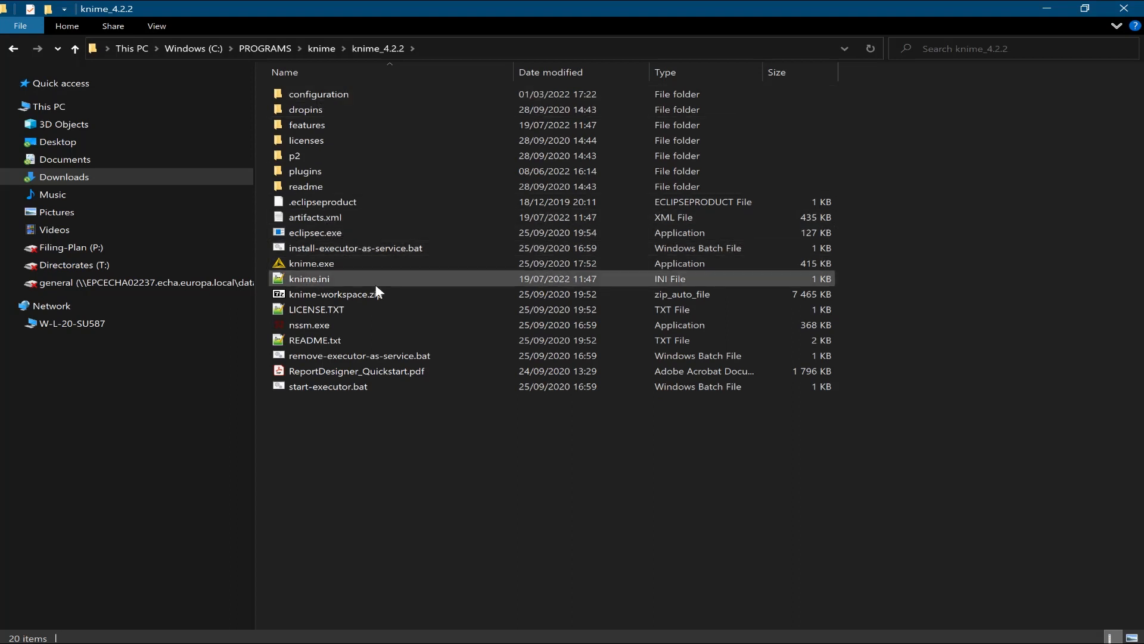
{"action": "left_click", "coordinate": [345, 279]}
{"action": "double_click", "coordinate": [345, 279]}
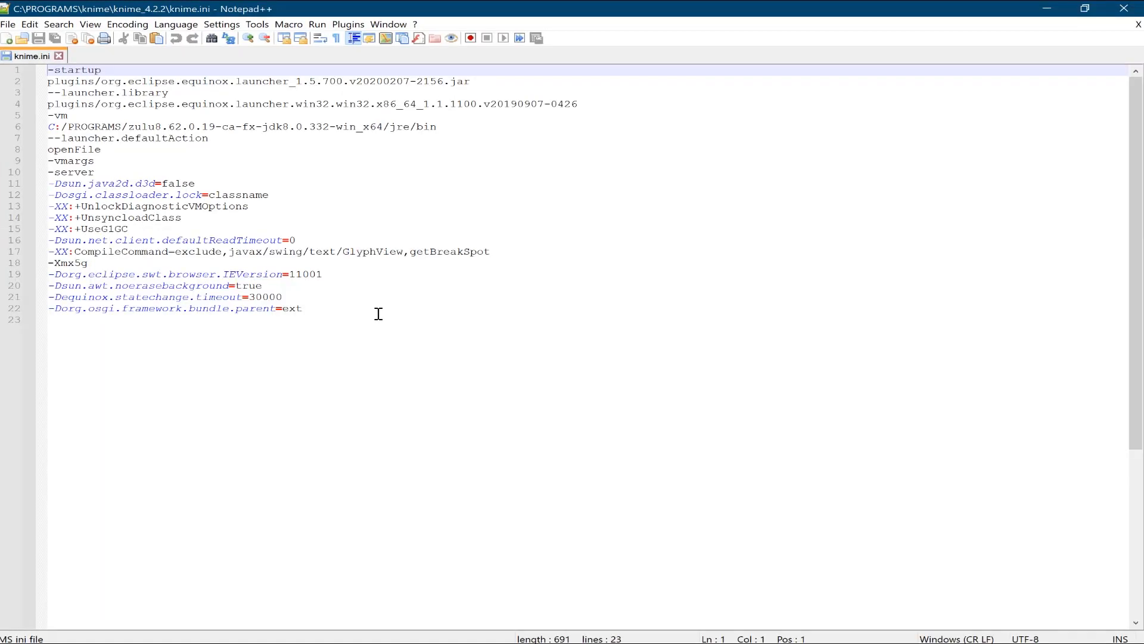
Replace the entire contents of knime.ini with the copied Knime.ini example text.
{"action": "left_click", "coordinate": [374, 314]}
{"action": "key", "text": "ctrl+a"}
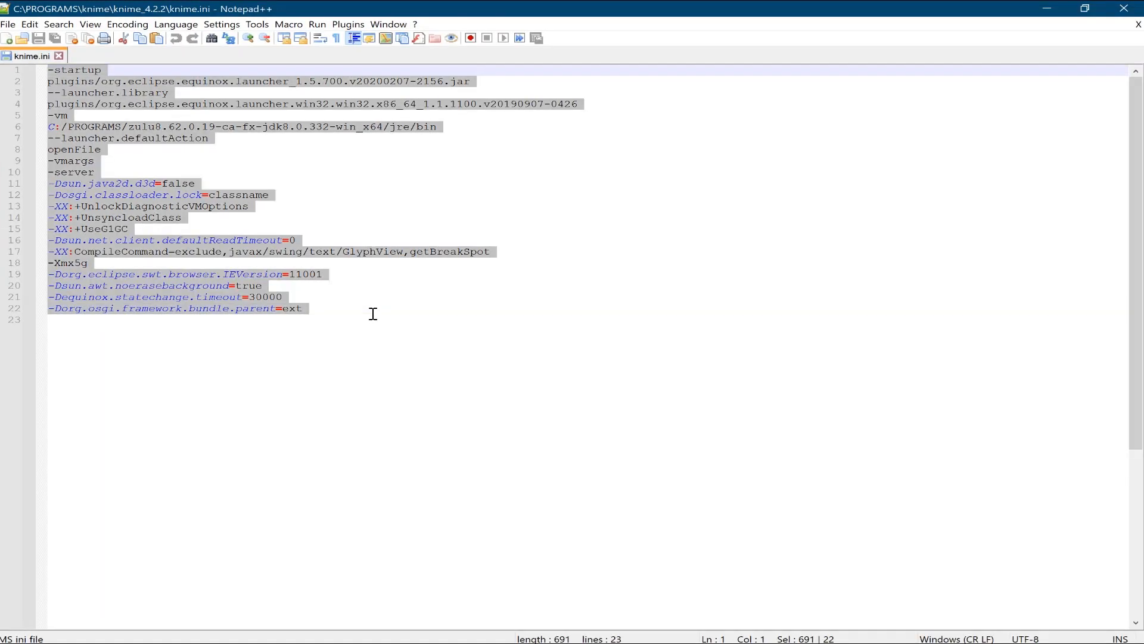
{"action": "key", "text": "ctrl+v"}
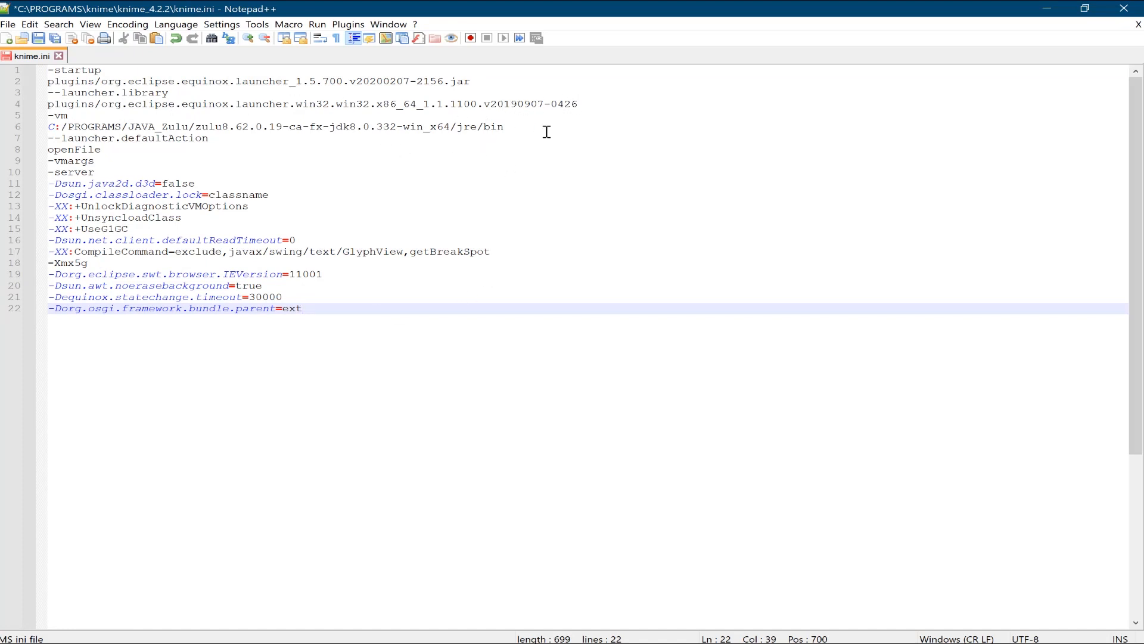
In File Explorer, open the bin folder inside PROGRAMS\zulu8.62.0.19-ca-fx-jdk8.0.332-win_x64 and copy its full path.
{"action": "key", "text": "alt+Tab"}
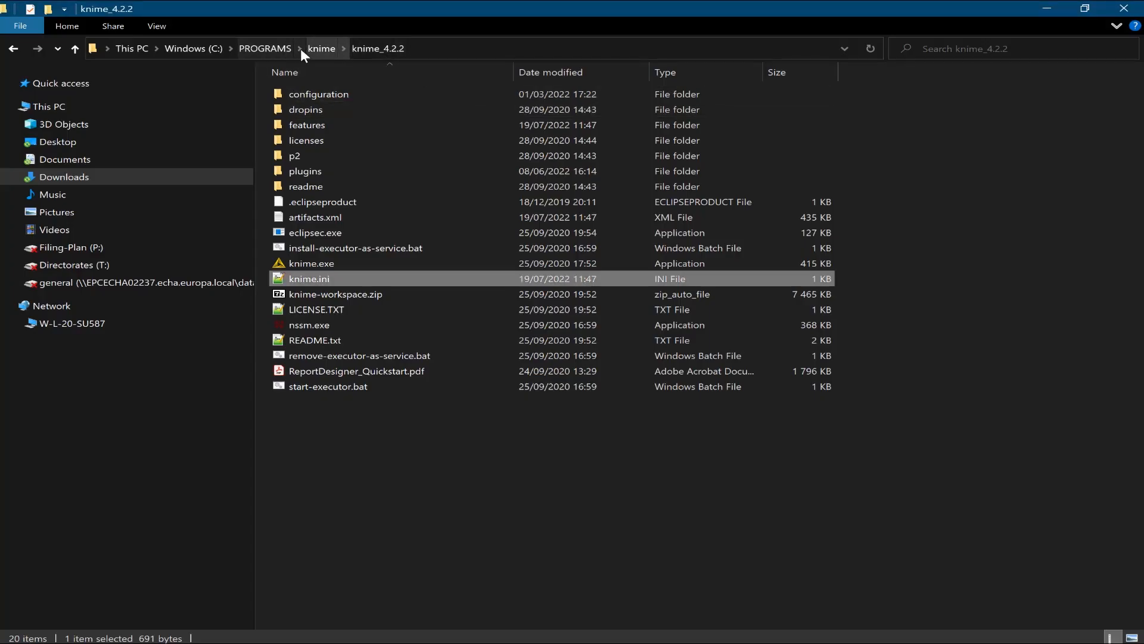
{"action": "left_click", "coordinate": [277, 50]}
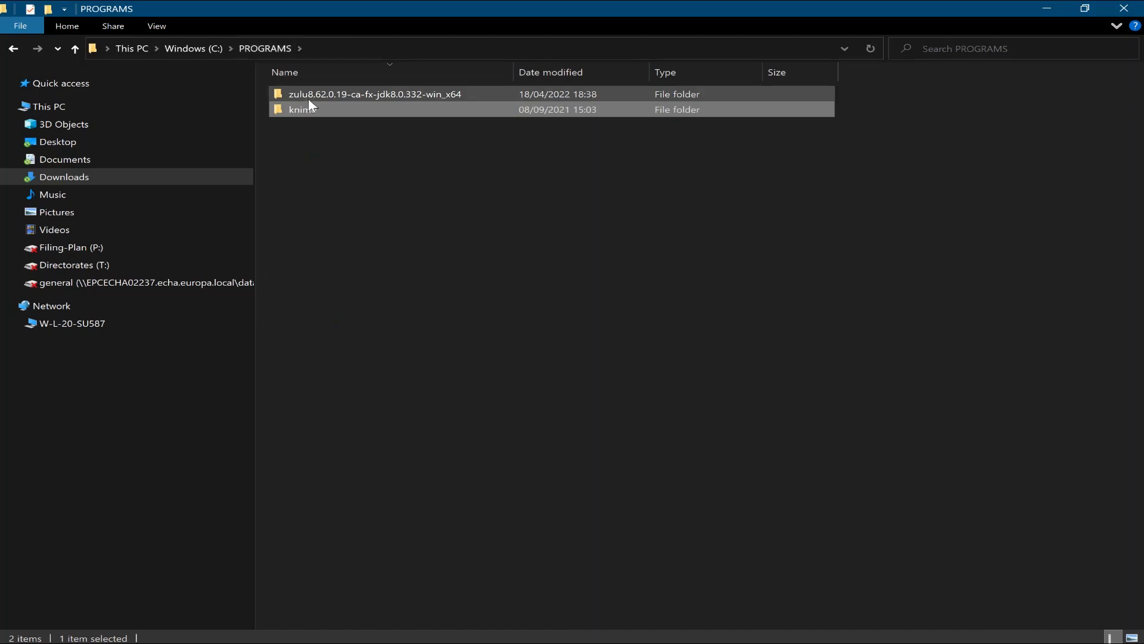
{"action": "double_click", "coordinate": [313, 95]}
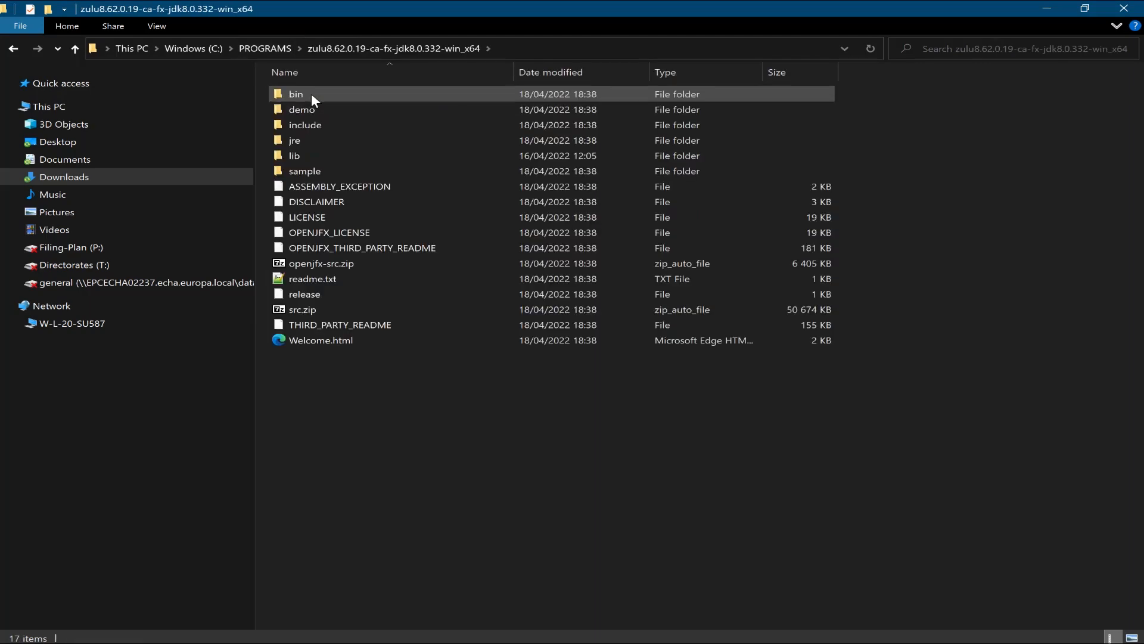
{"action": "double_click", "coordinate": [313, 96]}
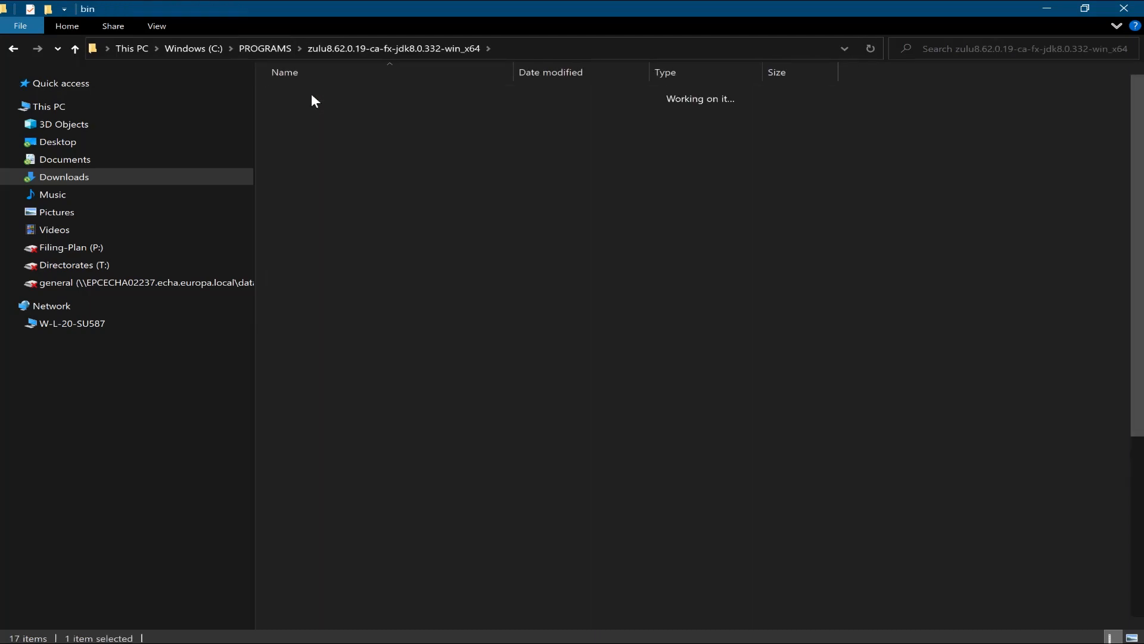
{"action": "left_click", "coordinate": [589, 46]}
{"action": "key", "text": "ctrl+c"}
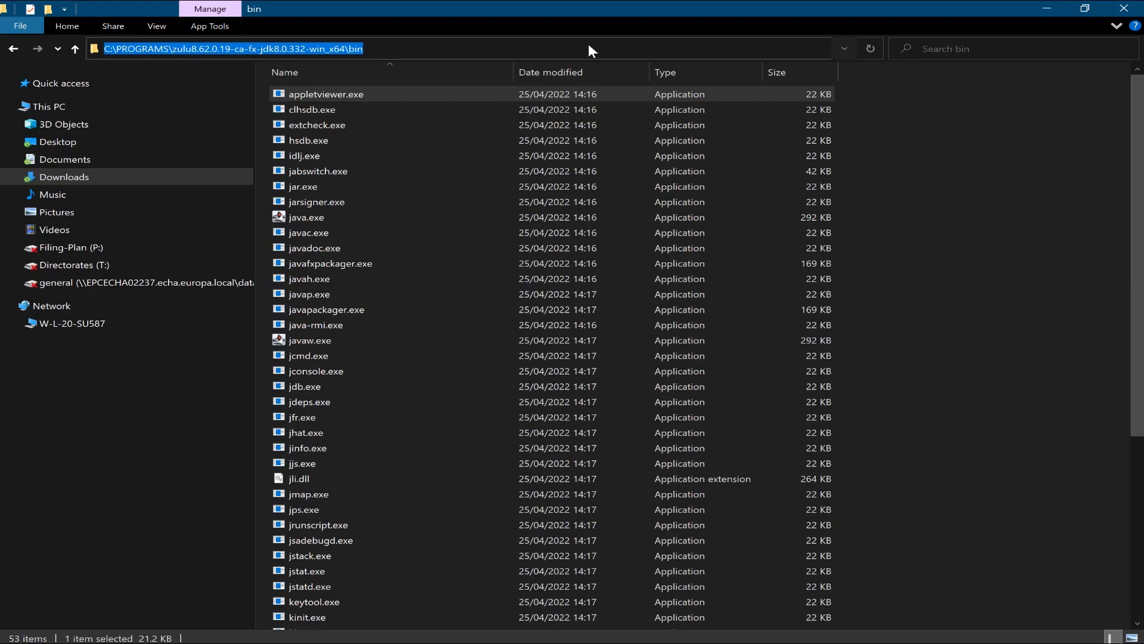
In Notepad++, replace the path under -vm in knime.ini with C:\PROGRAMS\zulu8.62.0.19-ca-fx-jdk8.0.332-win_x64\bin, then save and close the file.
{"action": "key", "text": "alt+Tab"}
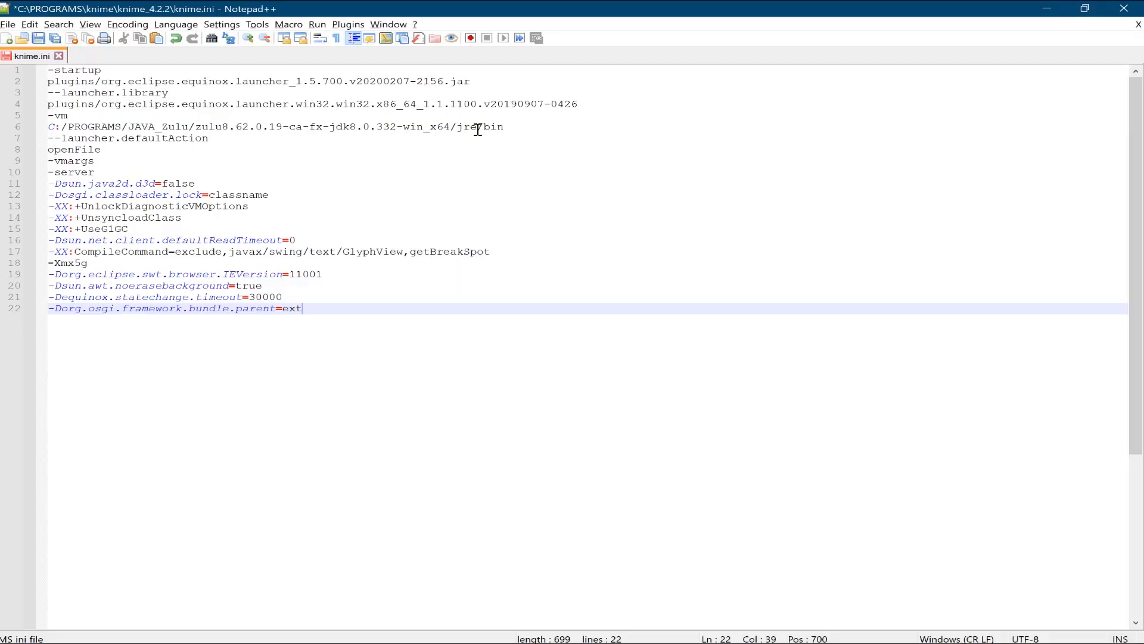
{"action": "left_click", "coordinate": [510, 129]}
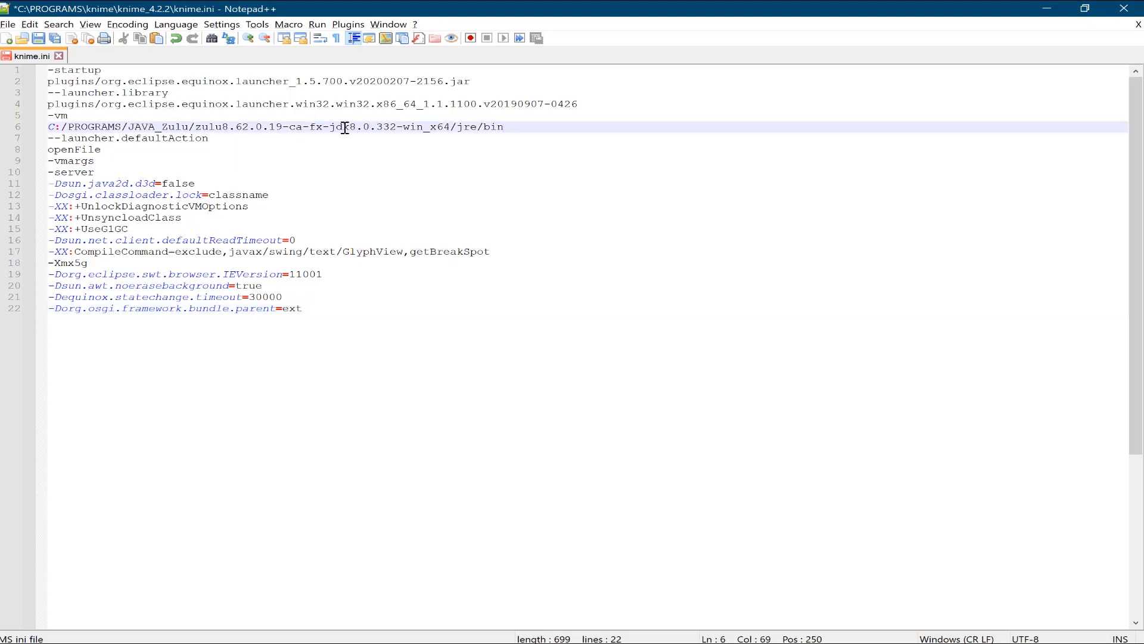
{"action": "right_click", "coordinate": [485, 126]}
{"action": "left_click", "coordinate": [498, 122]}
{"action": "left_click_drag", "start_coordinate": [501, 124], "coordinate": [238, 114]}
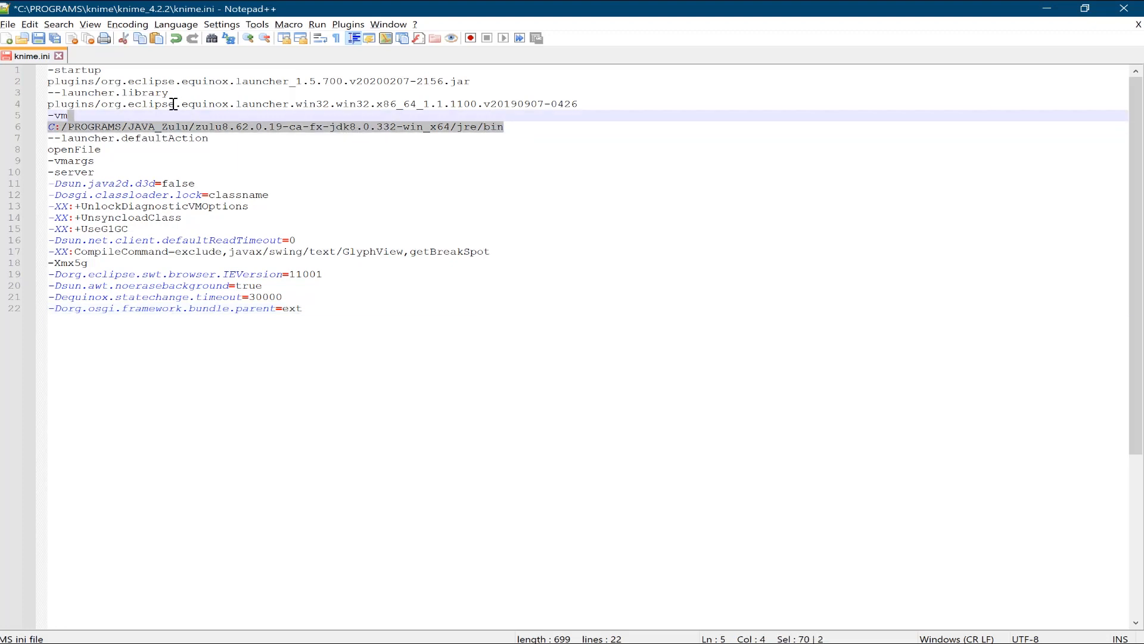
{"action": "key", "text": "Return"}
{"action": "key", "text": "ctrl+v"}
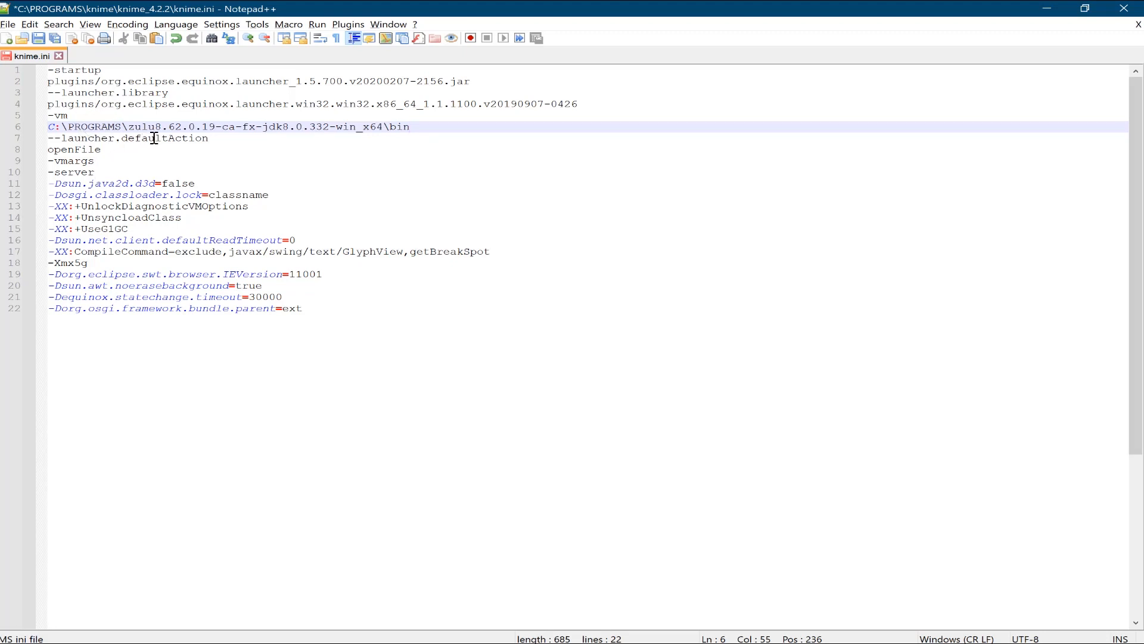
{"action": "left_click", "coordinate": [39, 39]}
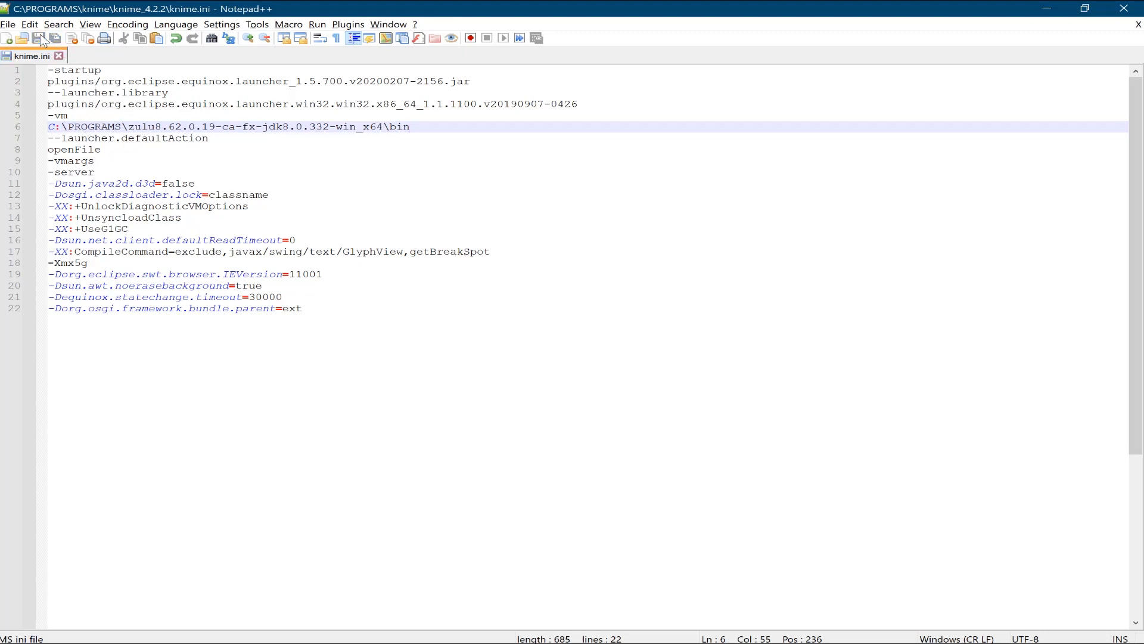
{"action": "left_click", "coordinate": [1124, 9]}
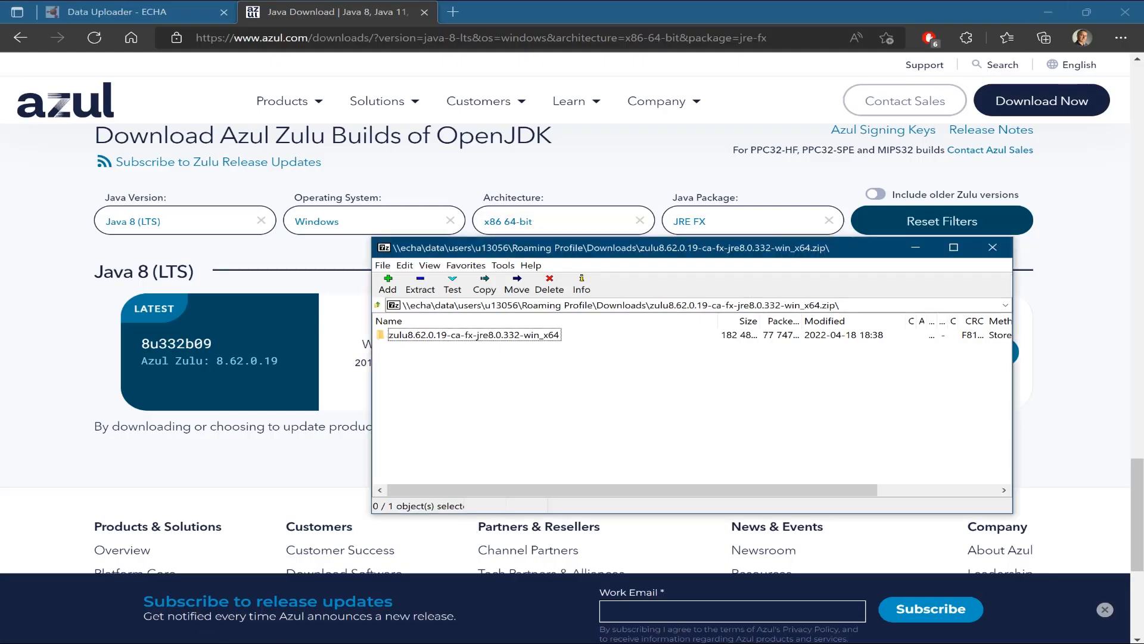
In KNIME Analytics Platform, open the Visualize IUCLID data schema view of the DocumentSelection node.
{"action": "left_click", "coordinate": [200, 641]}
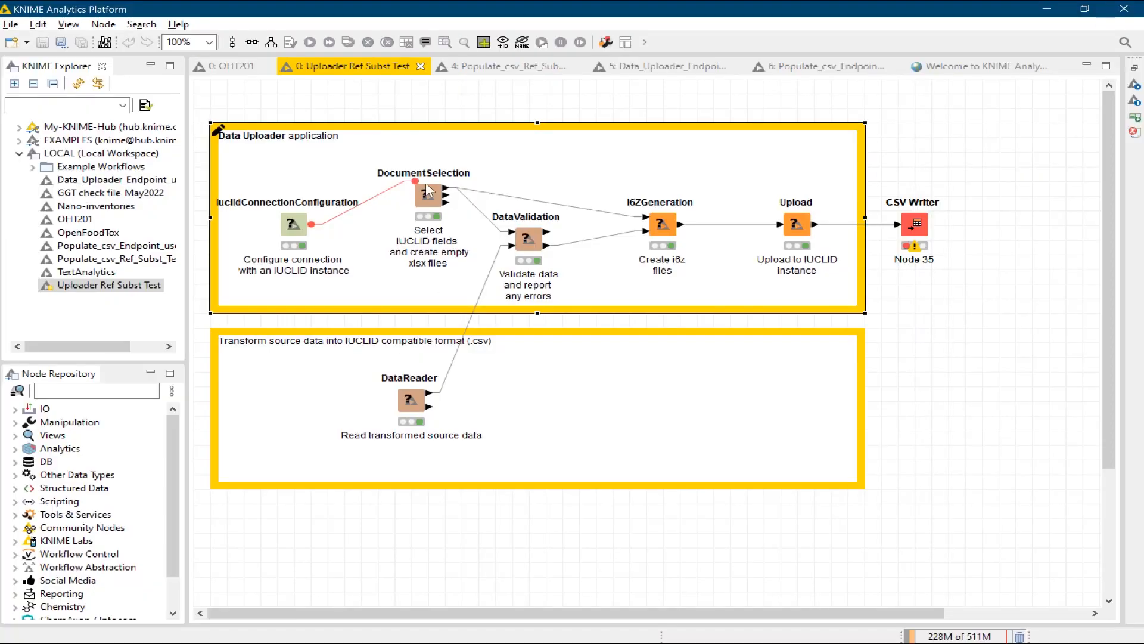
{"action": "right_click", "coordinate": [427, 191]}
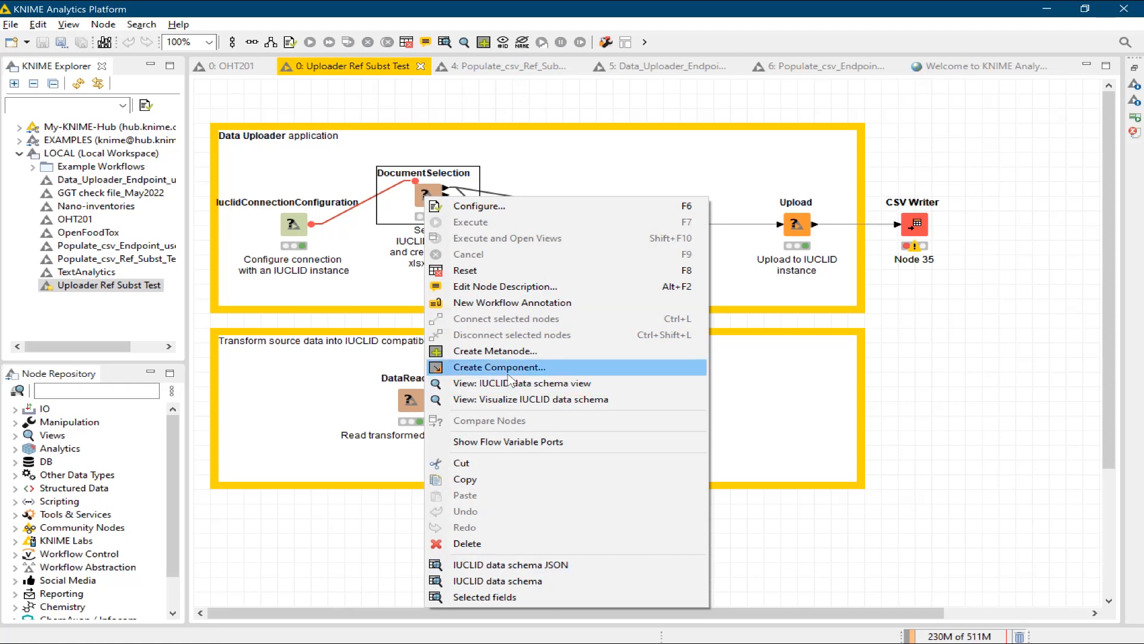
{"action": "left_click", "coordinate": [505, 402]}
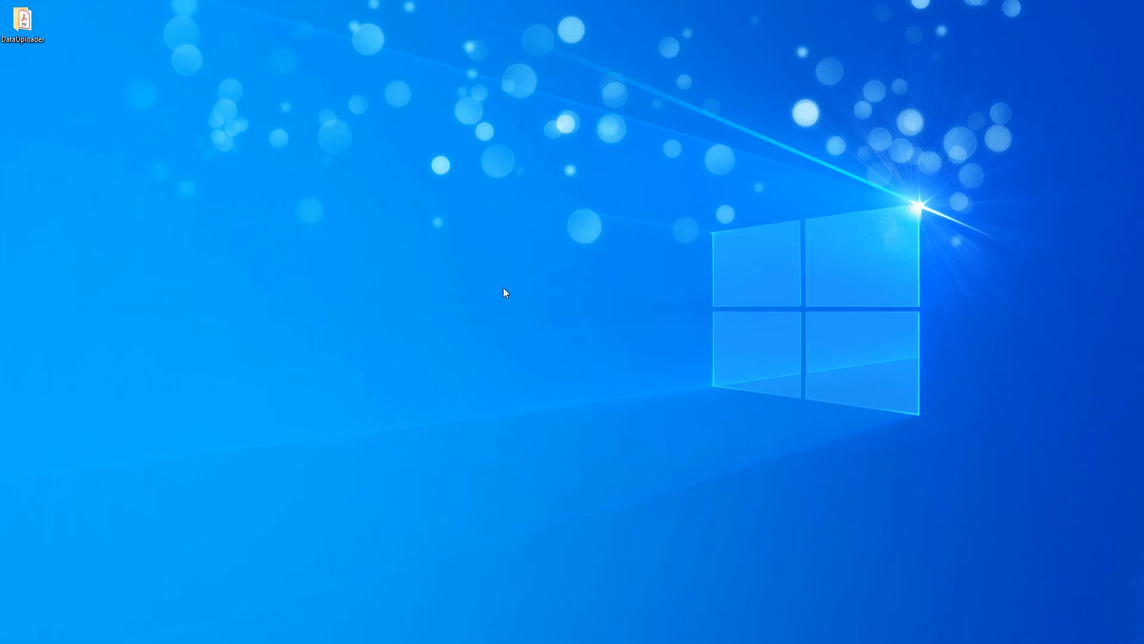
Open Substance_EndpointStudyRecord_use_case in the desktop's DataUploader folder, and filter Substance_EndpointStudyRecord_dataset.xlsx in Excel by Substance Name to Acetic acid only.
{"action": "double_click", "coordinate": [23, 22]}
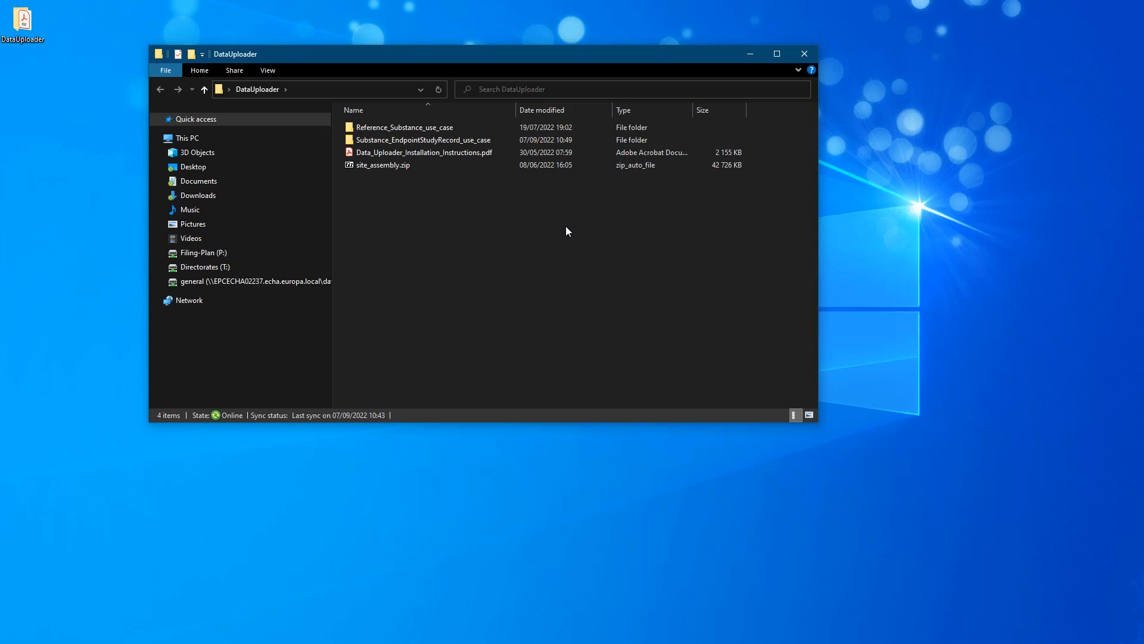
{"action": "double_click", "coordinate": [464, 141]}
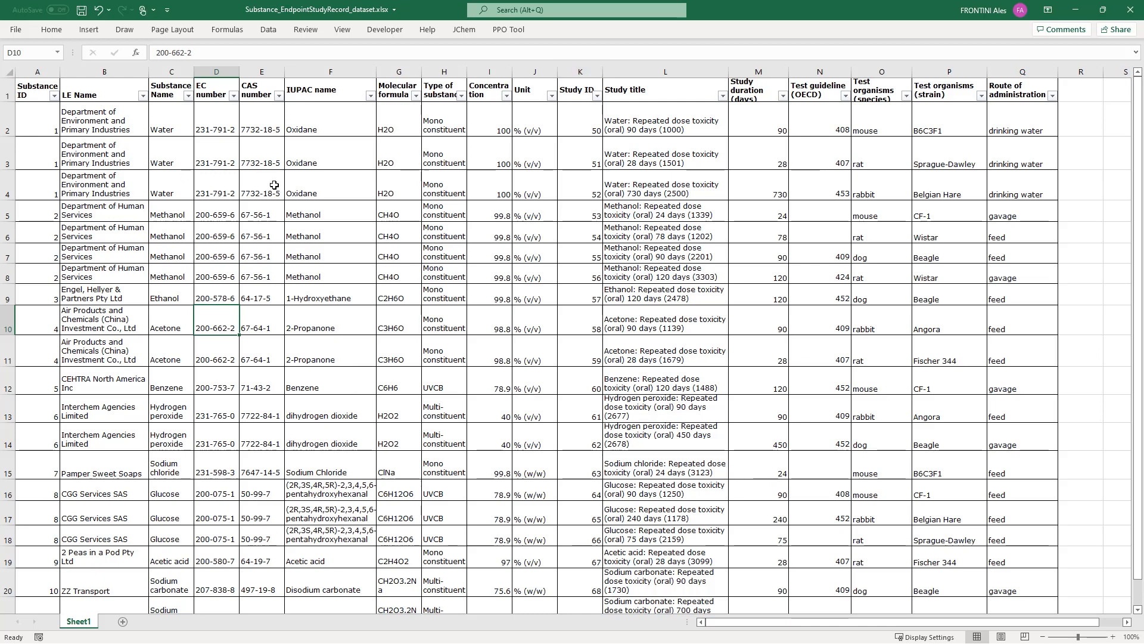
{"action": "left_click", "coordinate": [189, 96]}
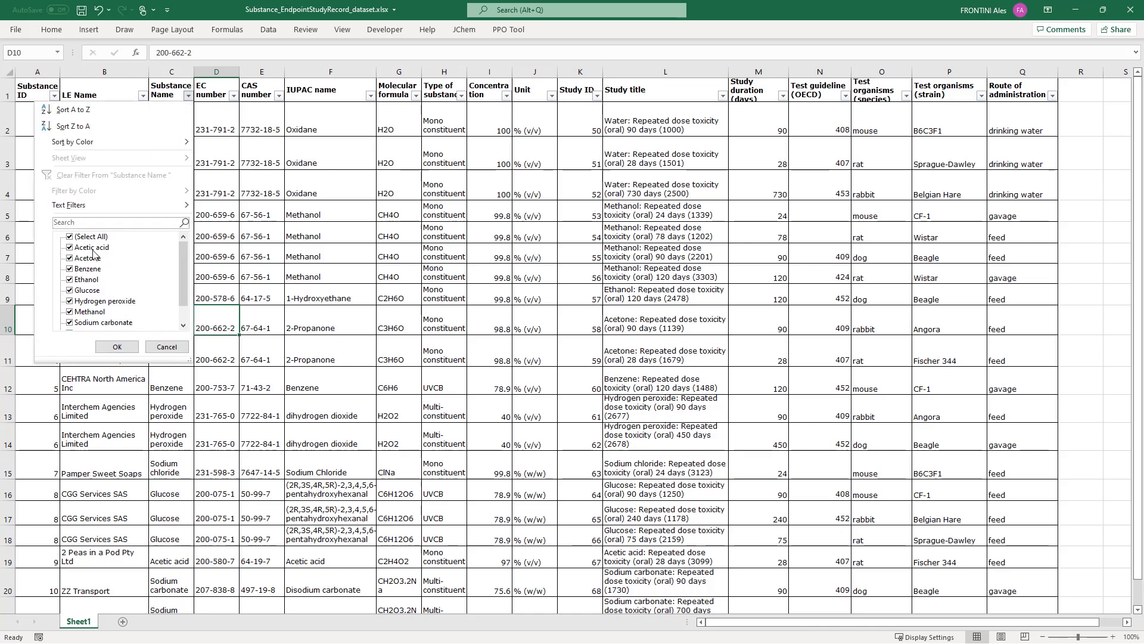
{"action": "left_click", "coordinate": [70, 237]}
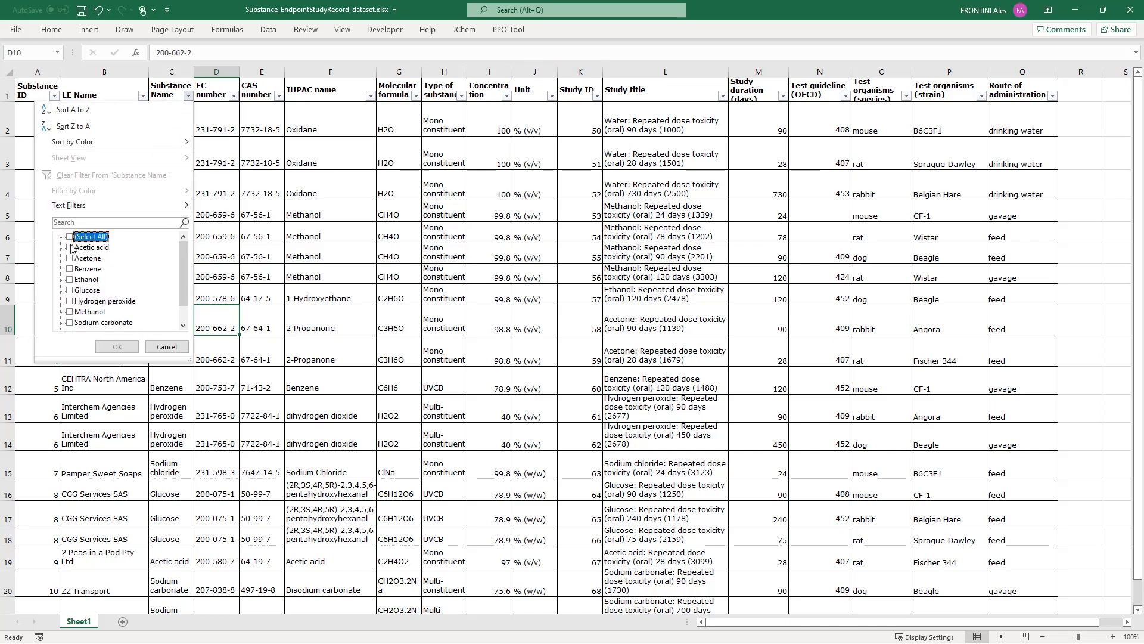
{"action": "left_click", "coordinate": [70, 247]}
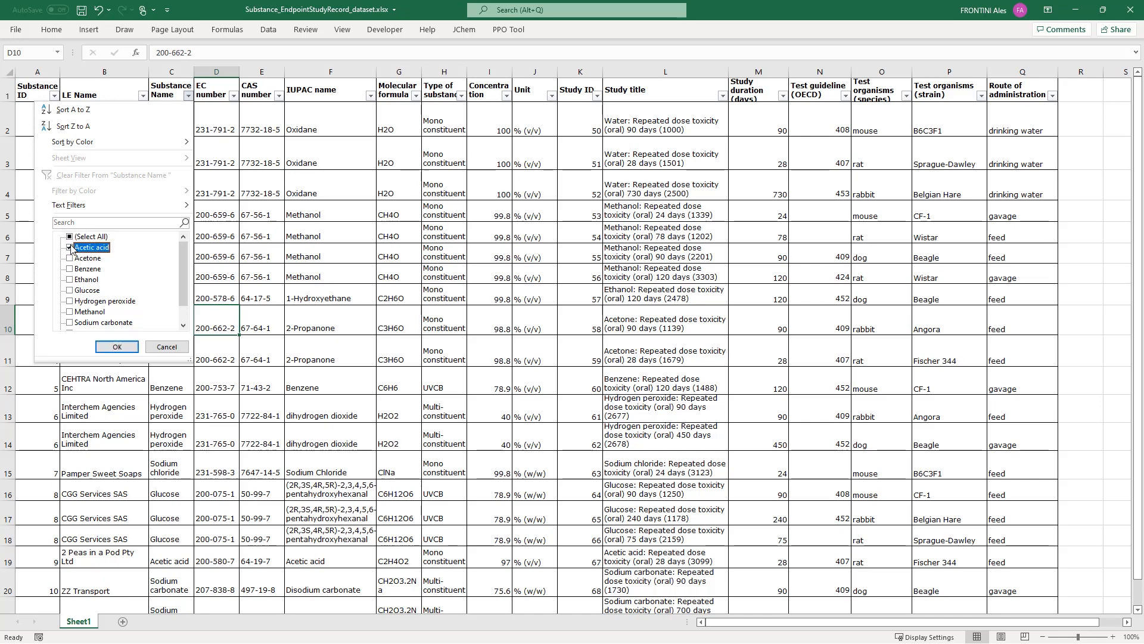
{"action": "left_click", "coordinate": [117, 347]}
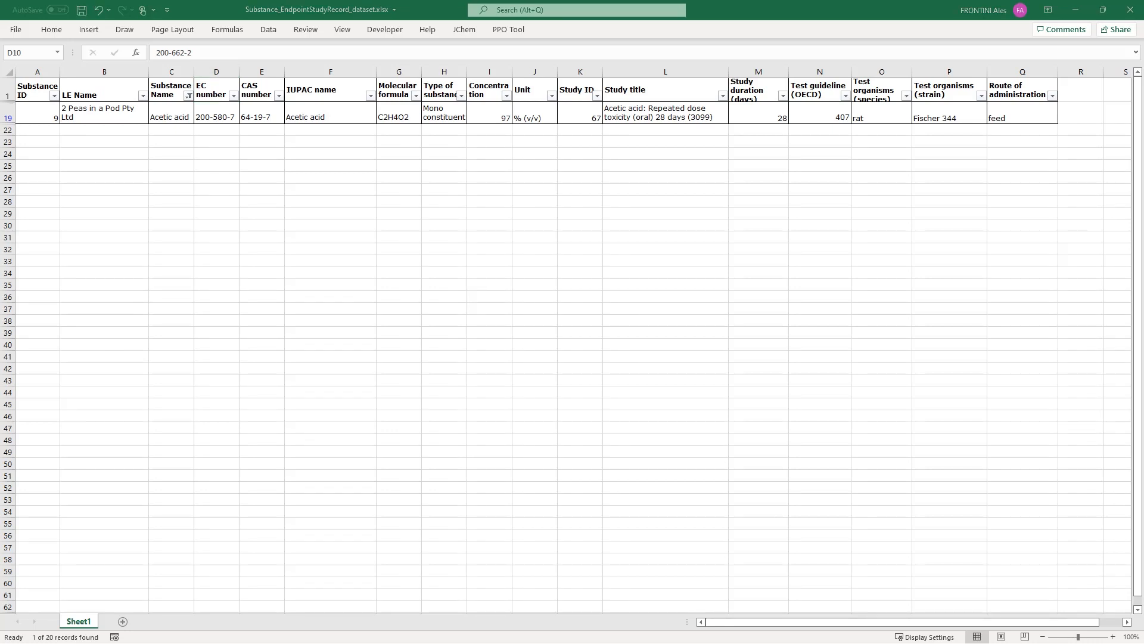
In the browser's IUCLID 6 Acetic acid substance record, examine the name, legal entity, reference substance and type of substance against the Excel row.
{"action": "key", "text": "alt+Tab"}
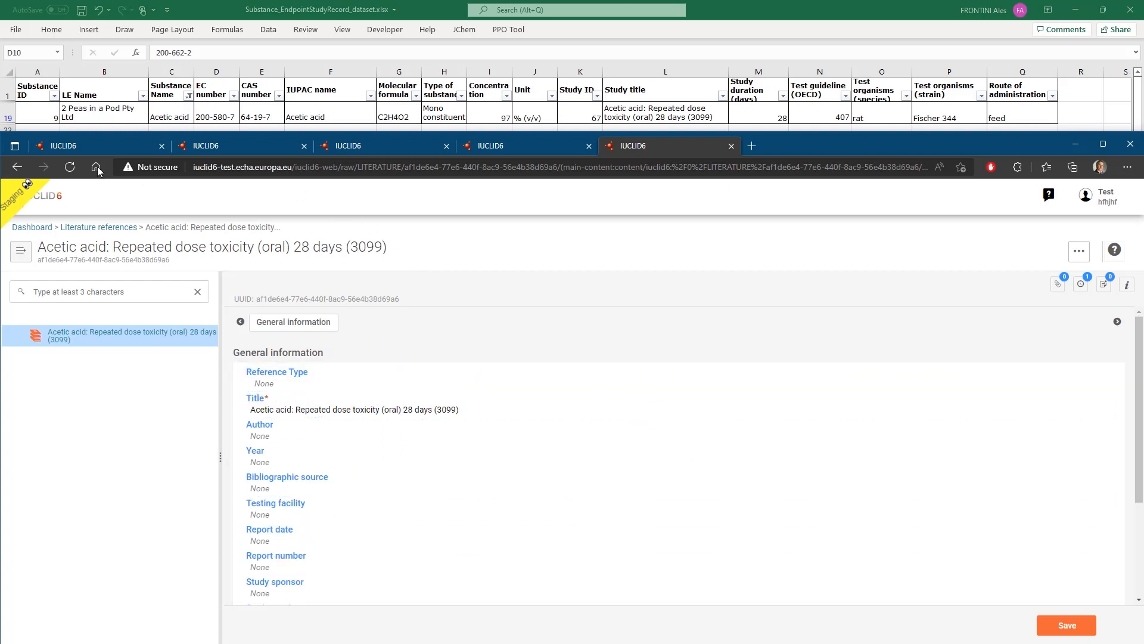
{"action": "left_click", "coordinate": [105, 147]}
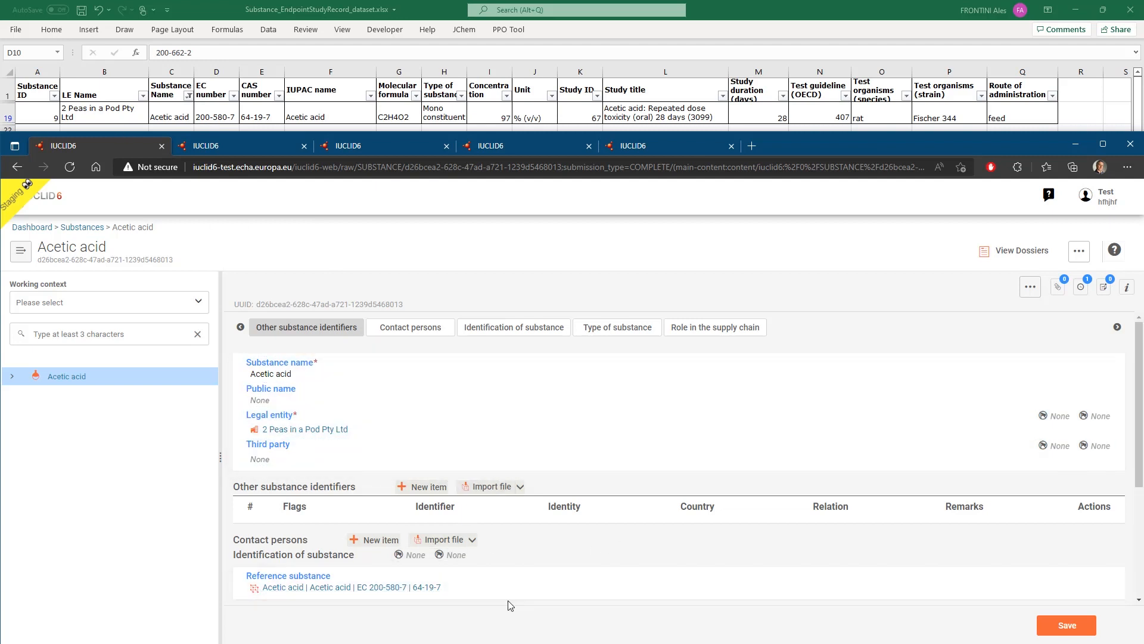
{"action": "scroll", "coordinate": [545, 566], "scroll_direction": "down", "scroll_amount": 2}
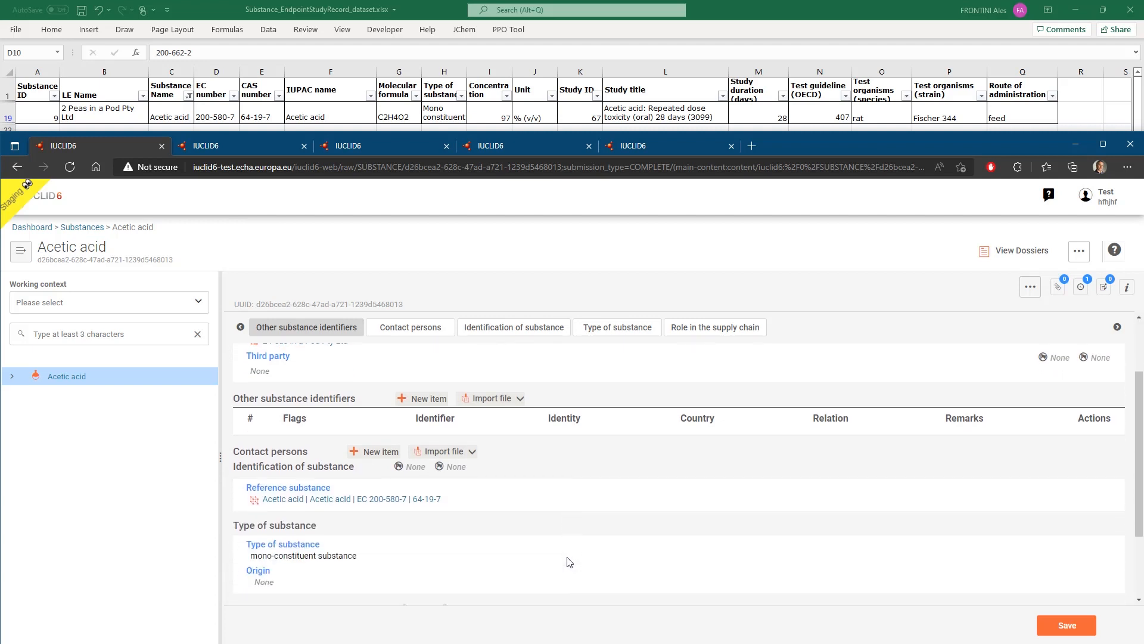
{"action": "scroll", "coordinate": [570, 562], "scroll_direction": "down", "scroll_amount": 2}
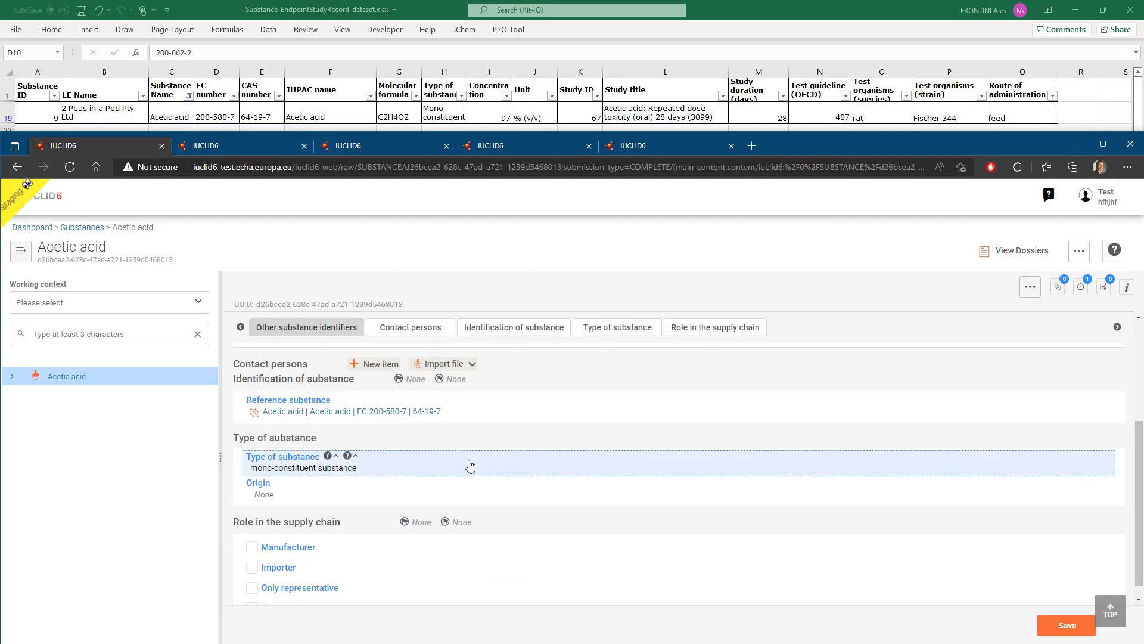
{"action": "scroll", "coordinate": [522, 480], "scroll_direction": "down", "scroll_amount": 1}
{"action": "scroll", "coordinate": [524, 482], "scroll_direction": "up", "scroll_amount": 4}
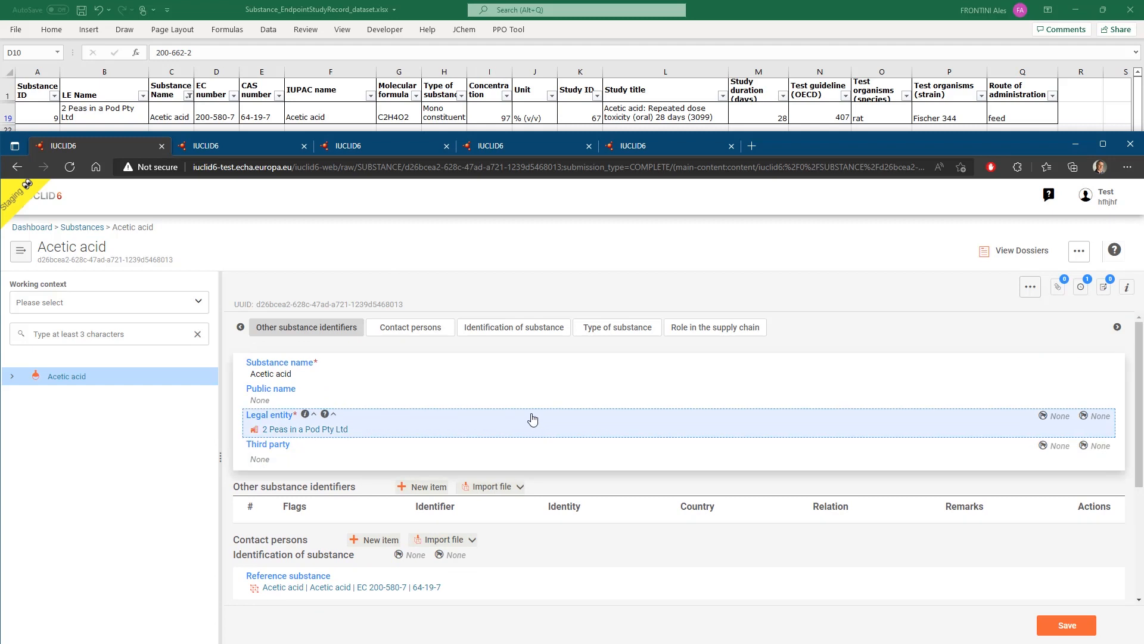
View the 2 Peas in a Pod Pty Ltd legal entity record, and open the inventory's list of legal entities from the dashboard.
{"action": "left_click", "coordinate": [206, 146]}
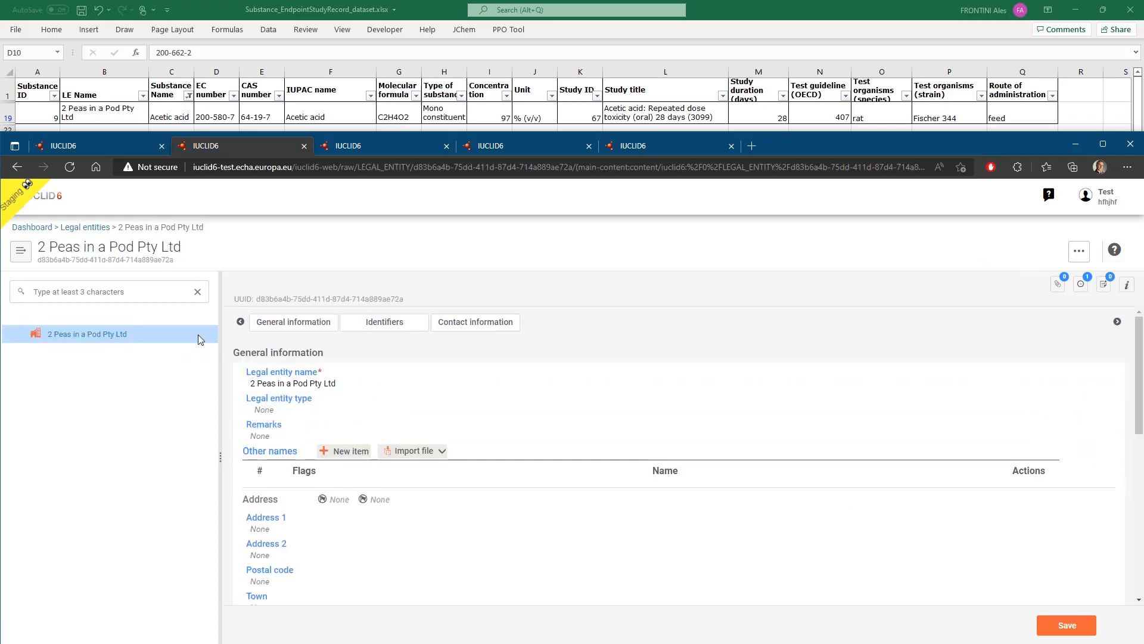
{"action": "left_click", "coordinate": [32, 227]}
{"action": "left_click", "coordinate": [21, 237]}
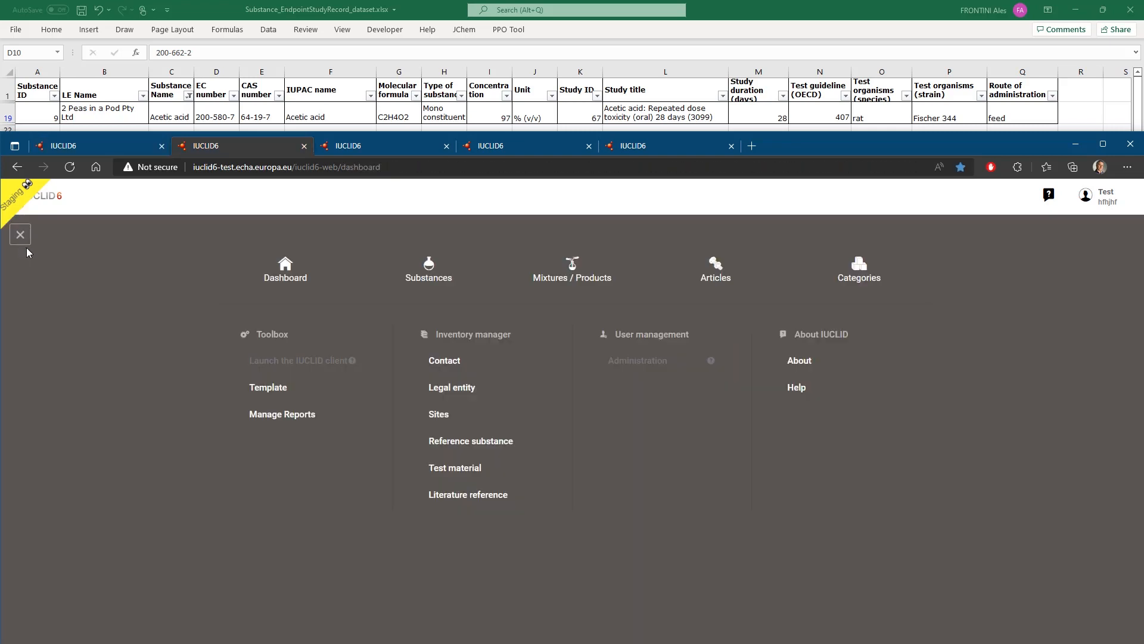
{"action": "left_click", "coordinate": [462, 391]}
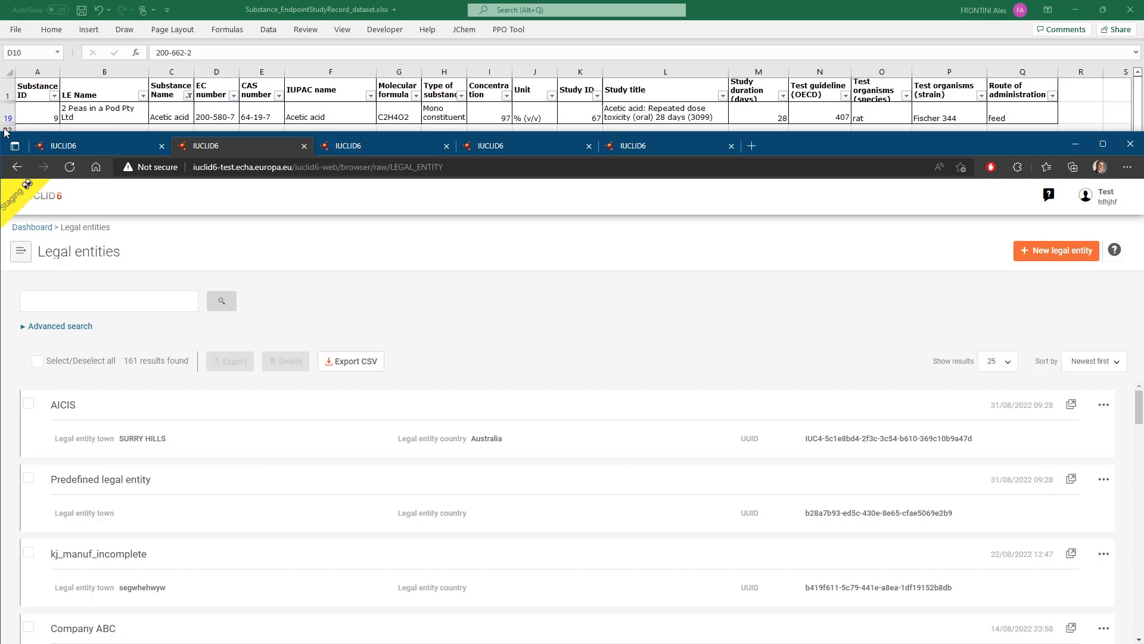
Return to the 2 Peas in a Pod Pty Ltd record and examine its general information, address, identifiers and contact information.
{"action": "left_click", "coordinate": [16, 168]}
{"action": "left_click", "coordinate": [15, 170]}
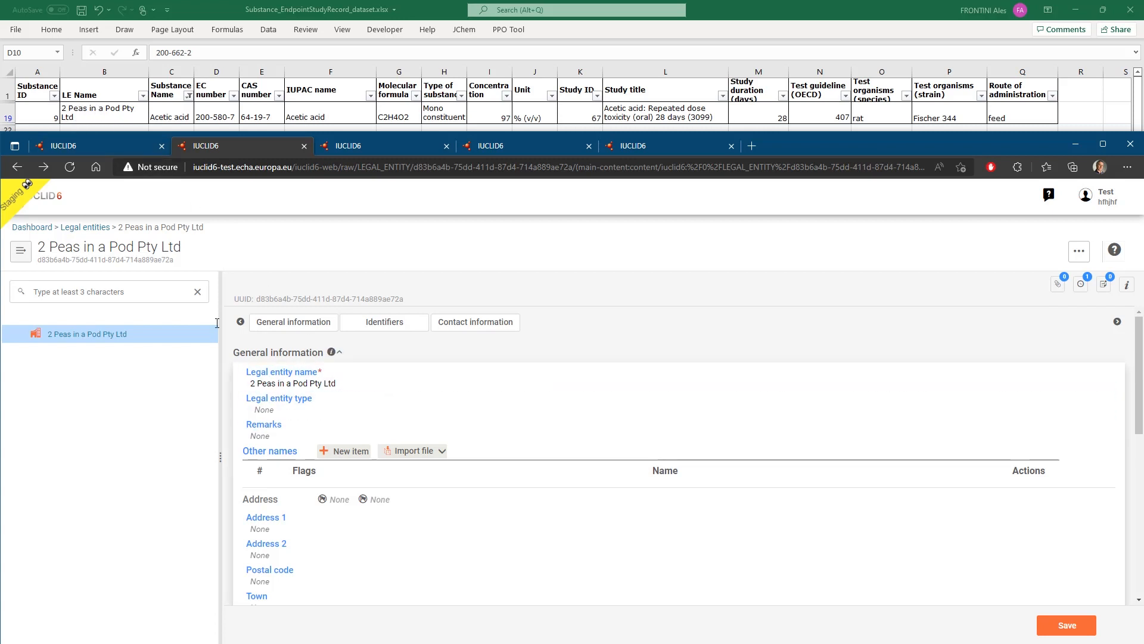
{"action": "scroll", "coordinate": [477, 515], "scroll_direction": "down", "scroll_amount": 5}
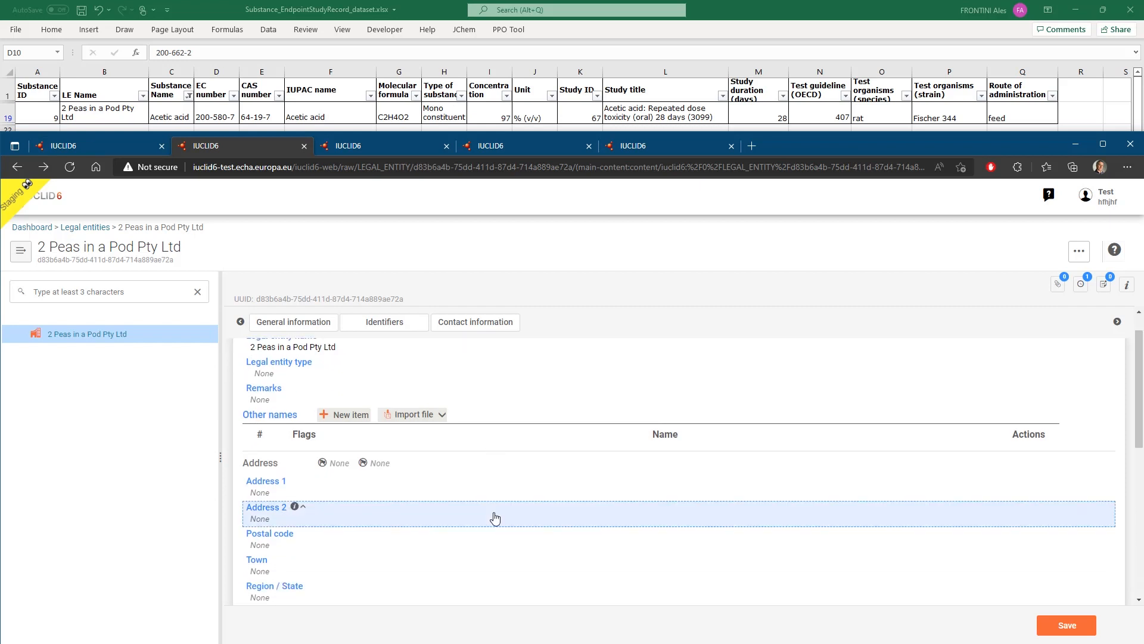
{"action": "scroll", "coordinate": [490, 545], "scroll_direction": "down", "scroll_amount": 2}
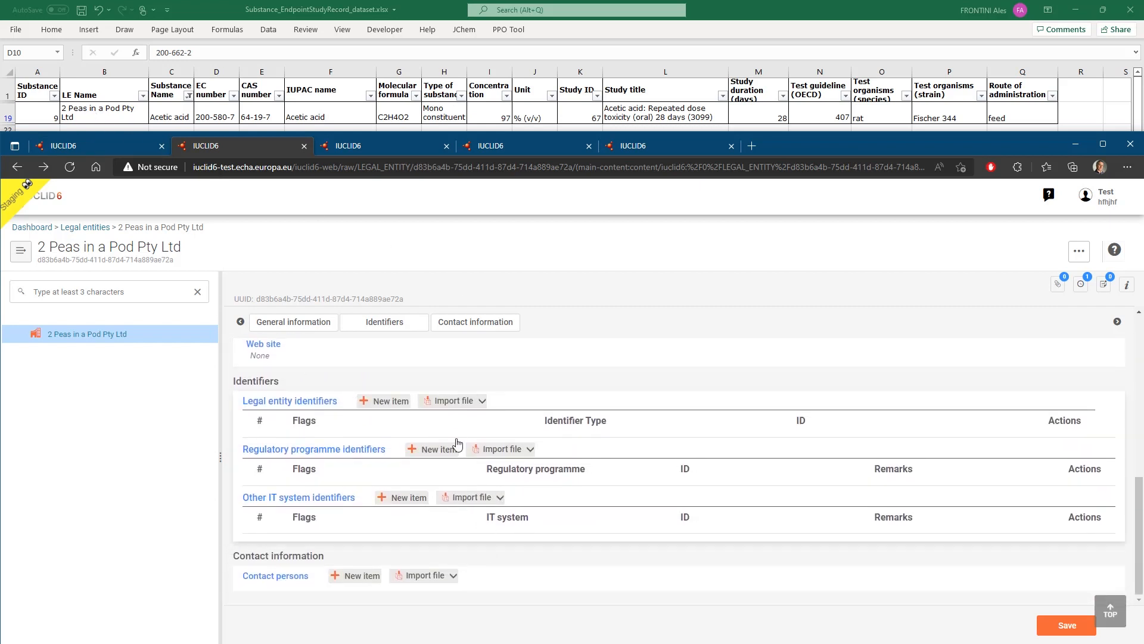
{"action": "scroll", "coordinate": [435, 422], "scroll_direction": "up", "scroll_amount": 8}
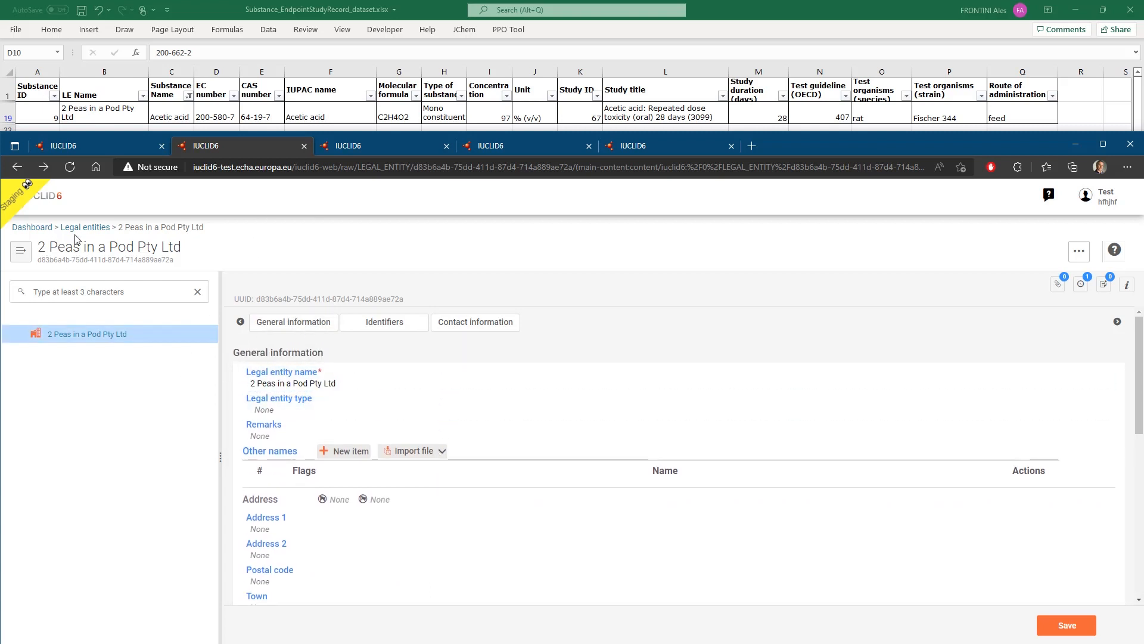
Go back to the dashboard and open the inventory's list of reference substances.
{"action": "left_click", "coordinate": [42, 230]}
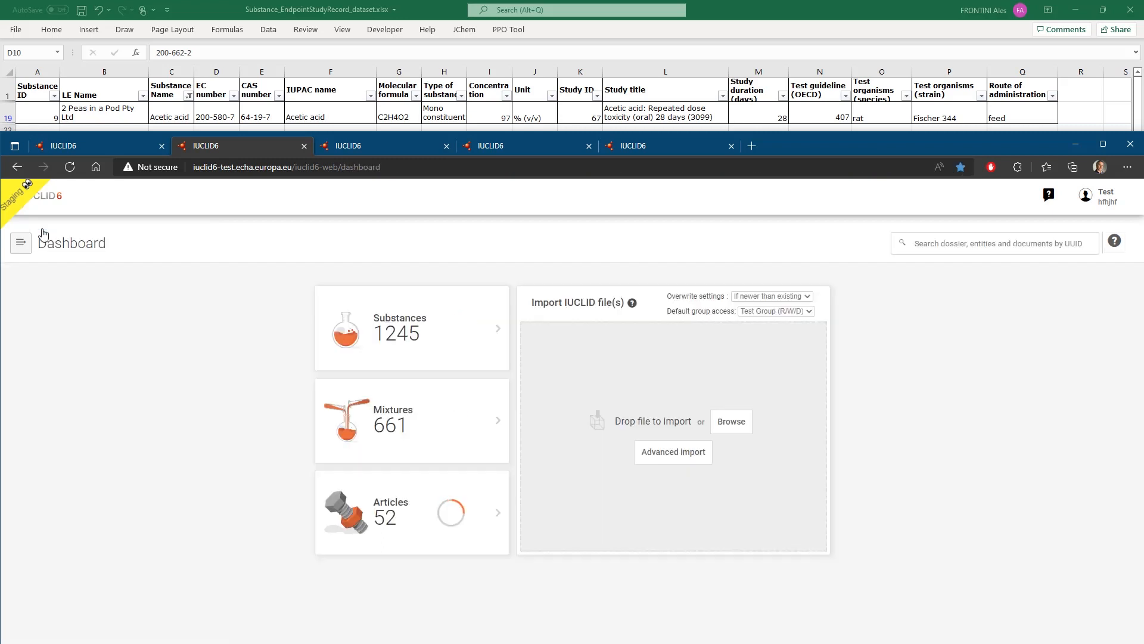
{"action": "left_click", "coordinate": [21, 238]}
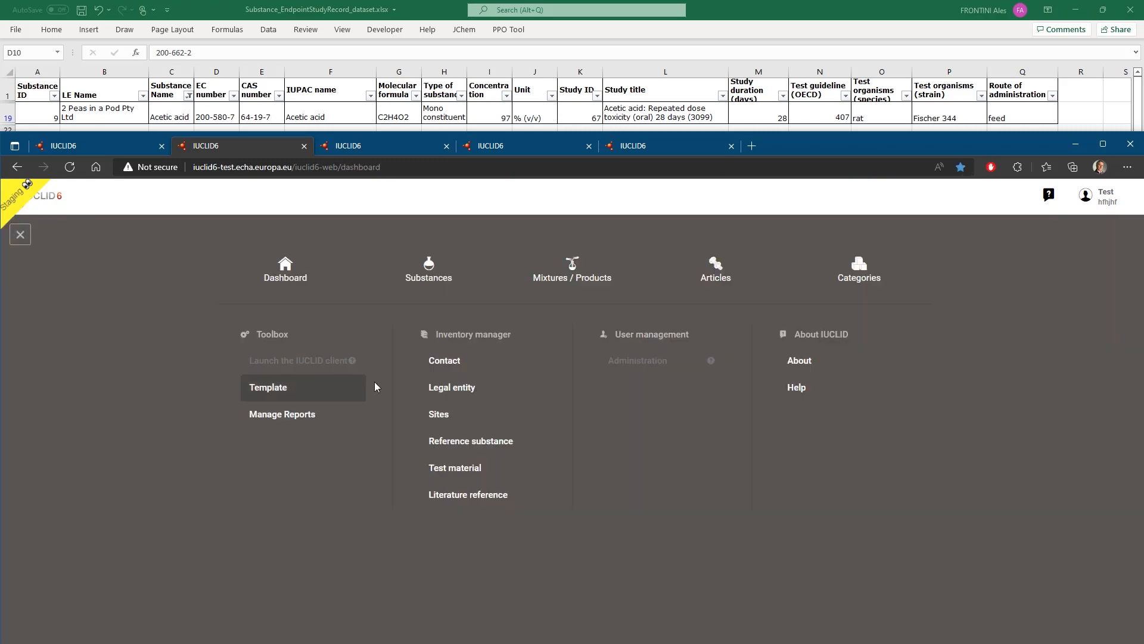
{"action": "left_click", "coordinate": [458, 448]}
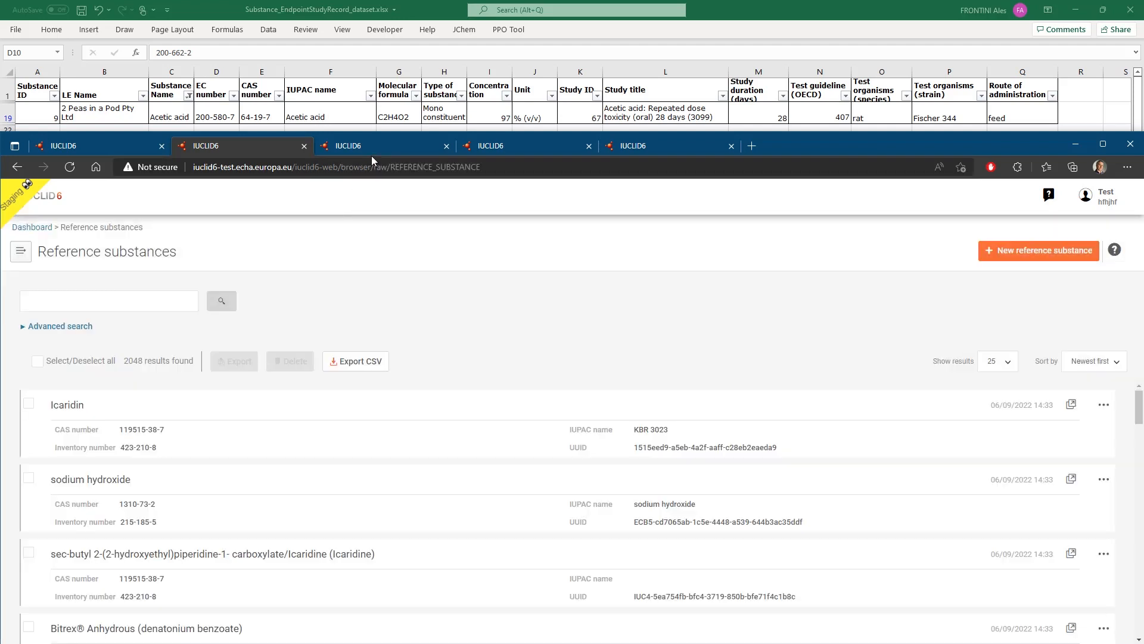
Examine the already open Acetic acid reference substance record for its IUPAC name, inventory number, CAS number and molecular formula.
{"action": "left_click", "coordinate": [374, 154]}
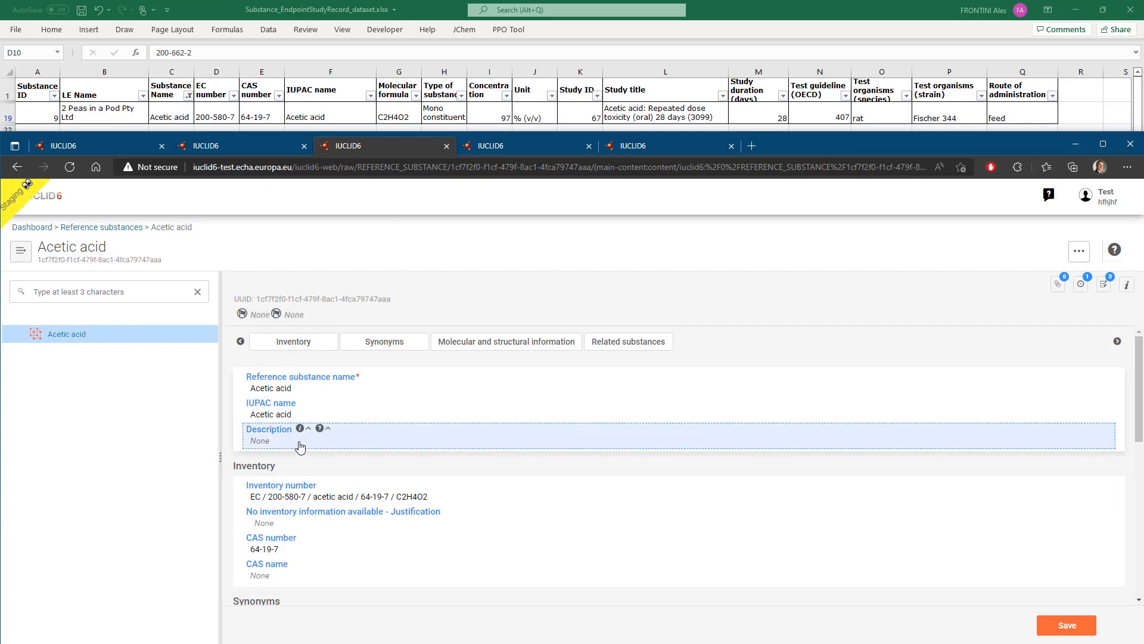
{"action": "scroll", "coordinate": [441, 509], "scroll_direction": "down", "scroll_amount": 1}
{"action": "scroll", "coordinate": [441, 508], "scroll_direction": "down", "scroll_amount": 4}
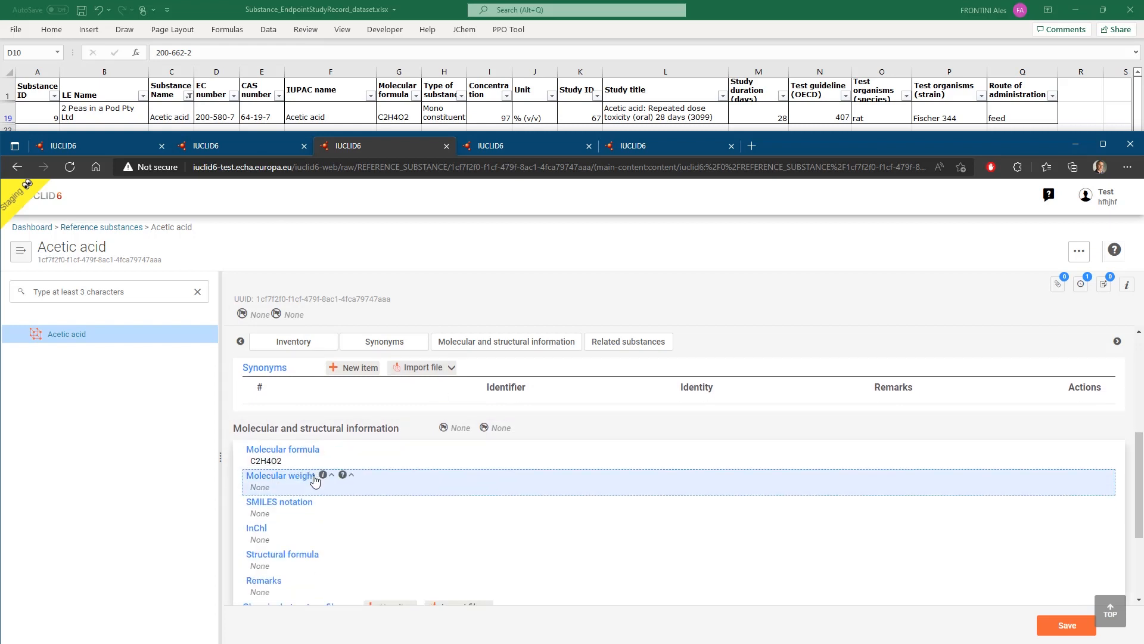
{"action": "scroll", "coordinate": [319, 477], "scroll_direction": "down", "scroll_amount": 3}
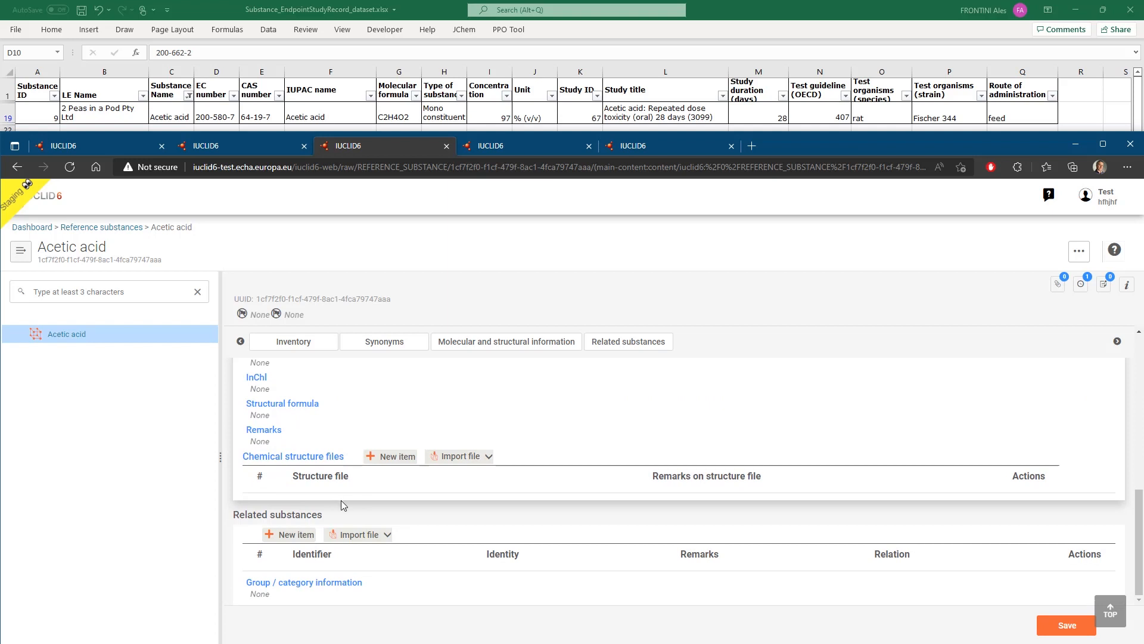
{"action": "scroll", "coordinate": [343, 505], "scroll_direction": "up", "scroll_amount": 8}
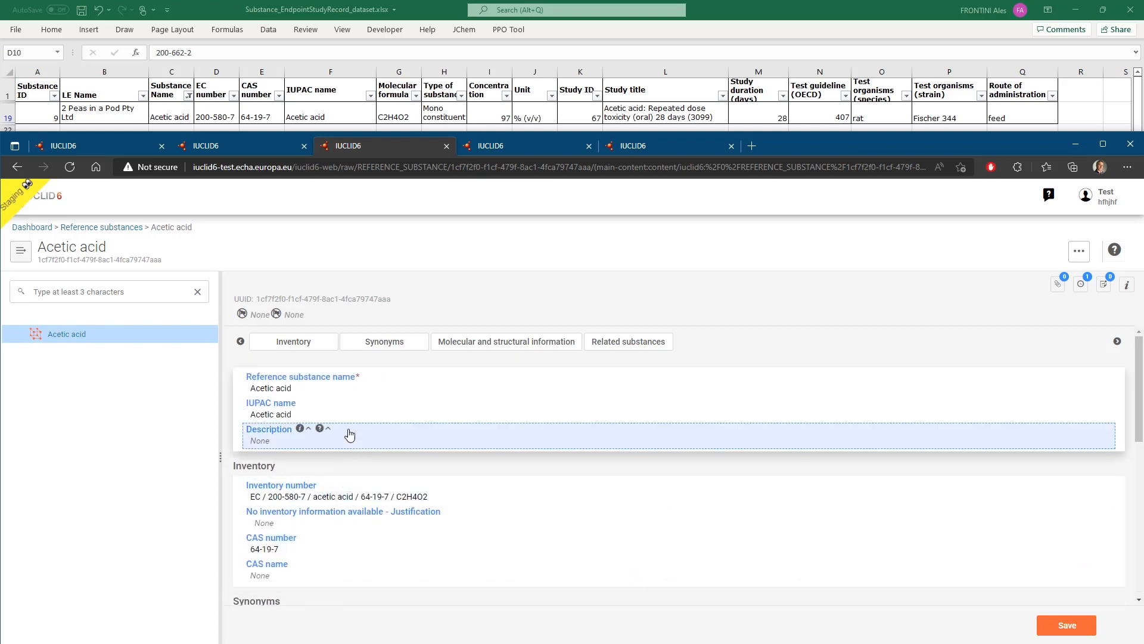
Open the inventory's list of test materials, and examine the name and composition in the already open Acetic acid test material record.
{"action": "left_click", "coordinate": [21, 255]}
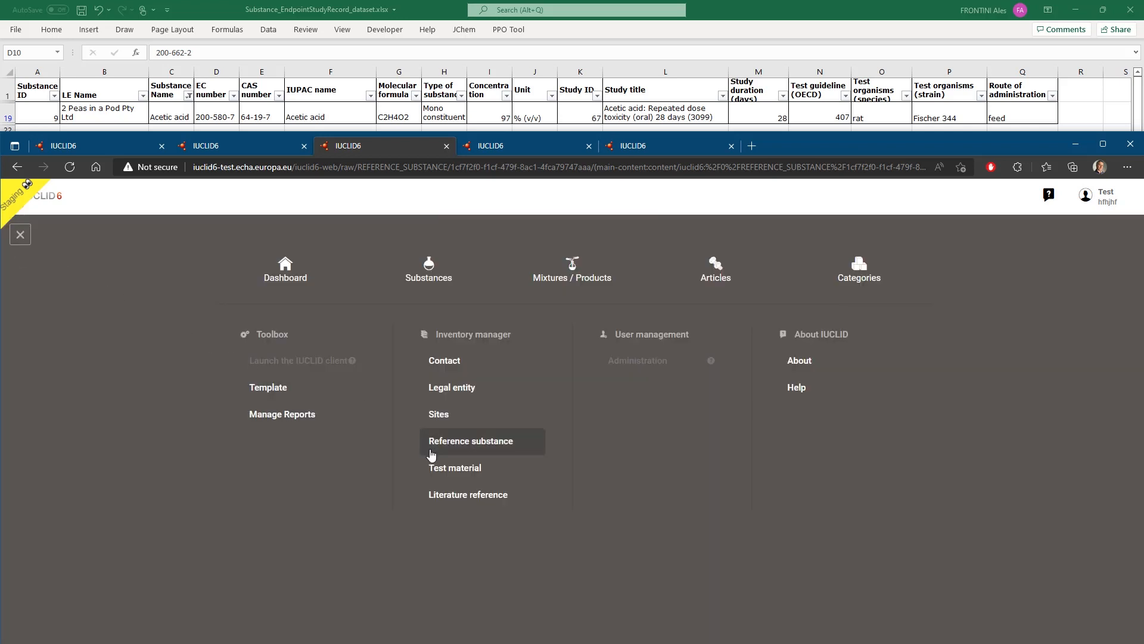
{"action": "left_click", "coordinate": [451, 468]}
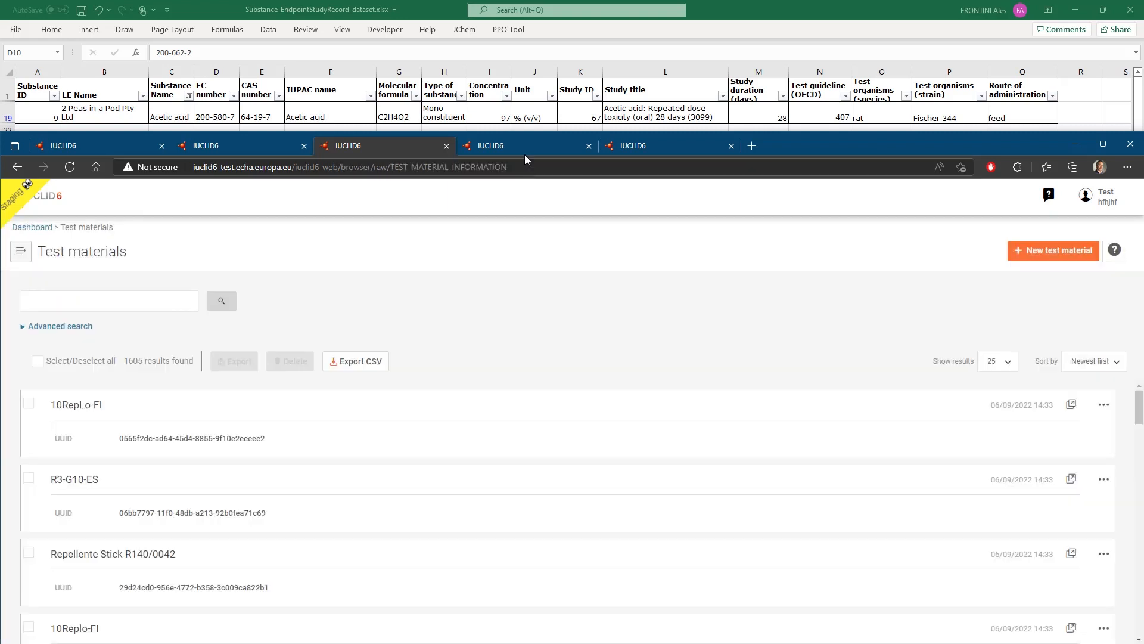
{"action": "left_click", "coordinate": [523, 149]}
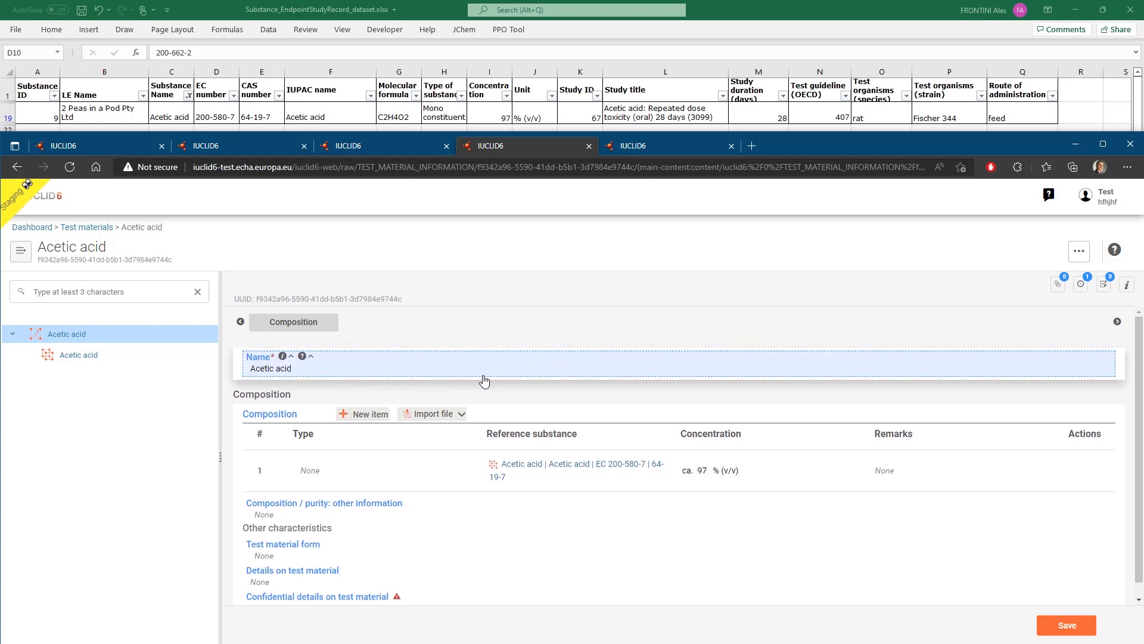
{"action": "scroll", "coordinate": [507, 411], "scroll_direction": "down", "scroll_amount": 1}
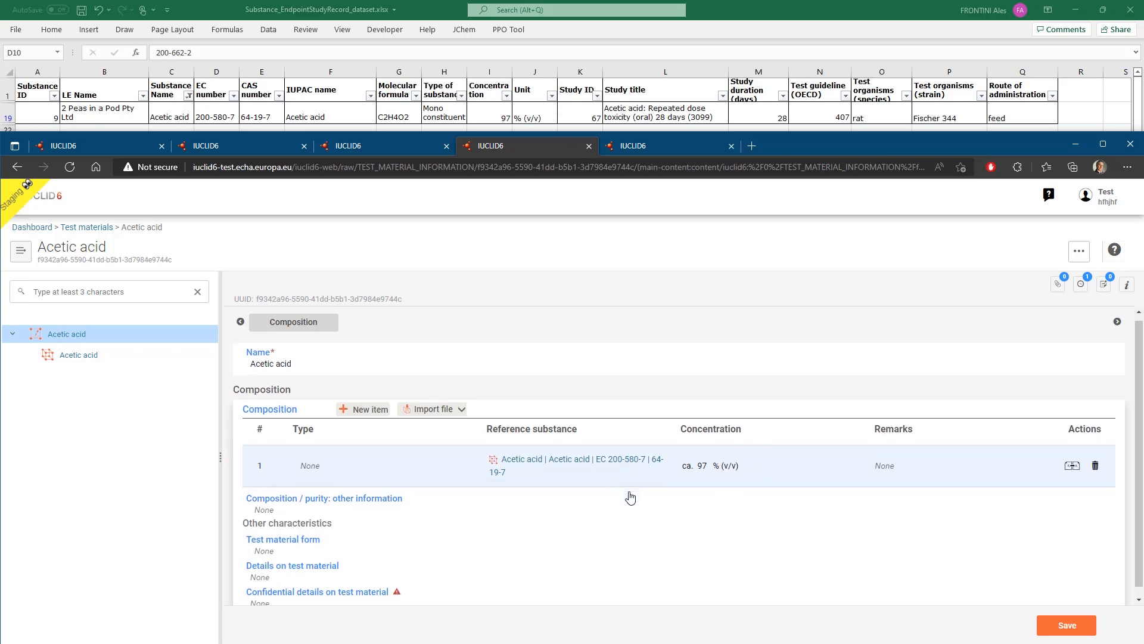
{"action": "scroll", "coordinate": [630, 494], "scroll_direction": "down", "scroll_amount": 1}
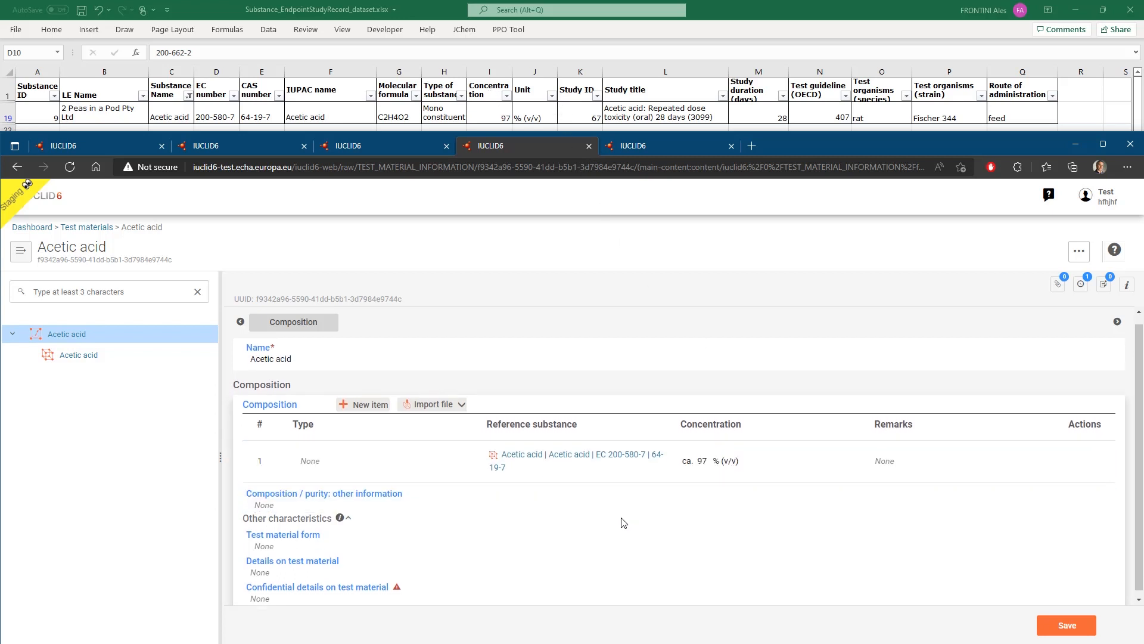
{"action": "scroll", "coordinate": [624, 522], "scroll_direction": "up", "scroll_amount": 1}
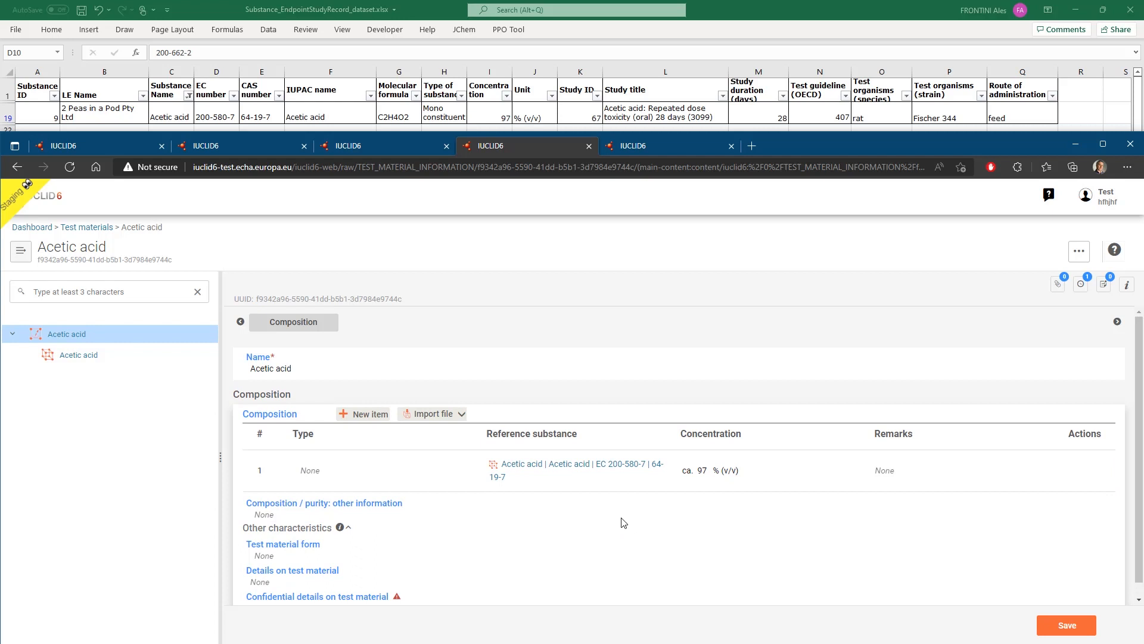
Open the inventory's list of literature references, and examine the title and study number in the already open Acetic acid repeated dose toxicity reference.
{"action": "left_click", "coordinate": [21, 253]}
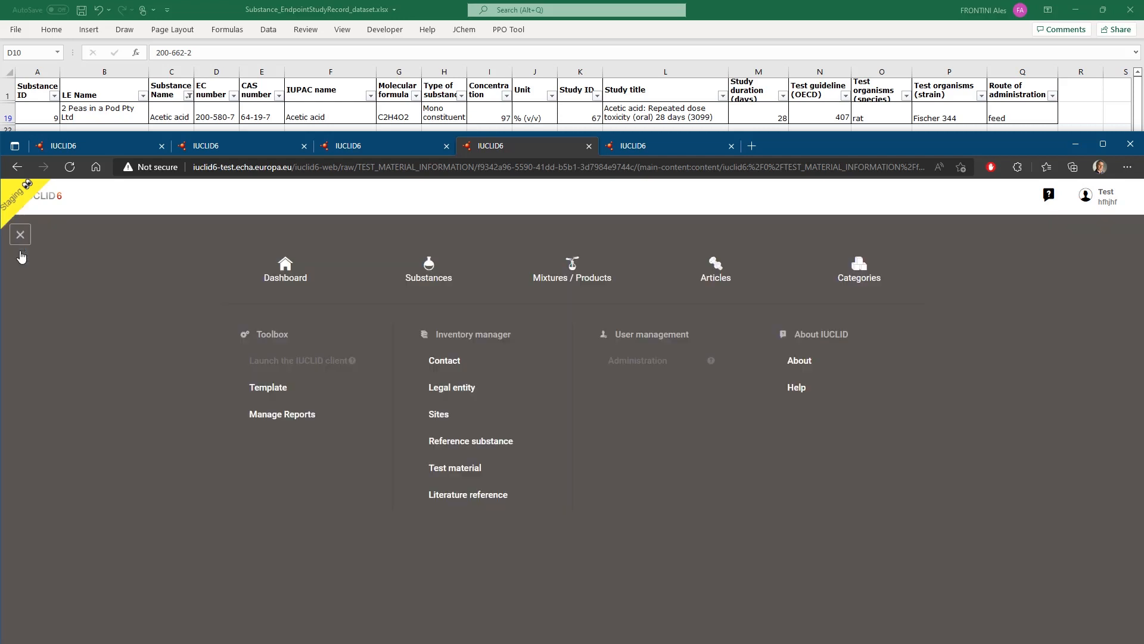
{"action": "left_click", "coordinate": [453, 496]}
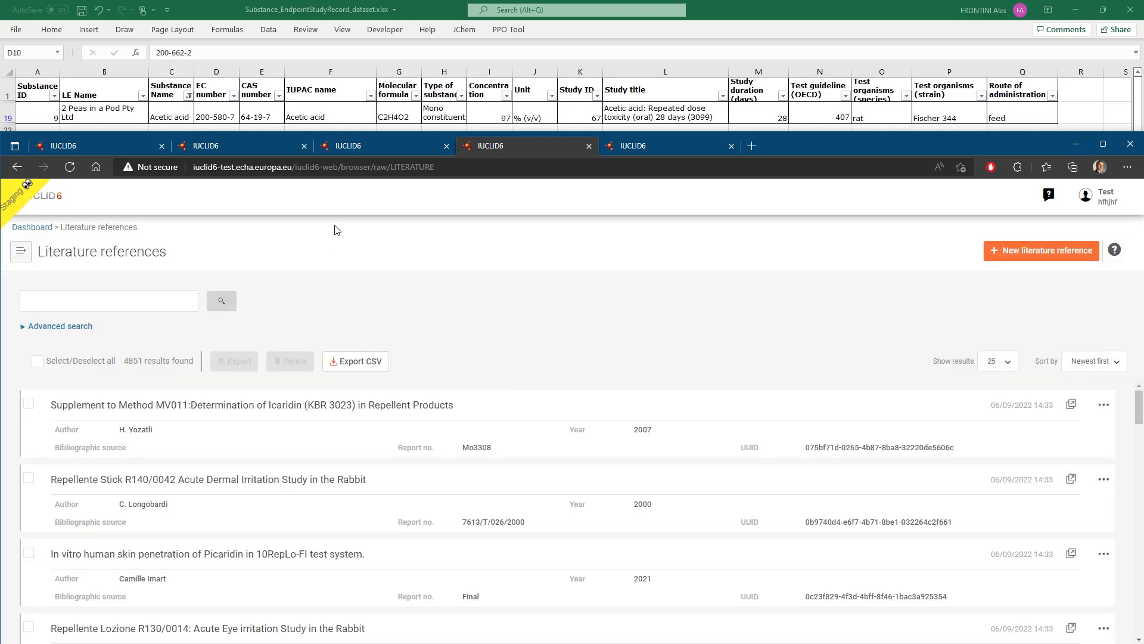
{"action": "left_click", "coordinate": [639, 148]}
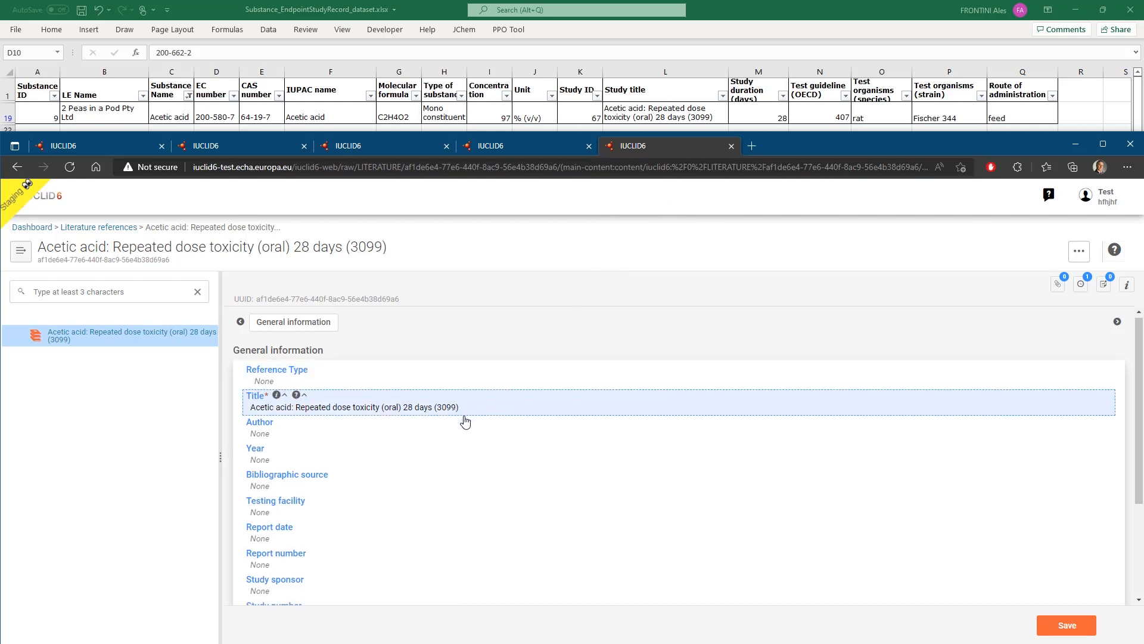
{"action": "scroll", "coordinate": [465, 423], "scroll_direction": "down", "scroll_amount": 2}
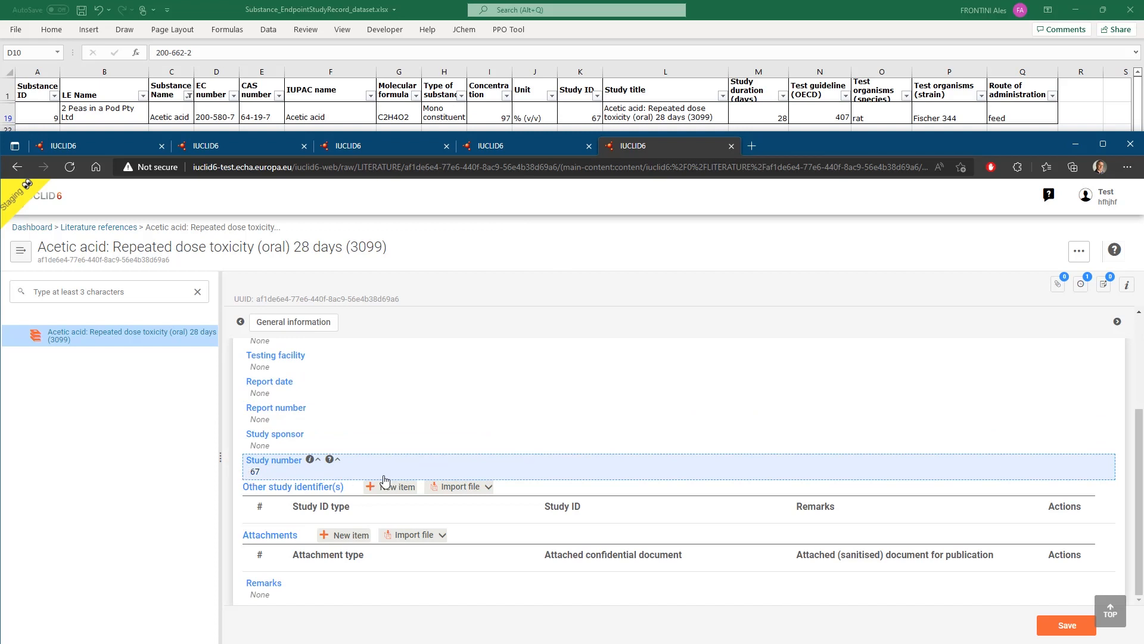
{"action": "scroll", "coordinate": [384, 481], "scroll_direction": "up", "scroll_amount": 3}
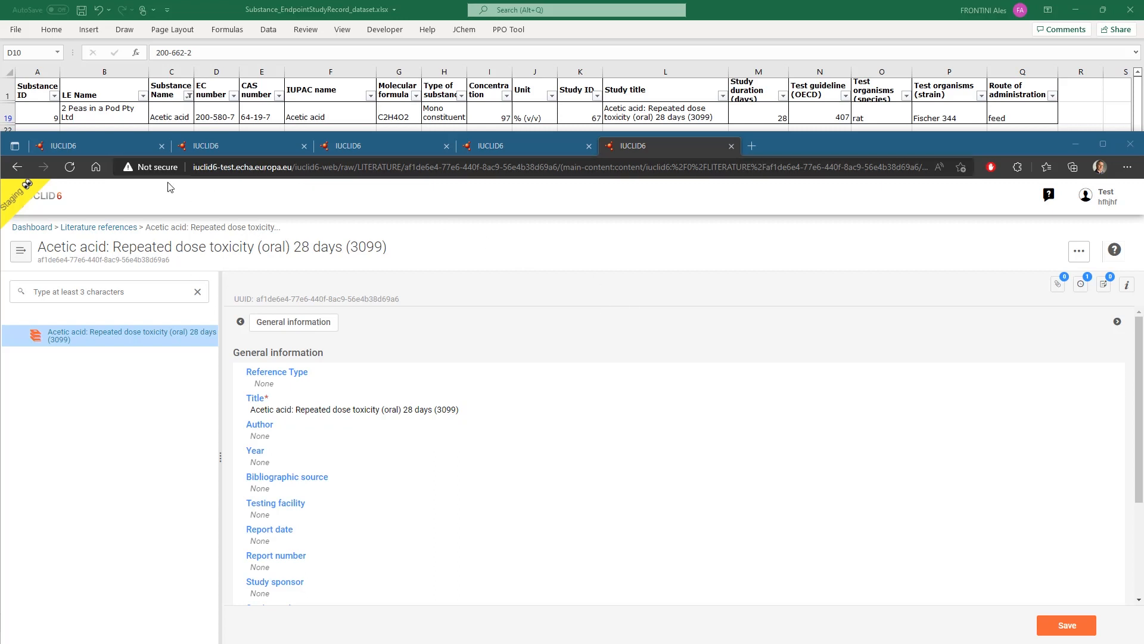
In the Acetic acid substance record, expand the section tree and open Repeated Dose Toxicity Oral.001 under OECD health effects section 67.
{"action": "left_click", "coordinate": [110, 145]}
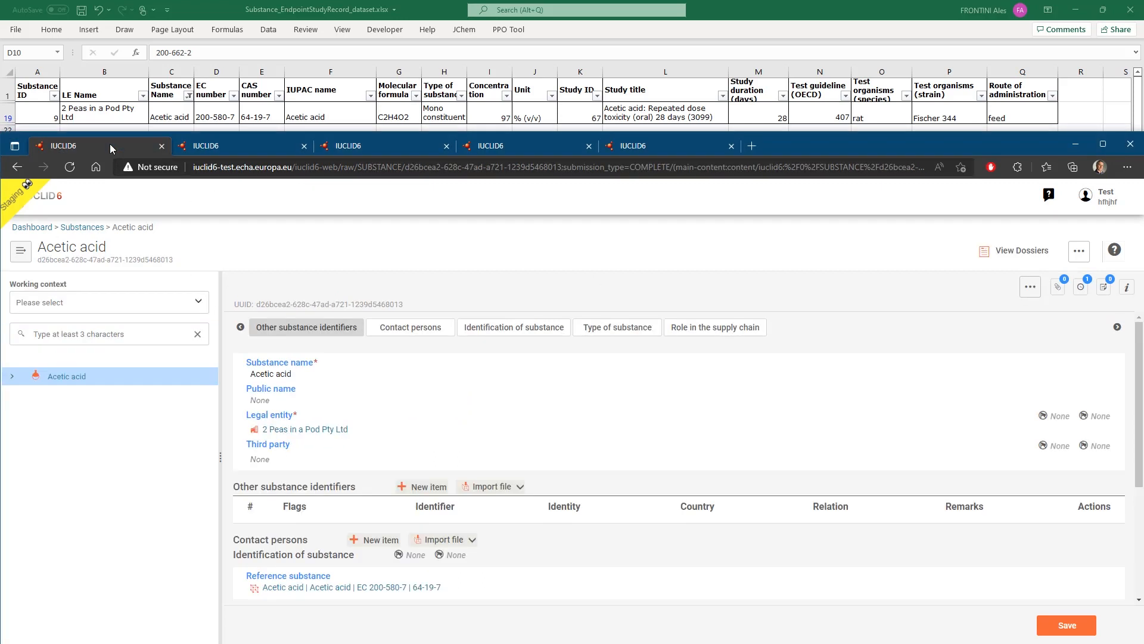
{"action": "left_click", "coordinate": [12, 376]}
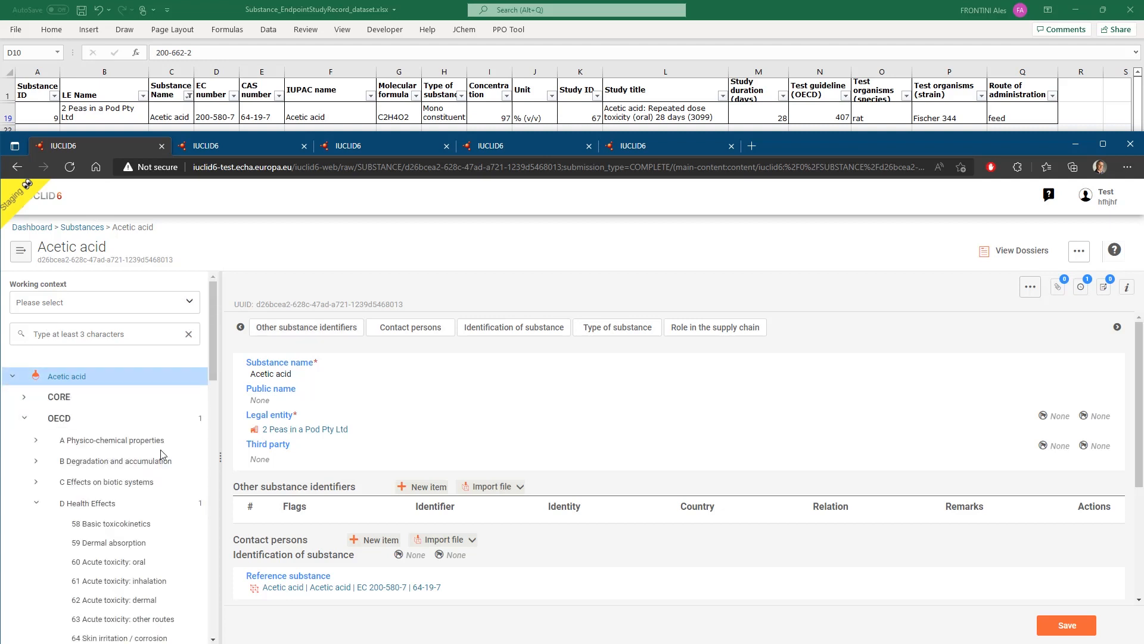
{"action": "scroll", "coordinate": [149, 441], "scroll_direction": "down", "scroll_amount": 2}
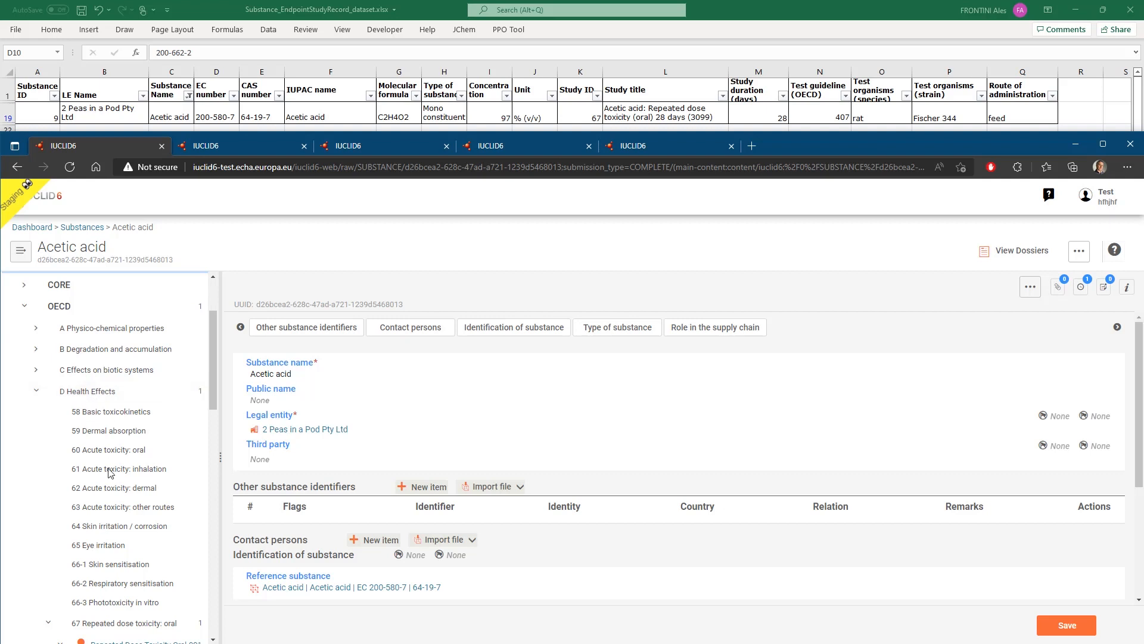
{"action": "scroll", "coordinate": [111, 472], "scroll_direction": "down", "scroll_amount": 2}
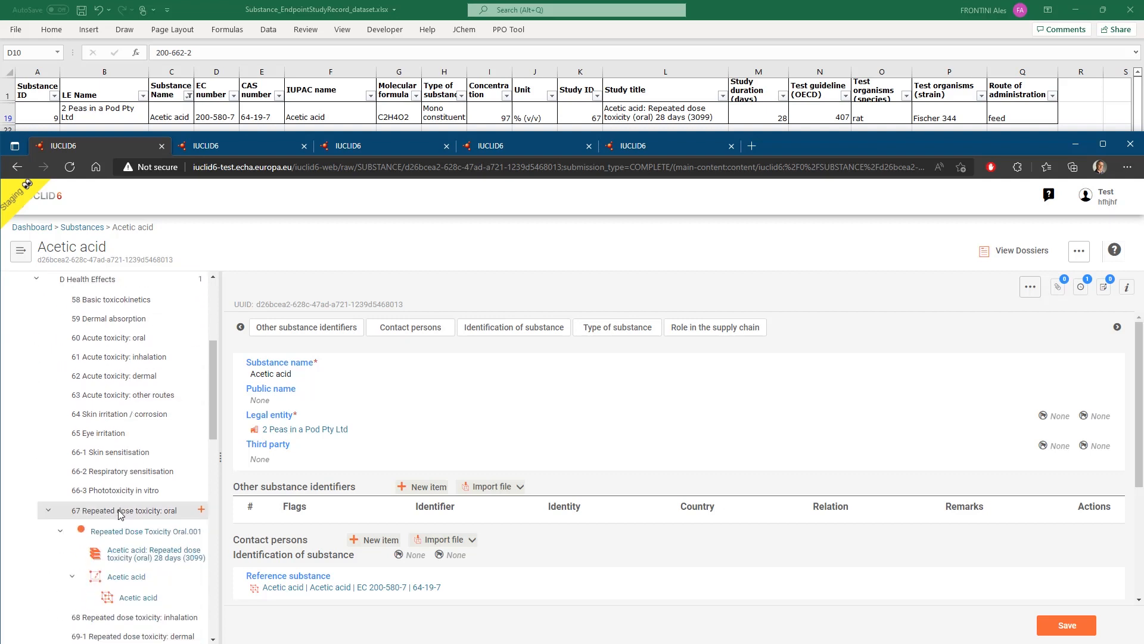
{"action": "left_click", "coordinate": [118, 532]}
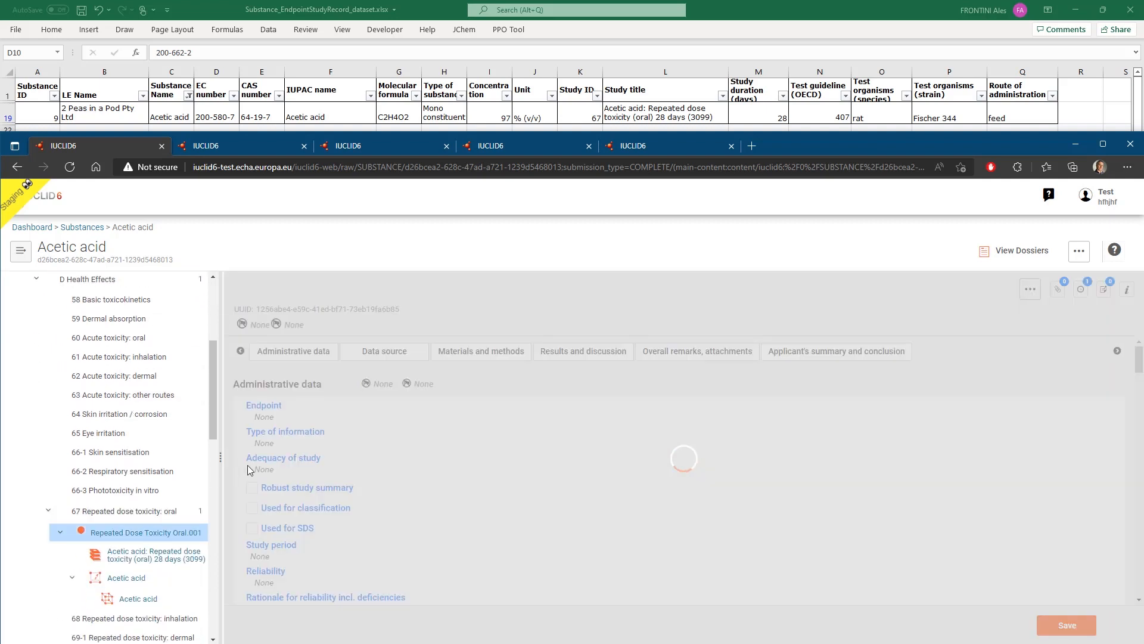
Examine the endpoint, data source reference, test guideline, test material, species, strain and route of administration in the Repeated Dose Toxicity Oral.001 record.
{"action": "scroll", "coordinate": [495, 442], "scroll_direction": "down", "scroll_amount": 1}
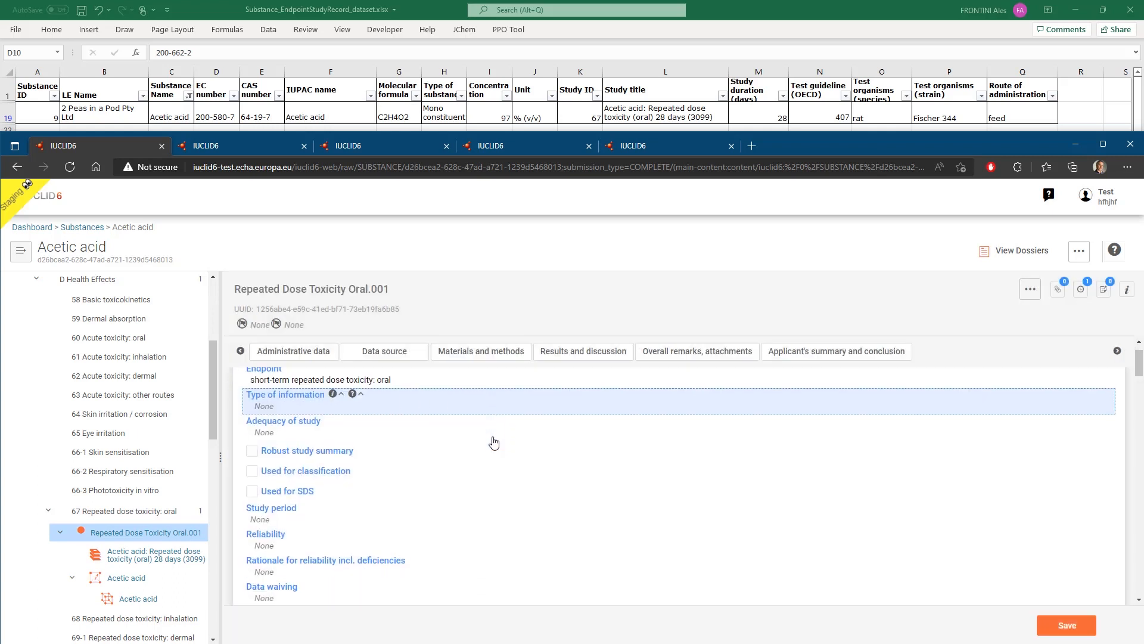
{"action": "scroll", "coordinate": [498, 444], "scroll_direction": "down", "scroll_amount": 1}
{"action": "scroll", "coordinate": [526, 449], "scroll_direction": "up", "scroll_amount": 2}
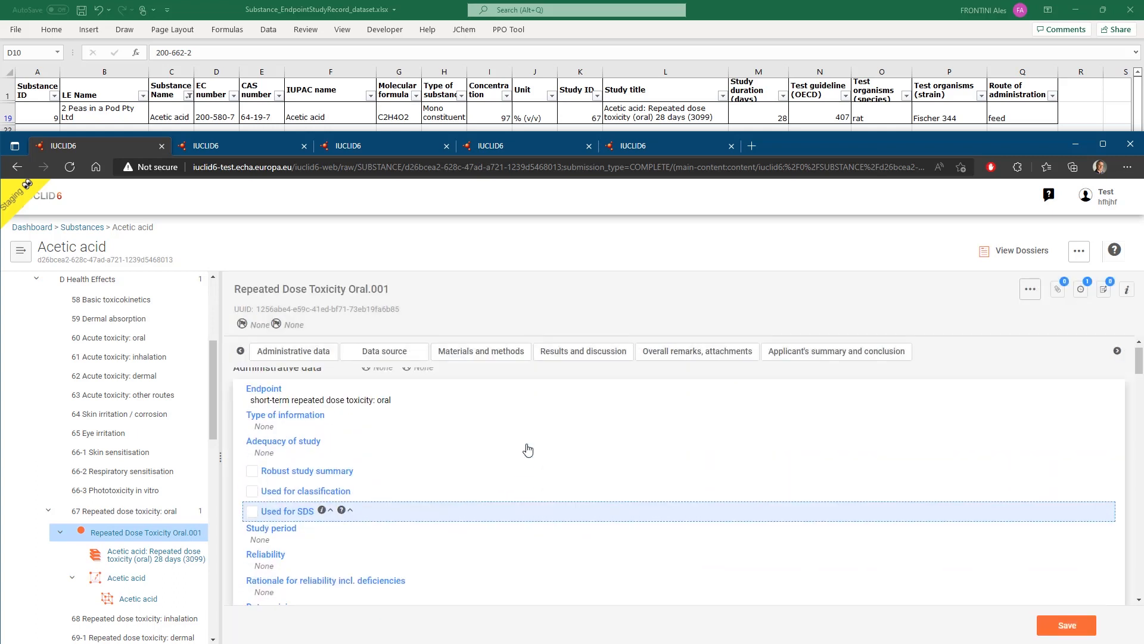
{"action": "scroll", "coordinate": [527, 450], "scroll_direction": "up", "scroll_amount": 1}
{"action": "scroll", "coordinate": [525, 453], "scroll_direction": "down", "scroll_amount": 5}
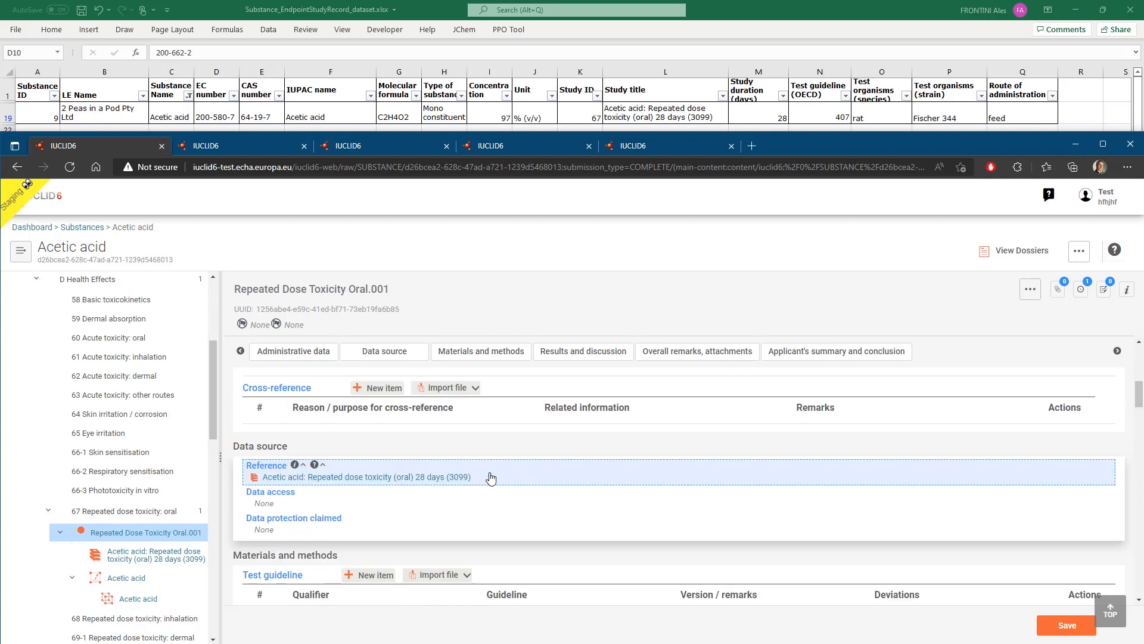
{"action": "scroll", "coordinate": [491, 477], "scroll_direction": "down", "scroll_amount": 2}
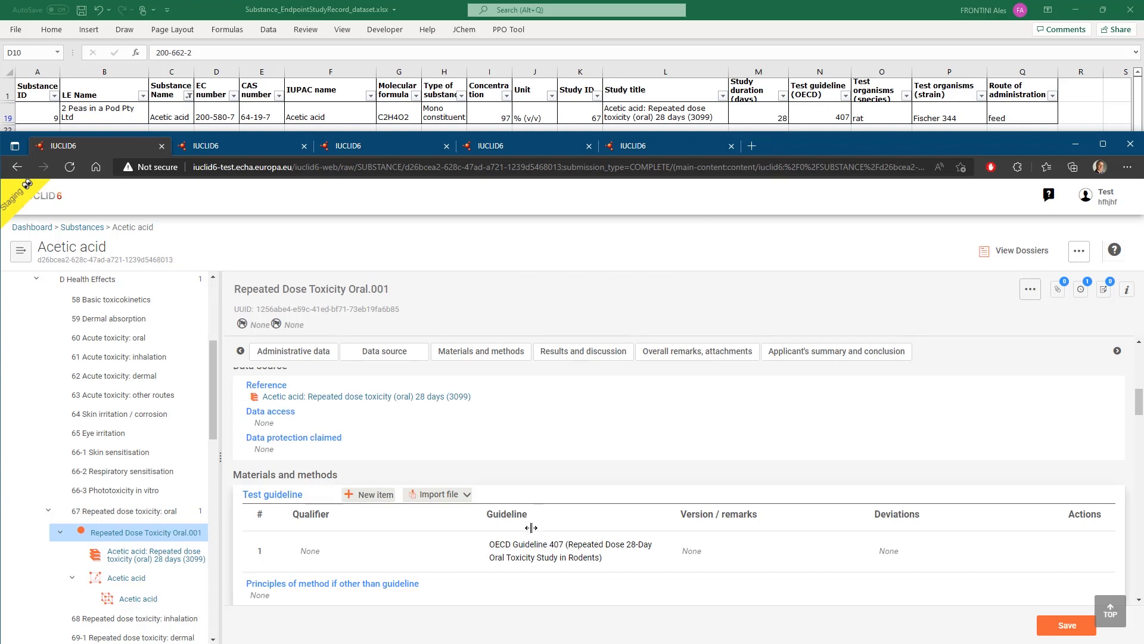
{"action": "scroll", "coordinate": [531, 527], "scroll_direction": "down", "scroll_amount": 3}
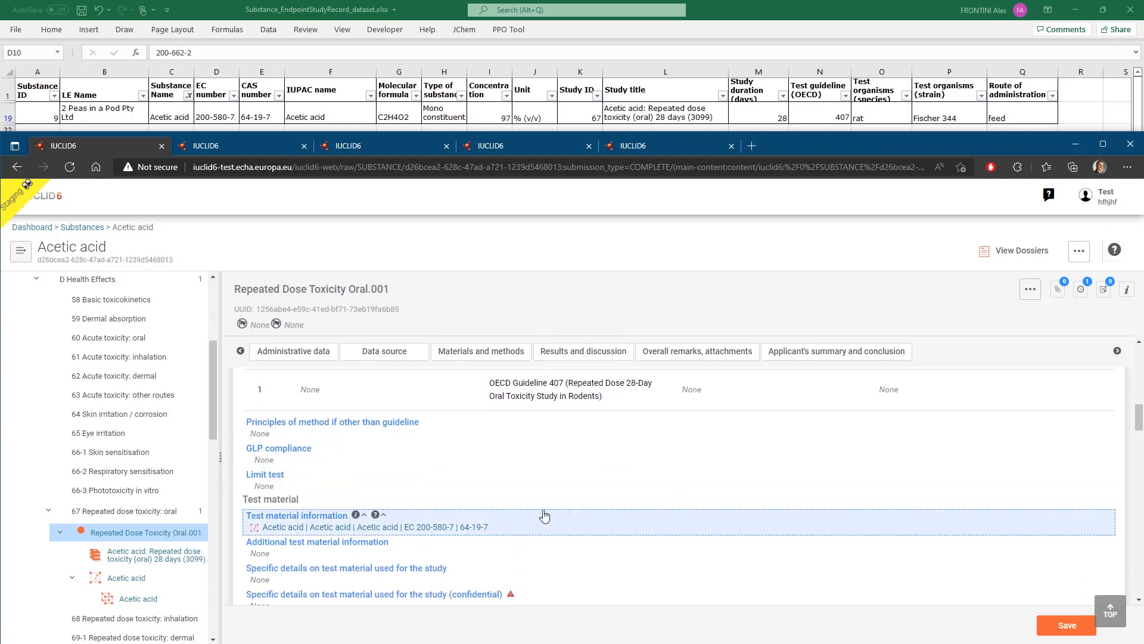
{"action": "scroll", "coordinate": [556, 505], "scroll_direction": "down", "scroll_amount": 2}
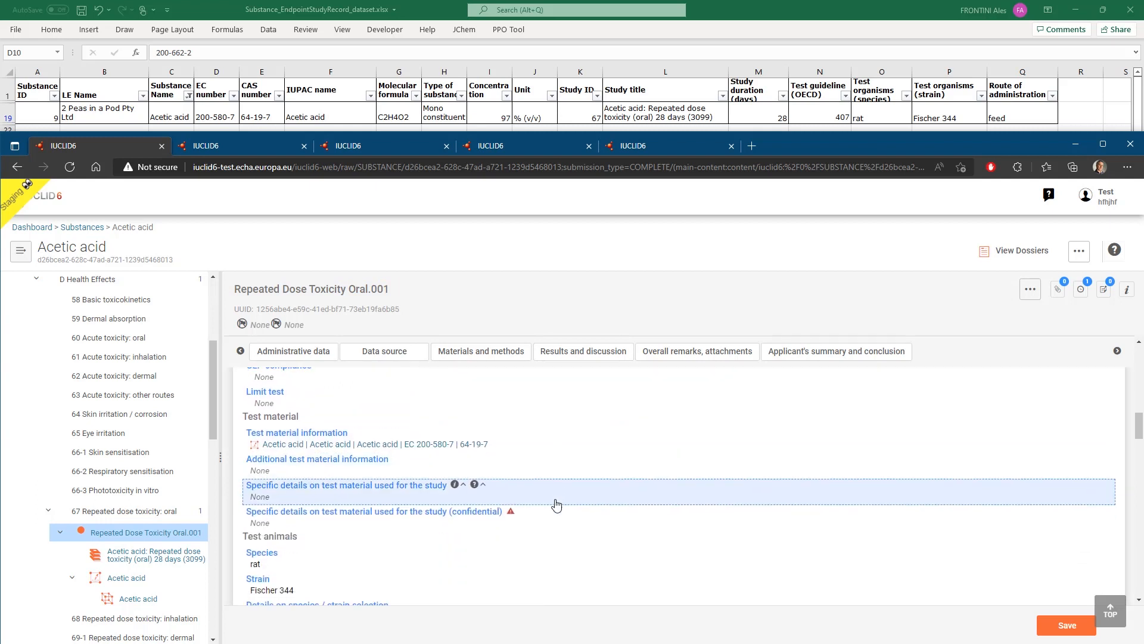
{"action": "scroll", "coordinate": [549, 506], "scroll_direction": "down", "scroll_amount": 1}
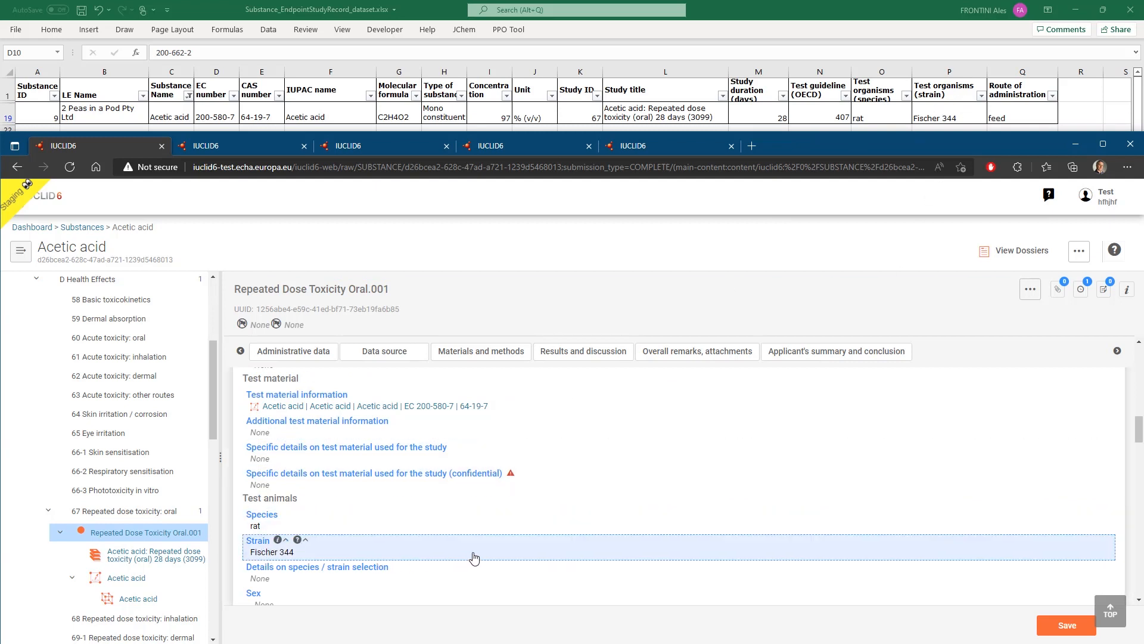
{"action": "scroll", "coordinate": [473, 557], "scroll_direction": "down", "scroll_amount": 4}
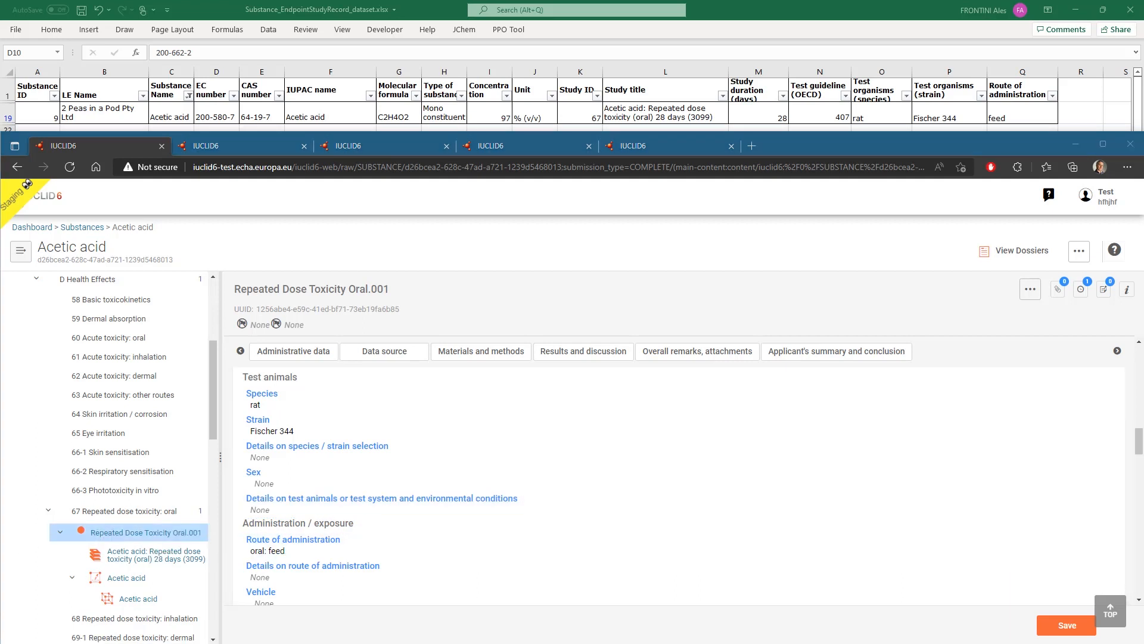
Switch to the Data_Uploader_Endpoint_use_case workflow in KNIME and open the DocumentSelection node's configuration beside the workflow to check its filters.
{"action": "left_click_drag", "start_coordinate": [0, 157], "coordinate": [536, 177]}
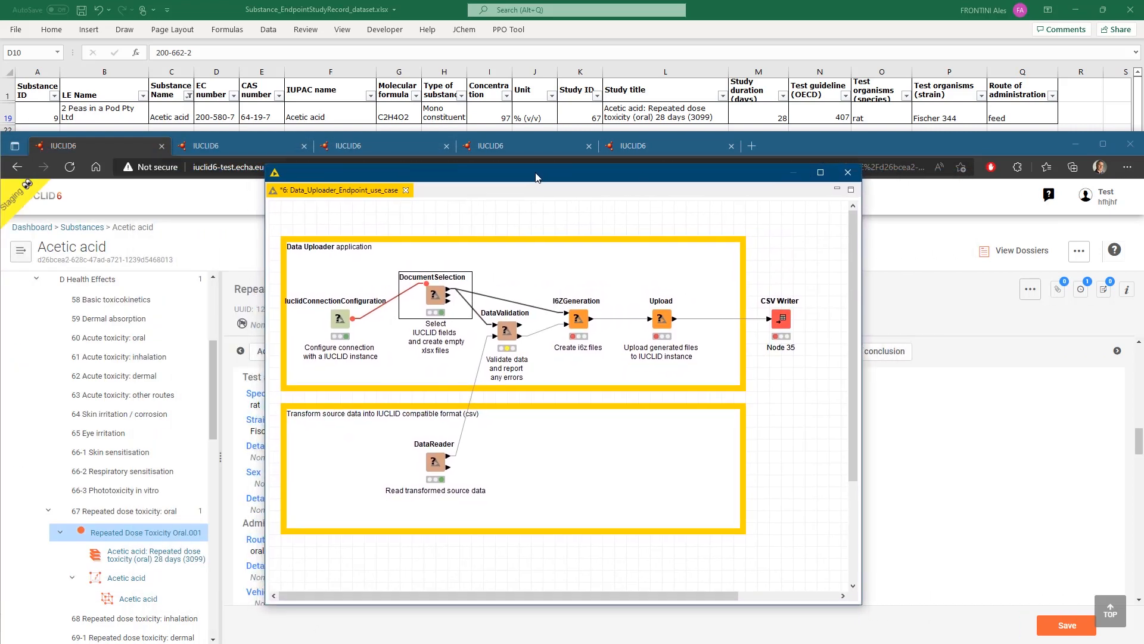
{"action": "right_click", "coordinate": [438, 300]}
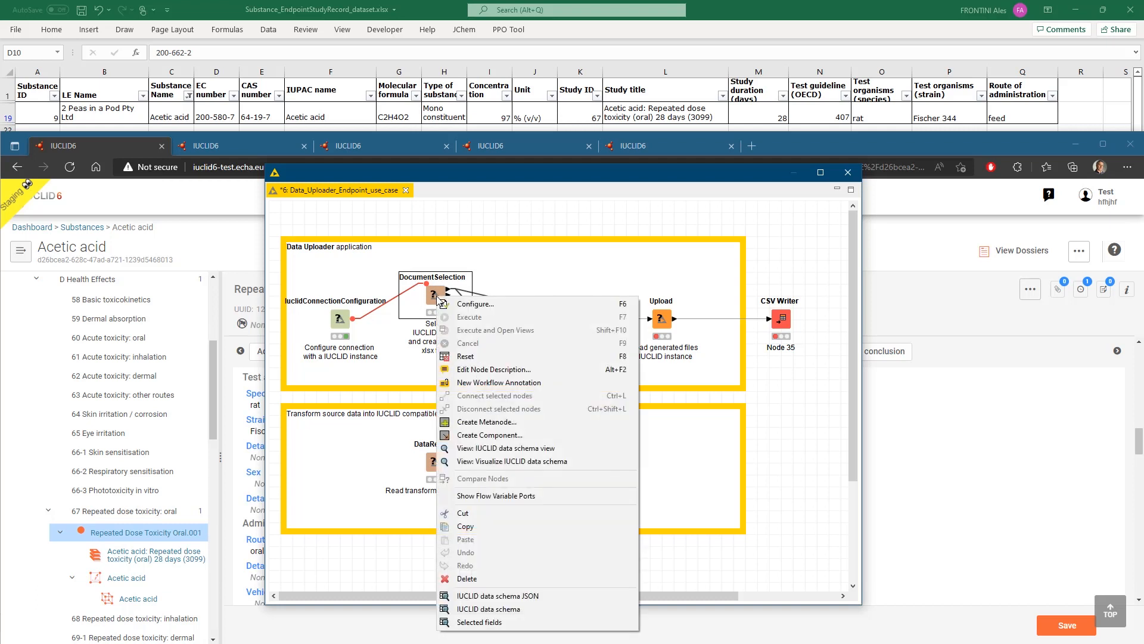
{"action": "left_click", "coordinate": [475, 304]}
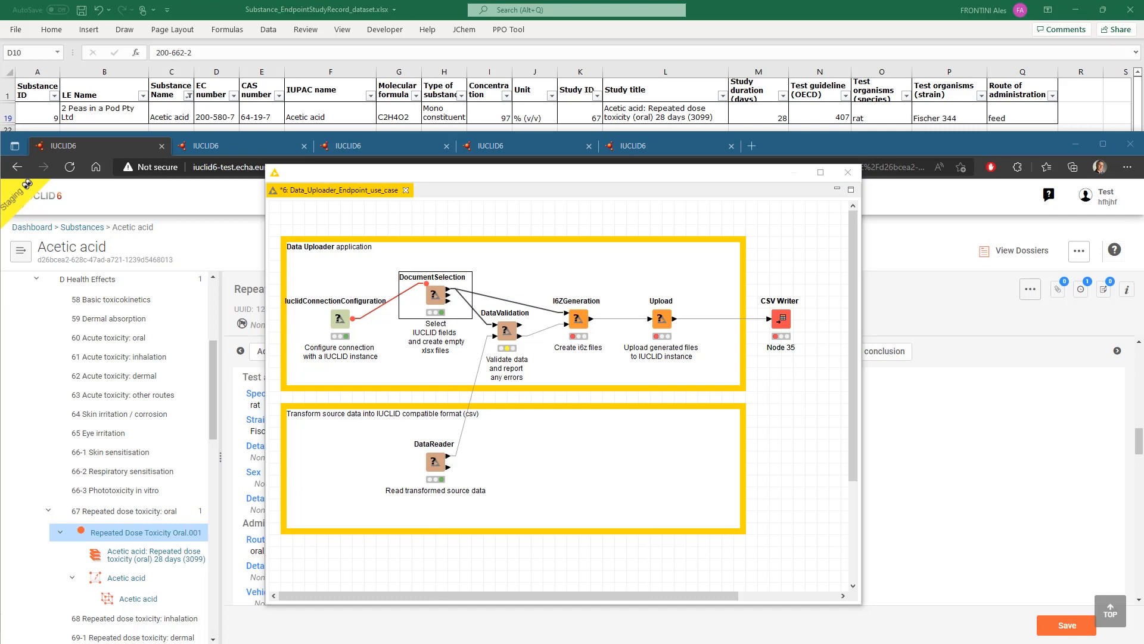
{"action": "left_click_drag", "start_coordinate": [599, 194], "coordinate": [729, 237]}
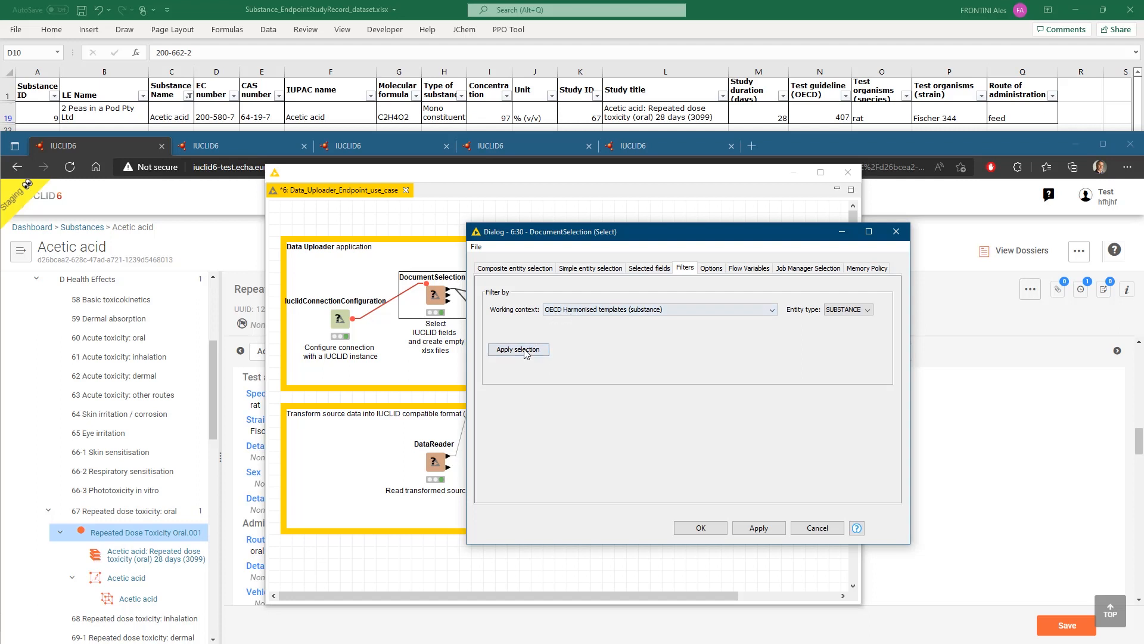
Among the simple entities, examine which fields are selected for LEGAL_ENTITY and REFERENCE_SUBSTANCE.
{"action": "left_click", "coordinate": [592, 269]}
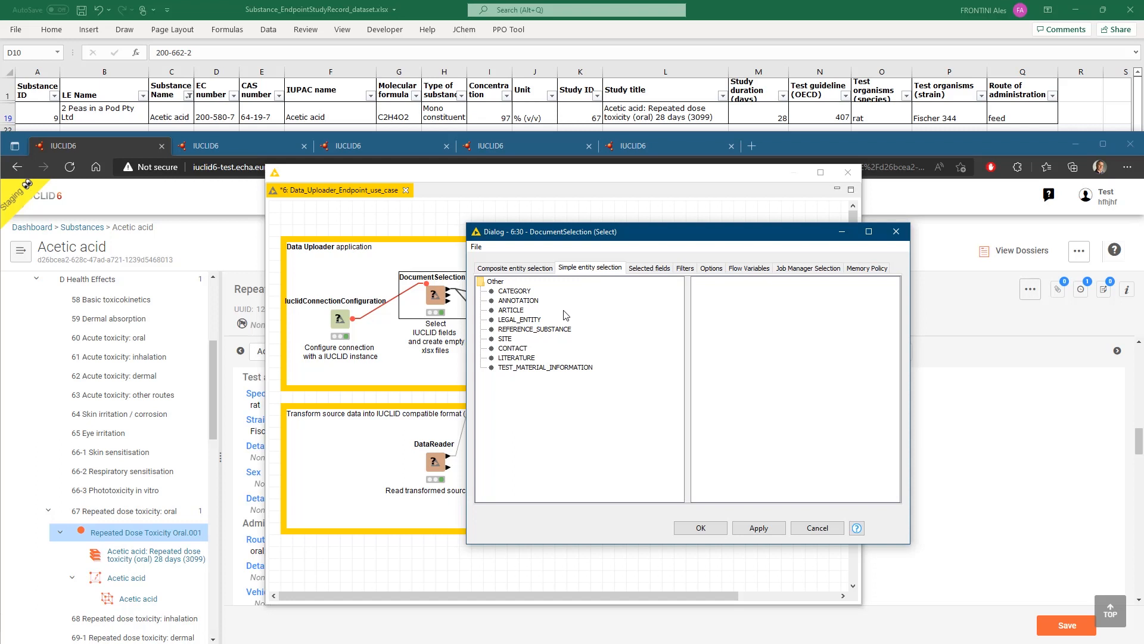
{"action": "left_click", "coordinate": [520, 320]}
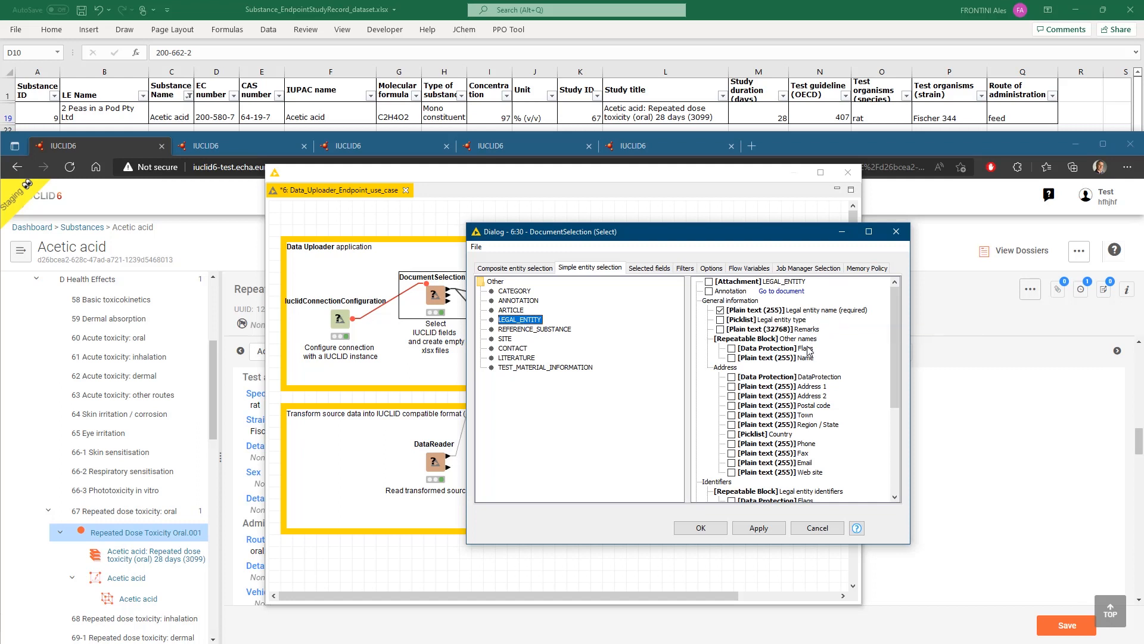
{"action": "scroll", "coordinate": [810, 358], "scroll_direction": "down", "scroll_amount": 5}
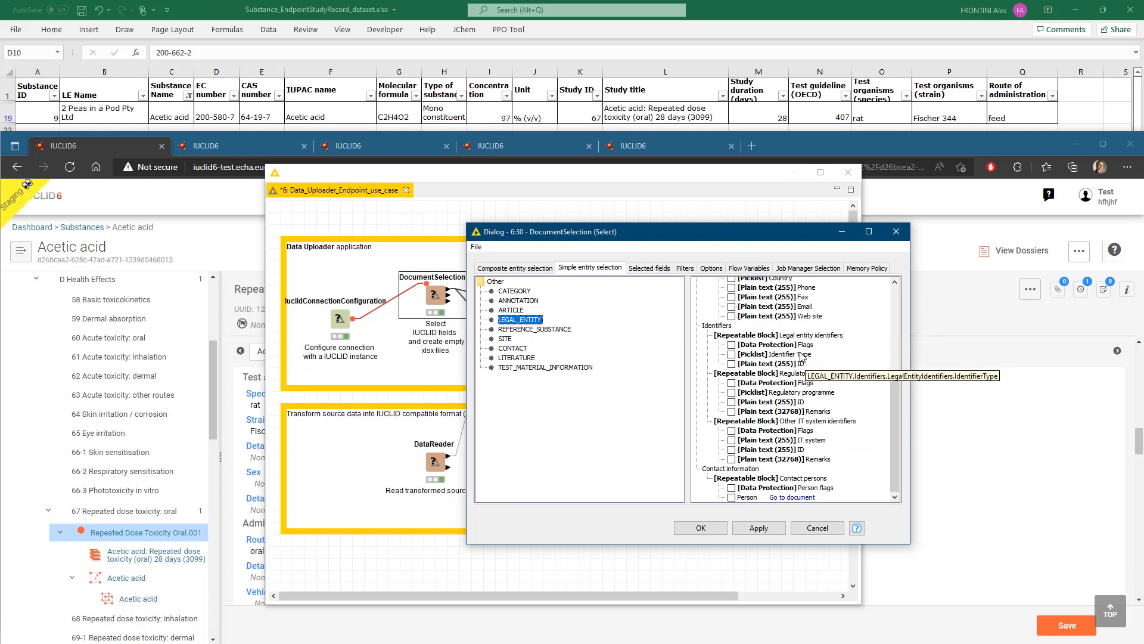
{"action": "scroll", "coordinate": [806, 358], "scroll_direction": "up", "scroll_amount": 5}
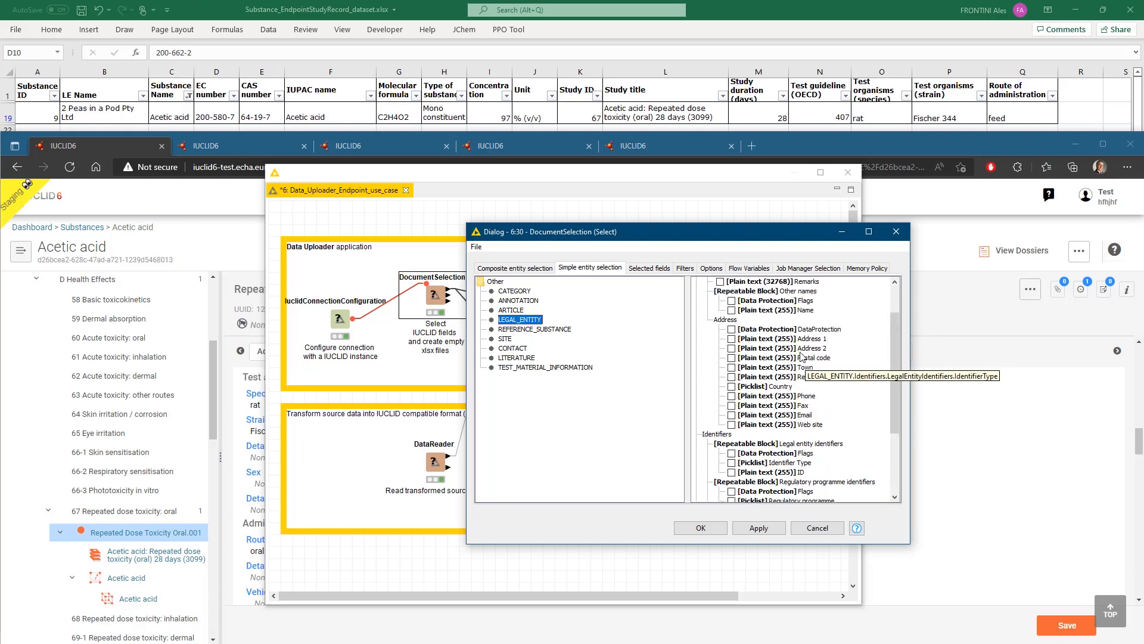
{"action": "left_click", "coordinate": [544, 330]}
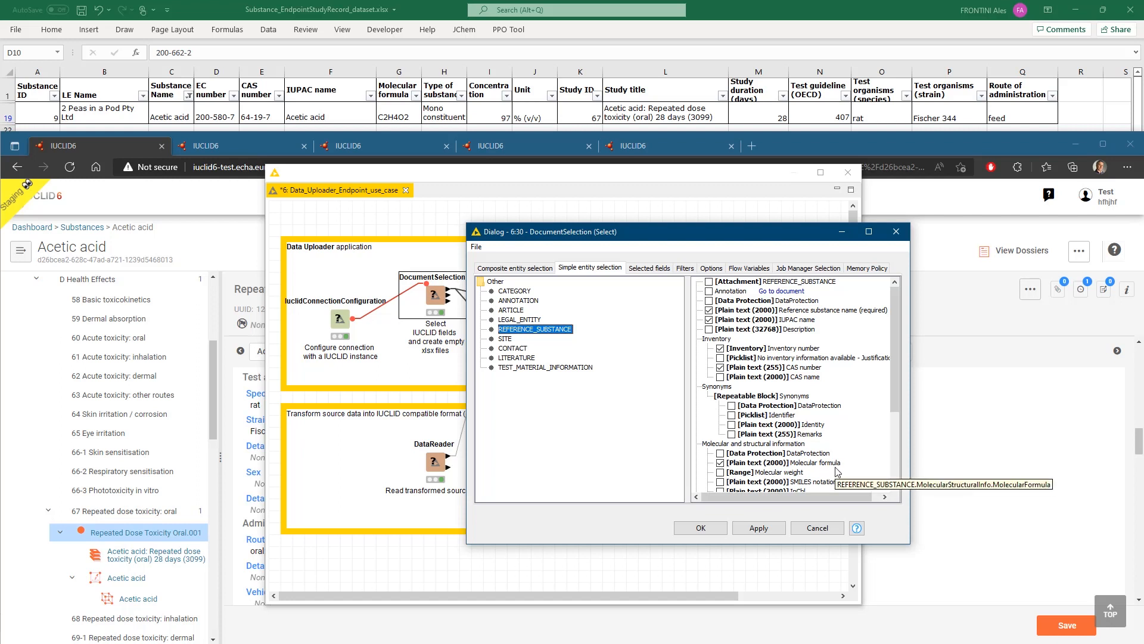
{"action": "scroll", "coordinate": [842, 466], "scroll_direction": "down", "scroll_amount": 4}
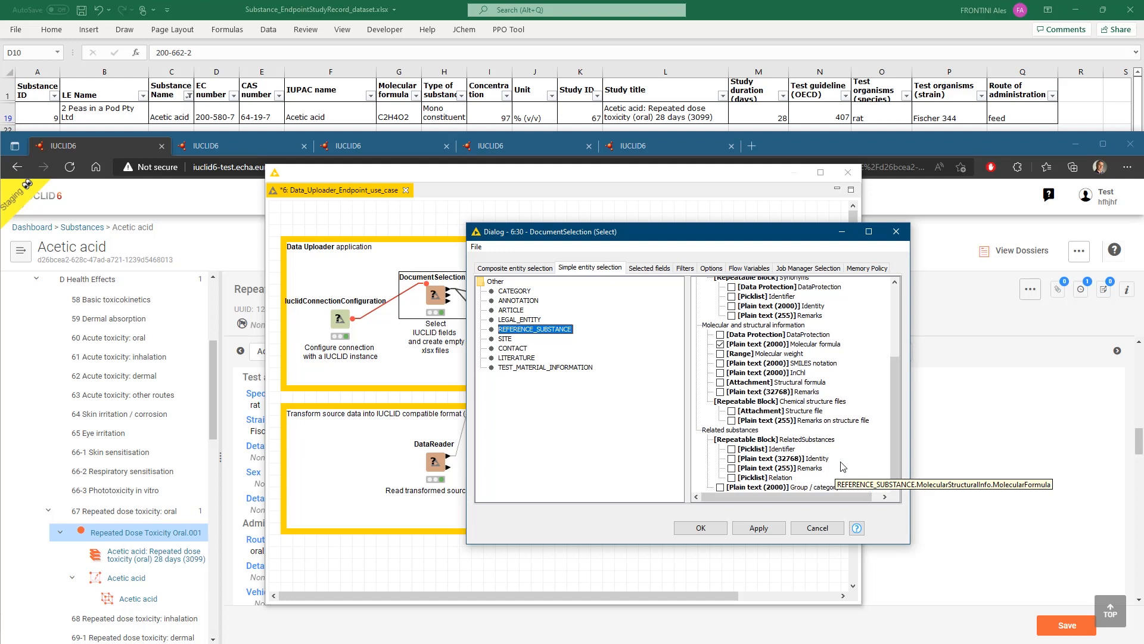
Examine the selected TEST_MATERIAL_INFORMATION fields, including the document linked from its reference substance, and the selected LITERATURE fields.
{"action": "left_click", "coordinate": [519, 367]}
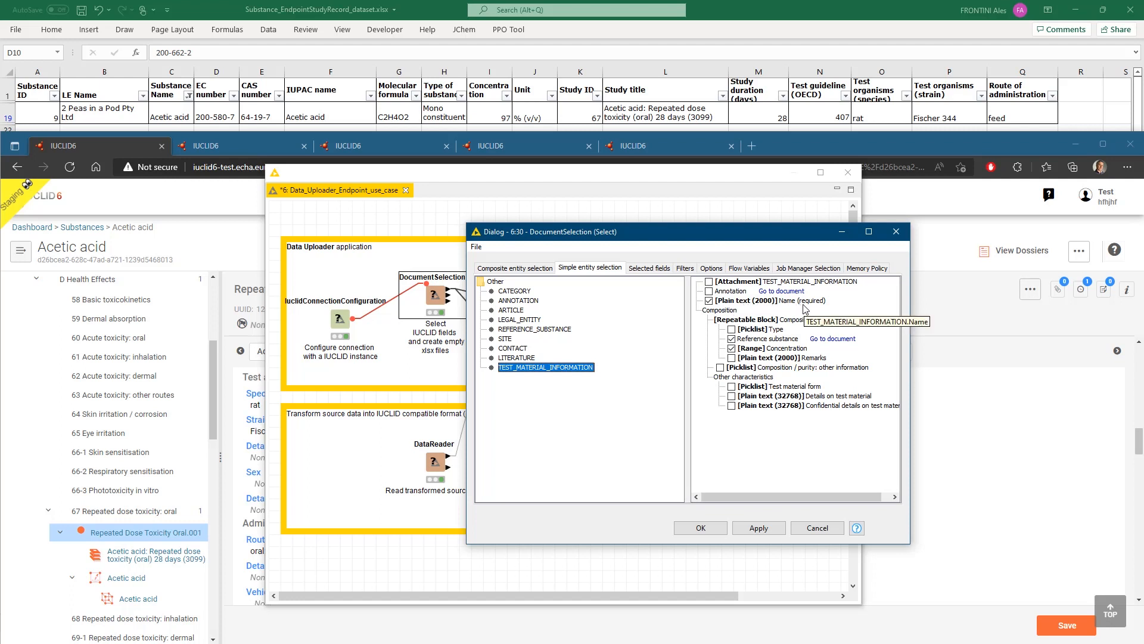
{"action": "left_click", "coordinate": [823, 340]}
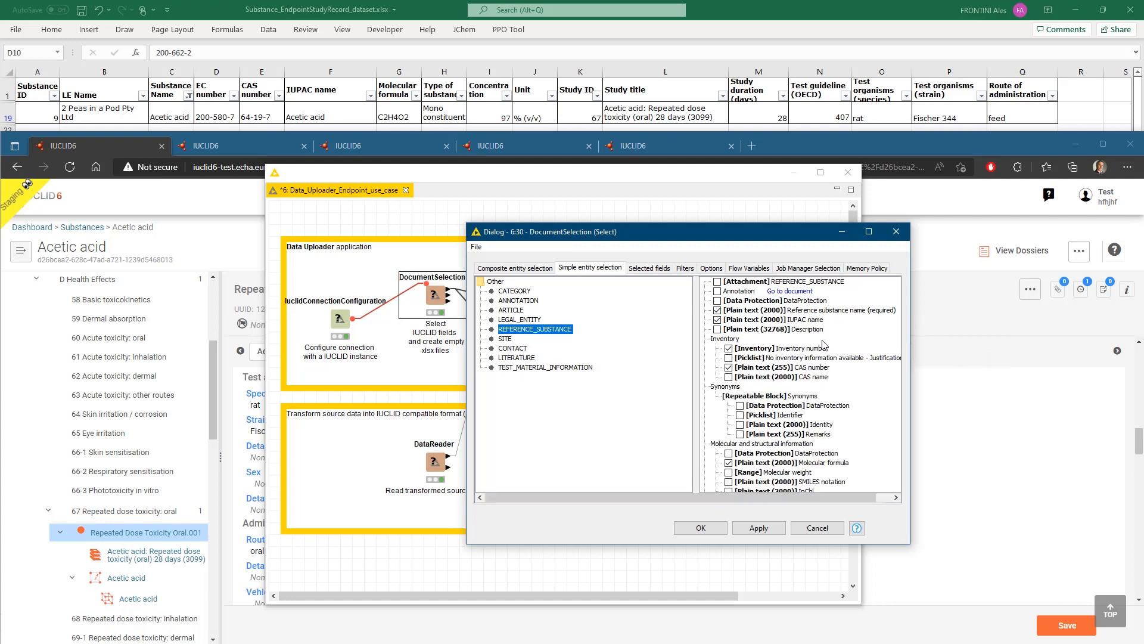
{"action": "left_click", "coordinate": [550, 368]}
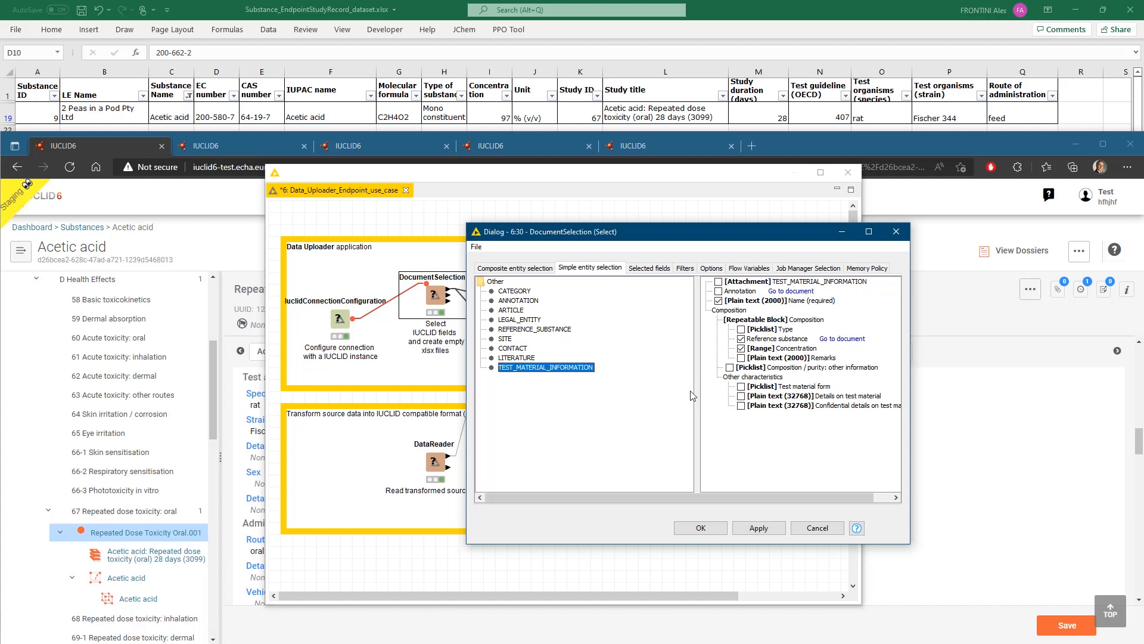
{"action": "left_click", "coordinate": [522, 359]}
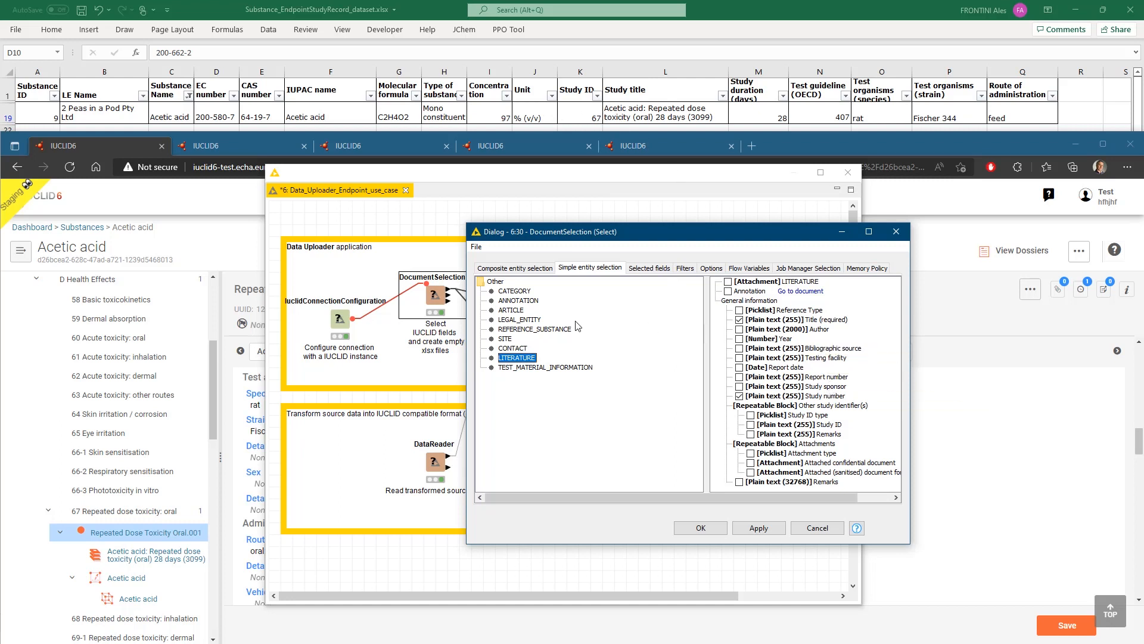
Among the composite entities, open SUBSTANCE under General information, follow its legal entity link and return to the substance fields.
{"action": "left_click", "coordinate": [516, 270]}
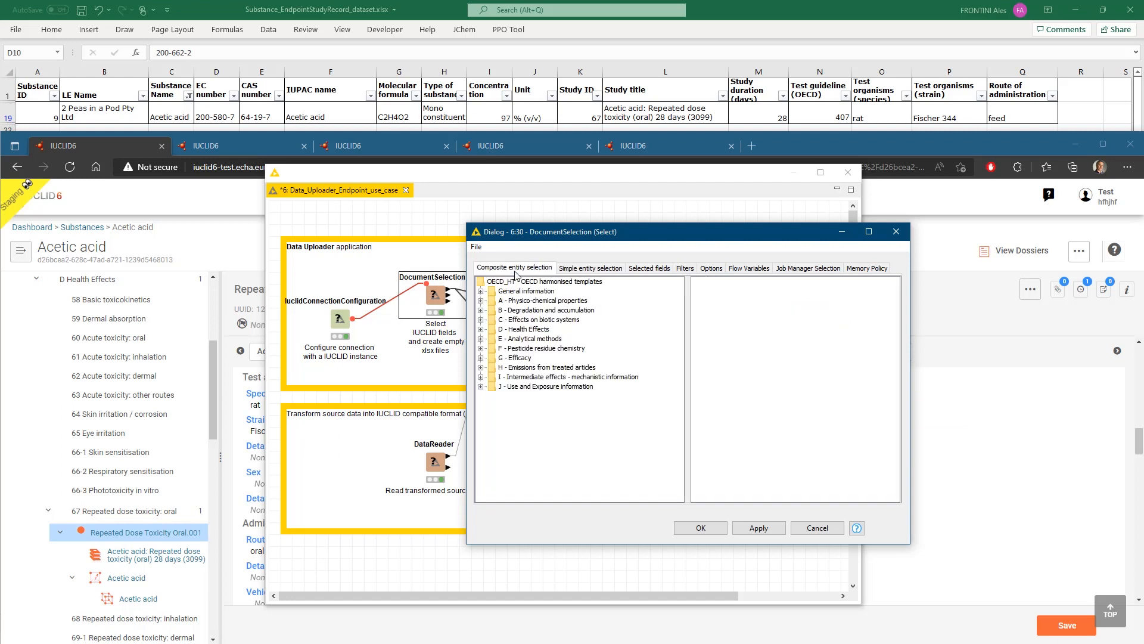
{"action": "left_click", "coordinate": [481, 292]}
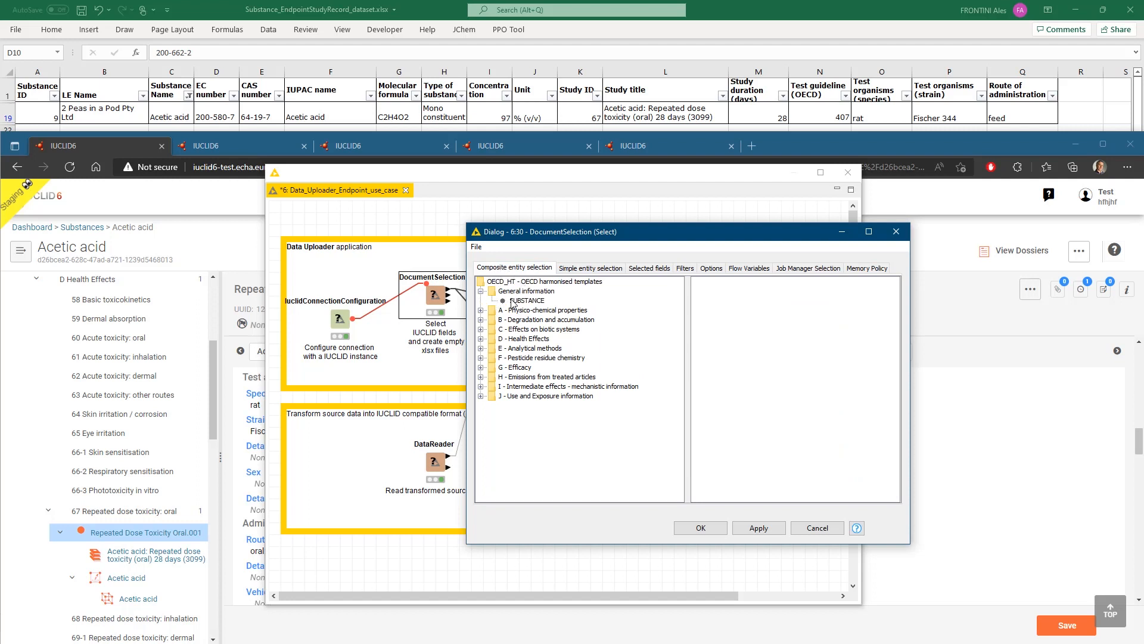
{"action": "left_click", "coordinate": [527, 300]}
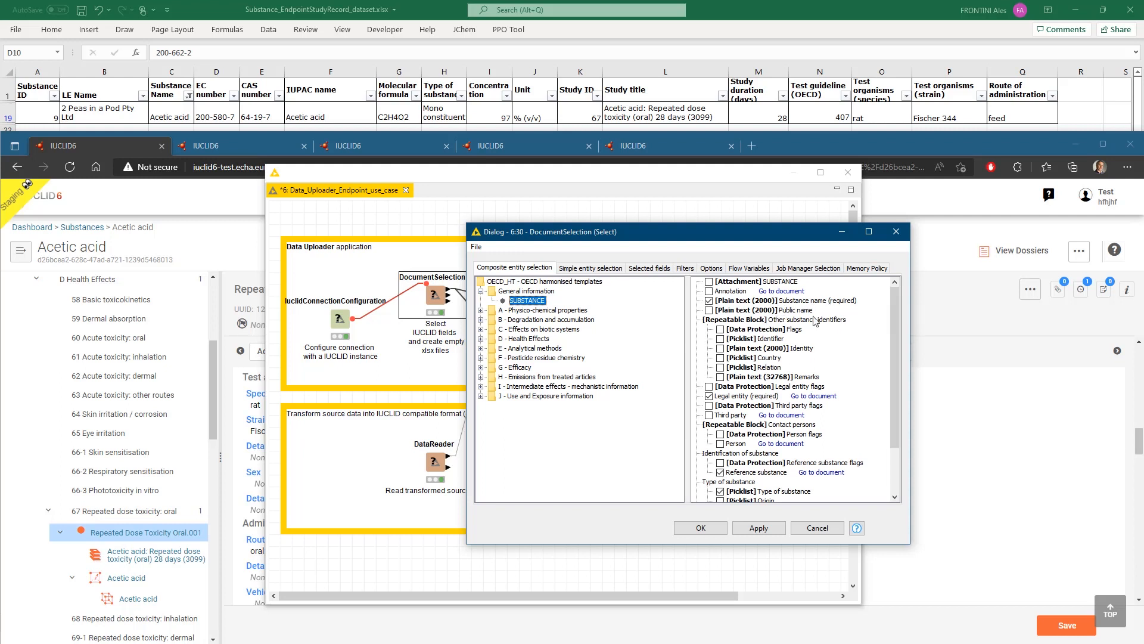
{"action": "left_click", "coordinate": [826, 401]}
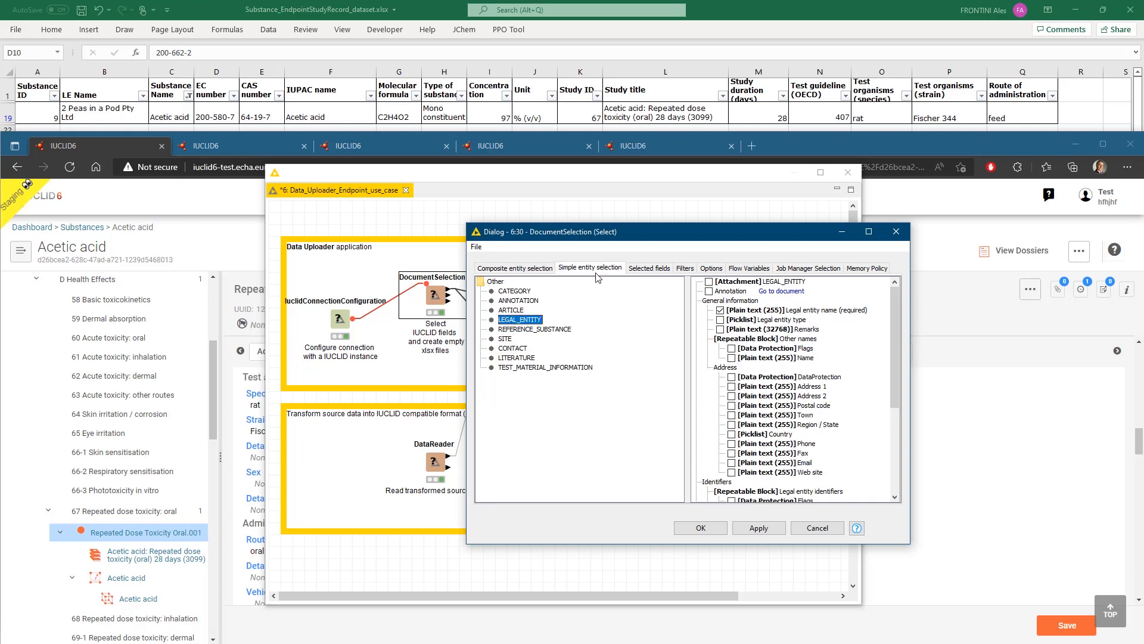
{"action": "left_click", "coordinate": [527, 270]}
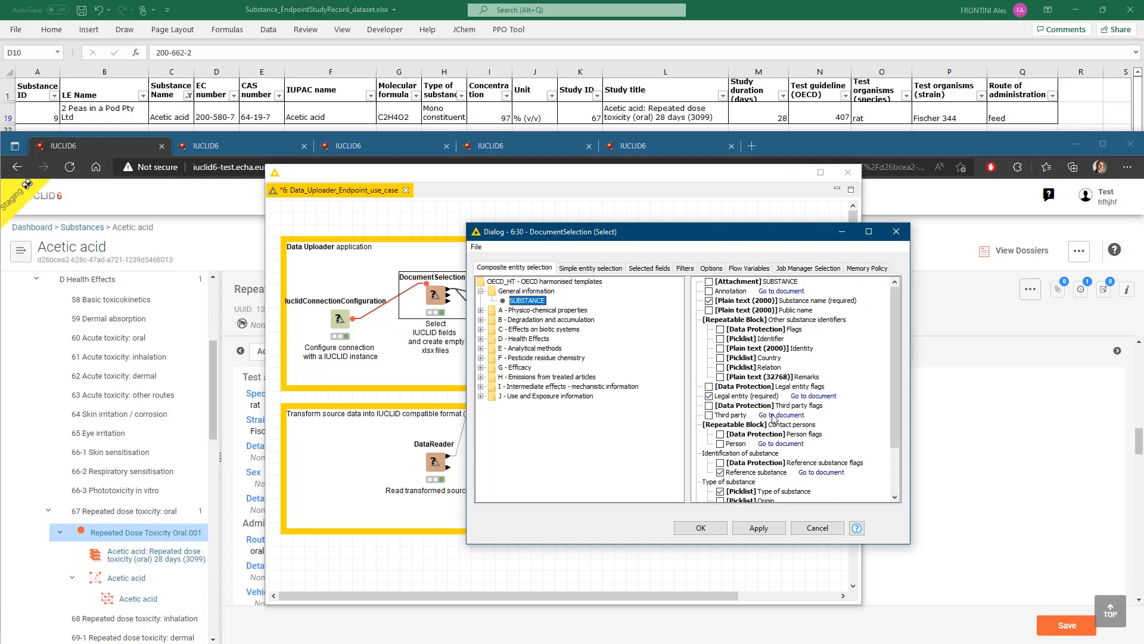
Follow the SUBSTANCE entity's reference substance link, return to its fields and examine the Type of substance selection.
{"action": "scroll", "coordinate": [780, 409], "scroll_direction": "down", "scroll_amount": 1}
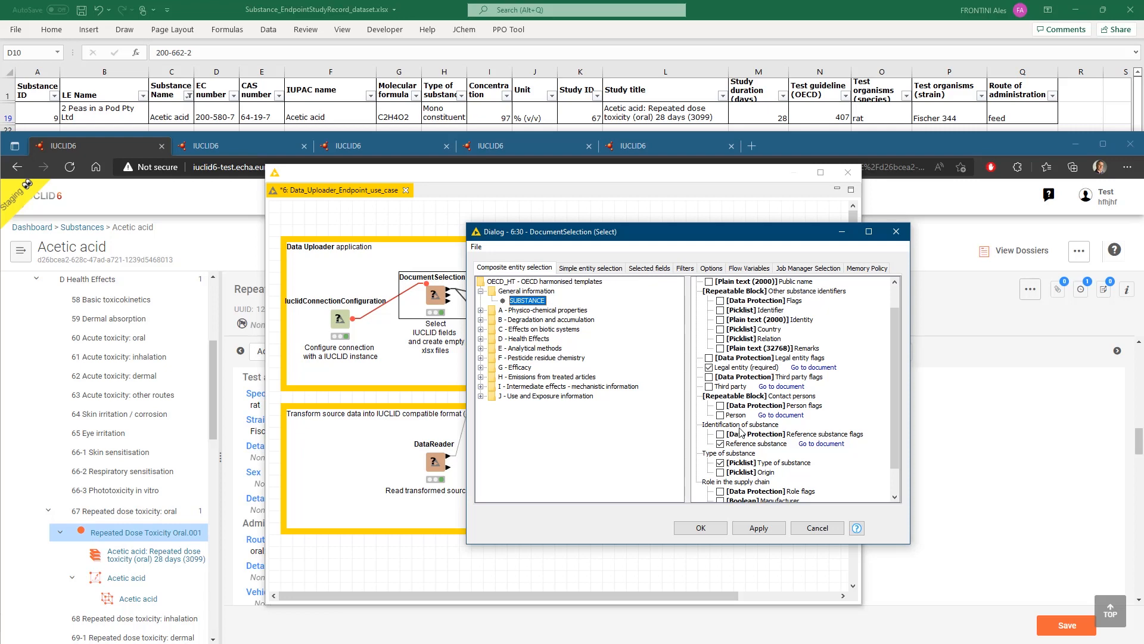
{"action": "left_click", "coordinate": [821, 445]}
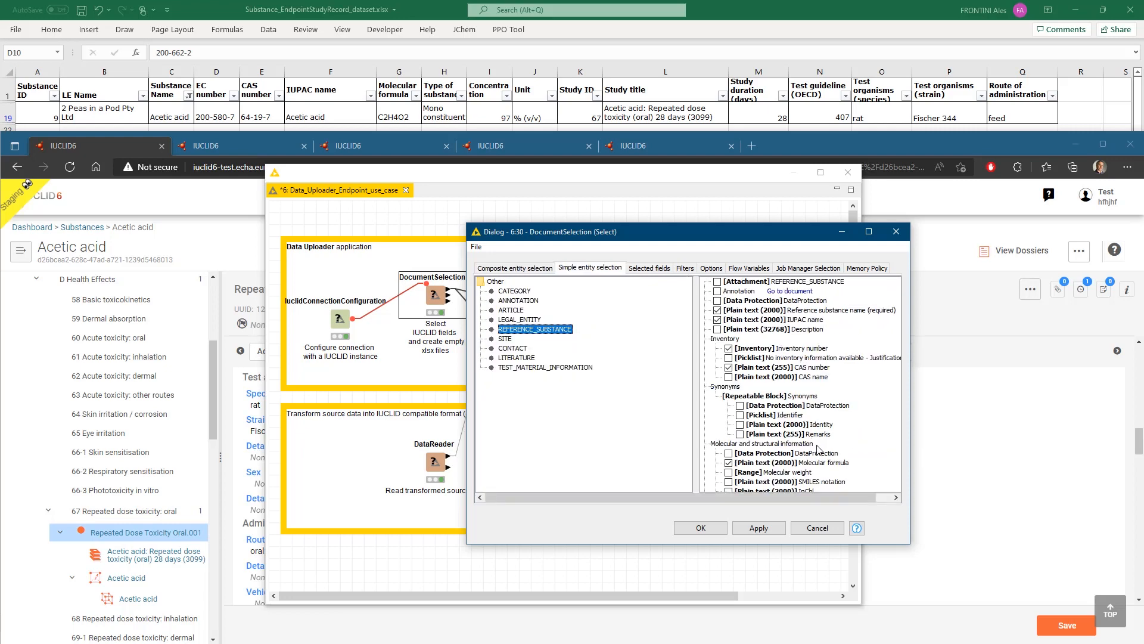
{"action": "left_click", "coordinate": [506, 269]}
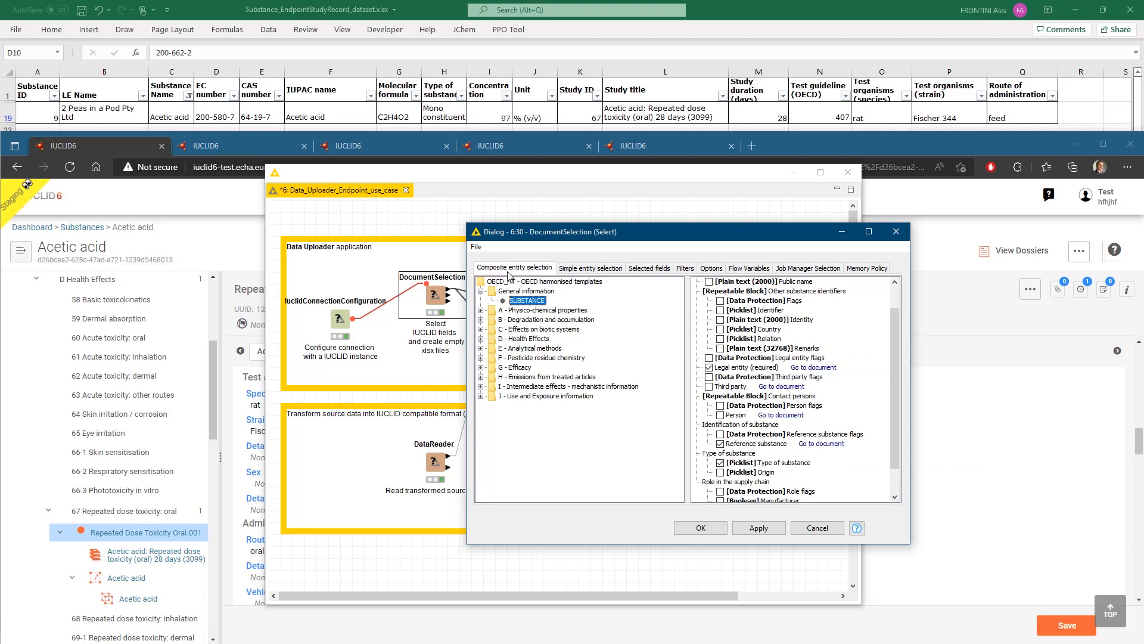
{"action": "scroll", "coordinate": [762, 420], "scroll_direction": "down", "scroll_amount": 1}
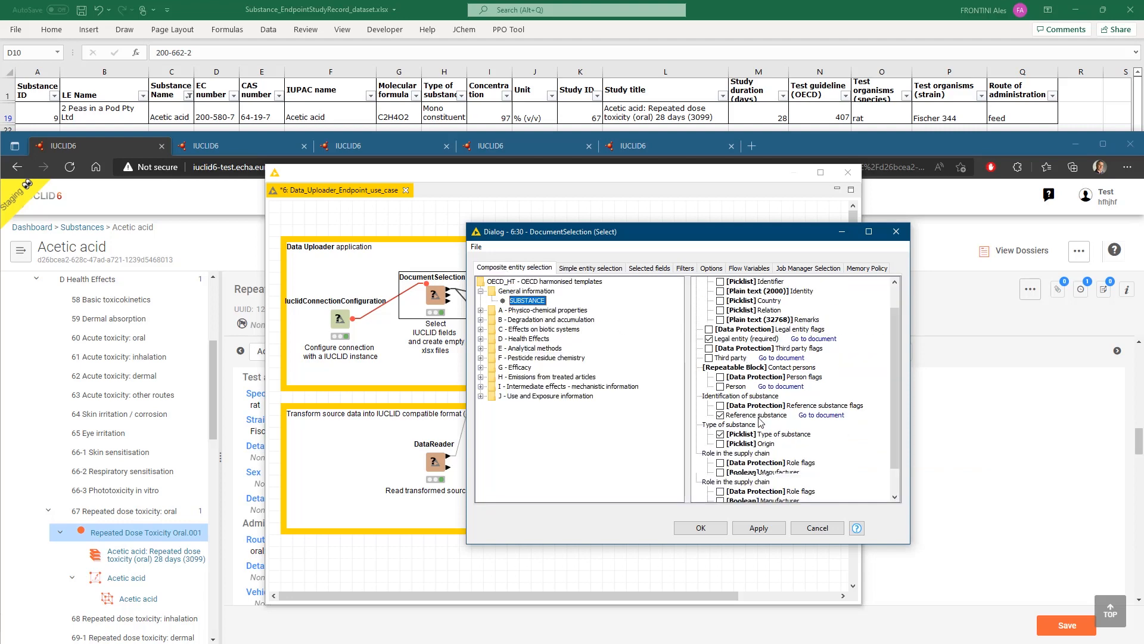
{"action": "left_click", "coordinate": [720, 434]}
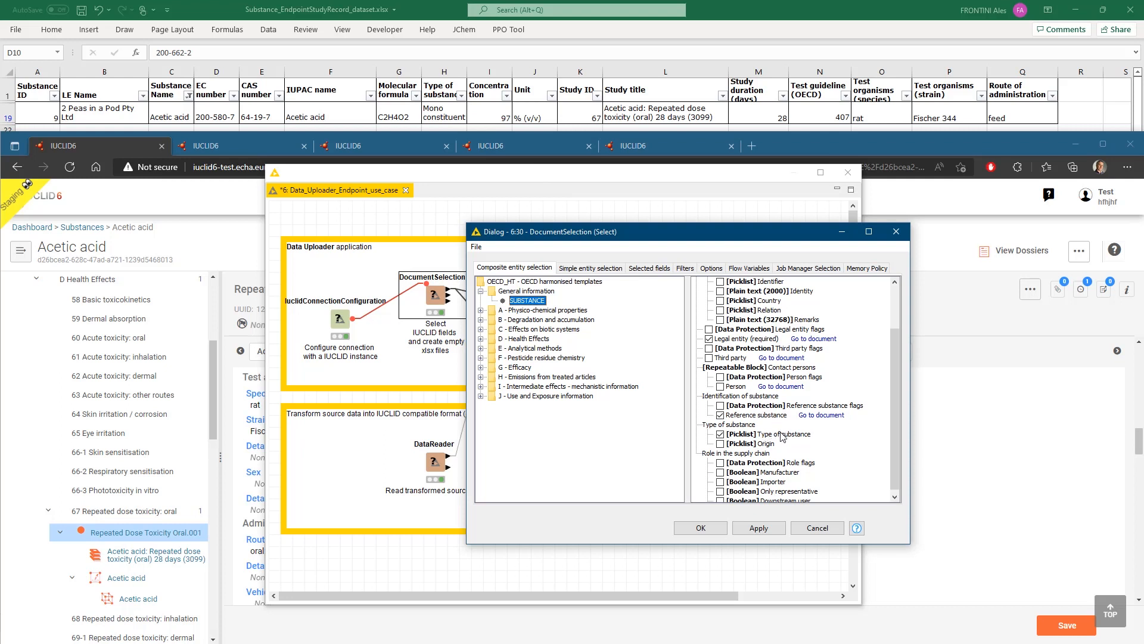
{"action": "scroll", "coordinate": [794, 433], "scroll_direction": "down", "scroll_amount": 1}
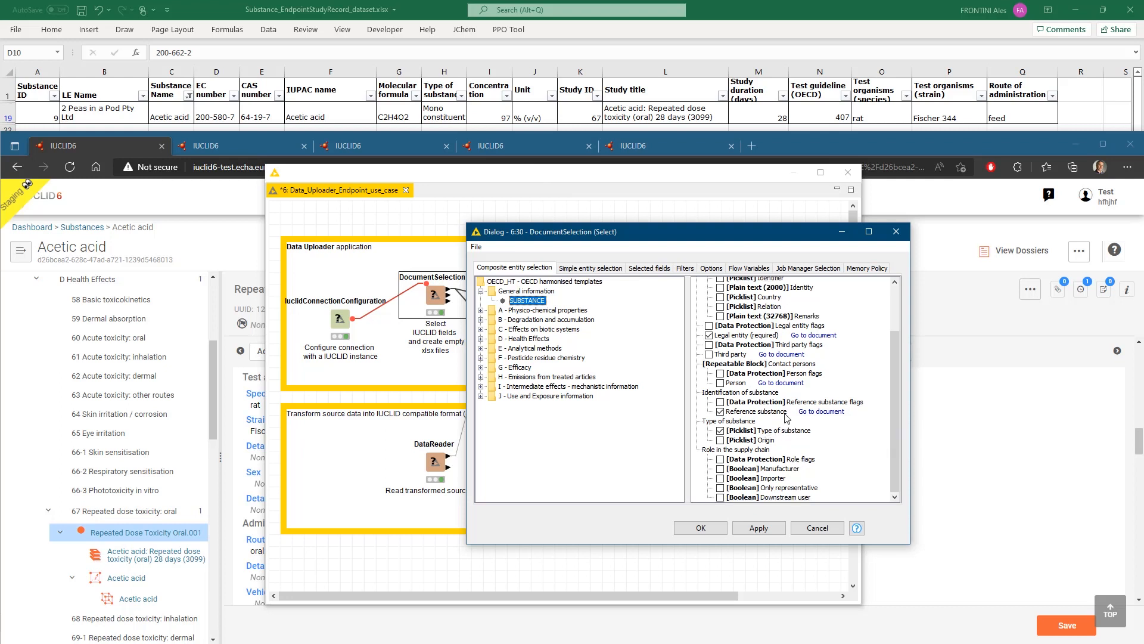
Among the composite entities, open ENDPOINT_STUDY_RECORD under D - Health Effects, 67 - Repeated dose toxicity: oral.
{"action": "left_click", "coordinate": [481, 338]}
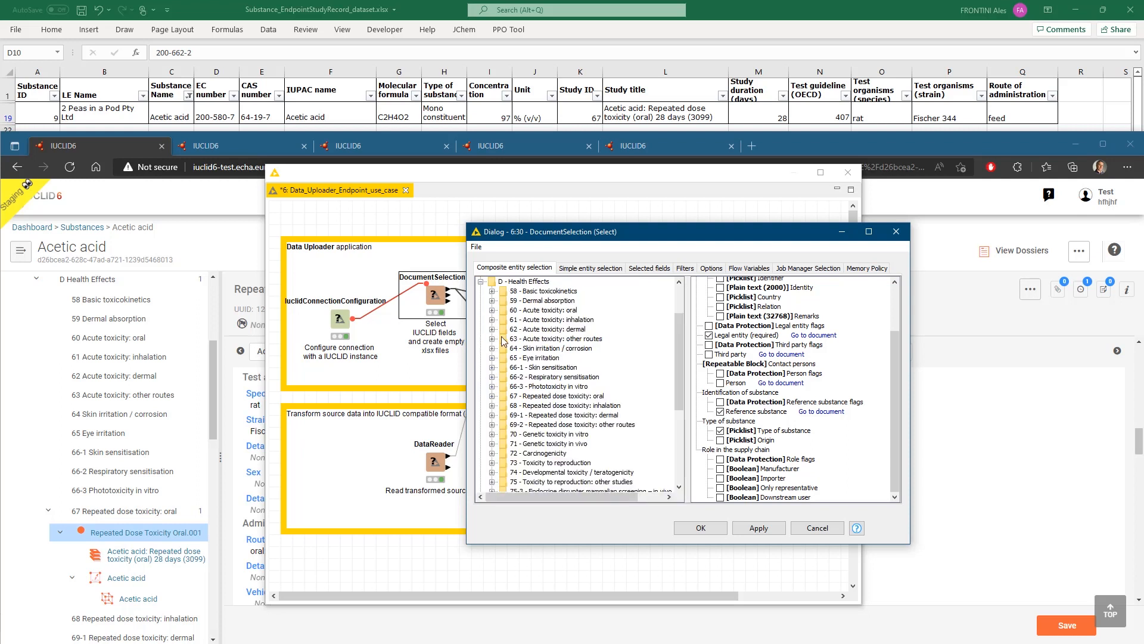
{"action": "scroll", "coordinate": [528, 365], "scroll_direction": "down", "scroll_amount": 1}
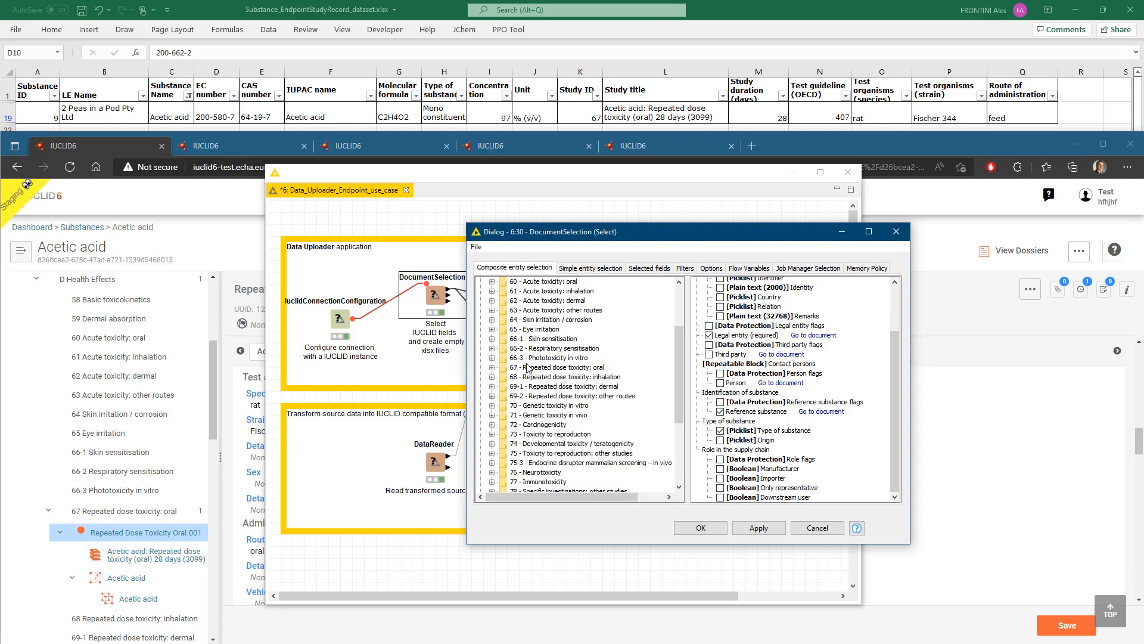
{"action": "left_click", "coordinate": [492, 368]}
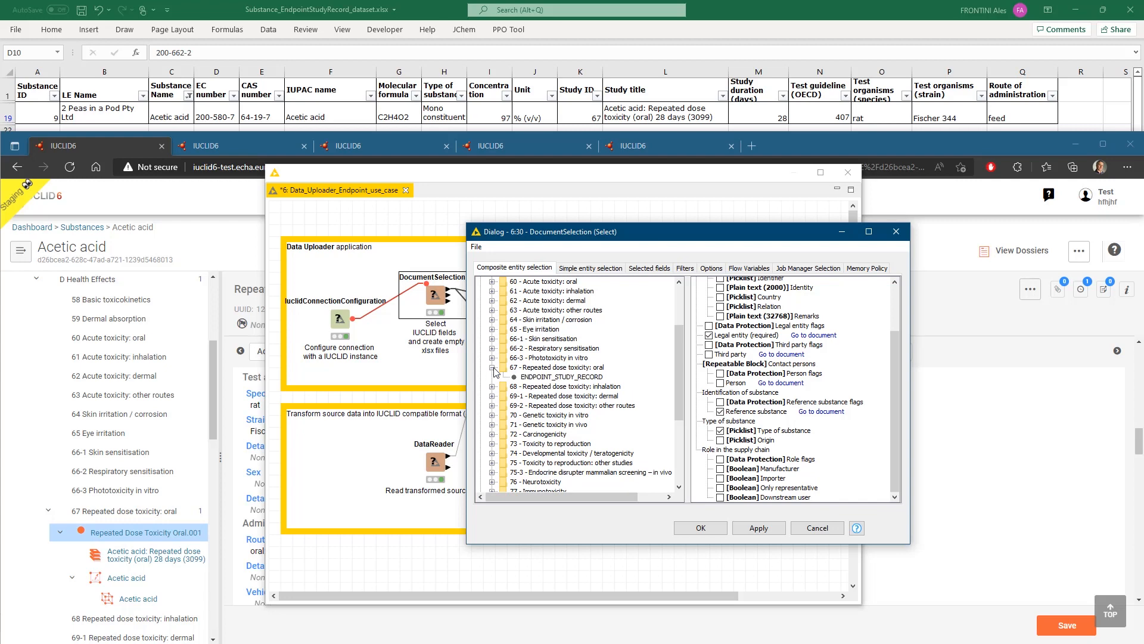
{"action": "left_click", "coordinate": [566, 380]}
Examine which data source and test guideline fields are selected for the repeated dose toxicity ENDPOINT_STUDY_RECORD.
{"action": "scroll", "coordinate": [639, 366], "scroll_direction": "up", "scroll_amount": 3}
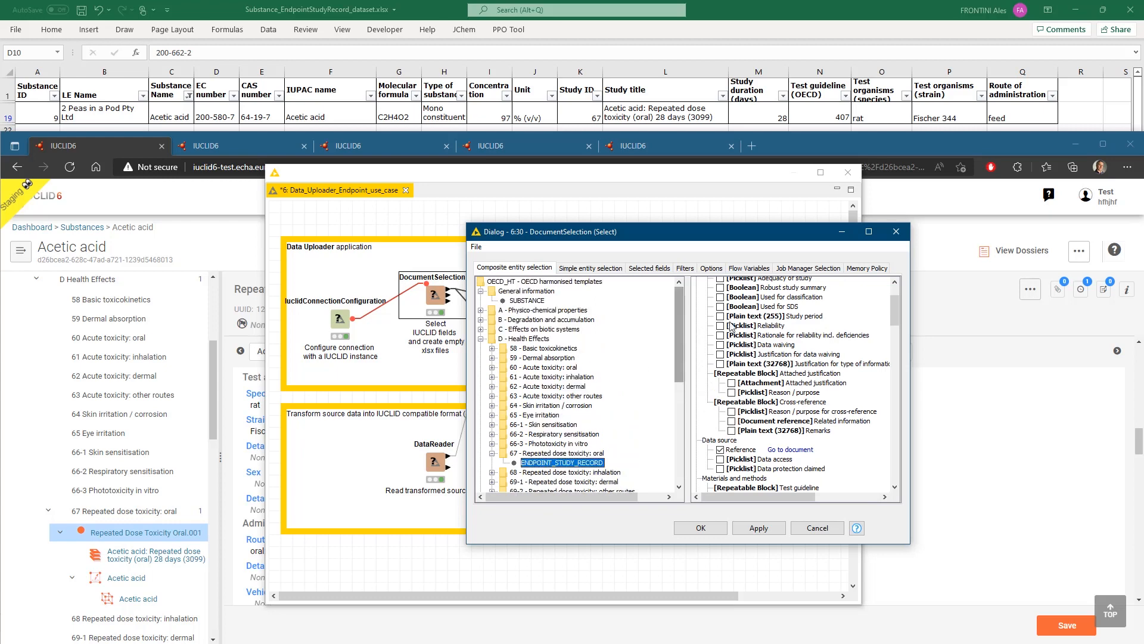
{"action": "scroll", "coordinate": [764, 323], "scroll_direction": "up", "scroll_amount": 3}
{"action": "scroll", "coordinate": [766, 325], "scroll_direction": "down", "scroll_amount": 4}
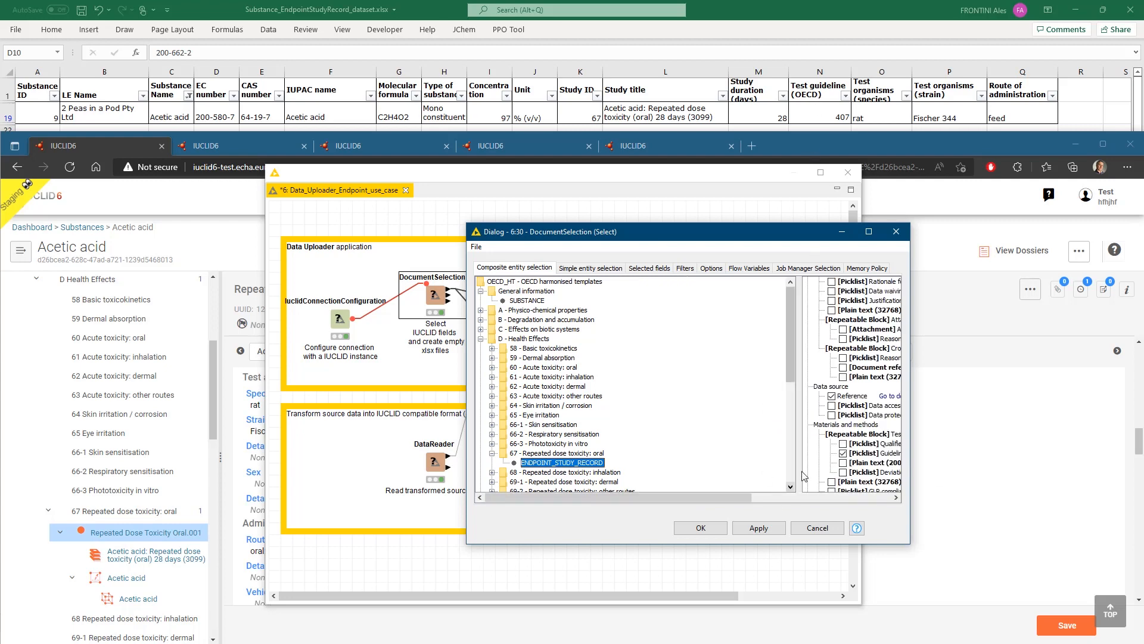
{"action": "left_click_drag", "start_coordinate": [732, 499], "coordinate": [826, 504]}
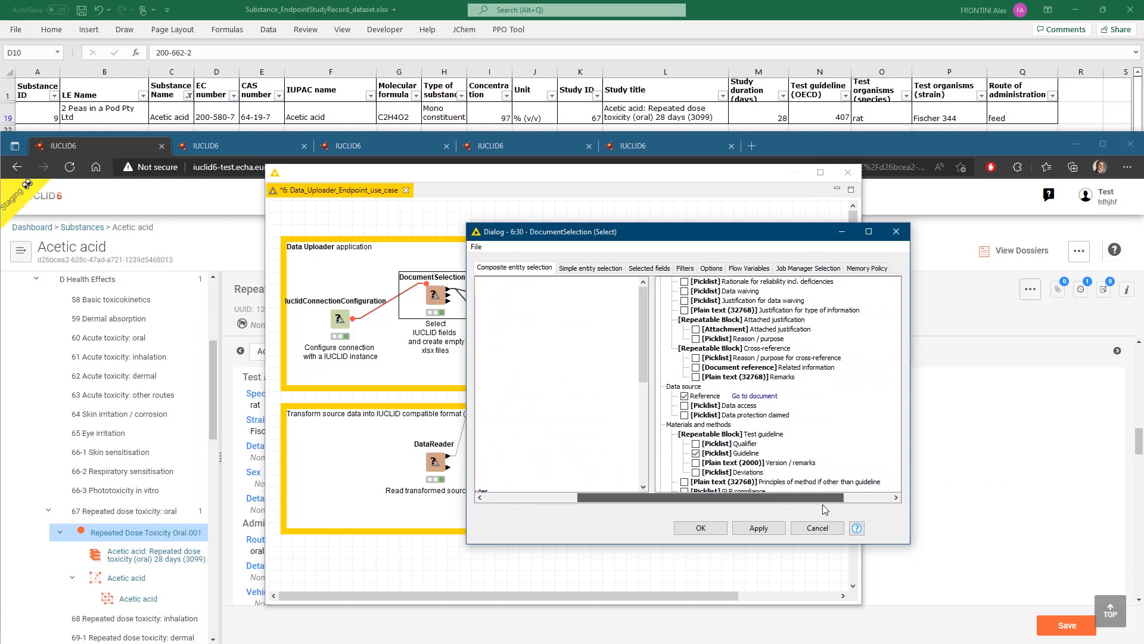
{"action": "scroll", "coordinate": [777, 433], "scroll_direction": "down", "scroll_amount": 2}
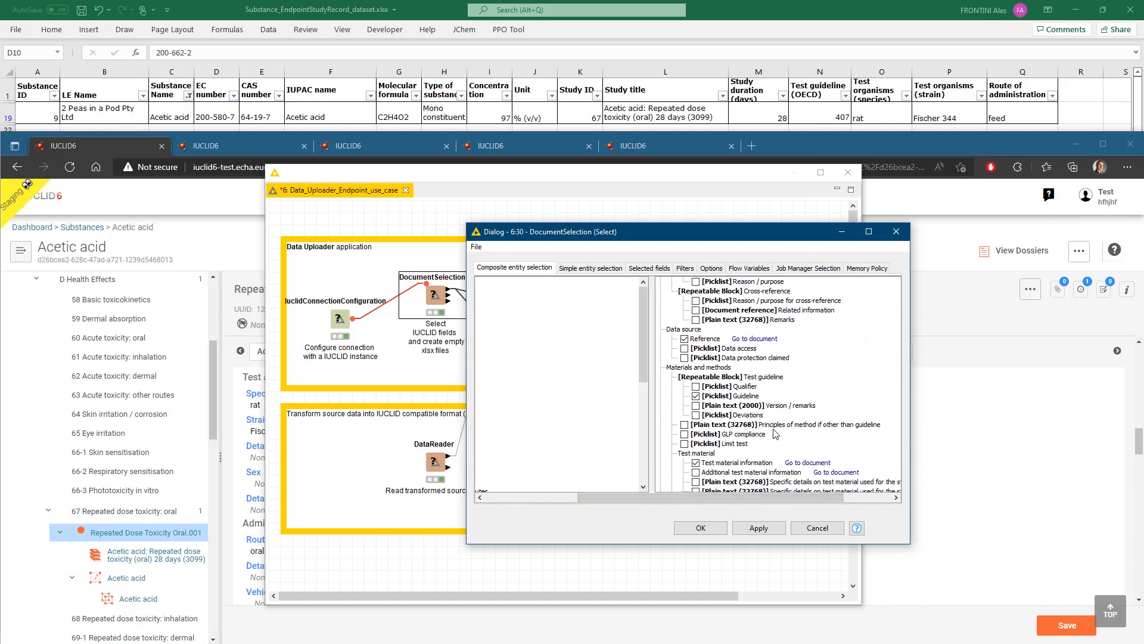
Follow the endpoint study record's test material information link and return to its fields.
{"action": "scroll", "coordinate": [777, 432], "scroll_direction": "down", "scroll_amount": 1}
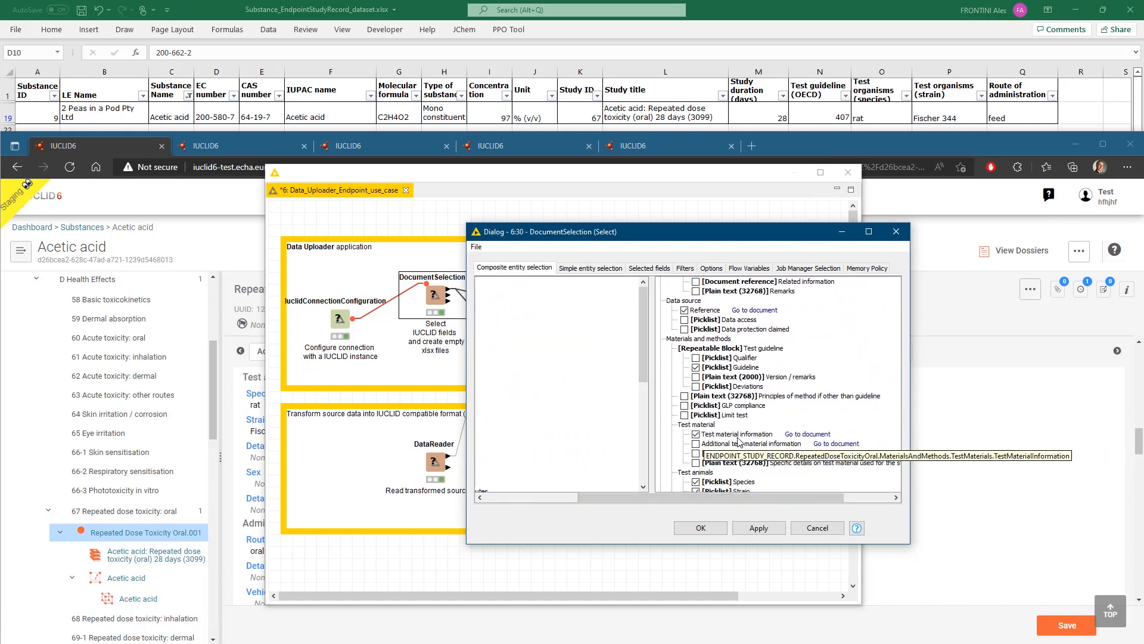
{"action": "left_click", "coordinate": [808, 435]}
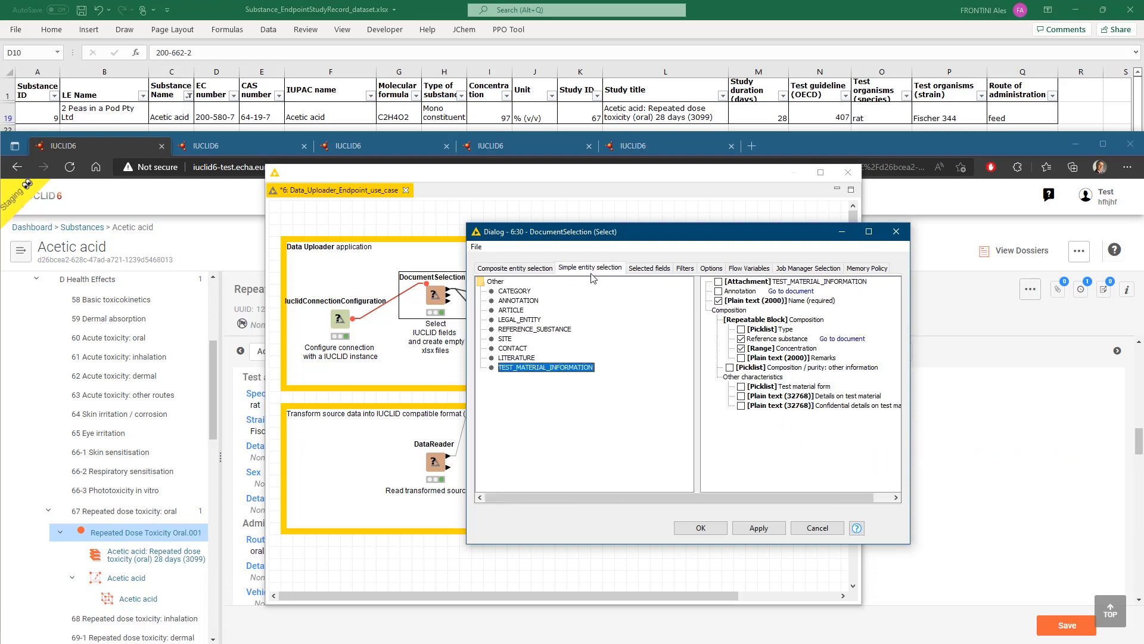
{"action": "left_click", "coordinate": [516, 269]}
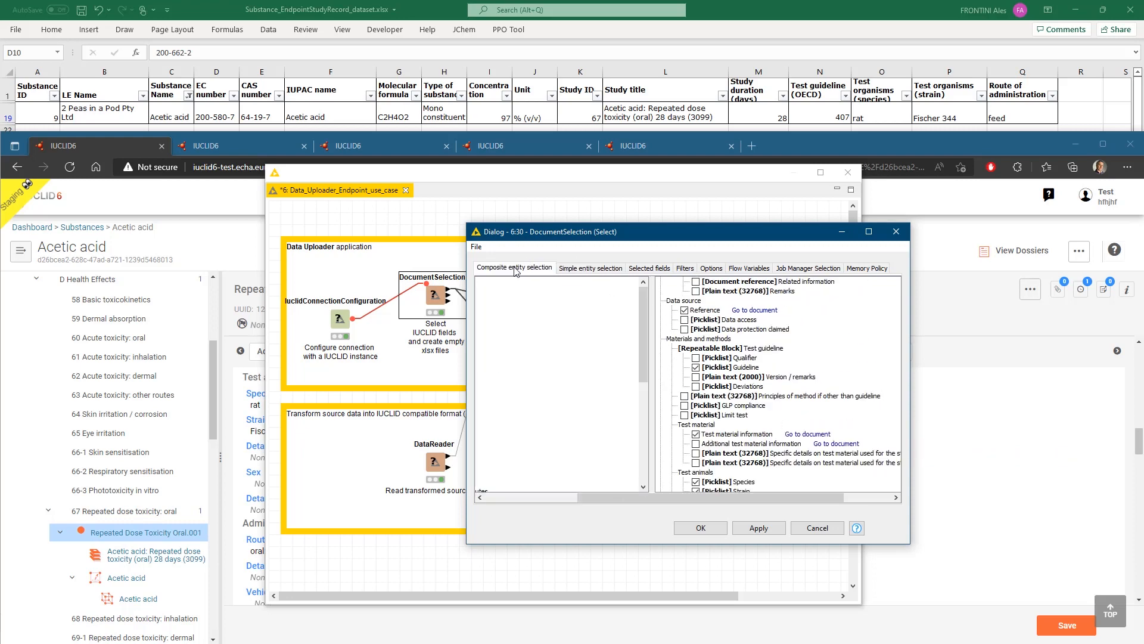
Examine the selected test animal fields and the administration / exposure fields, including Duration of treatment / exposure.
{"action": "scroll", "coordinate": [778, 441], "scroll_direction": "down", "scroll_amount": 2}
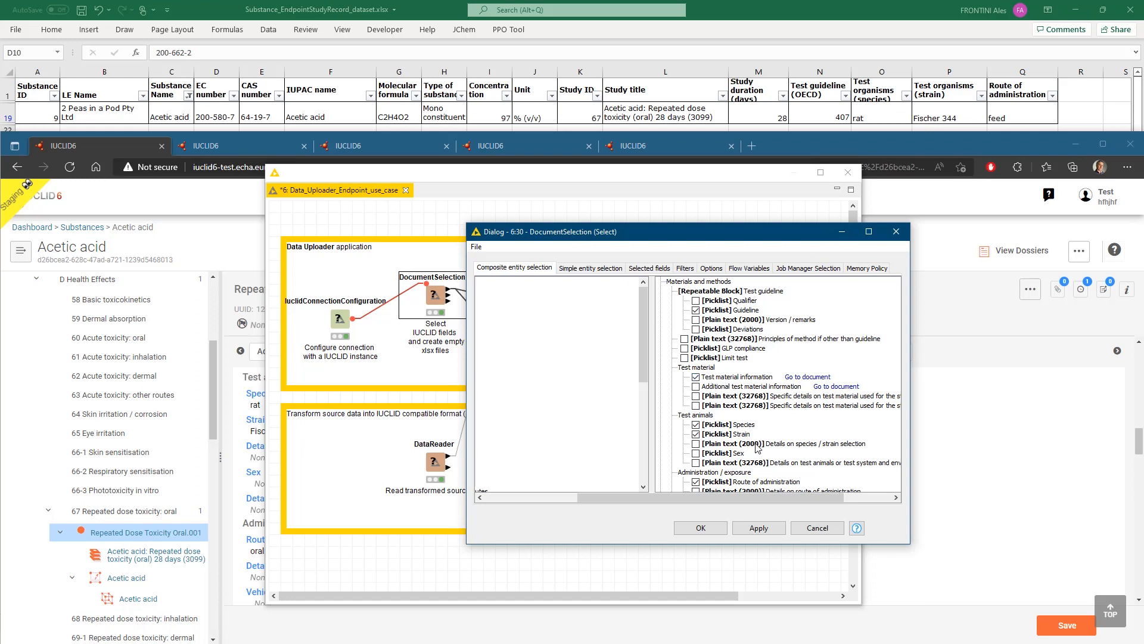
{"action": "scroll", "coordinate": [741, 472], "scroll_direction": "down", "scroll_amount": 1}
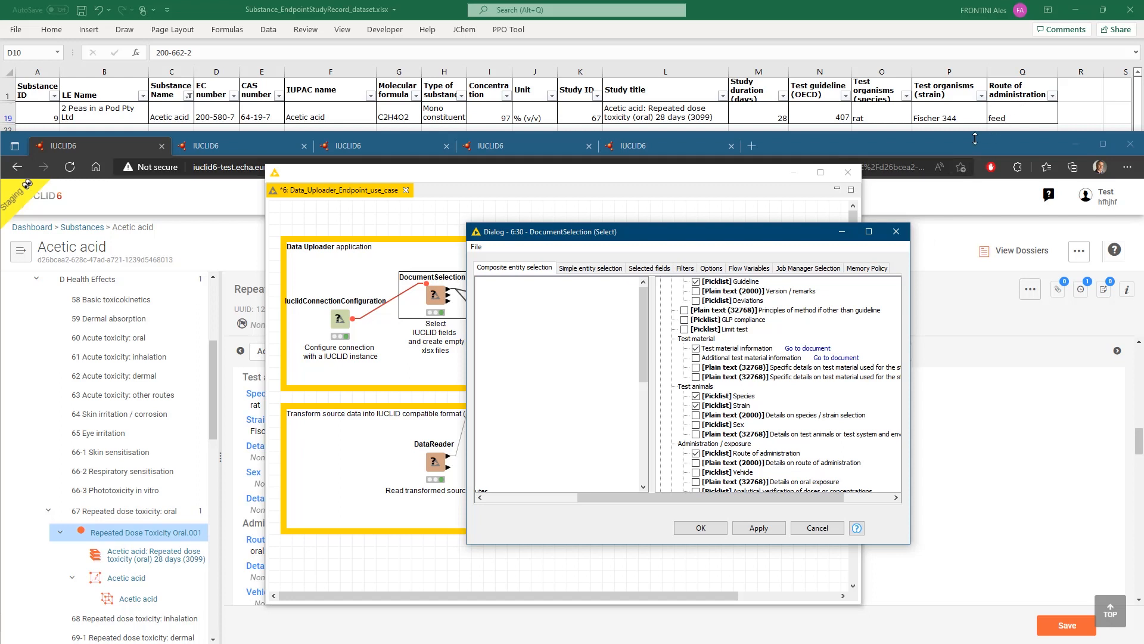
{"action": "left_click_drag", "start_coordinate": [749, 497], "coordinate": [808, 502]}
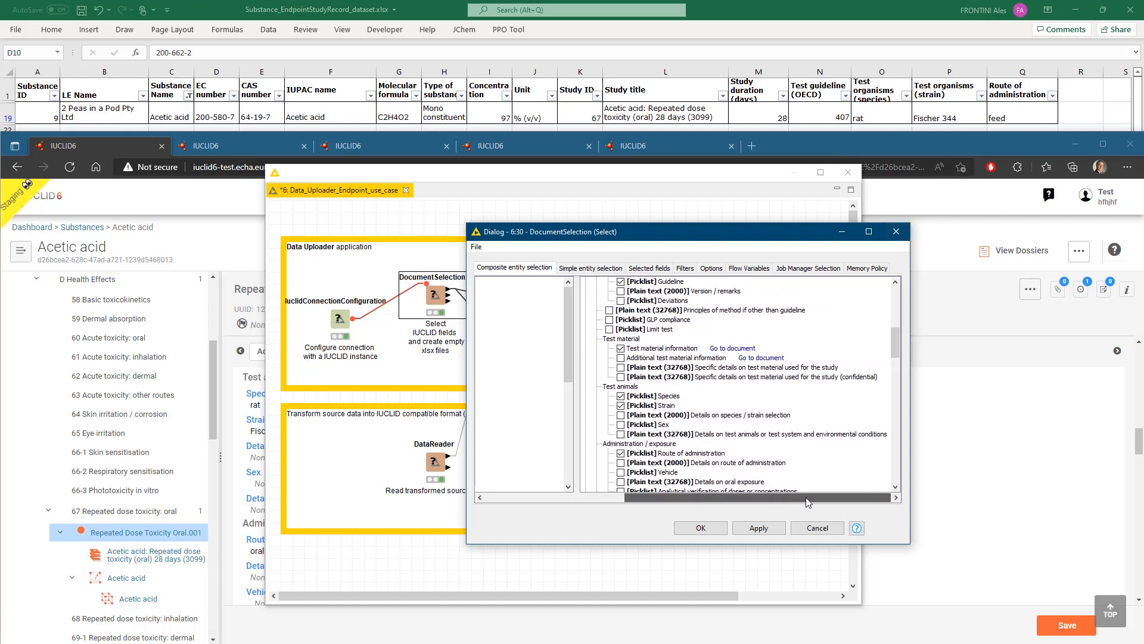
{"action": "scroll", "coordinate": [717, 428], "scroll_direction": "down", "scroll_amount": 2}
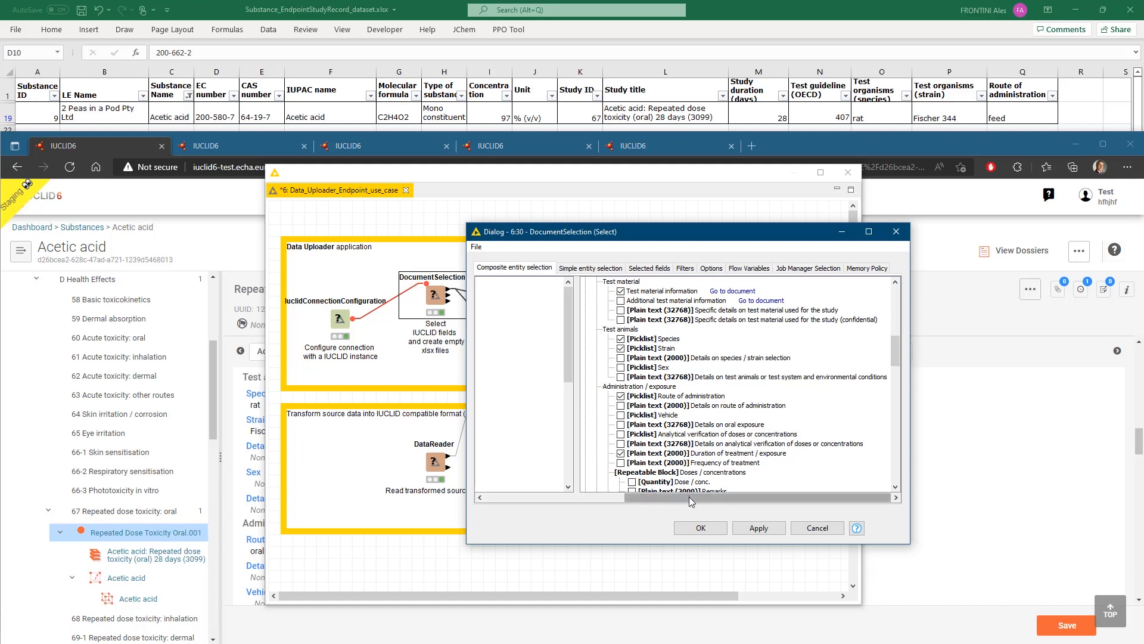
{"action": "left_click_drag", "start_coordinate": [689, 499], "coordinate": [682, 497]}
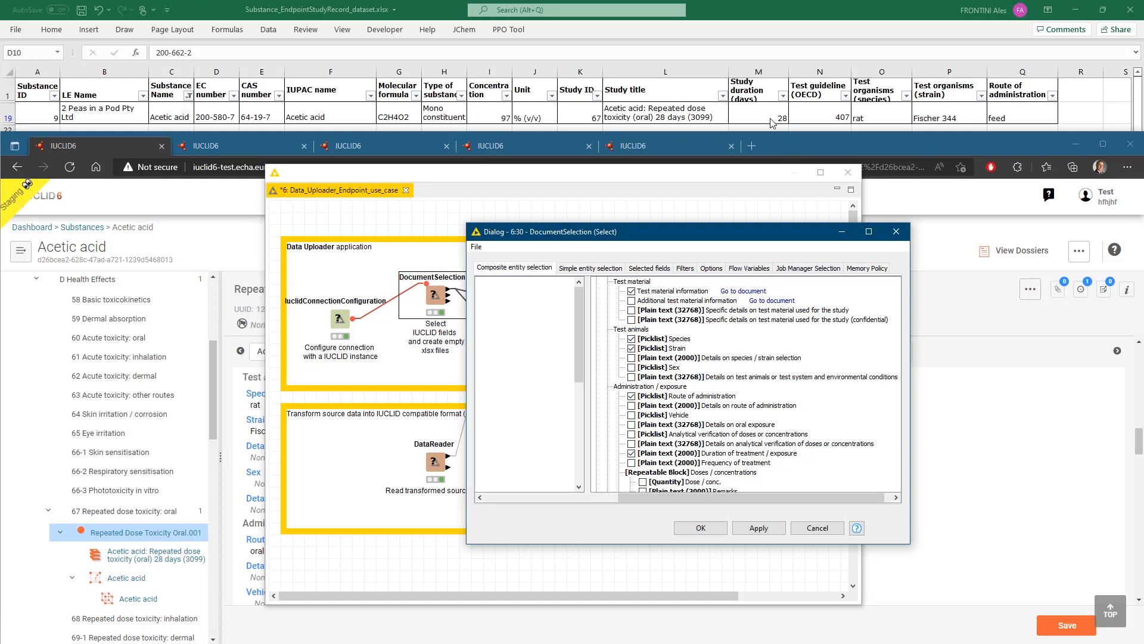
{"action": "scroll", "coordinate": [701, 442], "scroll_direction": "down", "scroll_amount": 1}
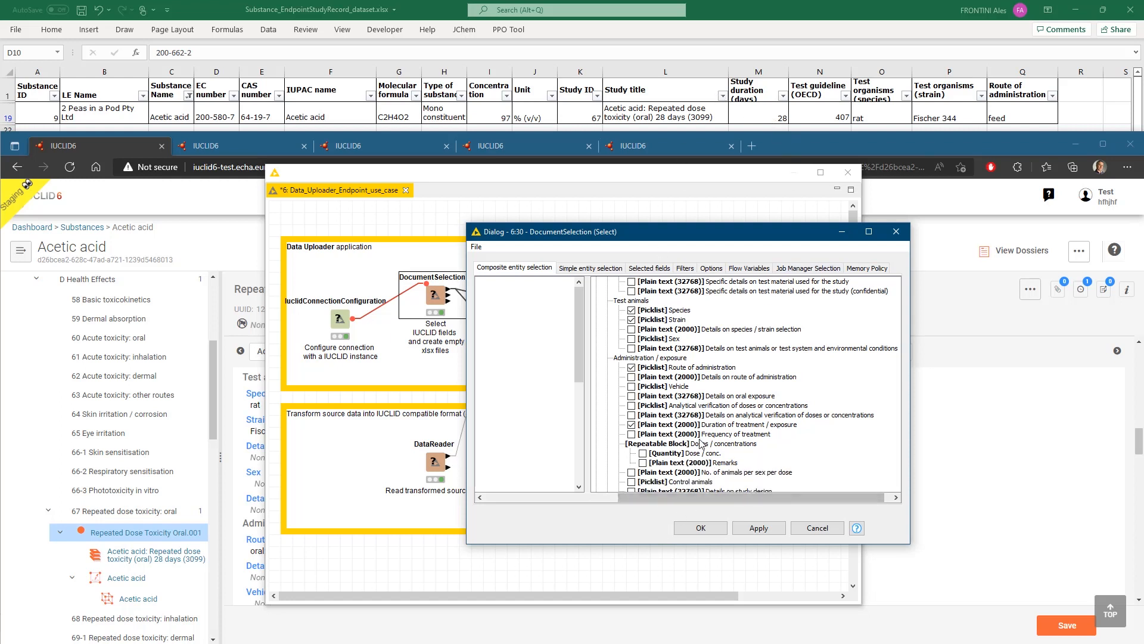
Check the endpoint study record's remaining fields down to Applicant's summary and conclusion, and close the DocumentSelection configuration without saving.
{"action": "scroll", "coordinate": [700, 442], "scroll_direction": "down", "scroll_amount": 8}
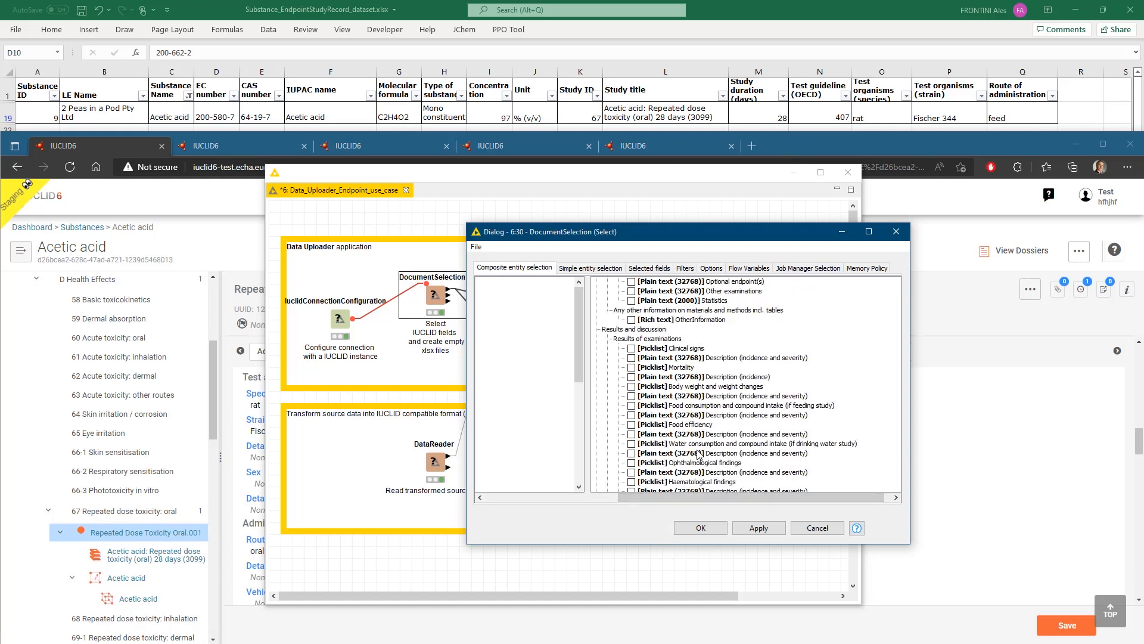
{"action": "scroll", "coordinate": [700, 455], "scroll_direction": "down", "scroll_amount": 12}
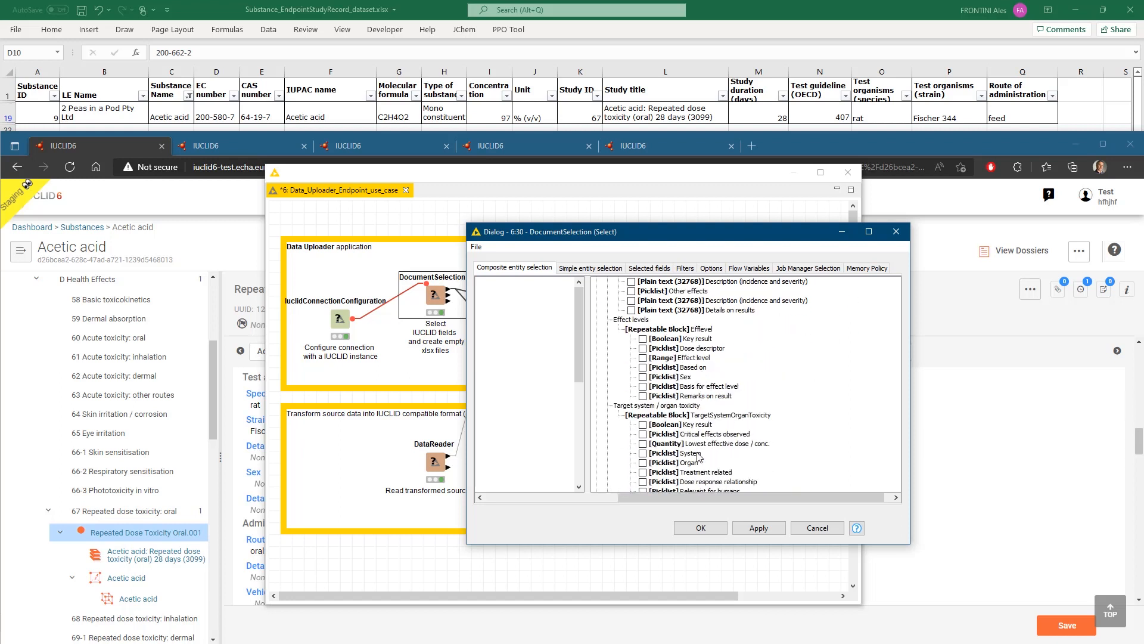
{"action": "scroll", "coordinate": [699, 457], "scroll_direction": "down", "scroll_amount": 5}
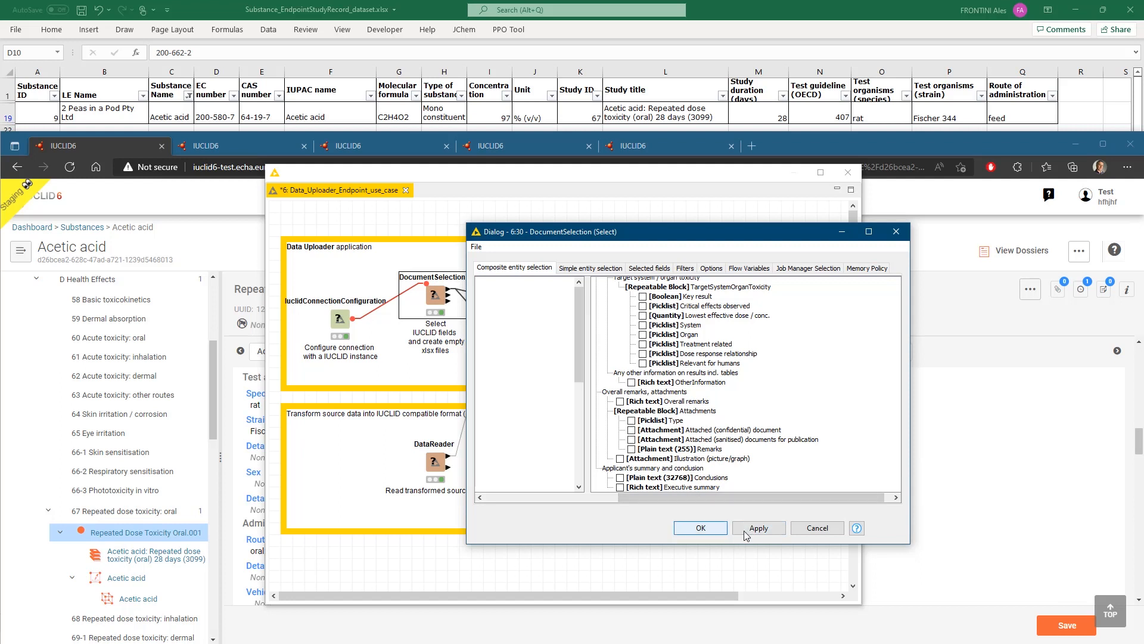
{"action": "left_click", "coordinate": [799, 529]}
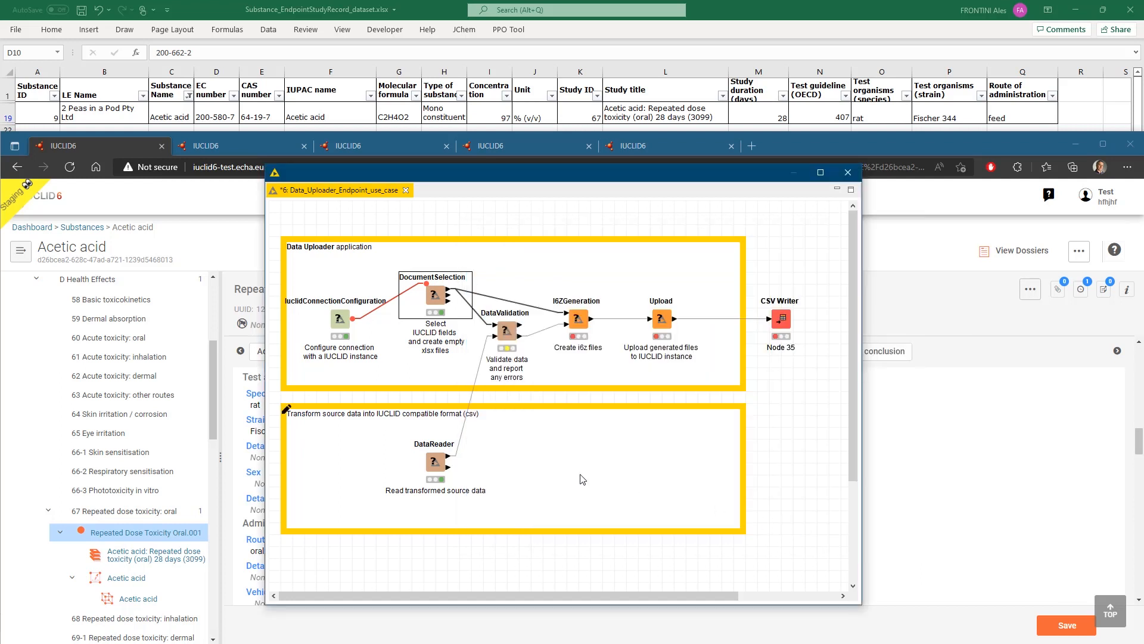
Open the Visualize IUCLID data schema view of the DocumentSelection node and maximize it.
{"action": "right_click", "coordinate": [435, 298]}
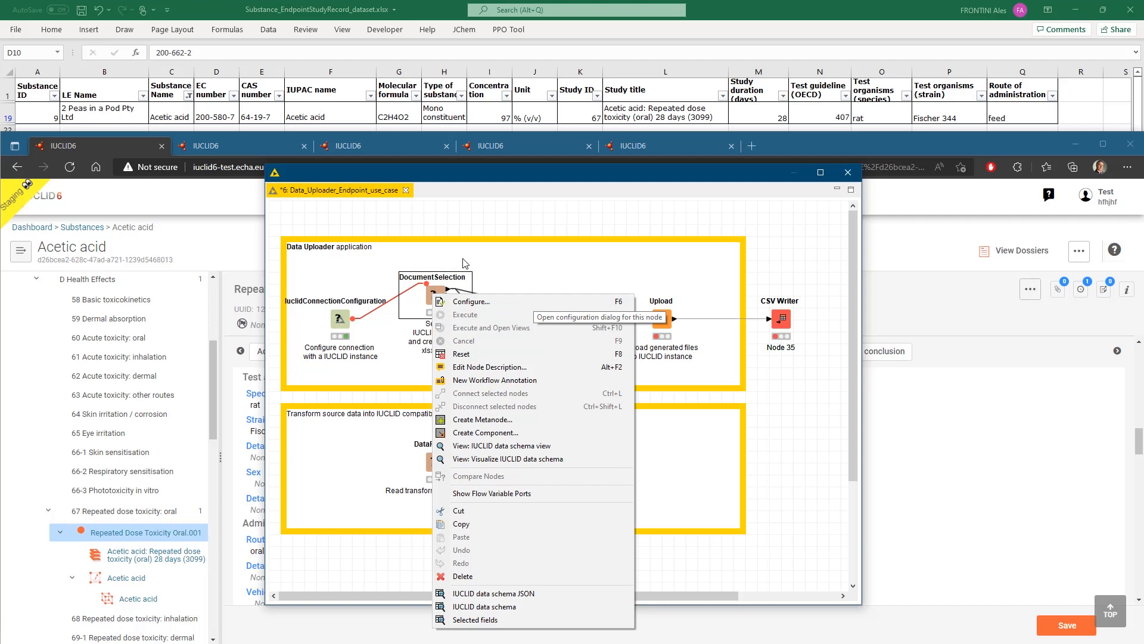
{"action": "right_click", "coordinate": [444, 277]}
{"action": "right_click", "coordinate": [431, 288]}
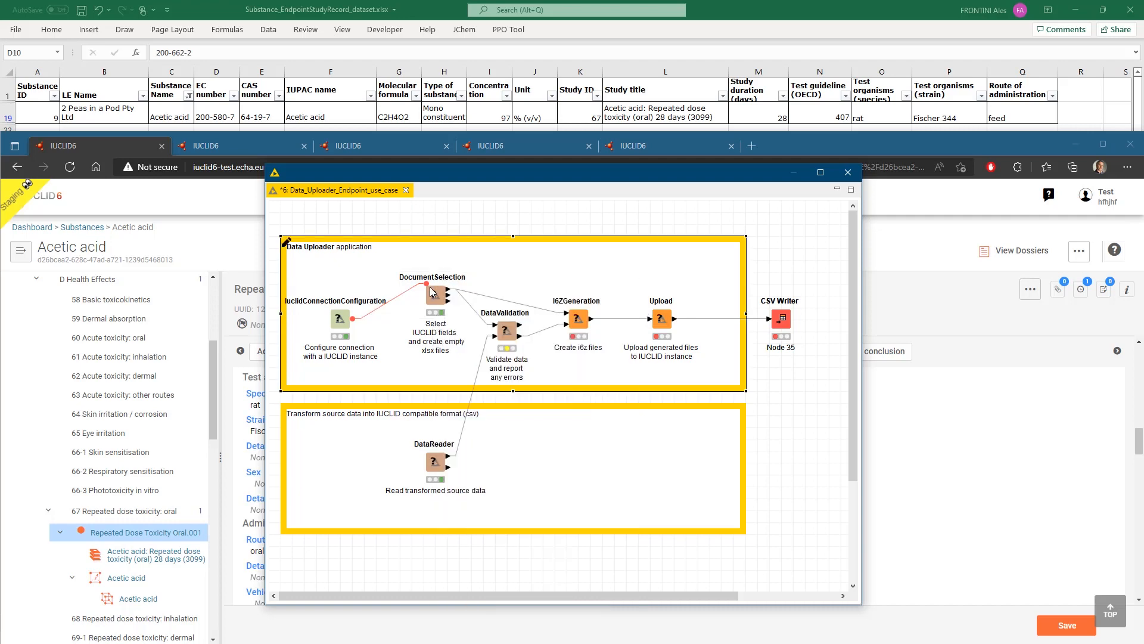
{"action": "right_click", "coordinate": [432, 291]}
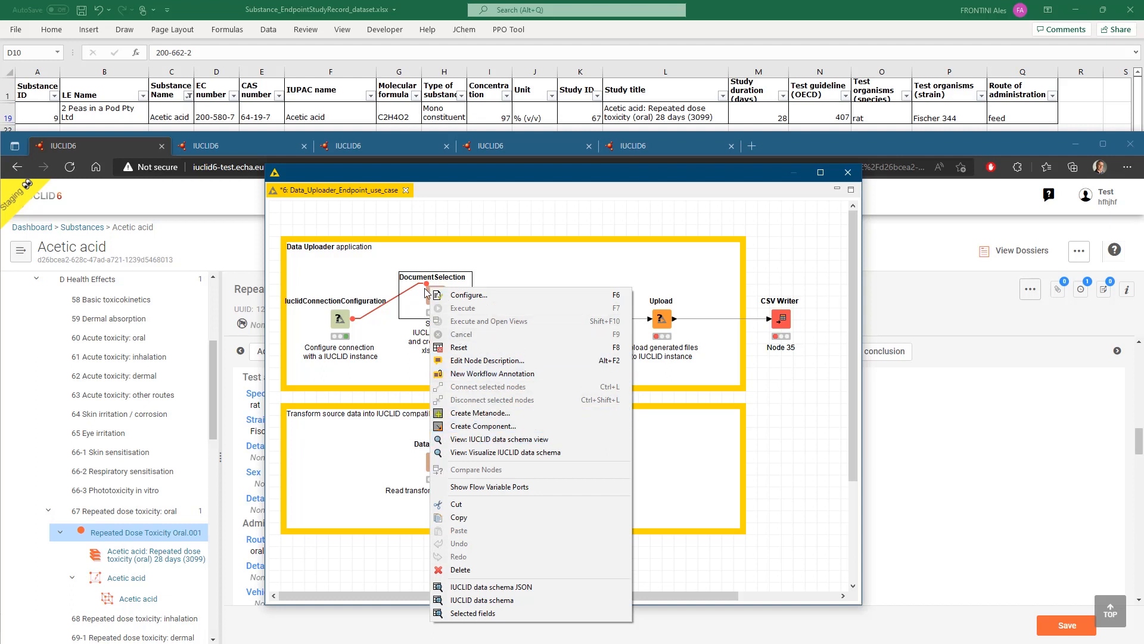
{"action": "left_click", "coordinate": [473, 458]}
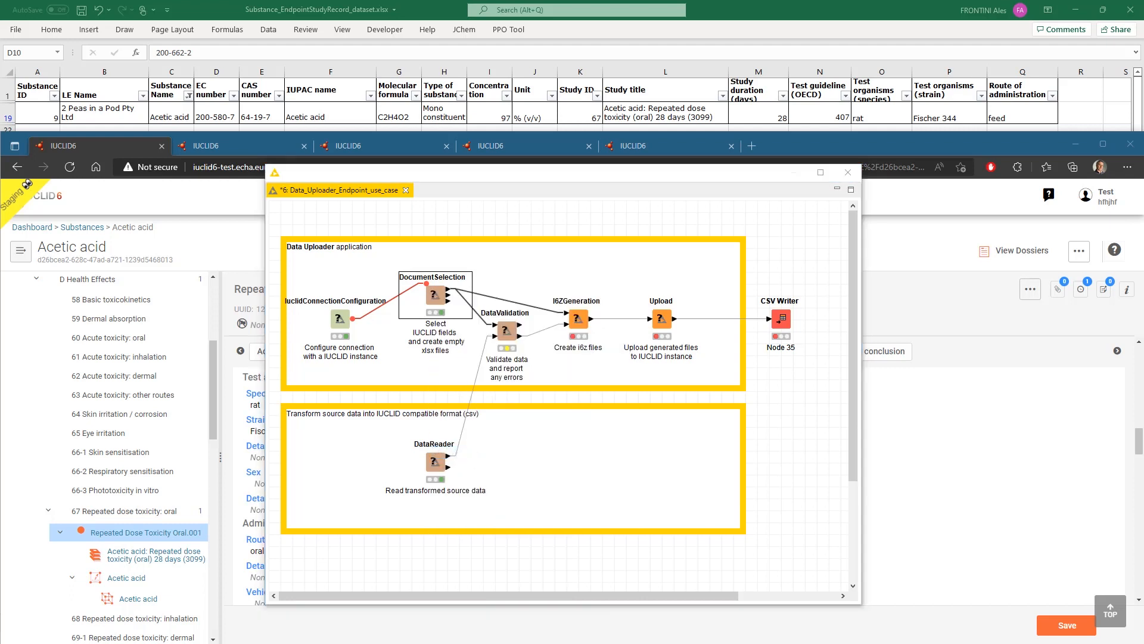
{"action": "left_click_drag", "start_coordinate": [458, 181], "coordinate": [650, 167]}
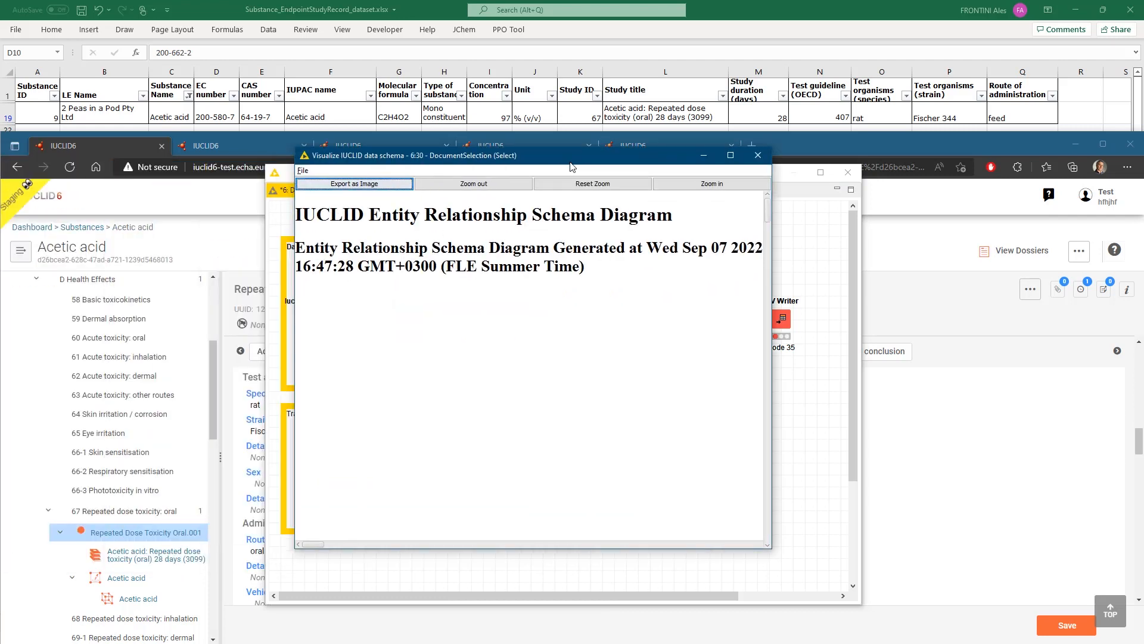
{"action": "double_click", "coordinate": [726, 165]}
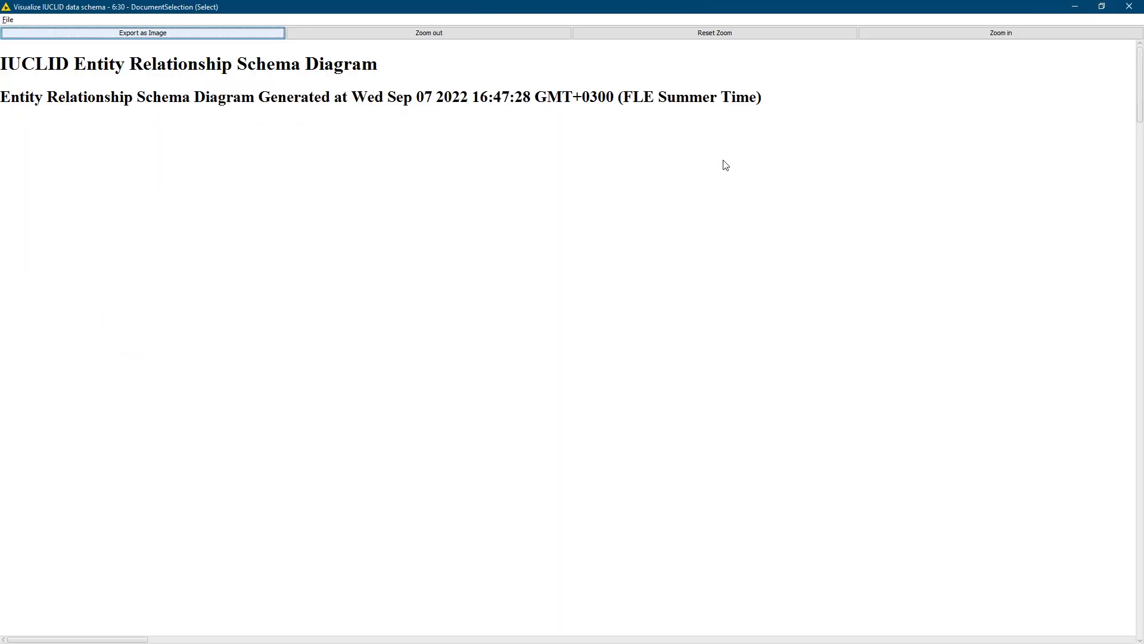
Zoom out the entity relationship schema diagram and examine the links between the substance, legal entity, literature and endpoint study record entities.
{"action": "left_click", "coordinate": [501, 37]}
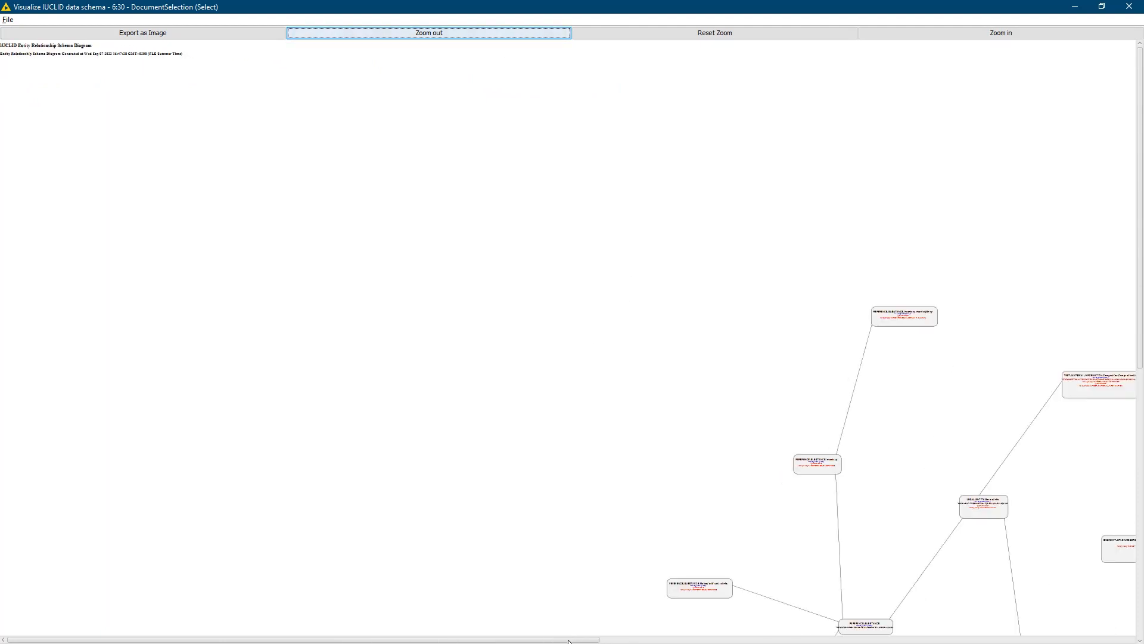
{"action": "left_click_drag", "start_coordinate": [566, 639], "coordinate": [715, 639]}
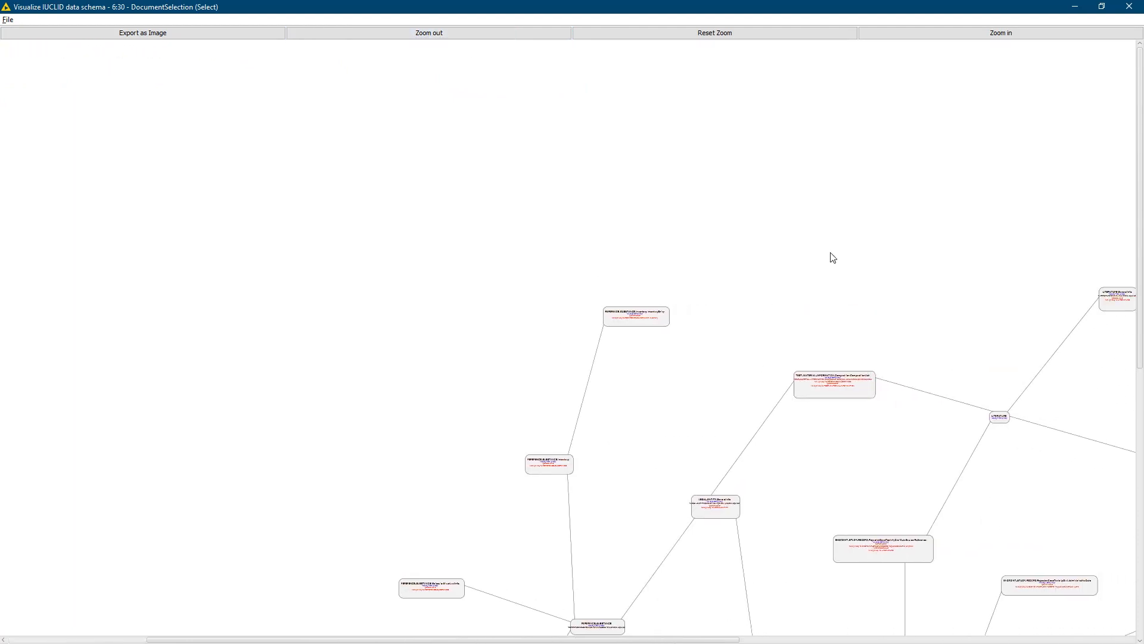
{"action": "left_click_drag", "start_coordinate": [1141, 136], "coordinate": [1138, 294]}
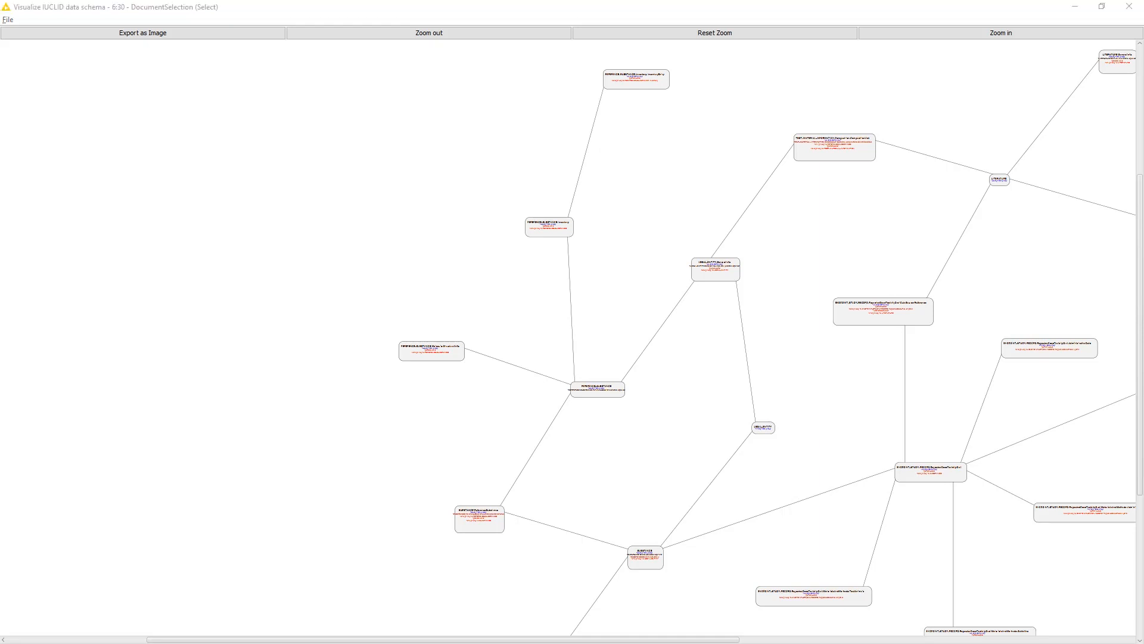
Switch to File Explorer and open the Substance_EndpointStudyRecord_use_case folder inside DataUploader.
{"action": "key", "text": "alt+Tab"}
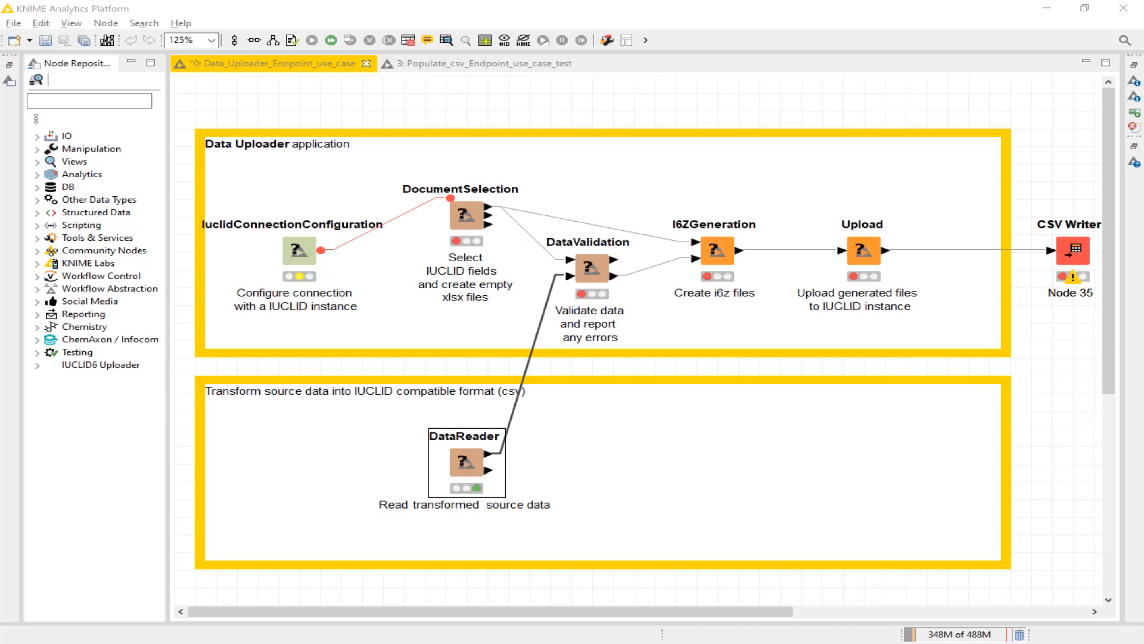
{"action": "key", "text": "alt+Tab"}
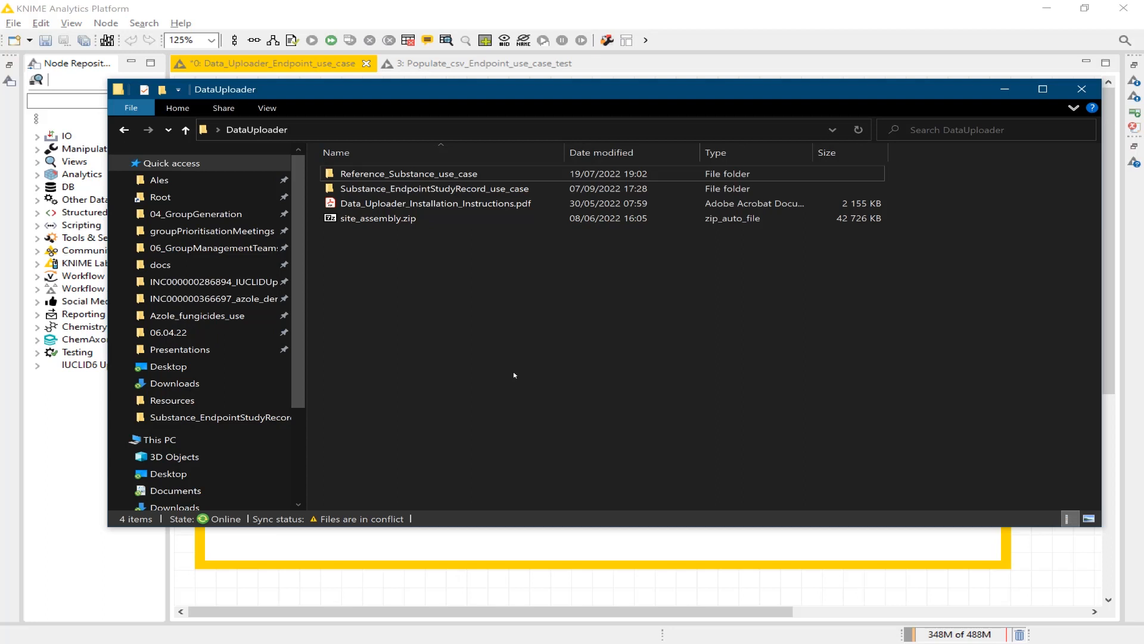
{"action": "double_click", "coordinate": [478, 190]}
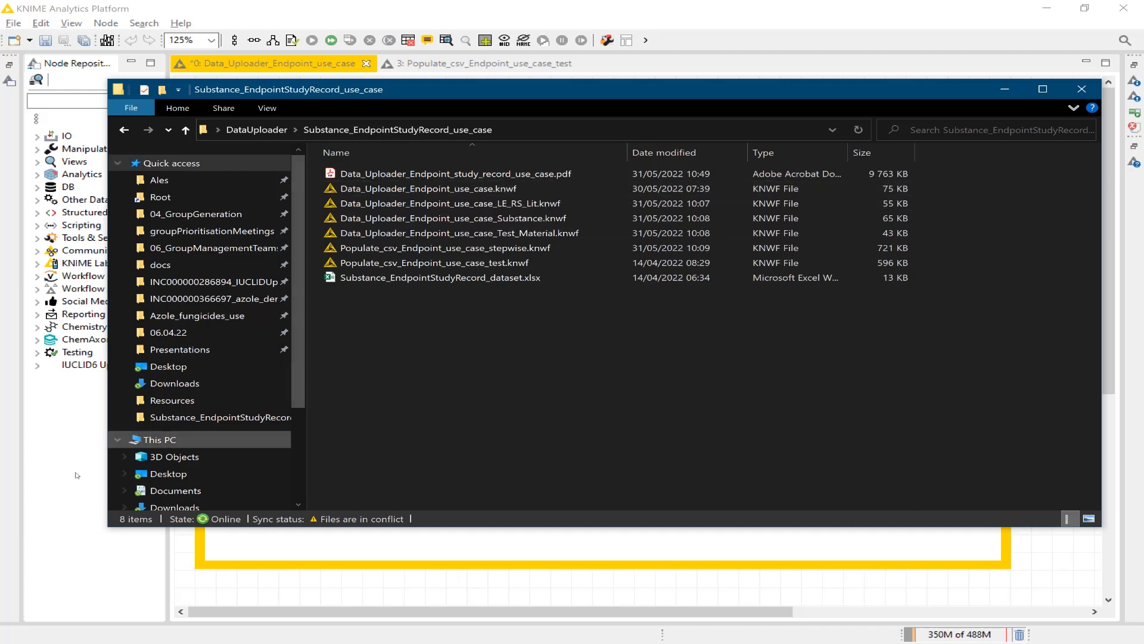
Return to the Data_Uploader_Endpoint_use_case workflow in KNIME and bring up the available actions for the IuclidConnectionConfiguration node.
{"action": "left_click", "coordinate": [95, 498]}
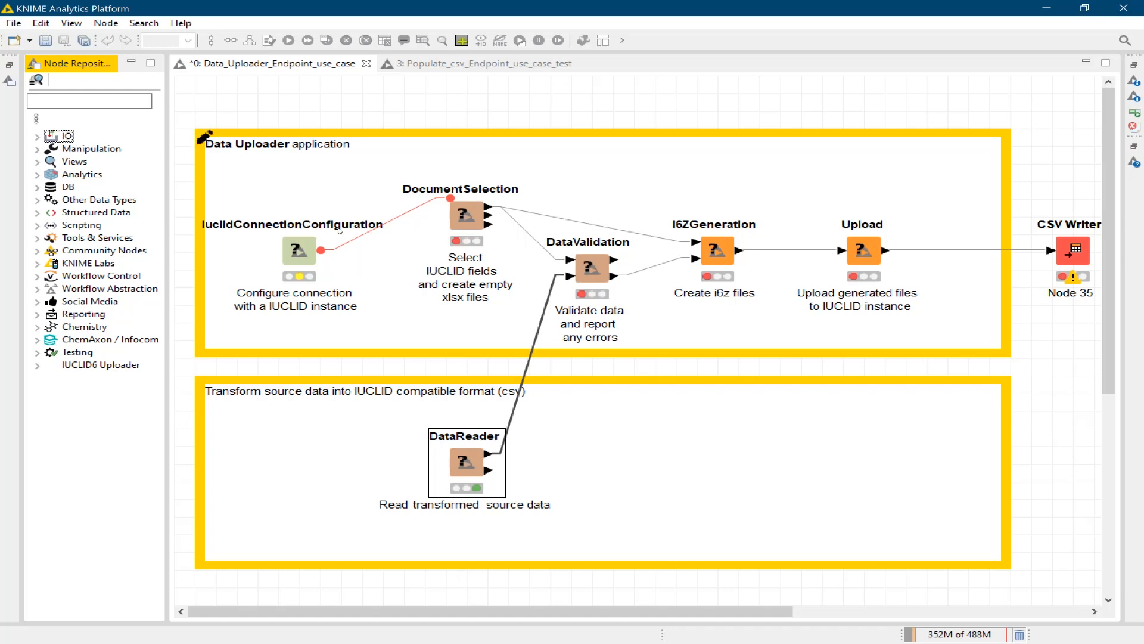
{"action": "right_click", "coordinate": [295, 249]}
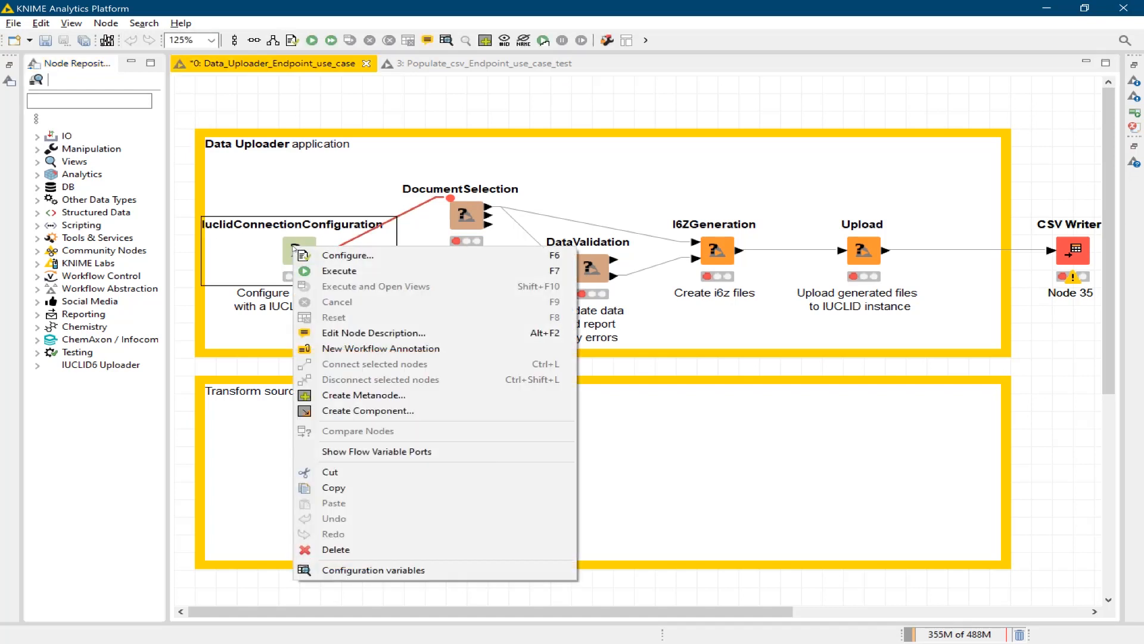
{"action": "left_click", "coordinate": [335, 257]}
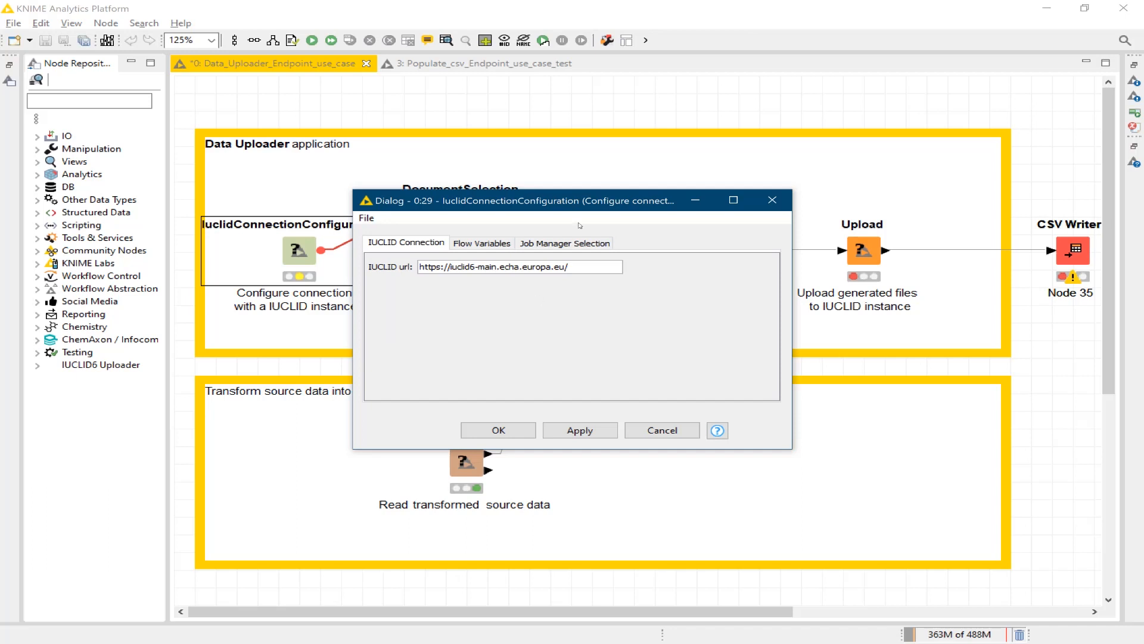
{"action": "left_click_drag", "start_coordinate": [571, 266], "coordinate": [415, 255]}
{"action": "key", "text": "ctrl+c"}
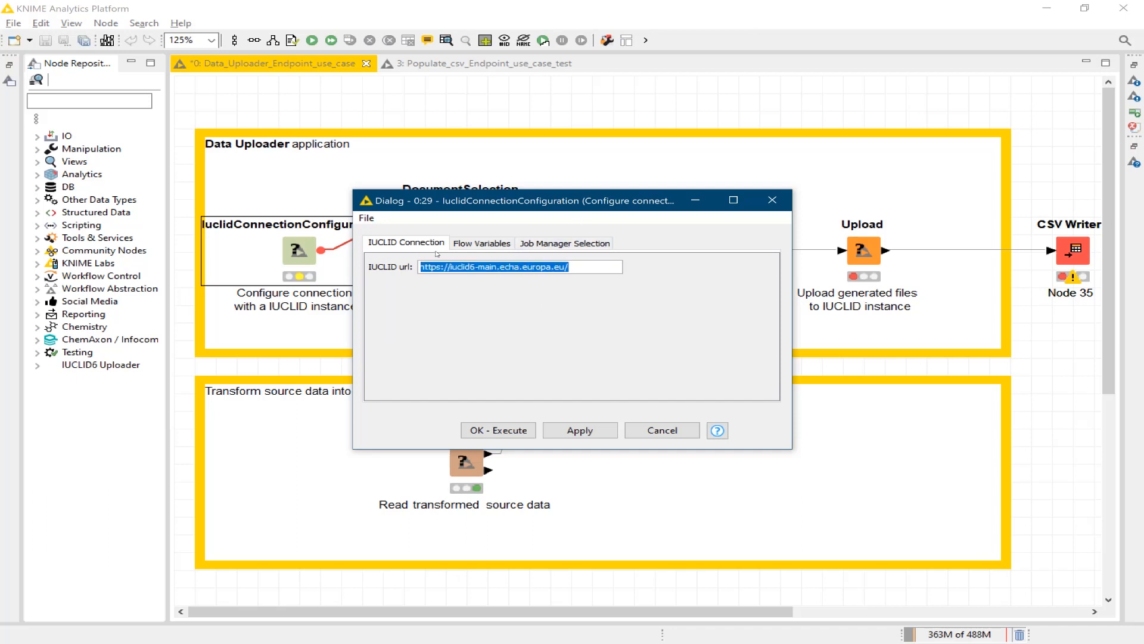
{"action": "key", "text": "ctrl+v"}
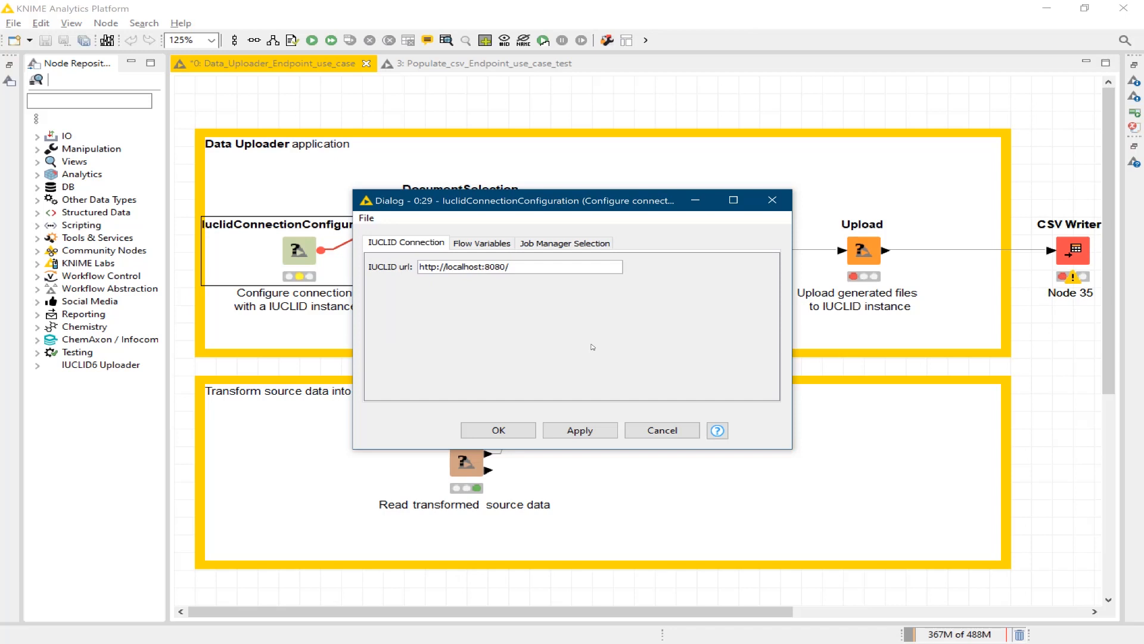
{"action": "left_click", "coordinate": [511, 435]}
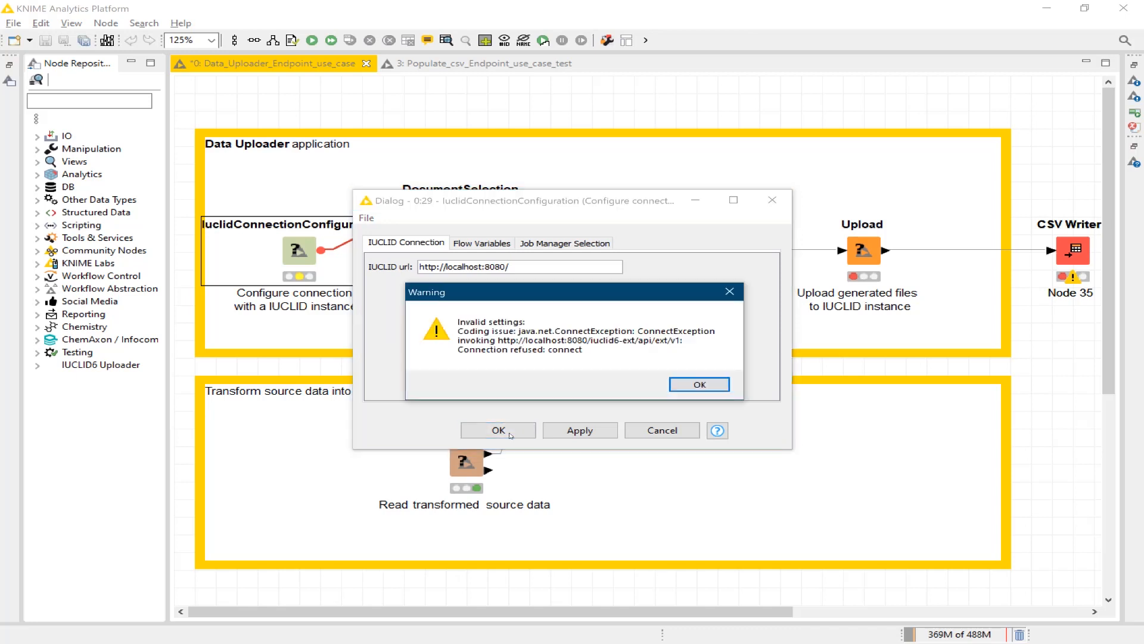
{"action": "left_click", "coordinate": [692, 385]}
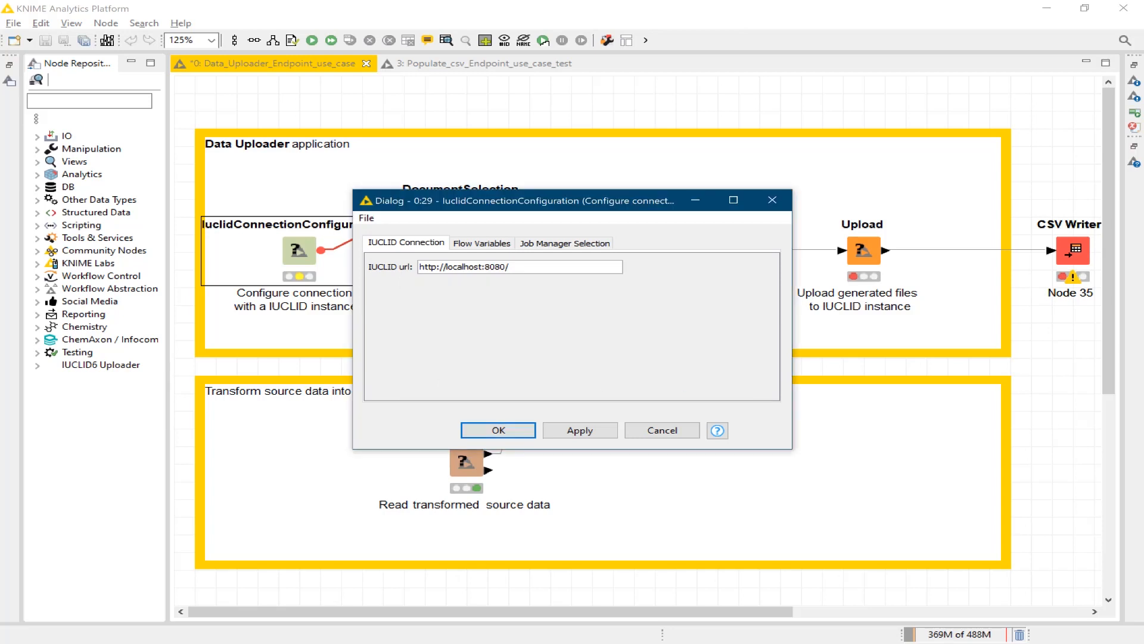
{"action": "key", "text": "ctrl+a"}
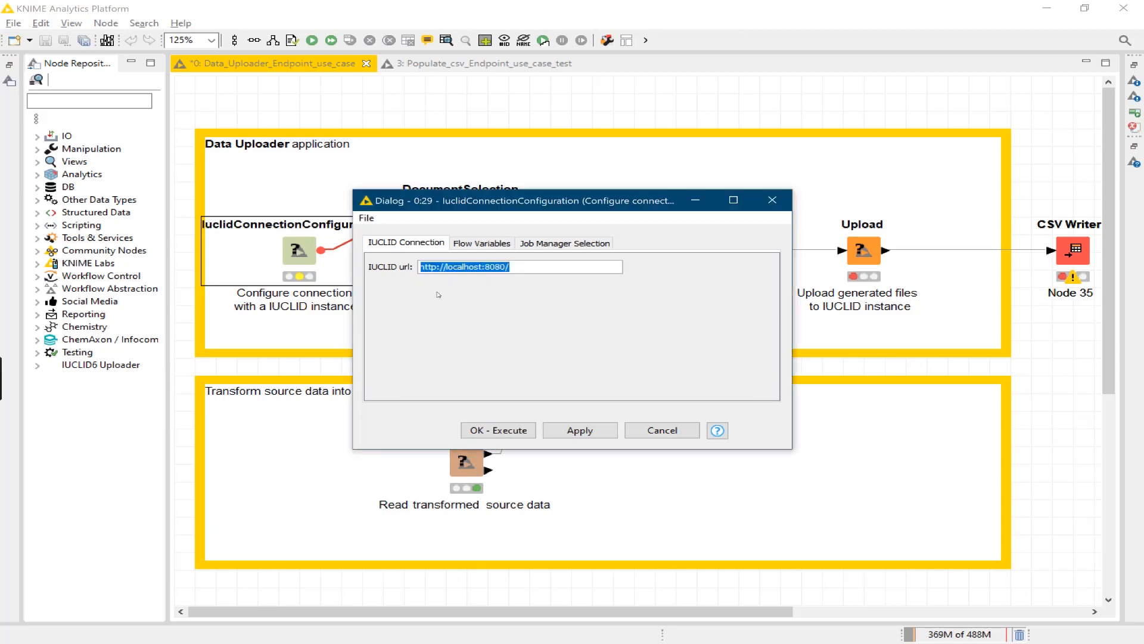
{"action": "key", "text": "ctrl+v"}
{"action": "left_click", "coordinate": [499, 430]}
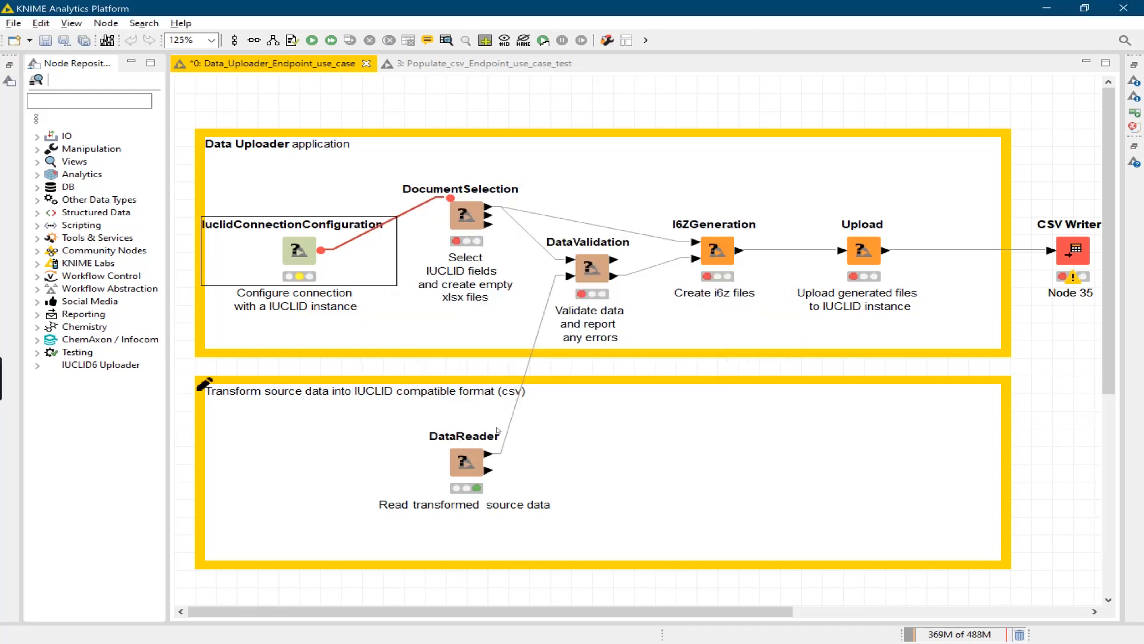
{"action": "right_click", "coordinate": [304, 251]}
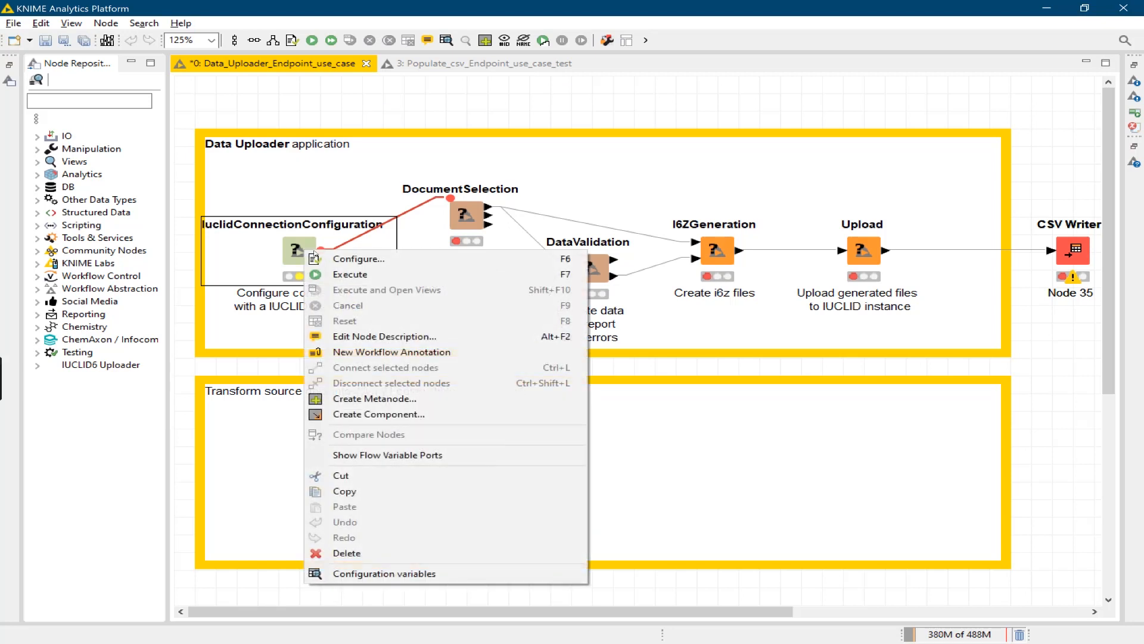
{"action": "left_click", "coordinate": [352, 275]}
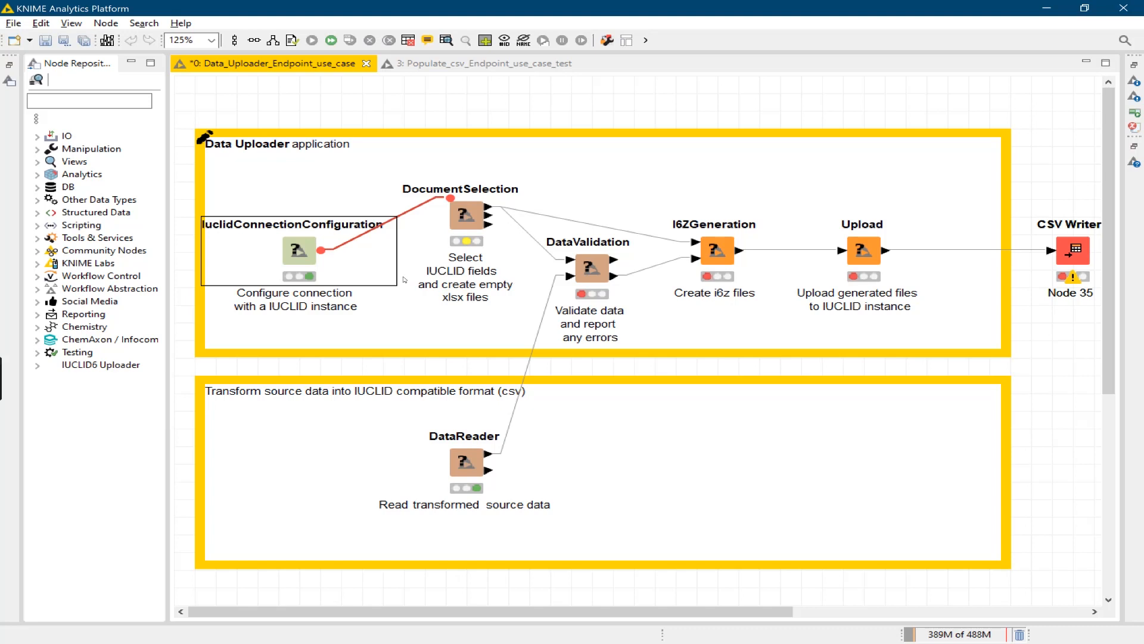
Copy the path of EndpointUseCase's XLSX_DataFiles folder from File Explorer and set it as the DocumentSelection node's data files directory.
{"action": "double_click", "coordinate": [460, 218]}
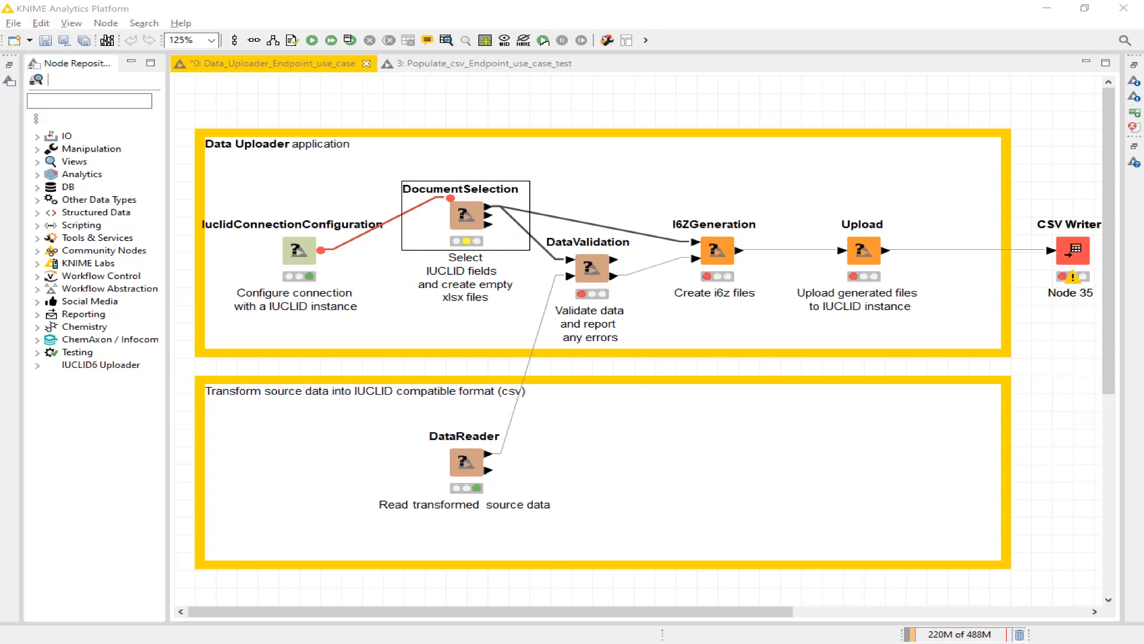
{"action": "right_click", "coordinate": [473, 219]}
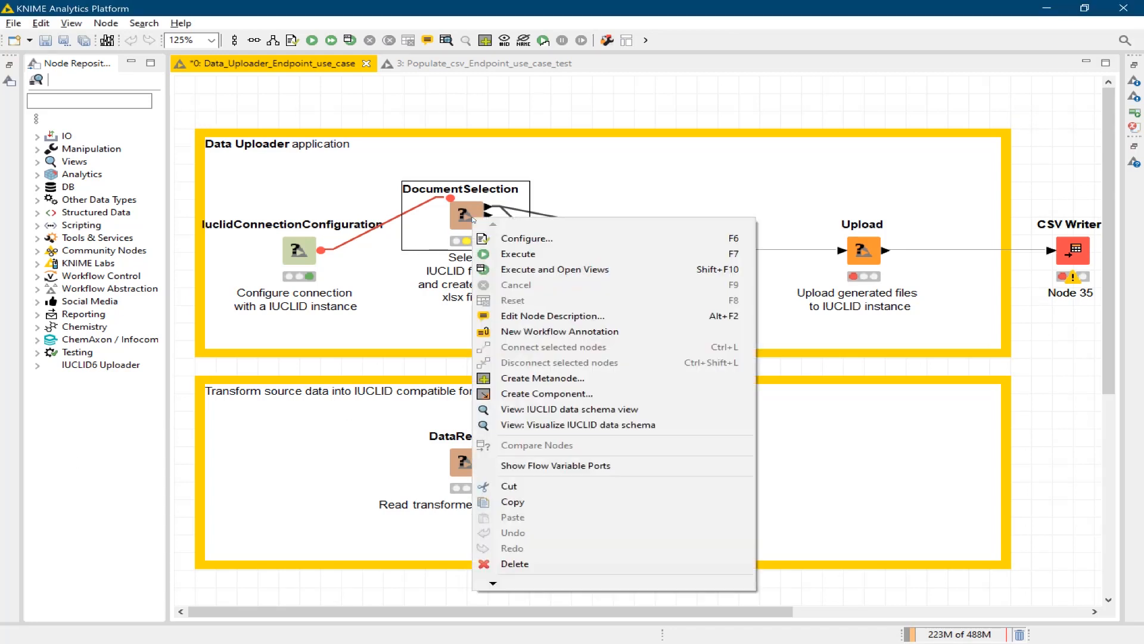
{"action": "left_click", "coordinate": [525, 239]}
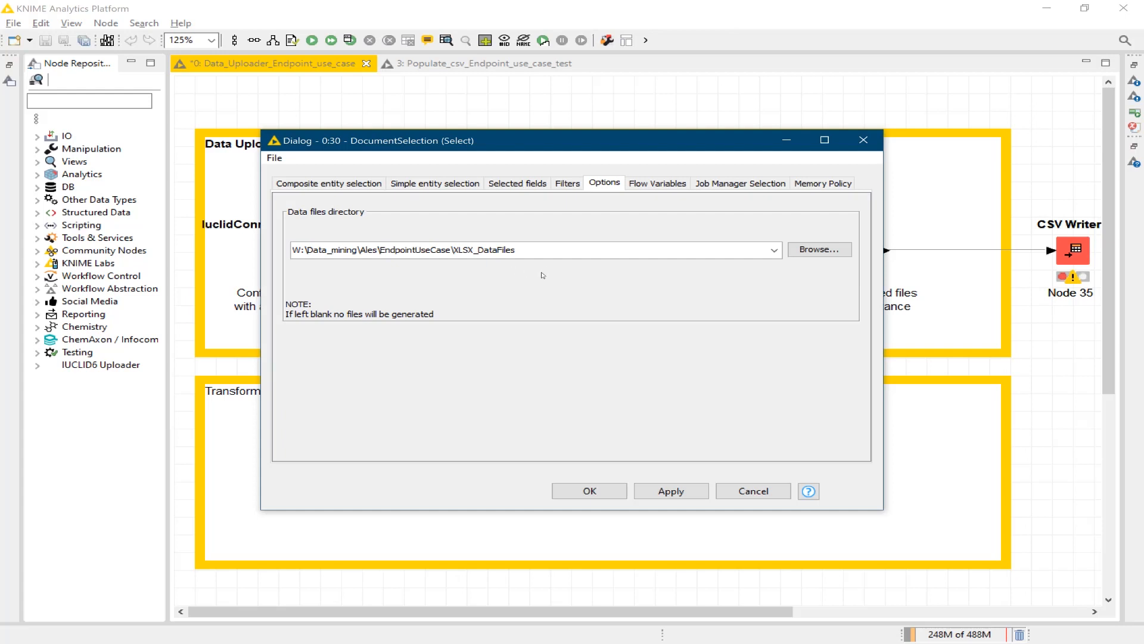
{"action": "key", "text": "alt+Tab"}
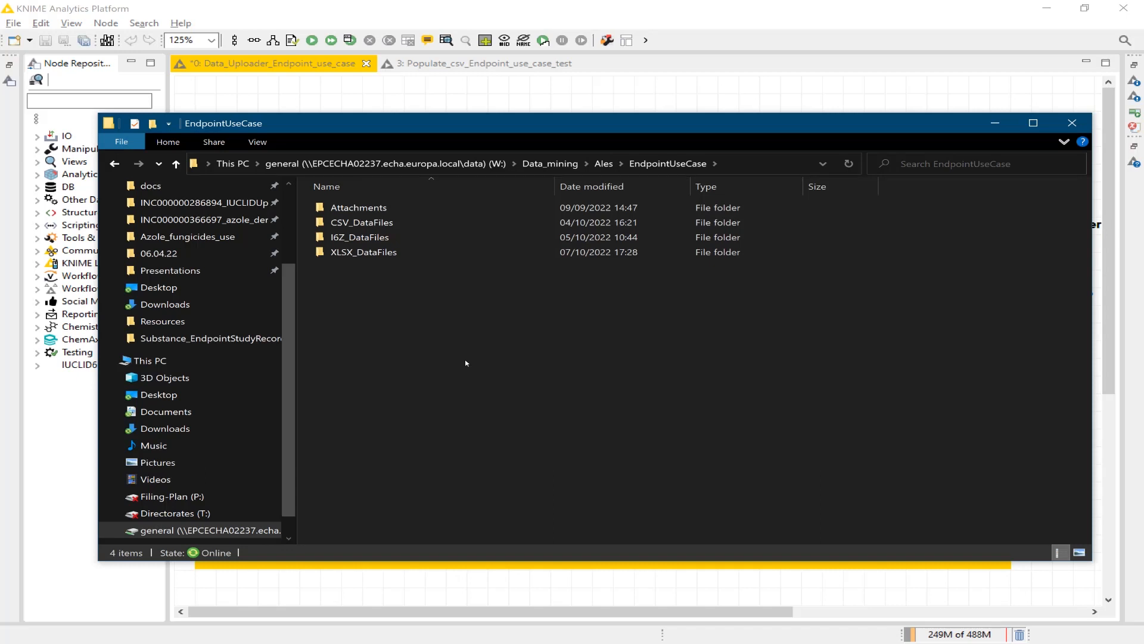
{"action": "double_click", "coordinate": [405, 255]}
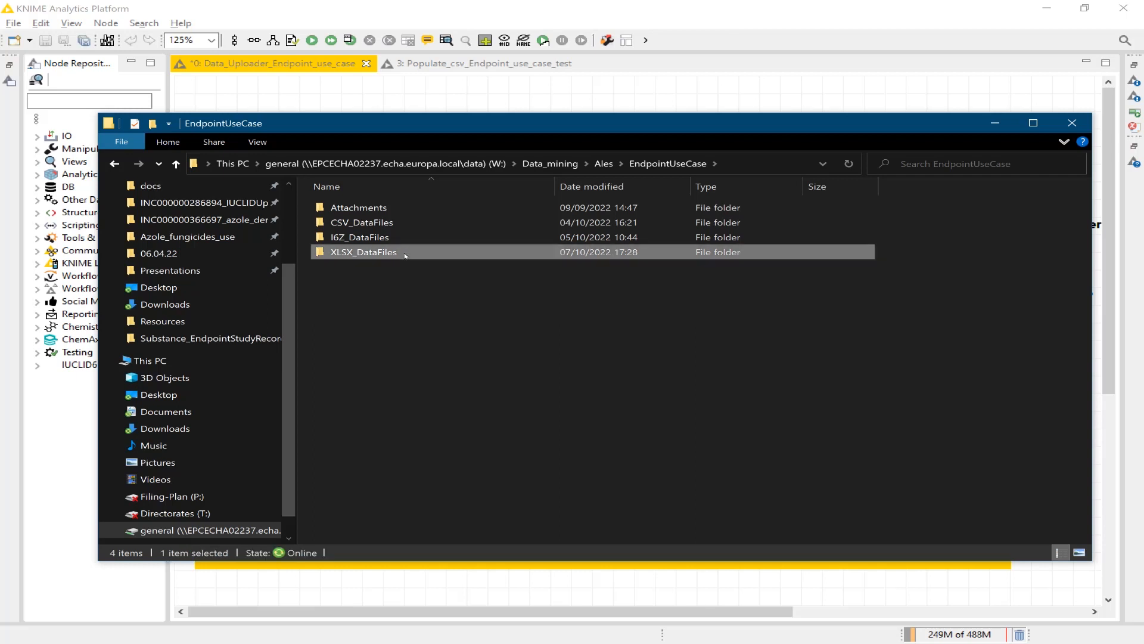
{"action": "left_click", "coordinate": [766, 164]}
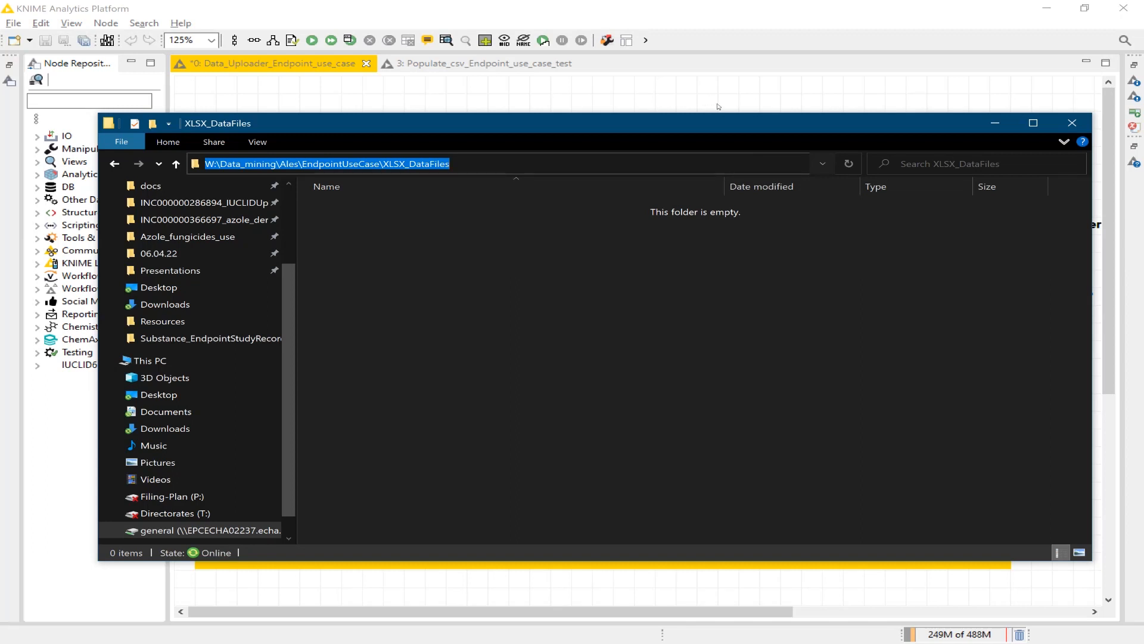
{"action": "left_click", "coordinate": [930, 84]}
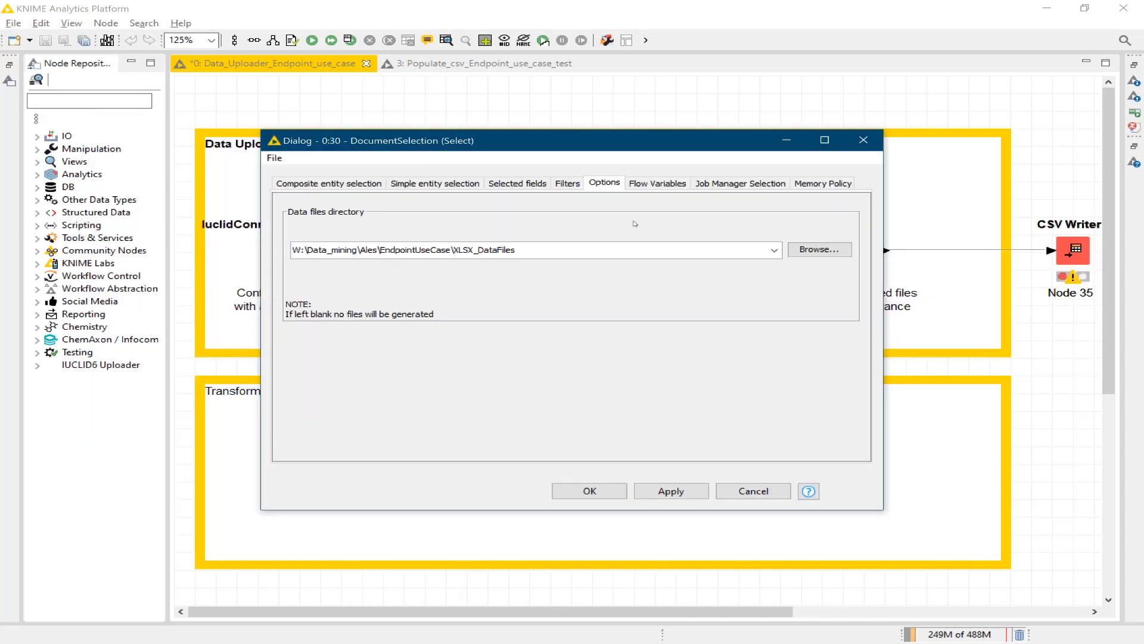
{"action": "left_click_drag", "start_coordinate": [613, 254], "coordinate": [152, 250]}
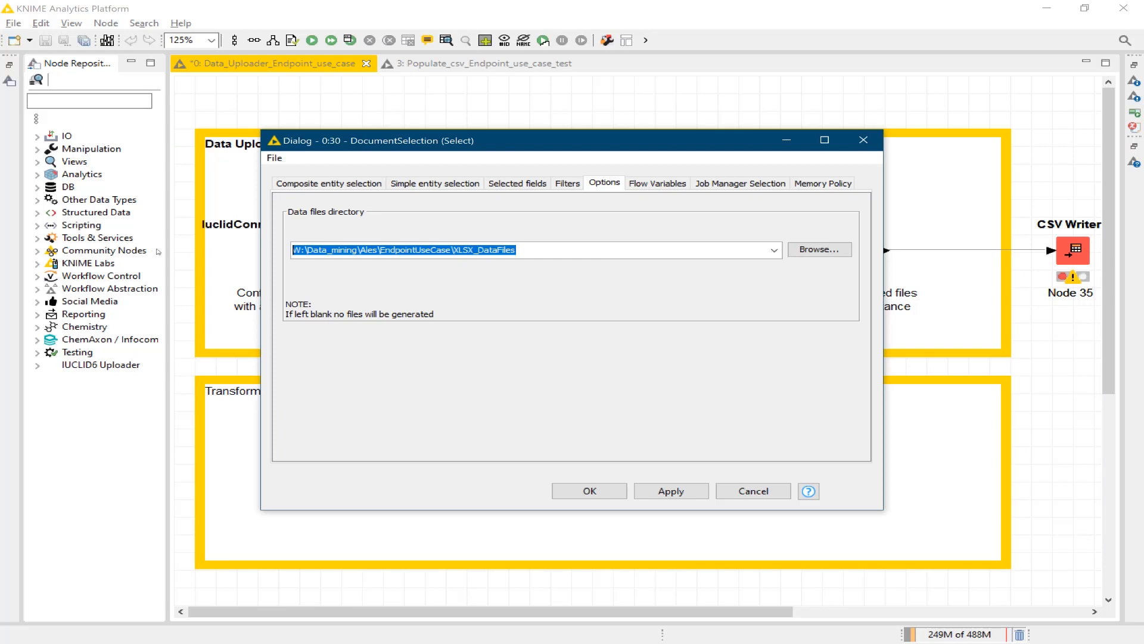
{"action": "key", "text": "ctrl+v"}
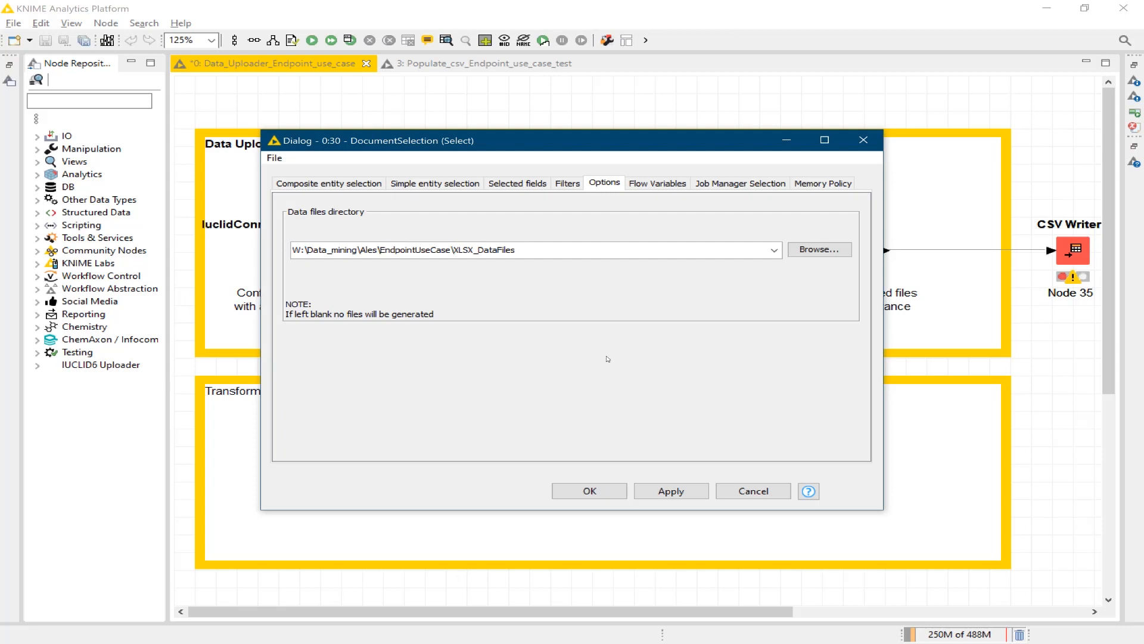
Apply the document filter with working context OECD Harmonised templates (substance) and entity type SUBSTANCE.
{"action": "left_click", "coordinate": [562, 186]}
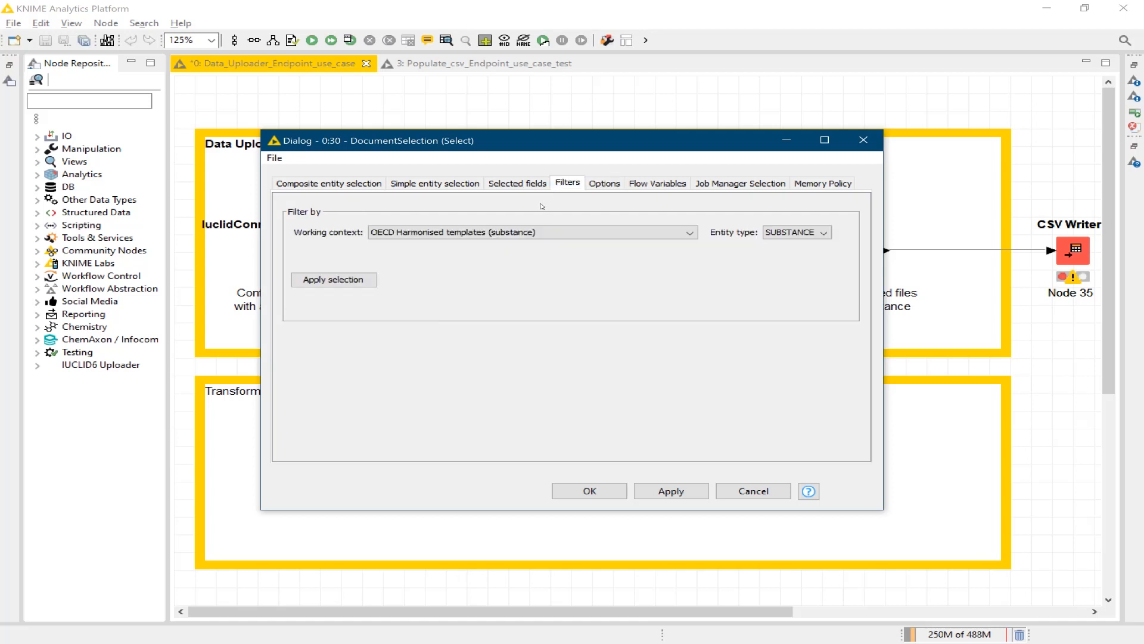
{"action": "left_click", "coordinate": [551, 233]}
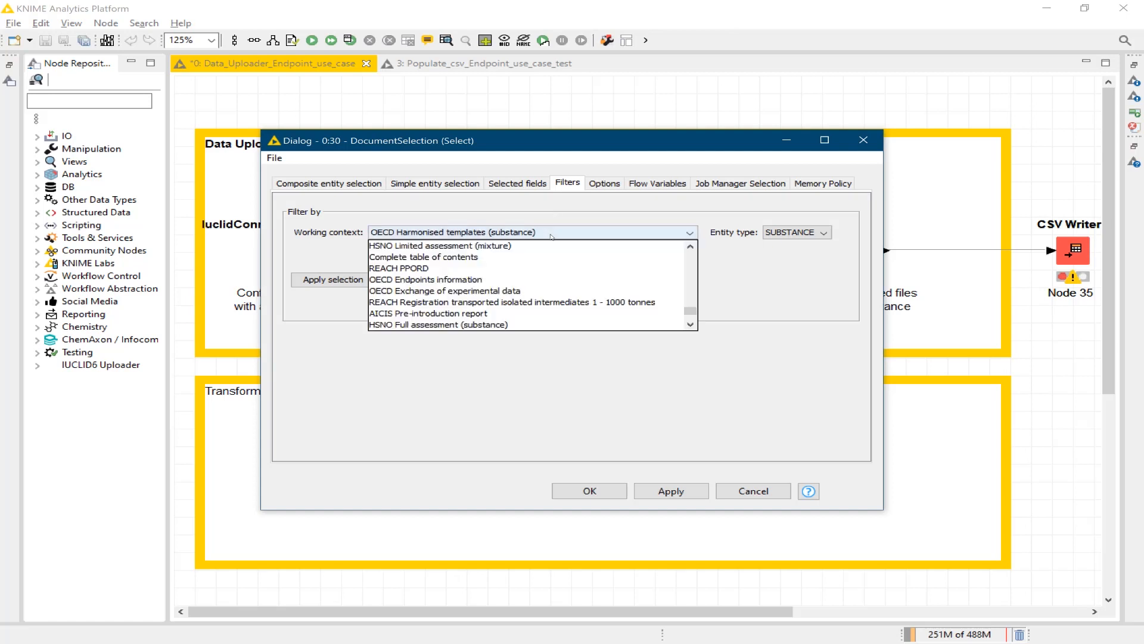
{"action": "left_click", "coordinate": [718, 202]}
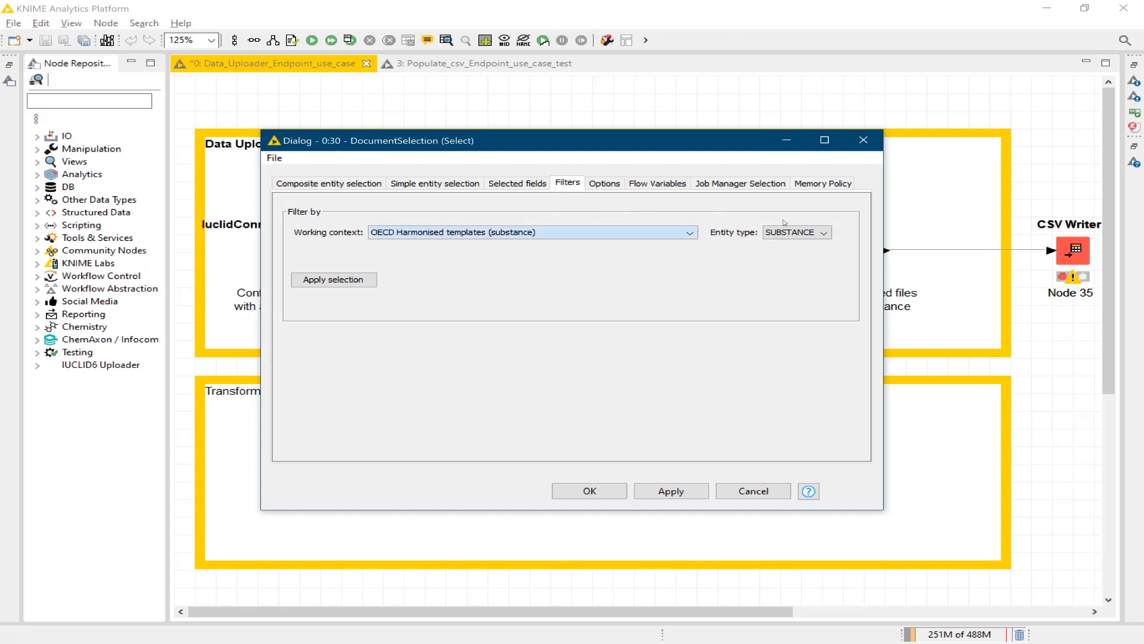
{"action": "left_click", "coordinate": [810, 234]}
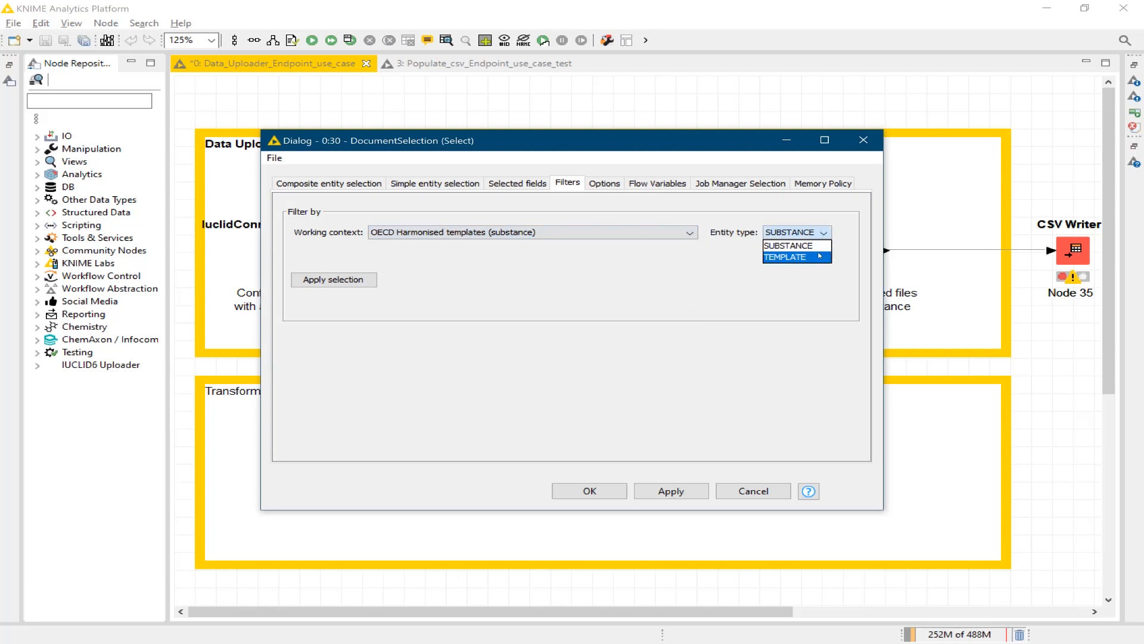
{"action": "left_click", "coordinate": [548, 317]}
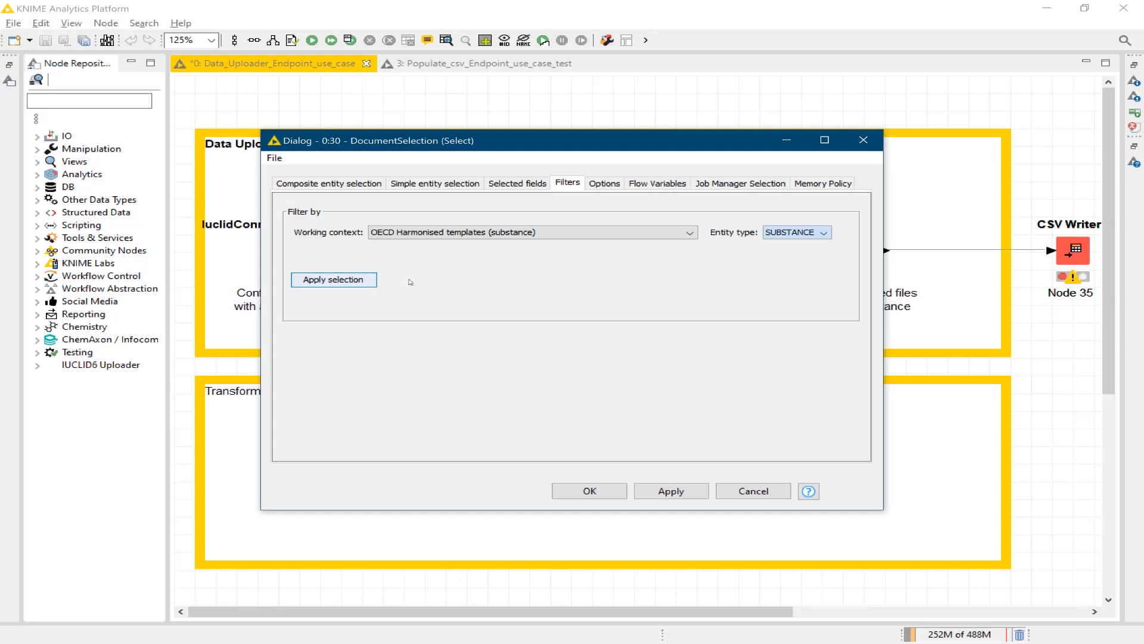
Review which fields are selected for the REFERENCE_SUBSTANCE simple entity, including its inventory and molecular information.
{"action": "left_click", "coordinate": [437, 185]}
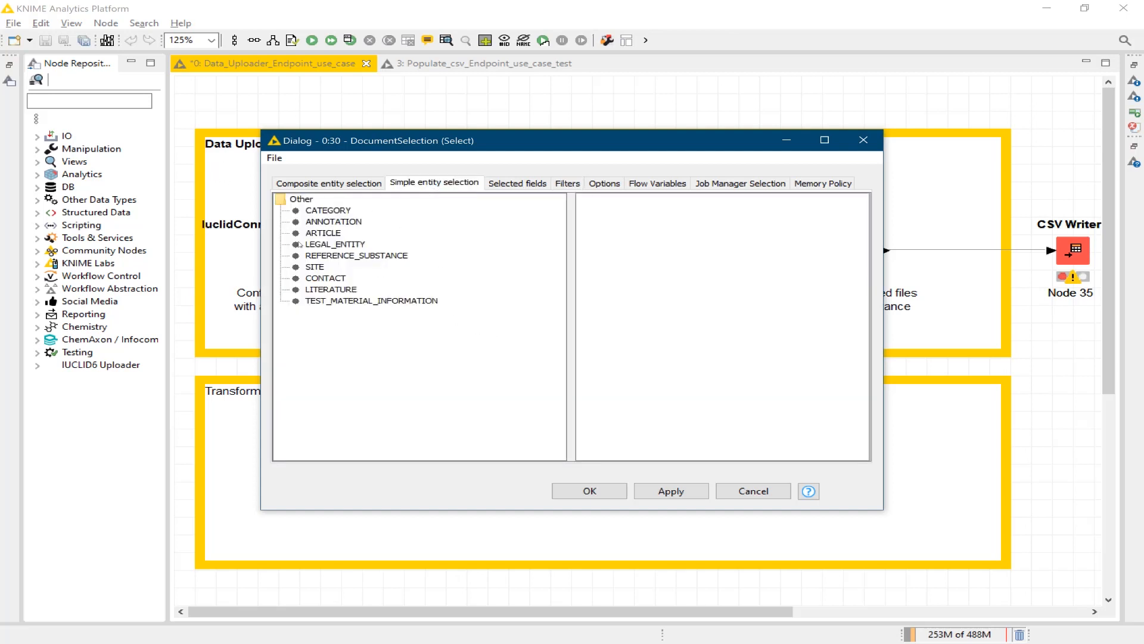
{"action": "left_click", "coordinate": [326, 257]}
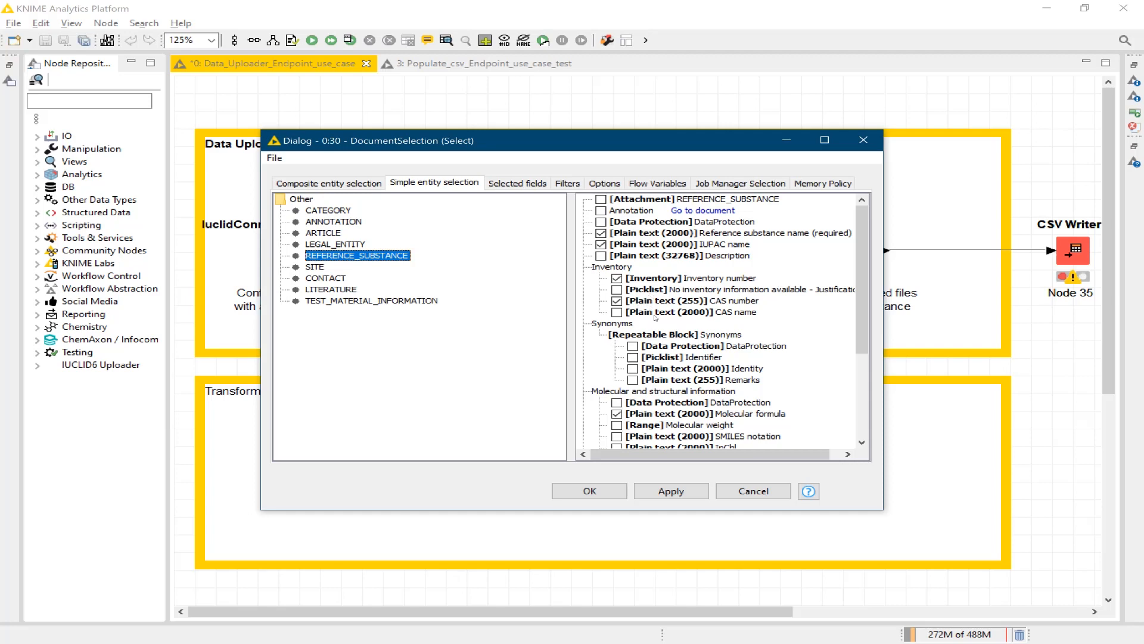
{"action": "scroll", "coordinate": [662, 325], "scroll_direction": "down", "scroll_amount": 4}
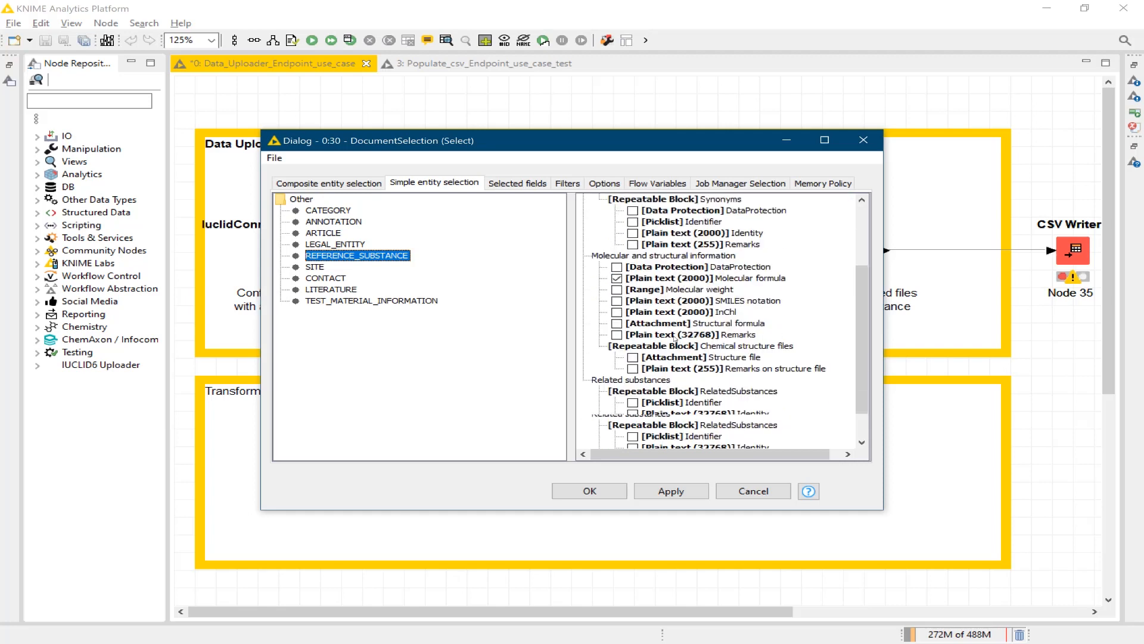
{"action": "scroll", "coordinate": [675, 339], "scroll_direction": "down", "scroll_amount": 1}
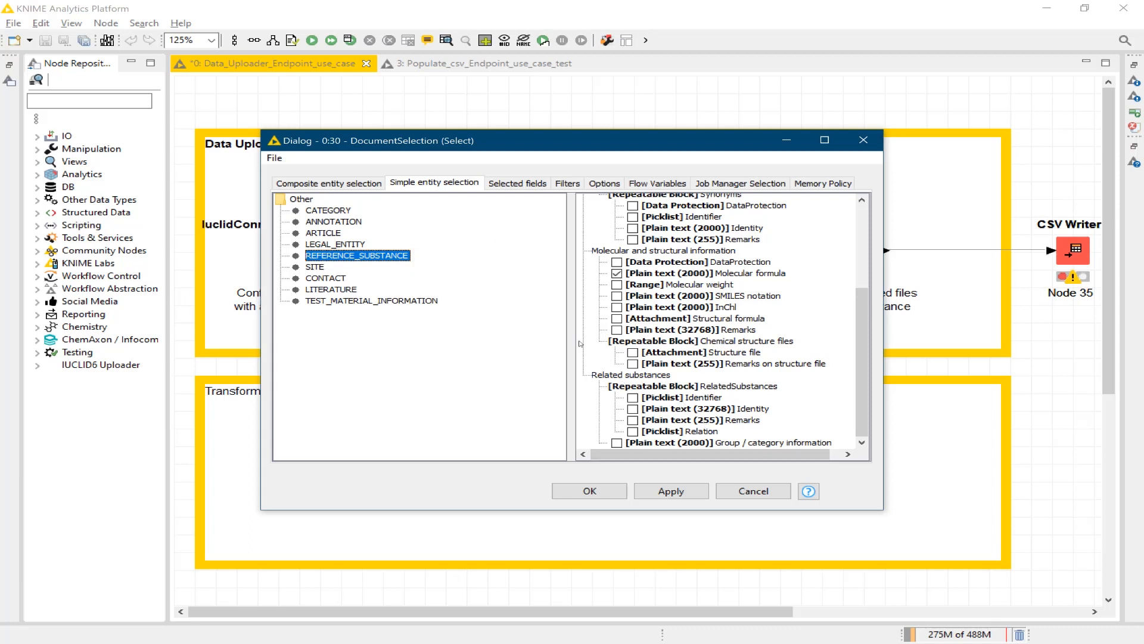
Review which fields are selected in the ENDPOINT_STUDY_RECORD of 67 - Repeated dose toxicity: oral, from administrative data to the applicant's summary.
{"action": "left_click", "coordinate": [319, 185]}
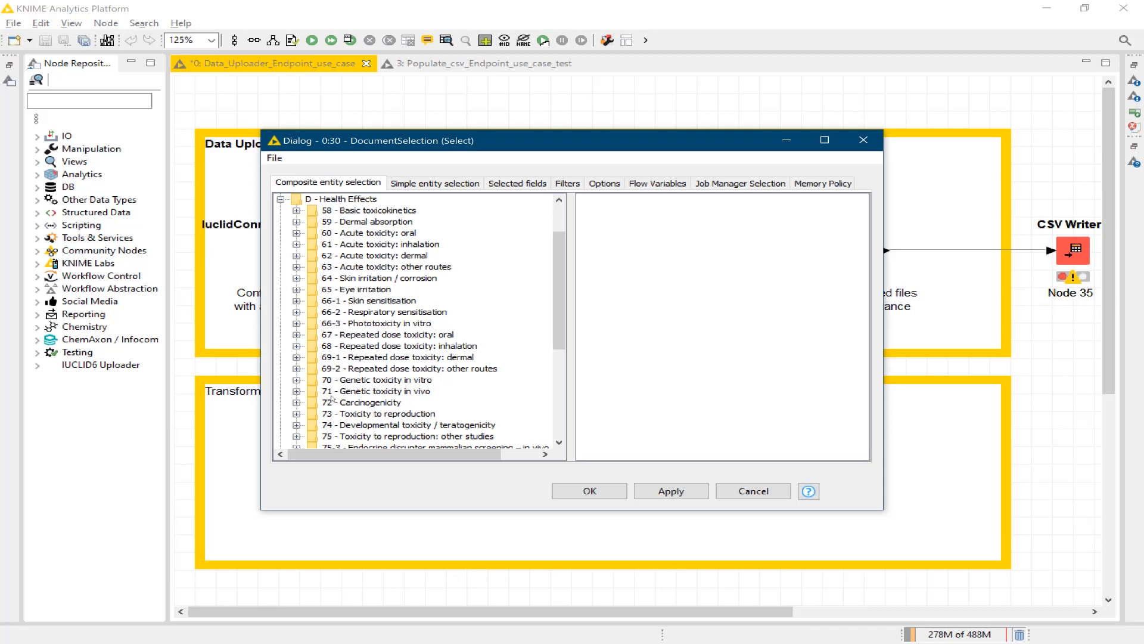
{"action": "left_click", "coordinate": [296, 335]}
{"action": "left_click", "coordinate": [372, 346]}
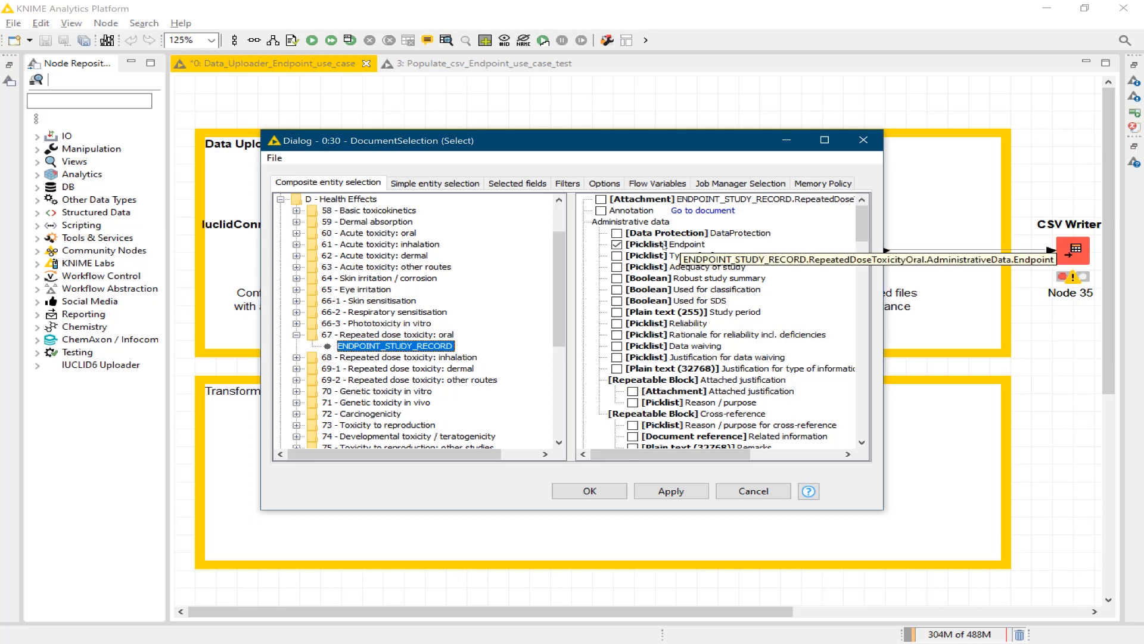
{"action": "scroll", "coordinate": [665, 246], "scroll_direction": "down", "scroll_amount": 4}
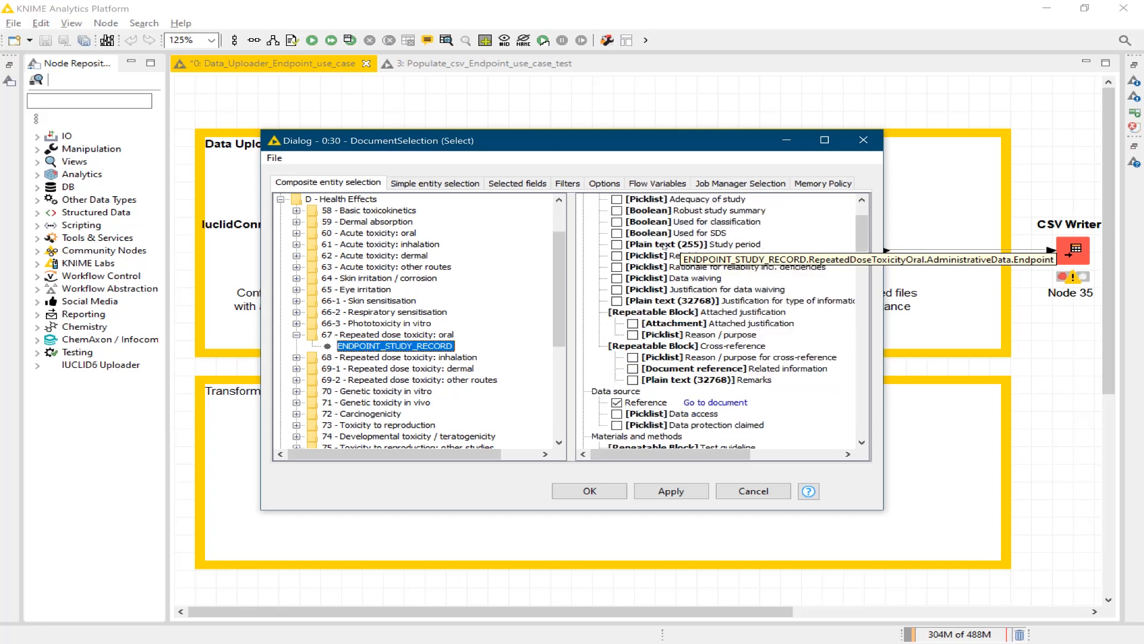
{"action": "scroll", "coordinate": [665, 246], "scroll_direction": "down", "scroll_amount": 10}
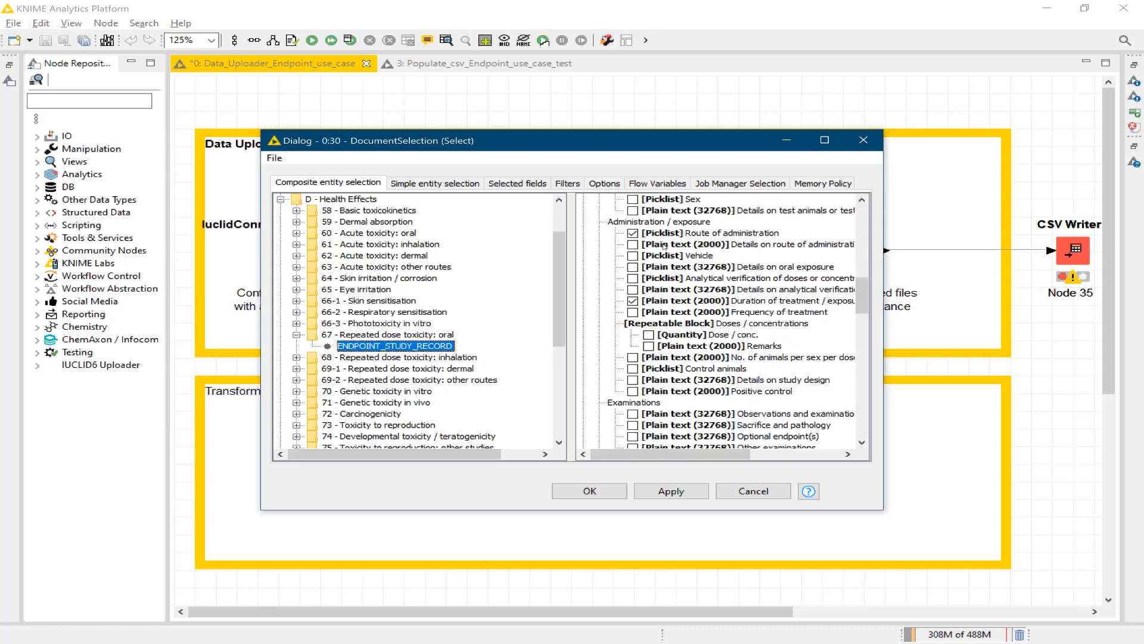
{"action": "scroll", "coordinate": [663, 255], "scroll_direction": "down", "scroll_amount": 9}
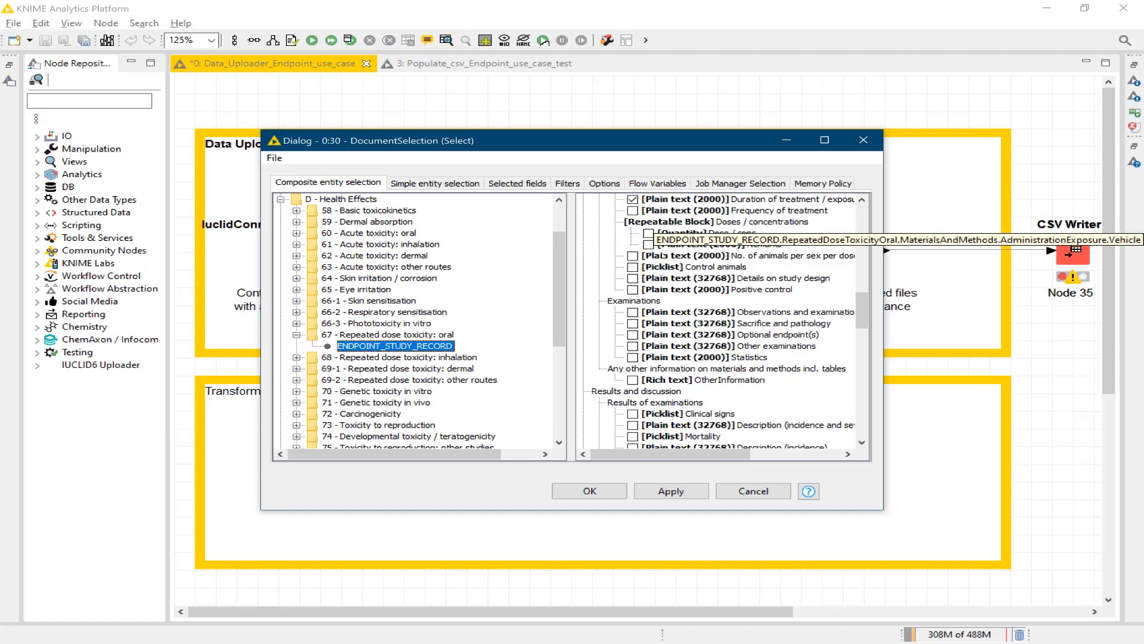
{"action": "scroll", "coordinate": [664, 255], "scroll_direction": "down", "scroll_amount": 8}
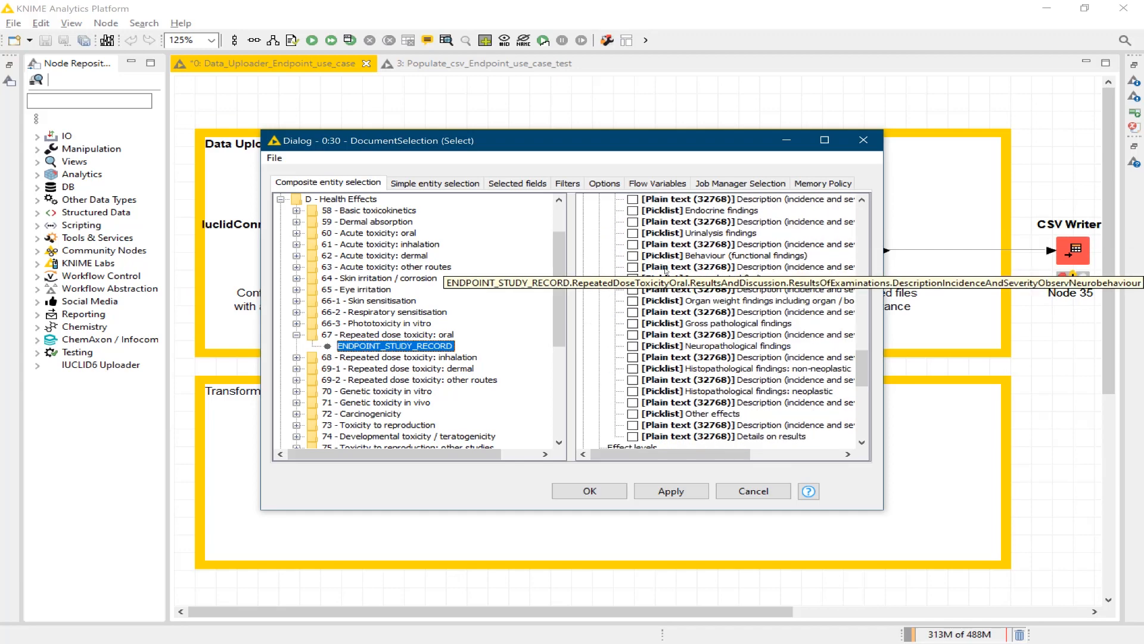
{"action": "scroll", "coordinate": [672, 282], "scroll_direction": "down", "scroll_amount": 5}
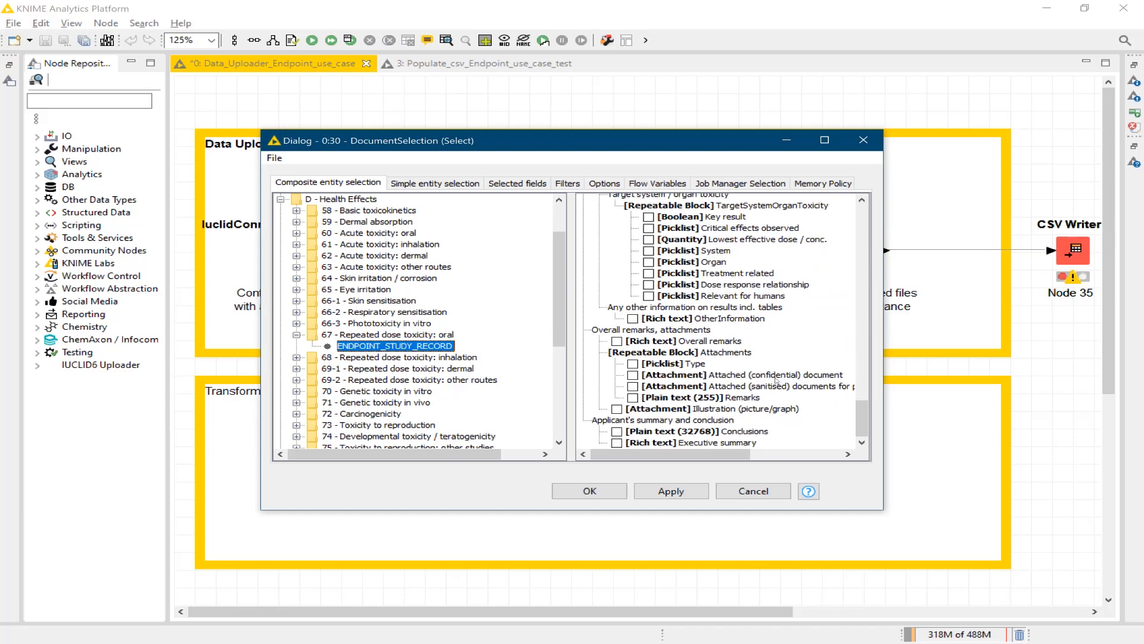
{"action": "left_click_drag", "start_coordinate": [860, 414], "coordinate": [821, 196]}
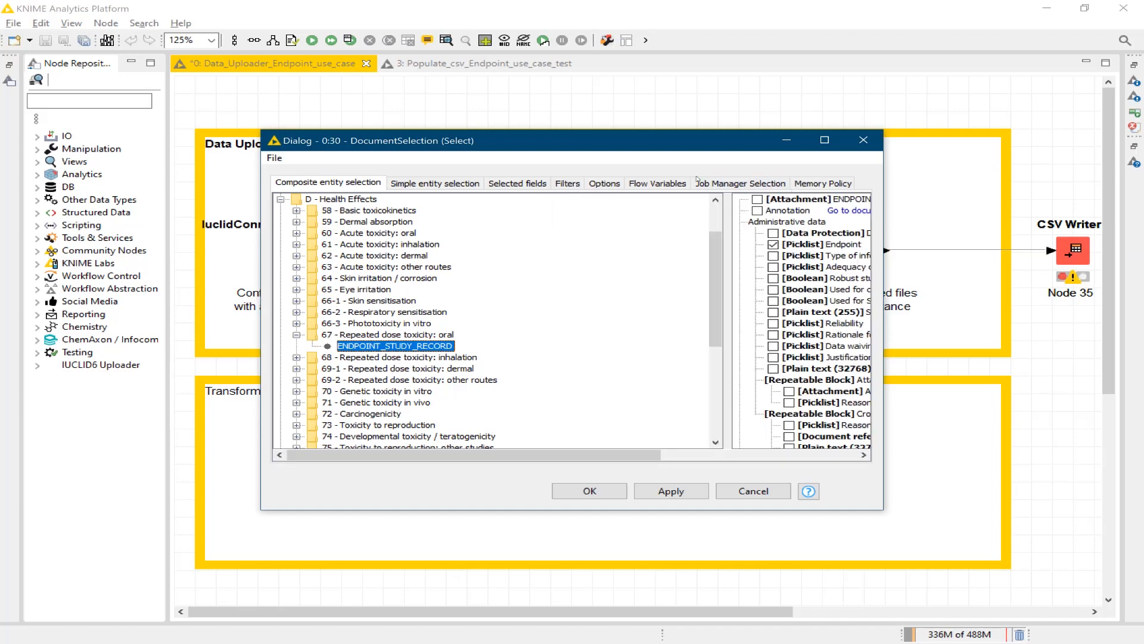
Review the complete list of selected fields in the DocumentSelection node's configuration.
{"action": "left_click", "coordinate": [513, 186]}
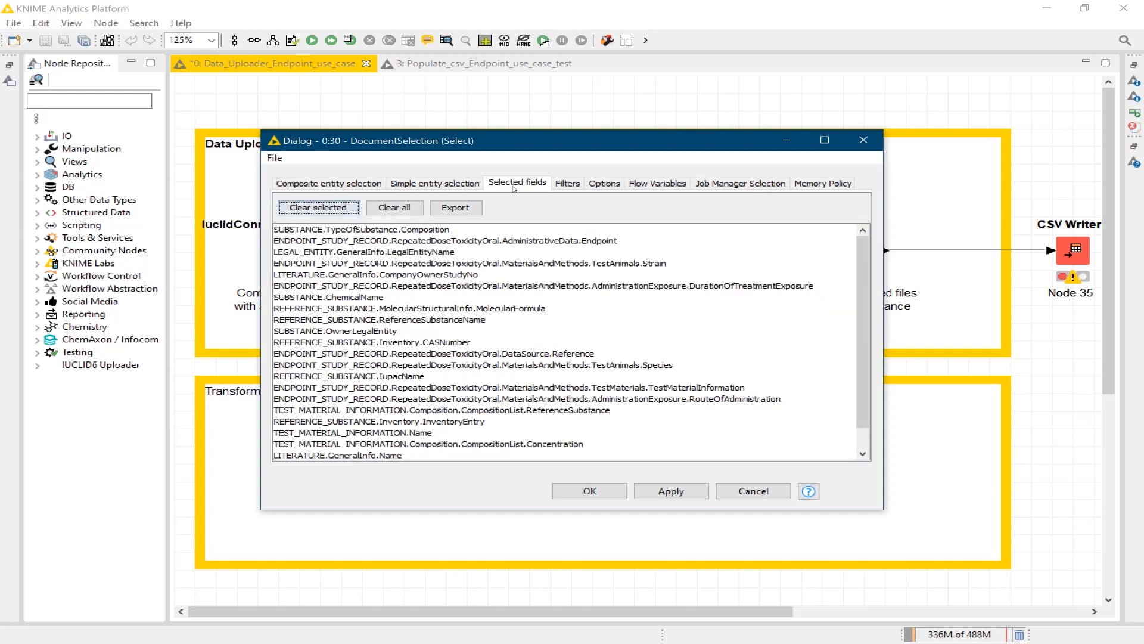
{"action": "left_click", "coordinate": [549, 229]}
{"action": "key", "text": "ctrl+a"}
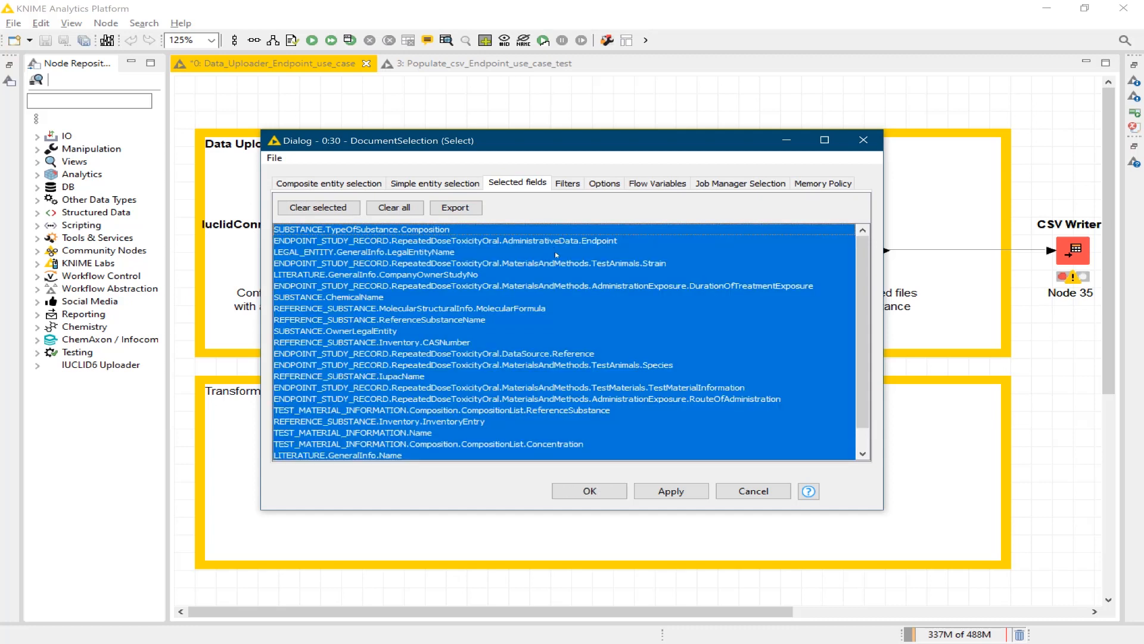
{"action": "scroll", "coordinate": [560, 276], "scroll_direction": "down", "scroll_amount": 1}
{"action": "scroll", "coordinate": [560, 277], "scroll_direction": "up", "scroll_amount": 1}
{"action": "left_click", "coordinate": [560, 277]}
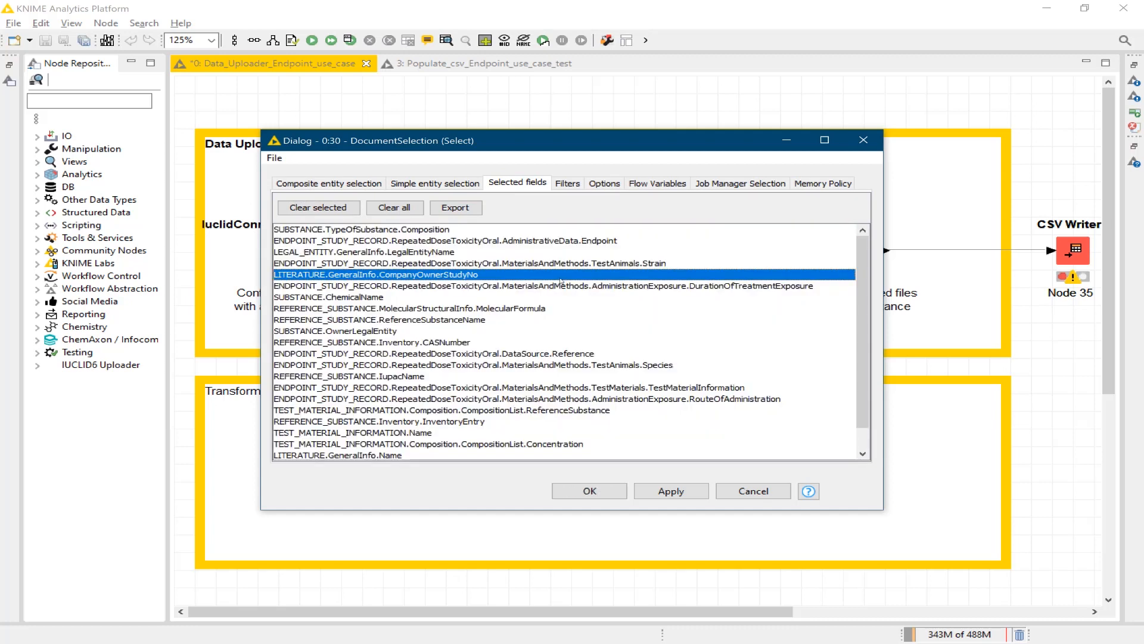
{"action": "left_click", "coordinate": [531, 236]}
Accept the DocumentSelection configuration and execute the node.
{"action": "left_click", "coordinate": [613, 494]}
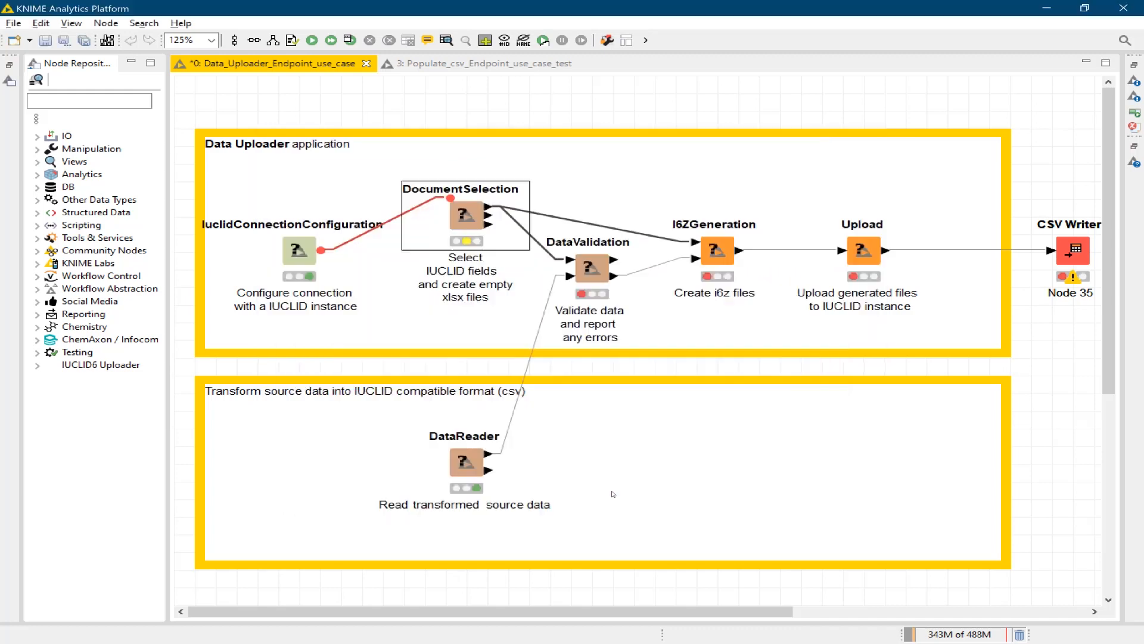
{"action": "right_click", "coordinate": [460, 226]}
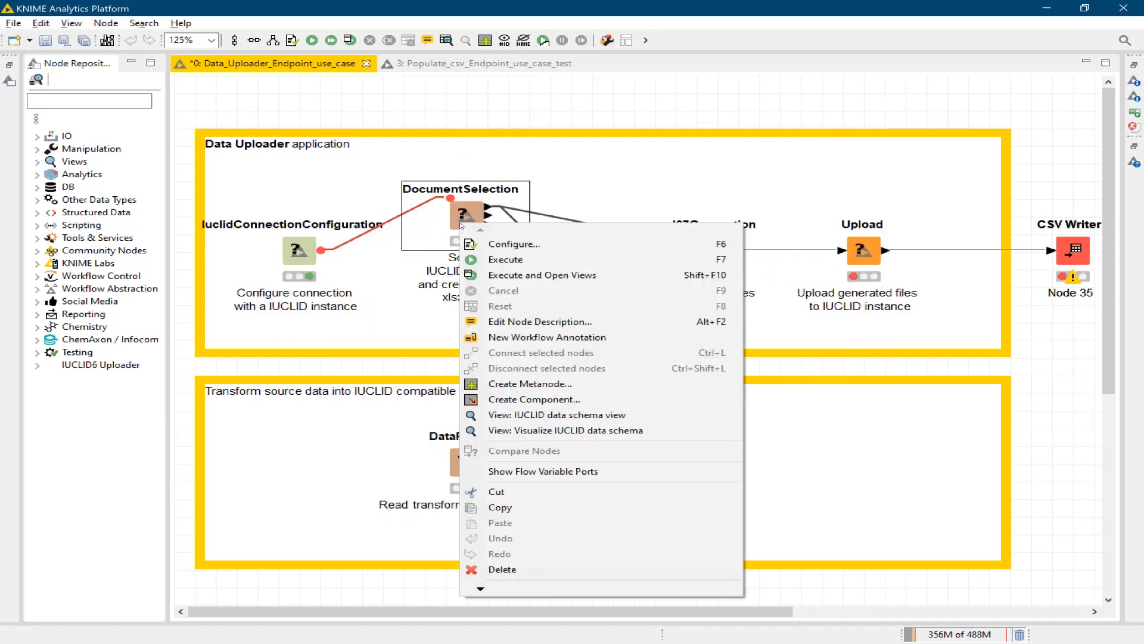
{"action": "left_click", "coordinate": [512, 260]}
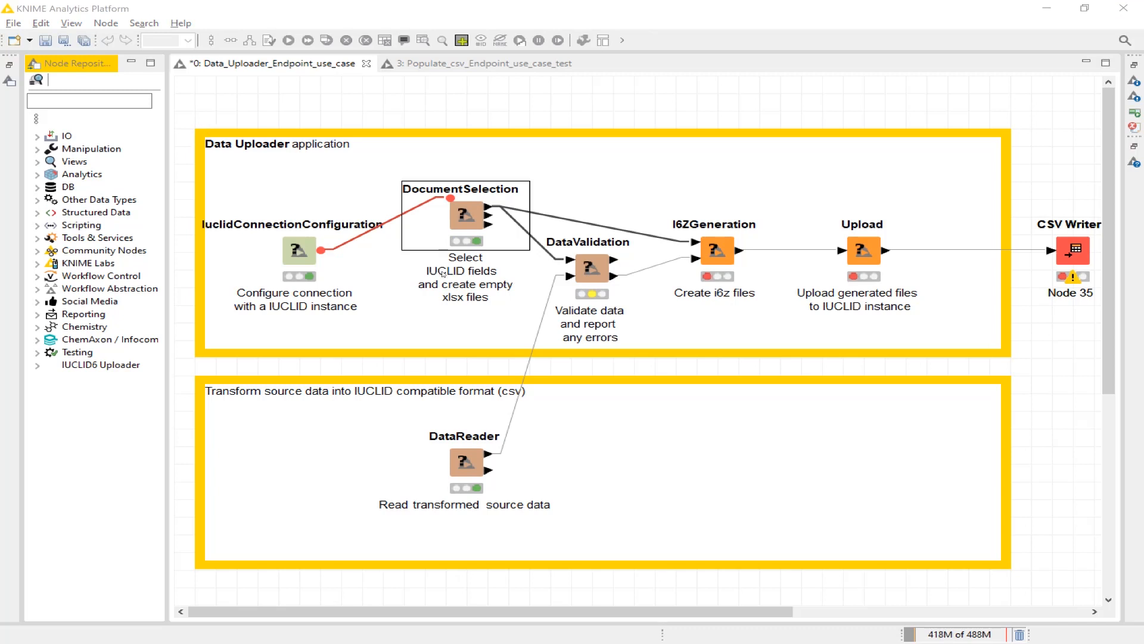
Open the DocumentSelection node's Visualize IUCLID data schema view full screen and zoom out until the entity relationship diagram shows.
{"action": "left_click", "coordinate": [466, 225]}
{"action": "right_click", "coordinate": [468, 223]}
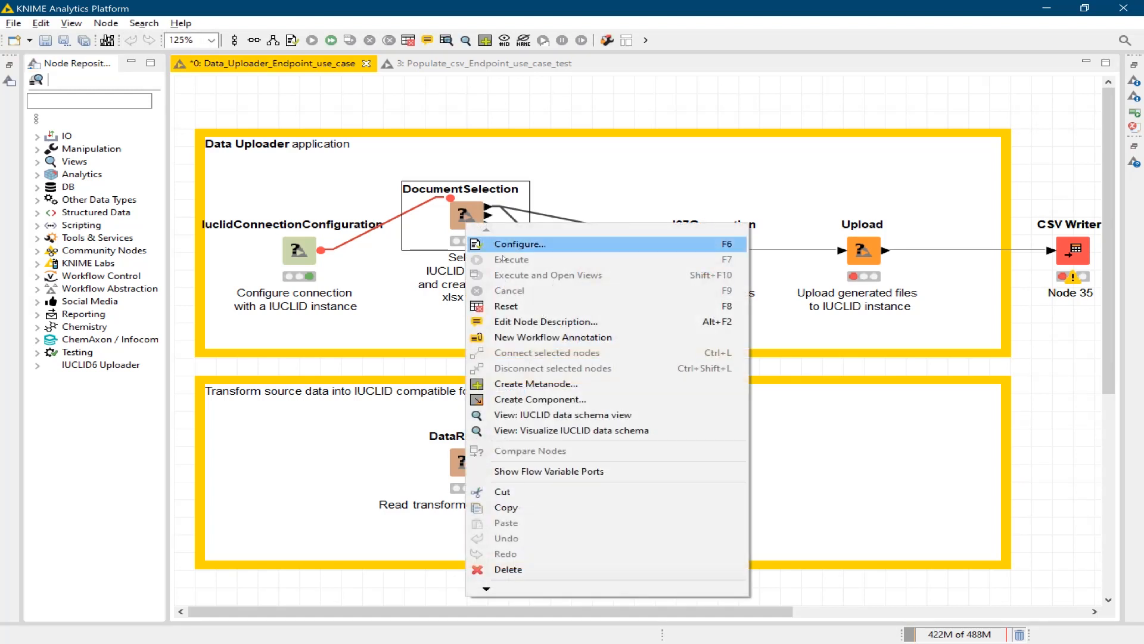
{"action": "left_click", "coordinate": [565, 431]}
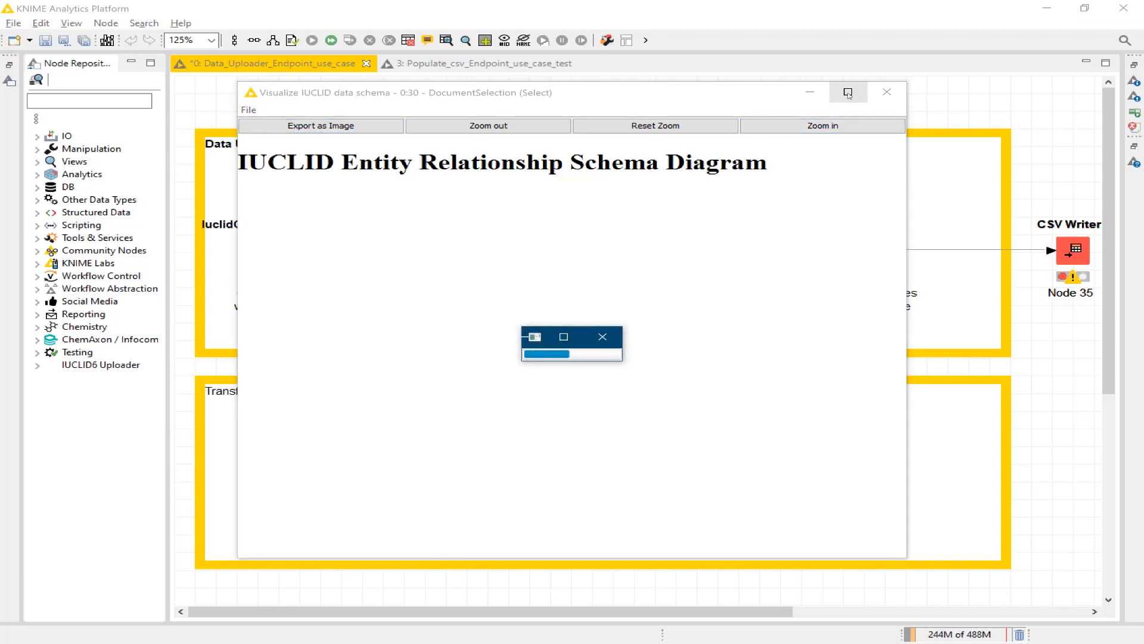
{"action": "left_click", "coordinate": [848, 92]}
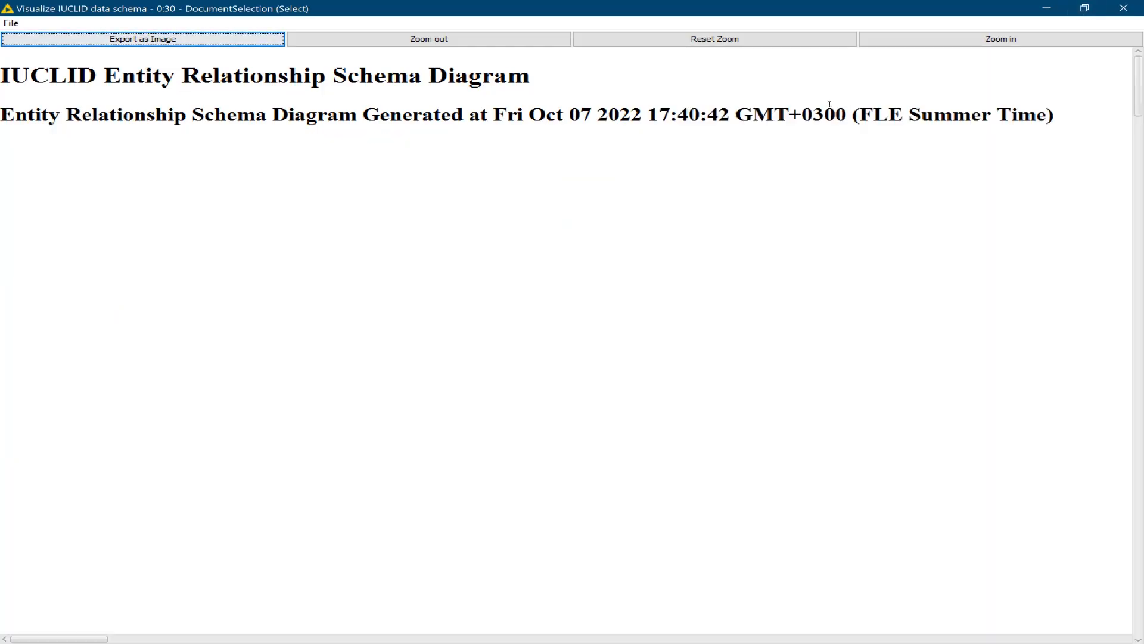
{"action": "left_click", "coordinate": [469, 39]}
{"action": "left_click", "coordinate": [470, 39]}
{"action": "left_click", "coordinate": [469, 39]}
{"action": "left_click", "coordinate": [470, 39]}
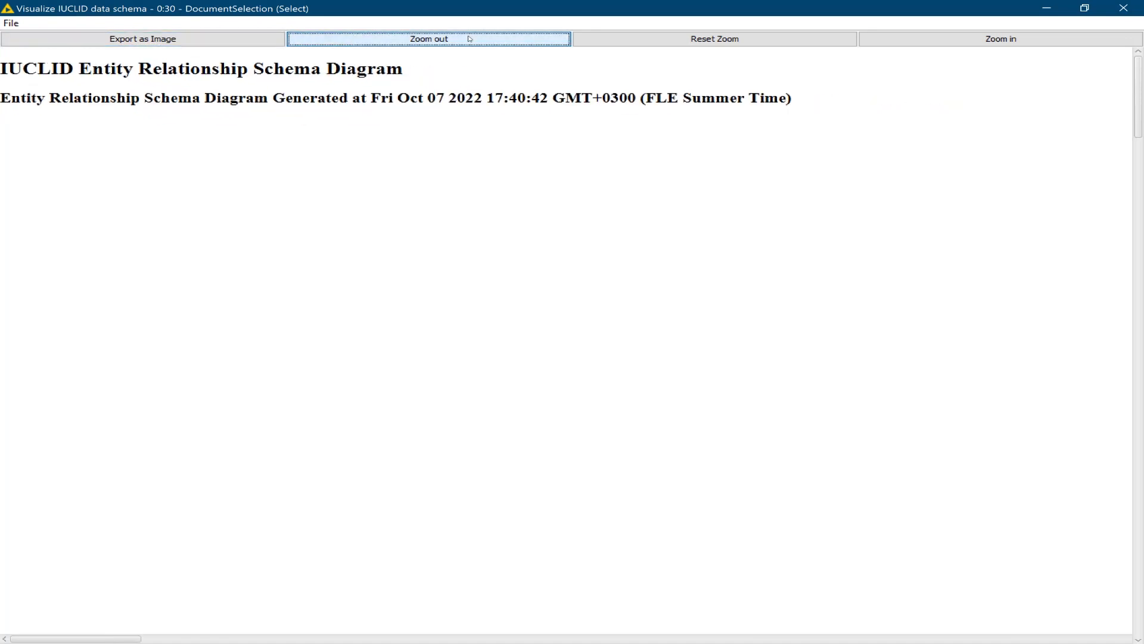
{"action": "left_click", "coordinate": [469, 38]}
{"action": "left_click", "coordinate": [469, 39]}
{"action": "left_click", "coordinate": [469, 39]}
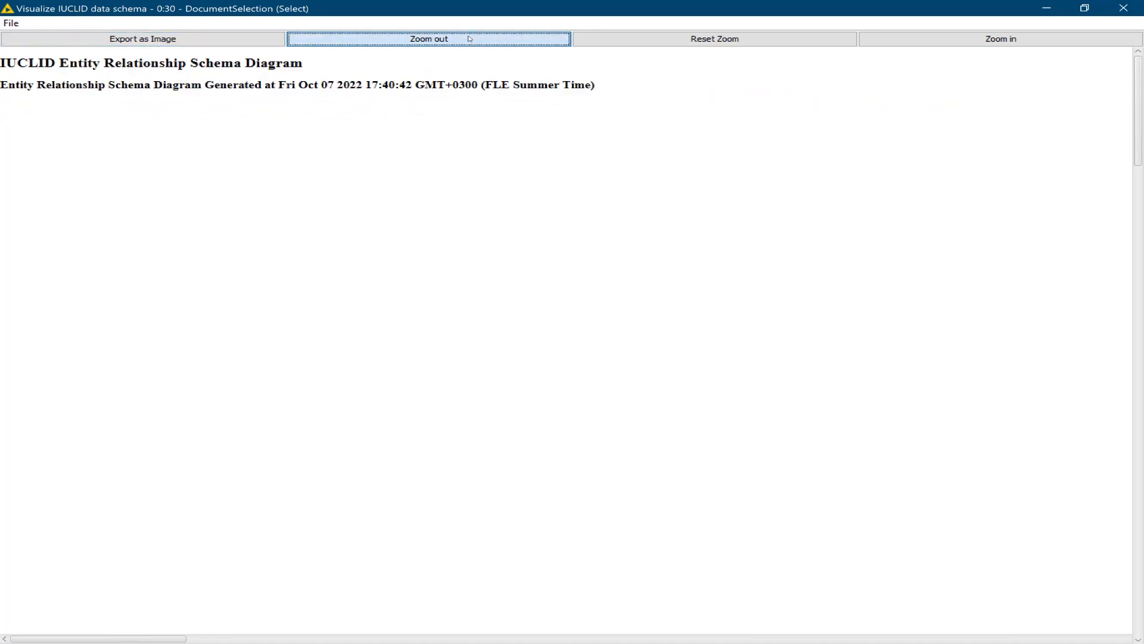
{"action": "left_click", "coordinate": [470, 38]}
{"action": "left_click", "coordinate": [469, 39]}
{"action": "left_click", "coordinate": [470, 39]}
{"action": "left_click", "coordinate": [469, 39]}
{"action": "left_click", "coordinate": [469, 38]}
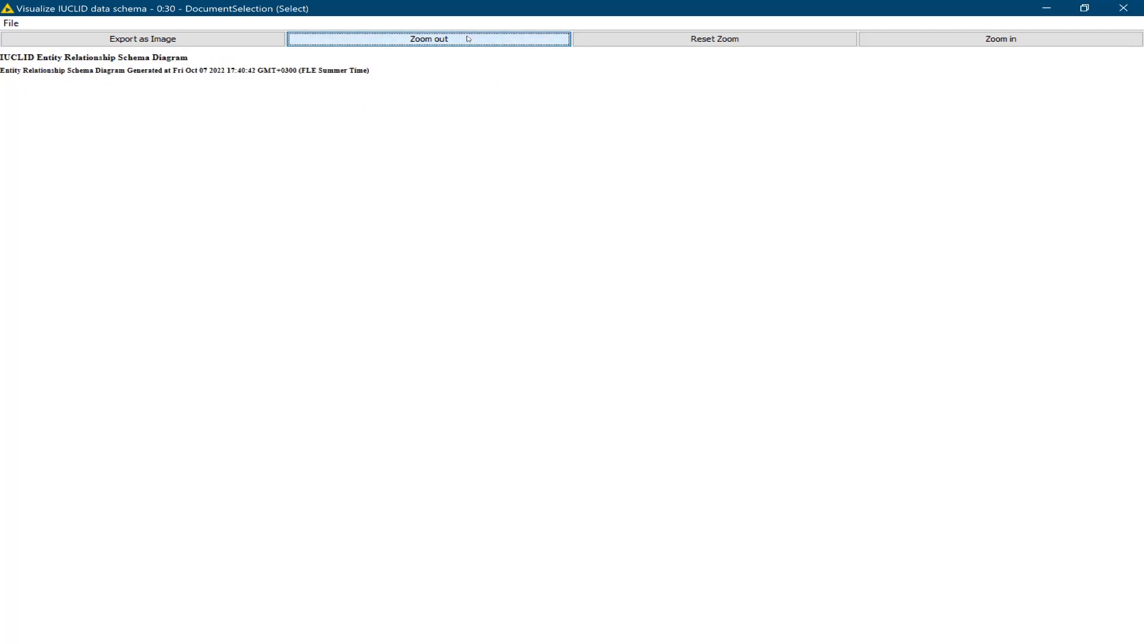
{"action": "left_click", "coordinate": [468, 39]}
{"action": "left_click", "coordinate": [469, 39]}
{"action": "left_click", "coordinate": [468, 39]}
{"action": "left_click", "coordinate": [469, 39]}
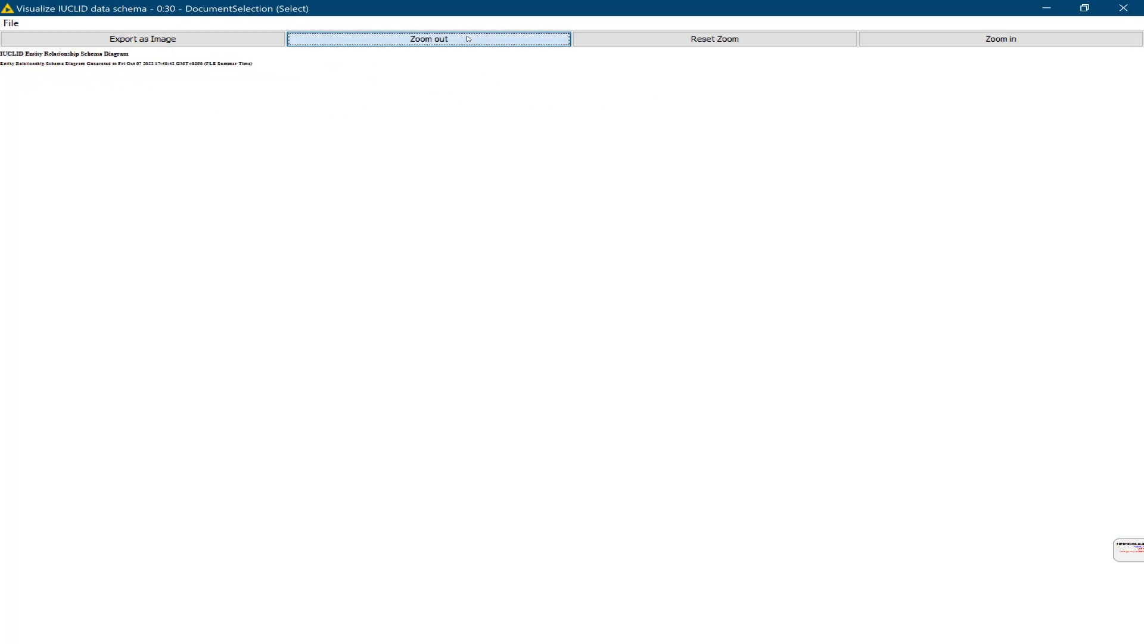
{"action": "left_click", "coordinate": [468, 38]}
{"action": "left_click", "coordinate": [468, 39]}
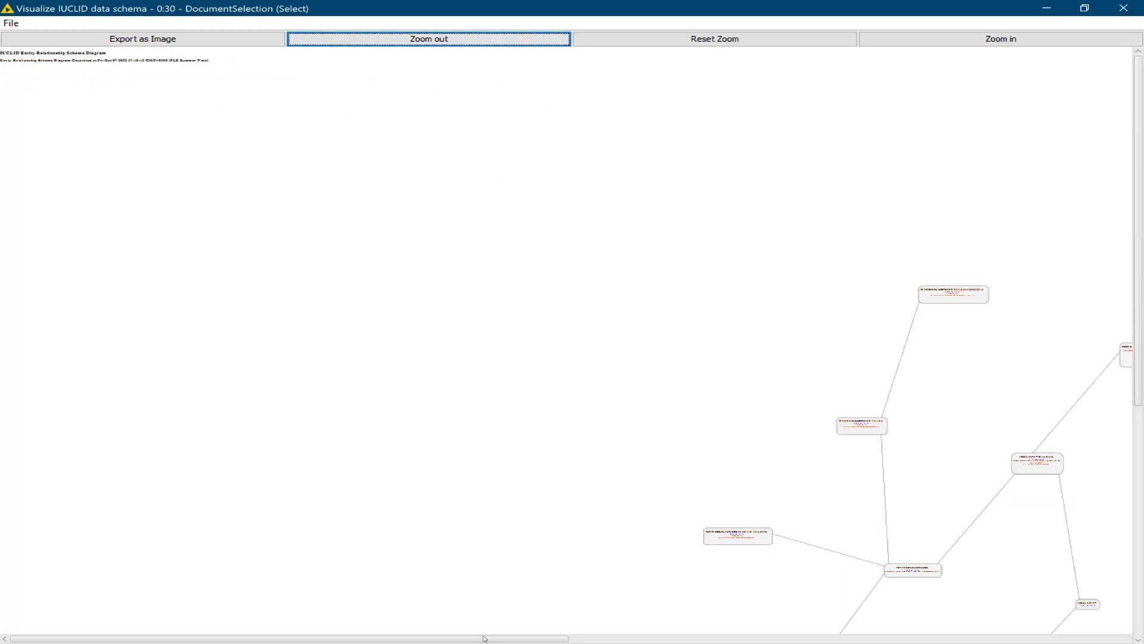
Examine how the entities are linked across the IUCLID Entity Relationship Schema Diagram.
{"action": "left_click_drag", "start_coordinate": [495, 639], "coordinate": [743, 639]}
{"action": "scroll", "coordinate": [546, 318], "scroll_direction": "down", "scroll_amount": 9}
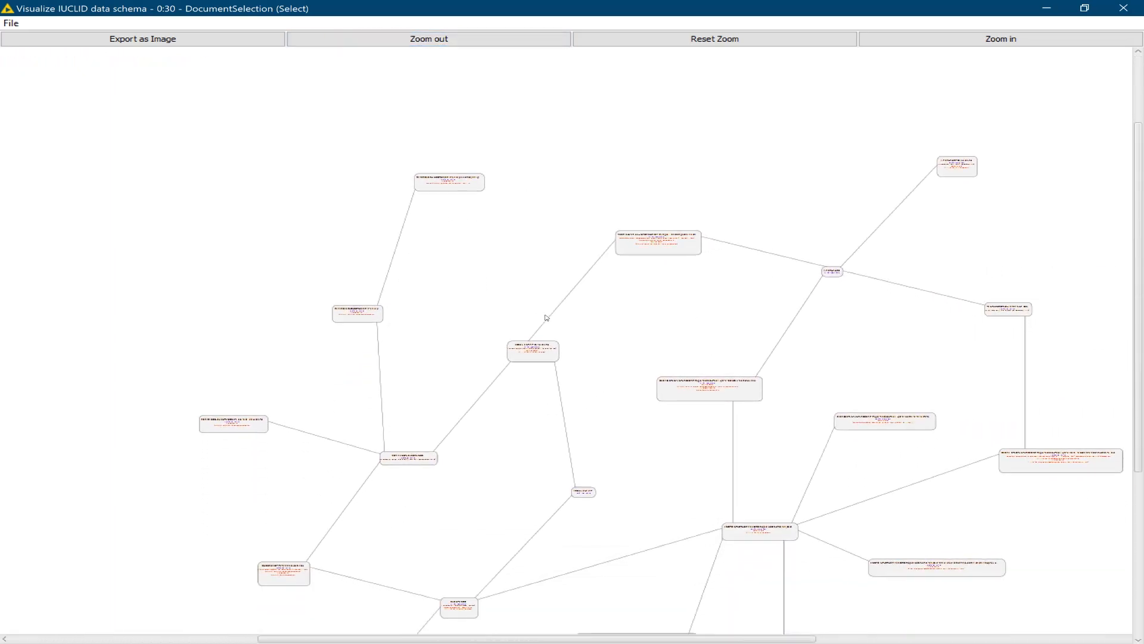
{"action": "scroll", "coordinate": [520, 256], "scroll_direction": "up", "scroll_amount": 1}
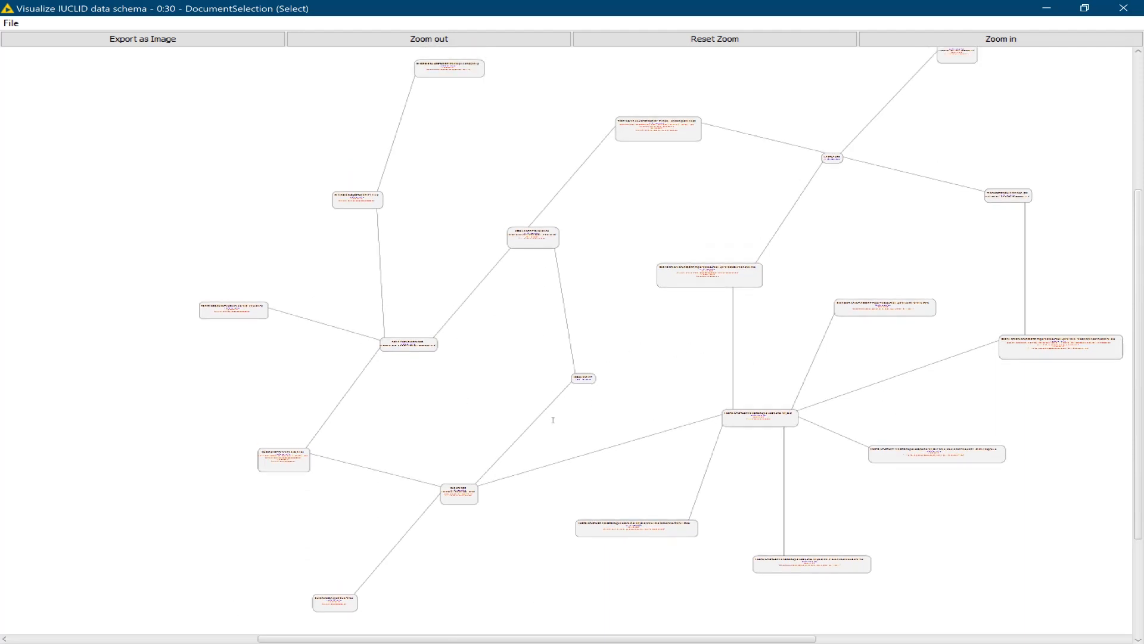
{"action": "scroll", "coordinate": [650, 396], "scroll_direction": "up", "scroll_amount": 4}
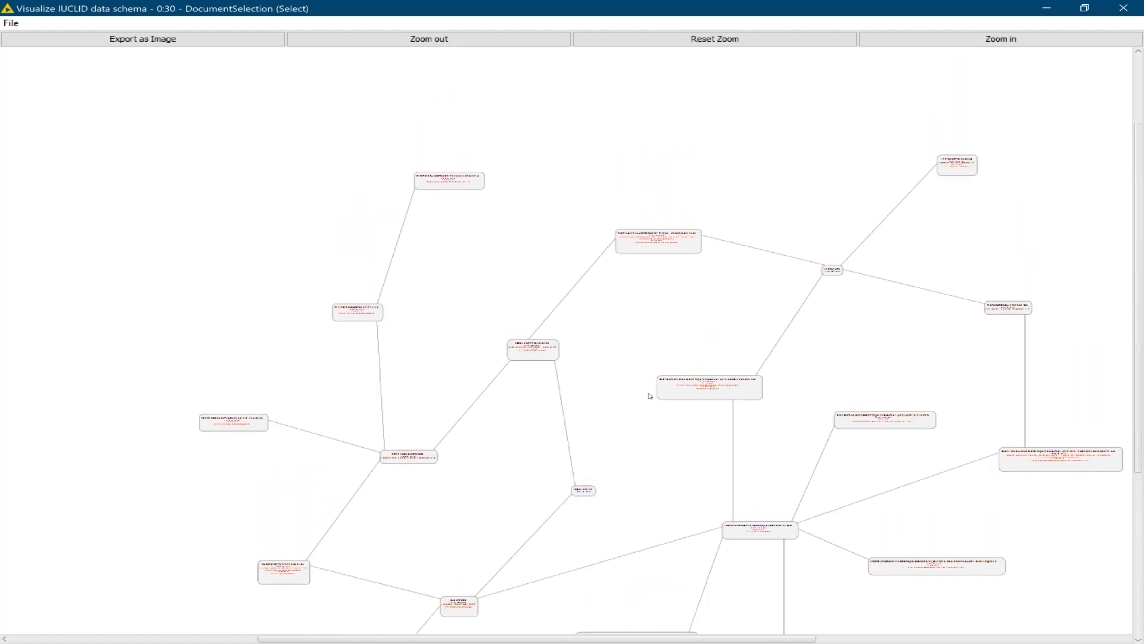
{"action": "scroll", "coordinate": [650, 395], "scroll_direction": "down", "scroll_amount": 3}
{"action": "left_click_drag", "start_coordinate": [491, 638], "coordinate": [529, 636]}
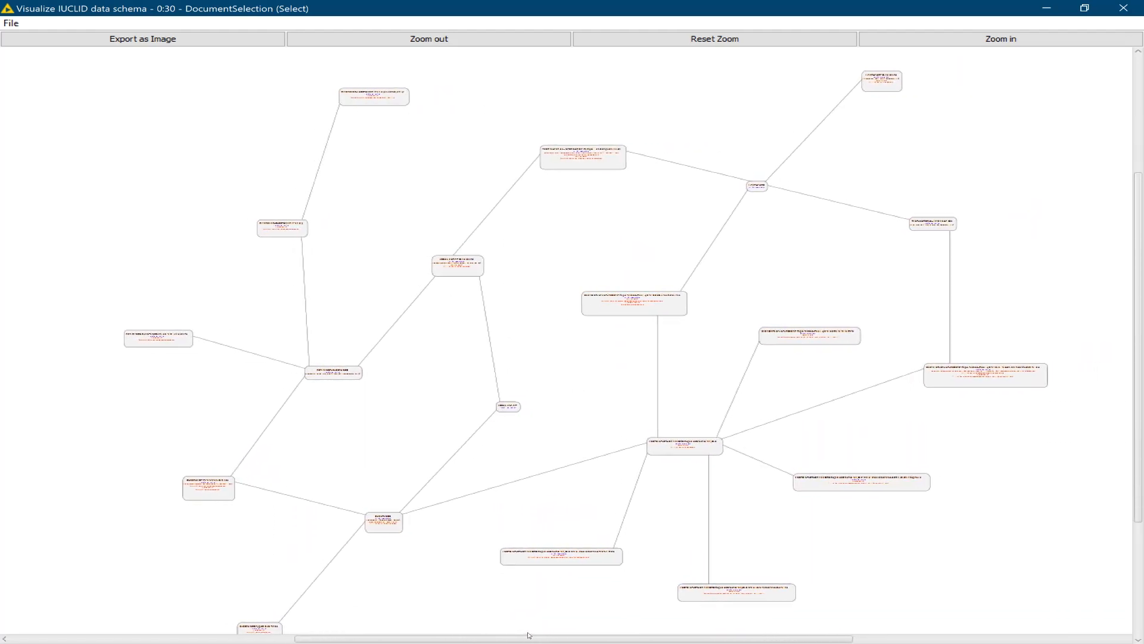
{"action": "scroll", "coordinate": [536, 500], "scroll_direction": "up", "scroll_amount": 2}
{"action": "scroll", "coordinate": [536, 501], "scroll_direction": "down", "scroll_amount": 4}
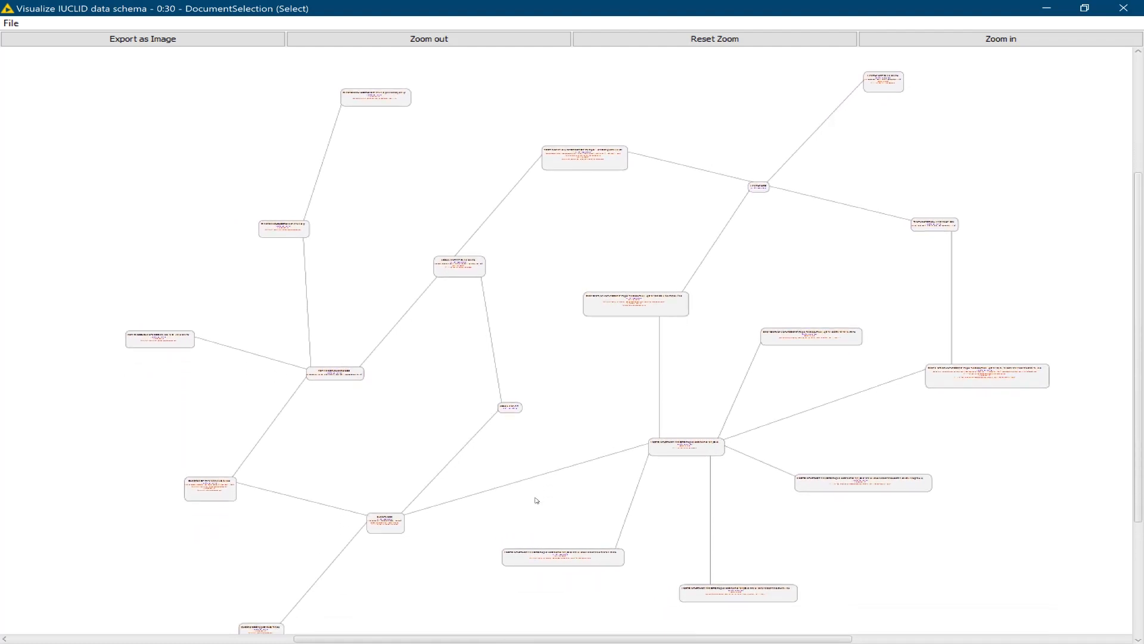
{"action": "scroll", "coordinate": [535, 497], "scroll_direction": "up", "scroll_amount": 1}
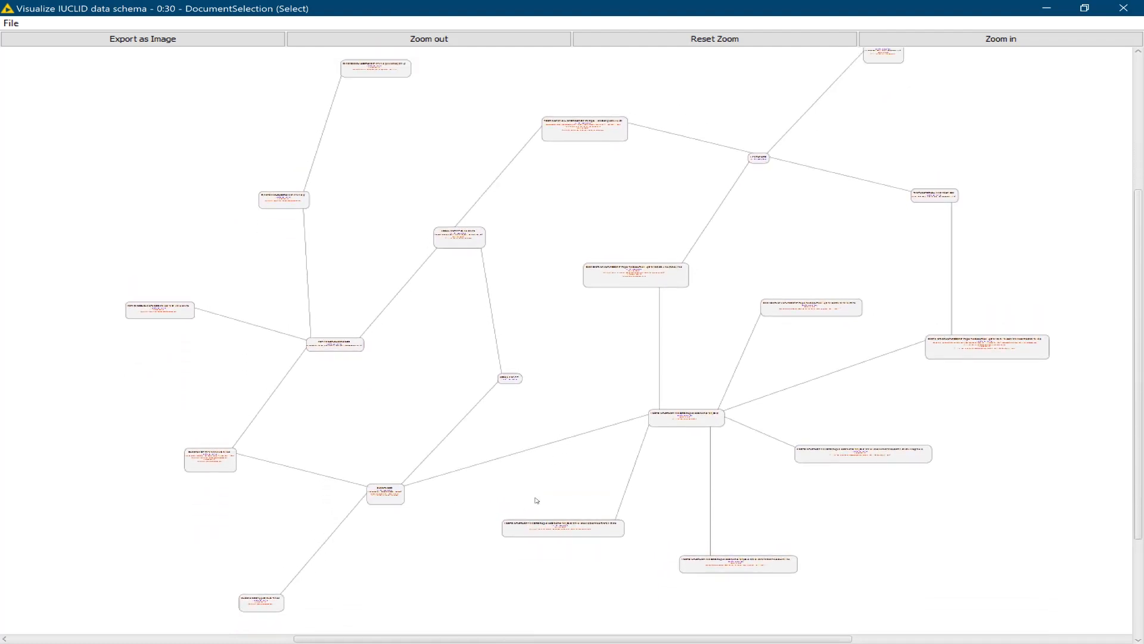
{"action": "scroll", "coordinate": [535, 497], "scroll_direction": "up", "scroll_amount": 1}
{"action": "scroll", "coordinate": [531, 498], "scroll_direction": "down", "scroll_amount": 1}
Check the save options for exporting the schema diagram as an SVG image, and close the diagram view without exporting.
{"action": "left_click", "coordinate": [142, 38]}
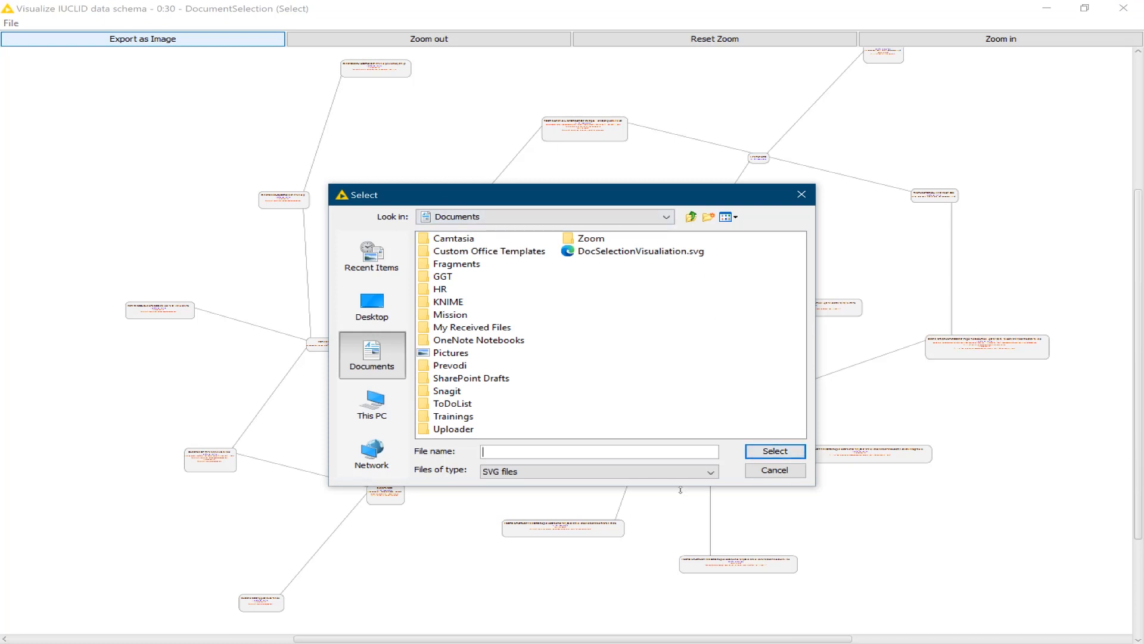
{"action": "left_click", "coordinate": [773, 472]}
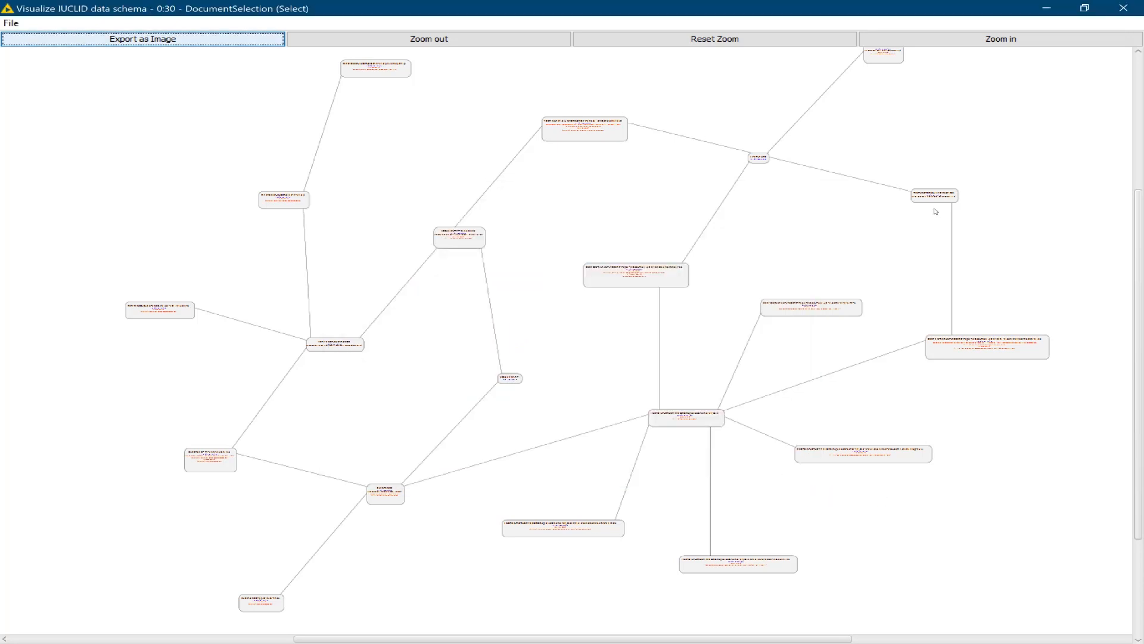
{"action": "left_click", "coordinate": [1126, 12]}
Open the DocumentSelection node's IUCLID data schema view and read its table definitions from LEGAL_ENTITY.GeneralInfo to the repeated dose oral study record.
{"action": "right_click", "coordinate": [467, 217]}
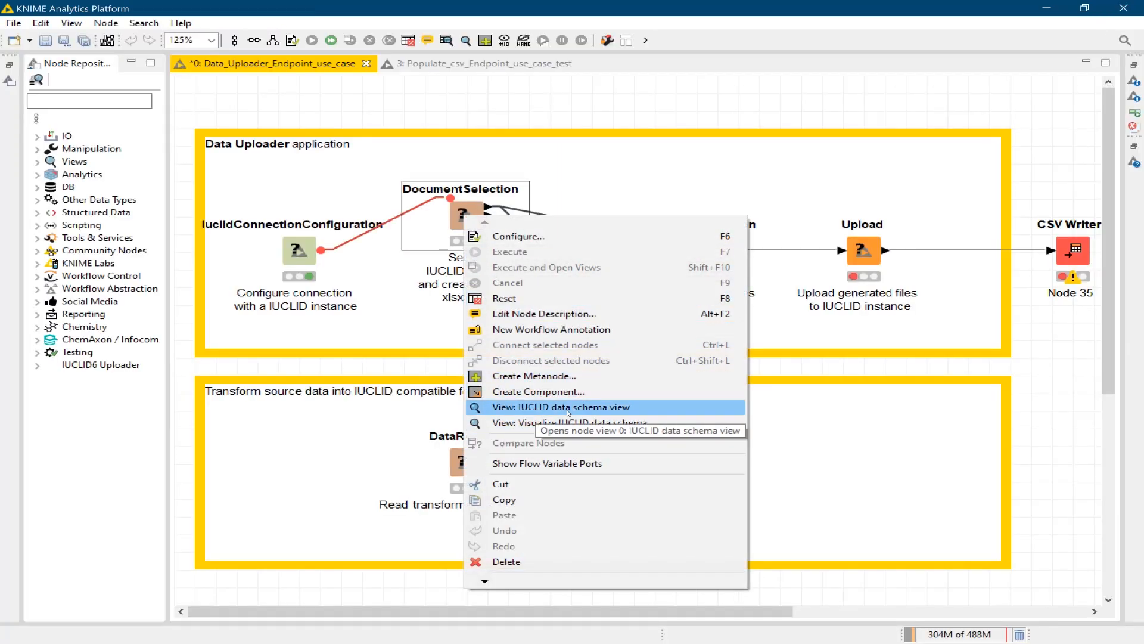
{"action": "left_click", "coordinate": [598, 410]}
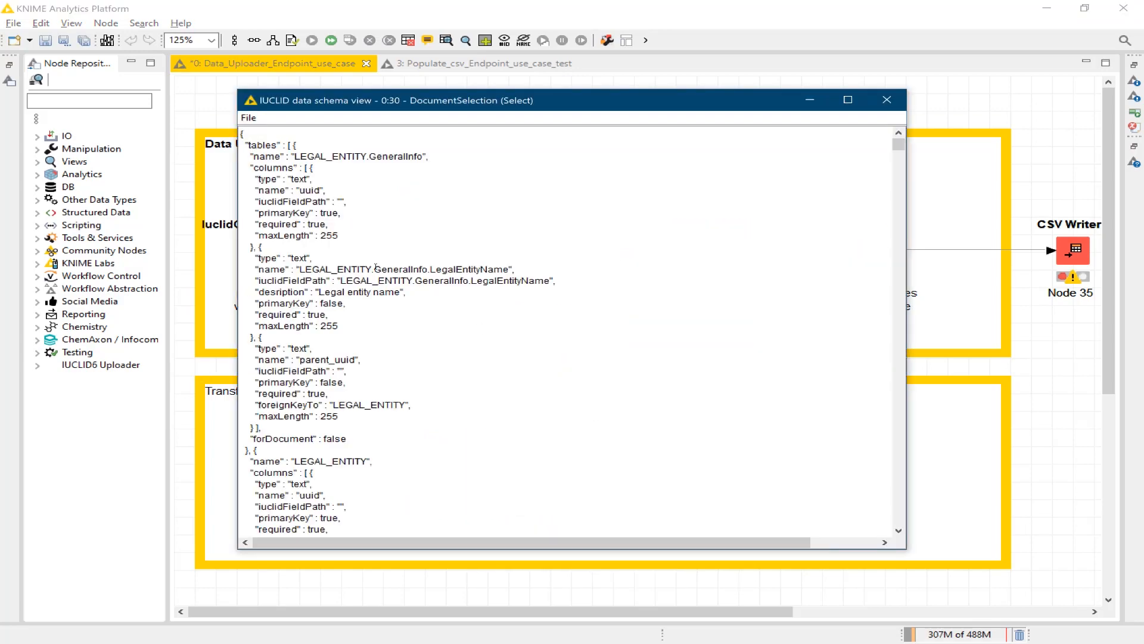
{"action": "scroll", "coordinate": [372, 258], "scroll_direction": "down", "scroll_amount": 20}
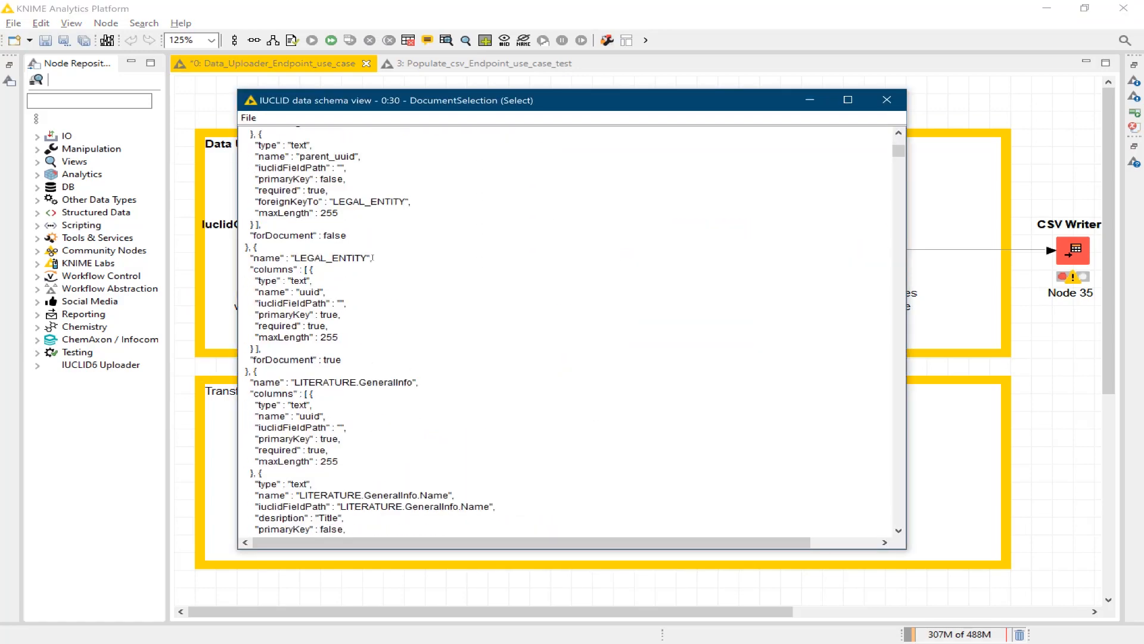
{"action": "scroll", "coordinate": [373, 258], "scroll_direction": "down", "scroll_amount": 20}
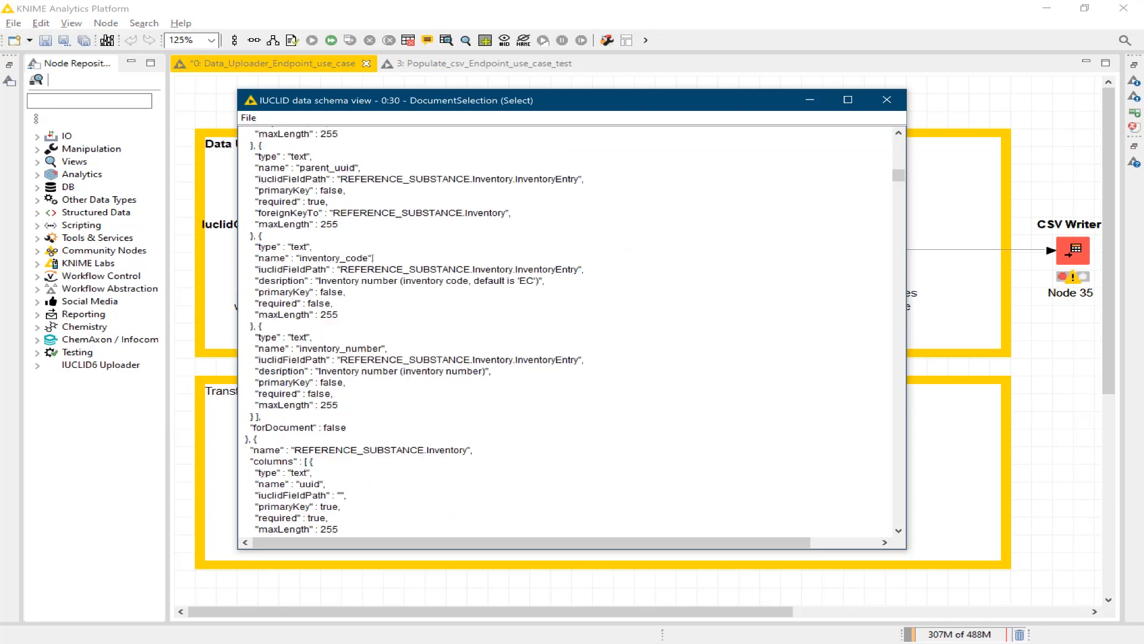
{"action": "scroll", "coordinate": [371, 257], "scroll_direction": "down", "scroll_amount": 20}
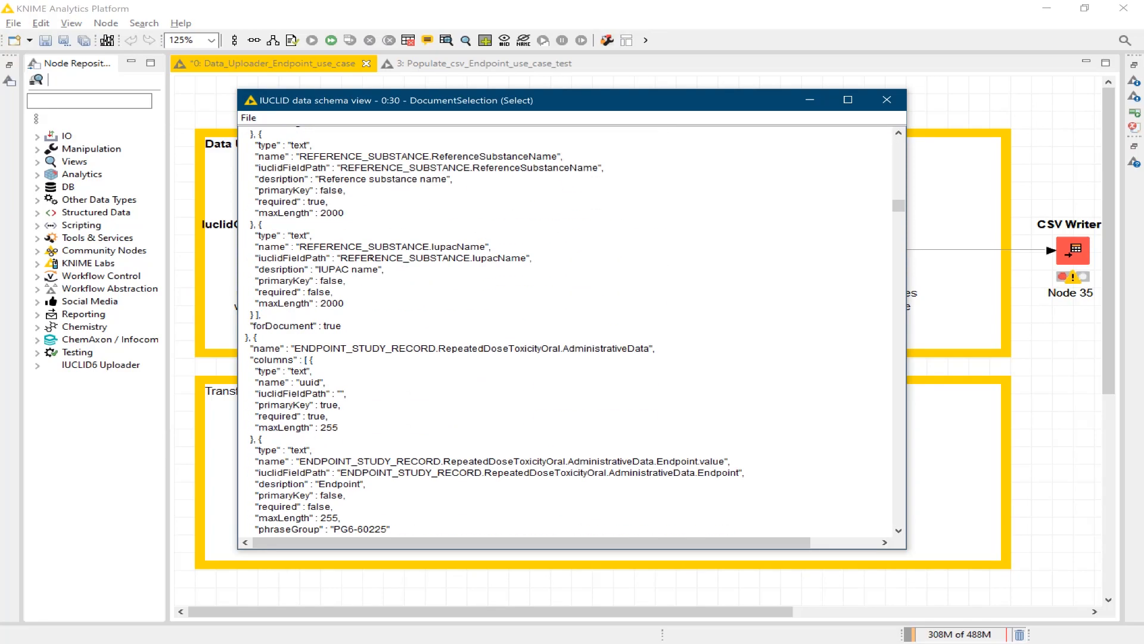
{"action": "scroll", "coordinate": [370, 257], "scroll_direction": "down", "scroll_amount": 18}
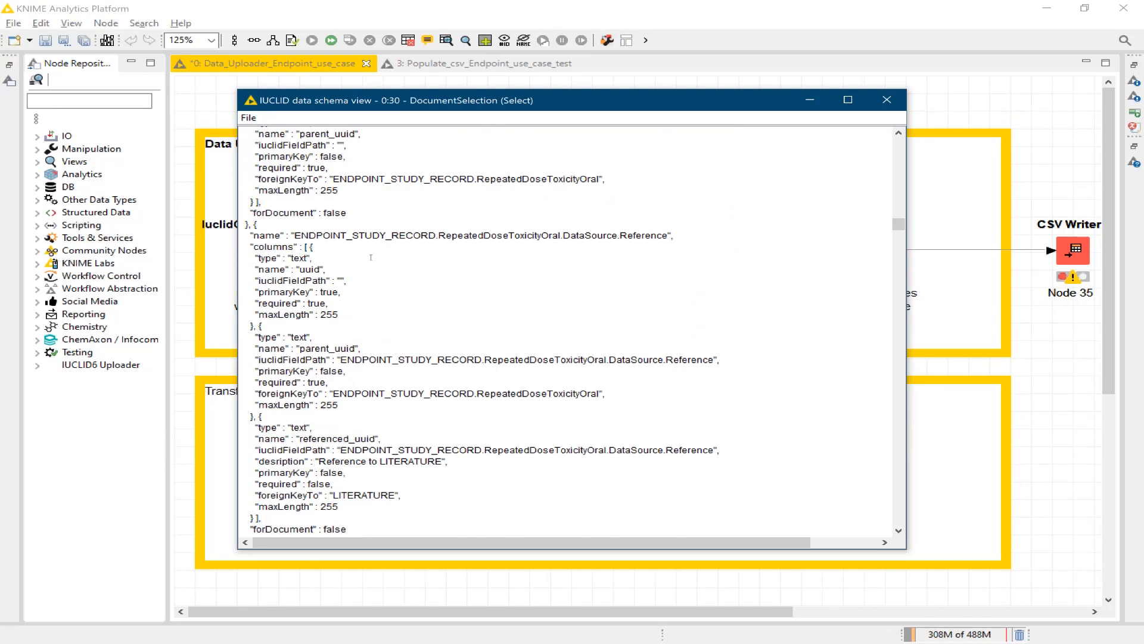
{"action": "scroll", "coordinate": [391, 241], "scroll_direction": "up", "scroll_amount": 9}
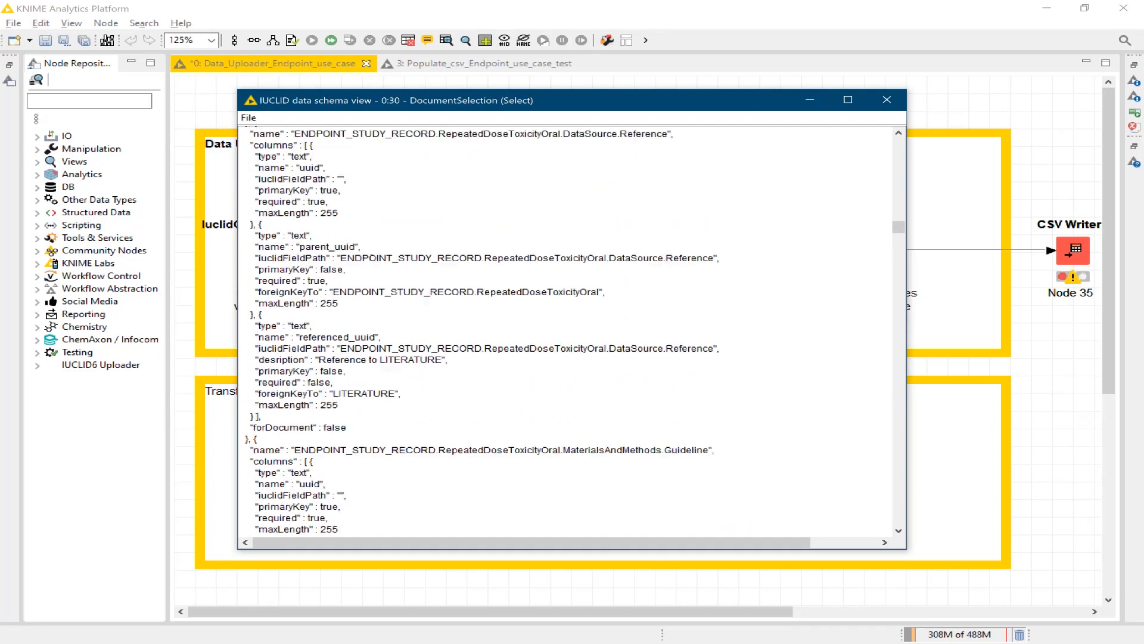
{"action": "scroll", "coordinate": [591, 256], "scroll_direction": "up", "scroll_amount": 3}
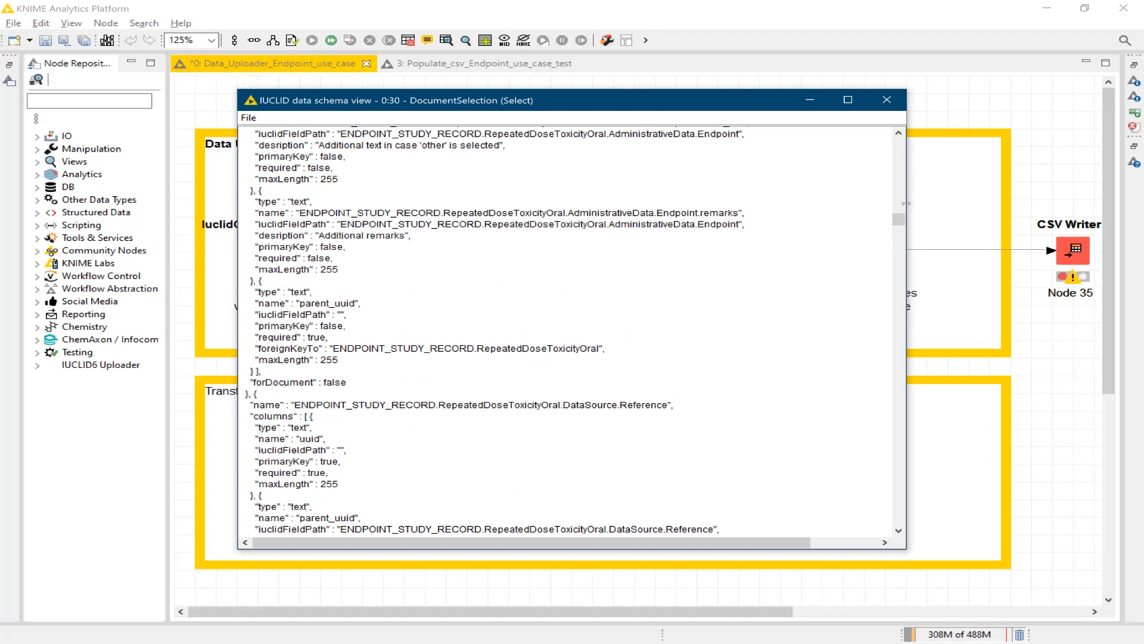
Return to the start of the data schema and read the LEGAL_ENTITY and LITERATURE table definitions up to REFERENCE_SUBSTANCE.Inventory.InventoryEntry.
{"action": "left_click_drag", "start_coordinate": [898, 219], "coordinate": [897, 137]}
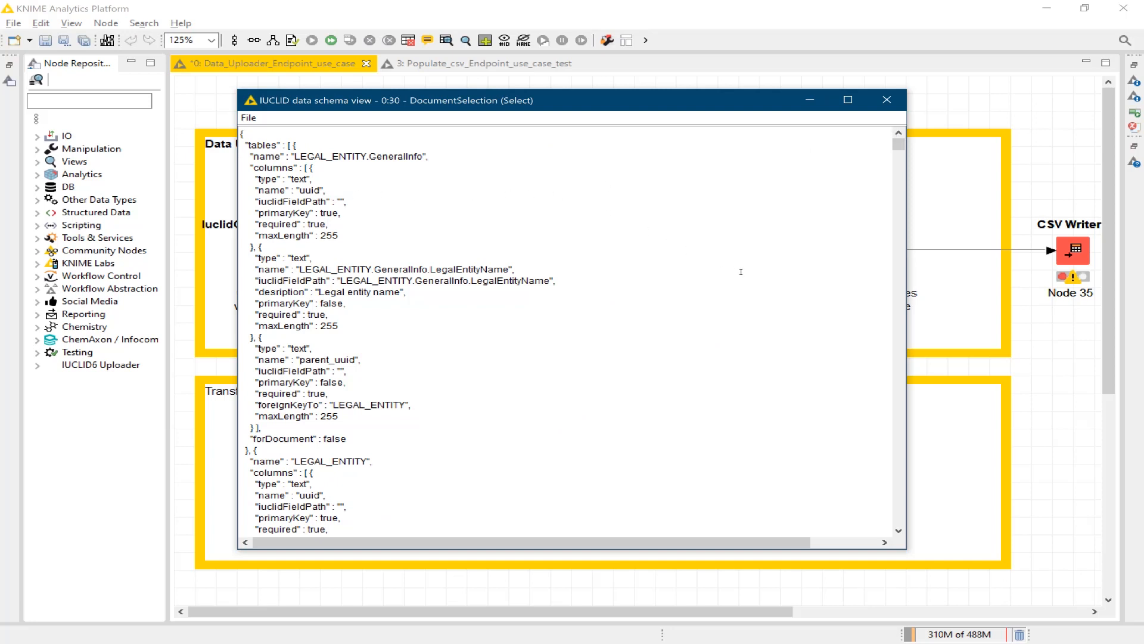
{"action": "scroll", "coordinate": [753, 270], "scroll_direction": "down", "scroll_amount": 3}
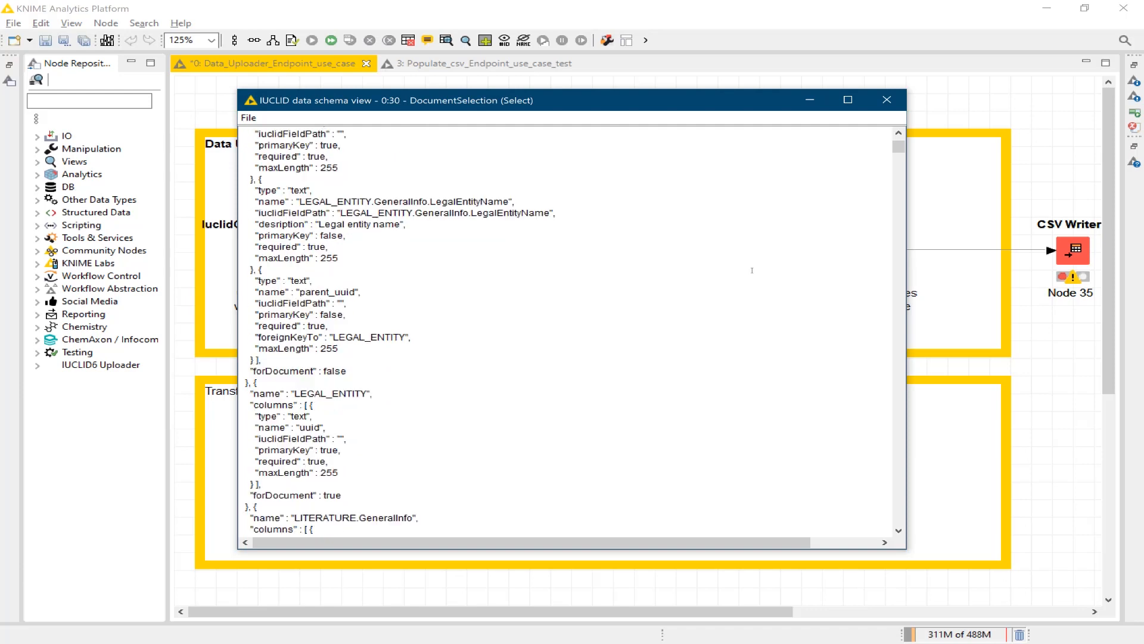
{"action": "scroll", "coordinate": [753, 270], "scroll_direction": "down", "scroll_amount": 7}
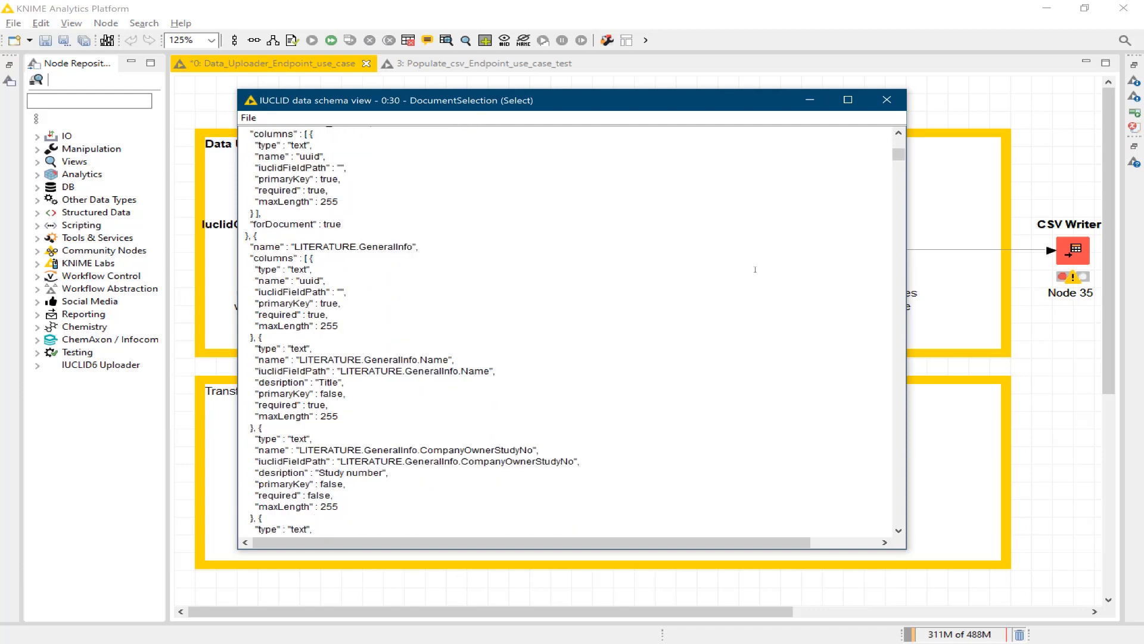
{"action": "scroll", "coordinate": [775, 259], "scroll_direction": "down", "scroll_amount": 6}
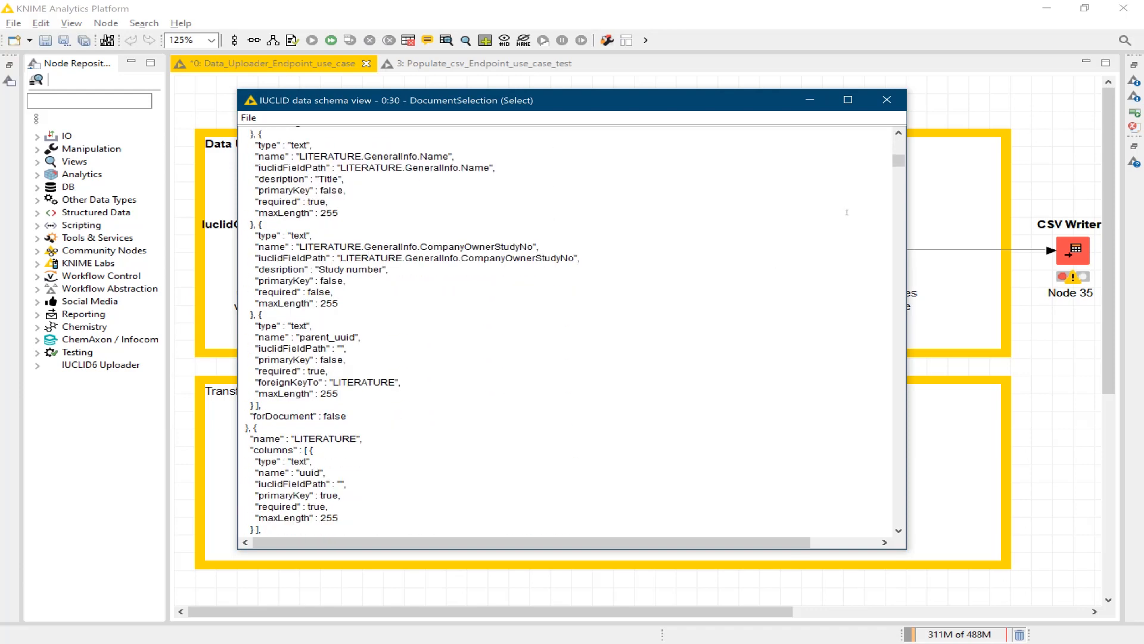
{"action": "scroll", "coordinate": [847, 213], "scroll_direction": "down", "scroll_amount": 2}
{"action": "scroll", "coordinate": [868, 183], "scroll_direction": "down", "scroll_amount": 3}
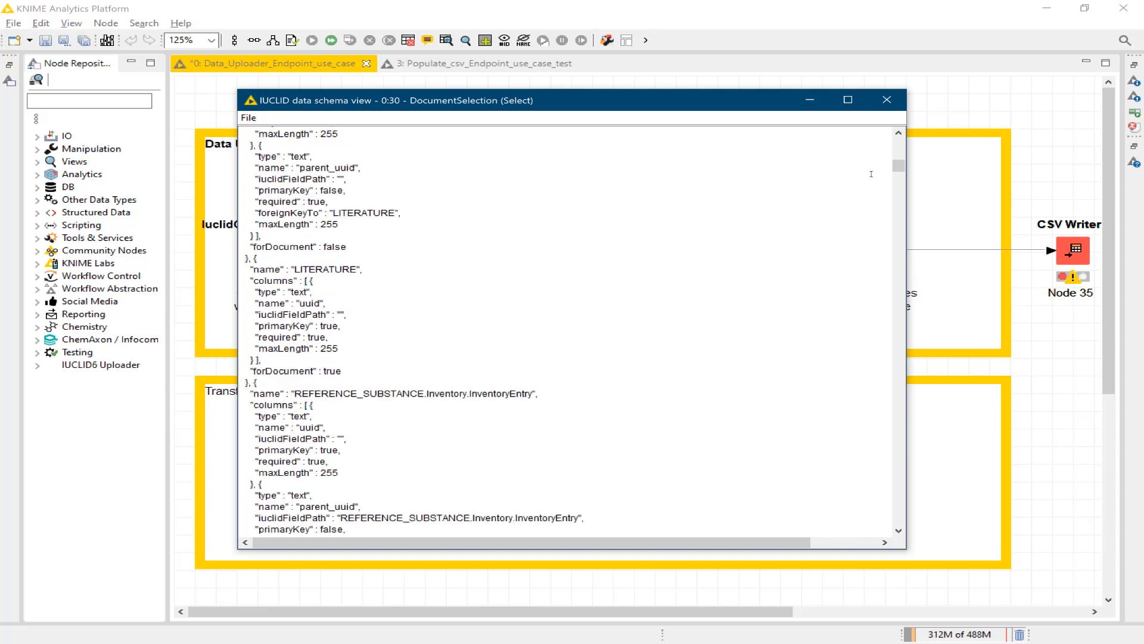
Close the IUCLID data schema view and check the DocumentSelection node's IUCLID data schema JSON output, closing it again.
{"action": "left_click", "coordinate": [887, 100]}
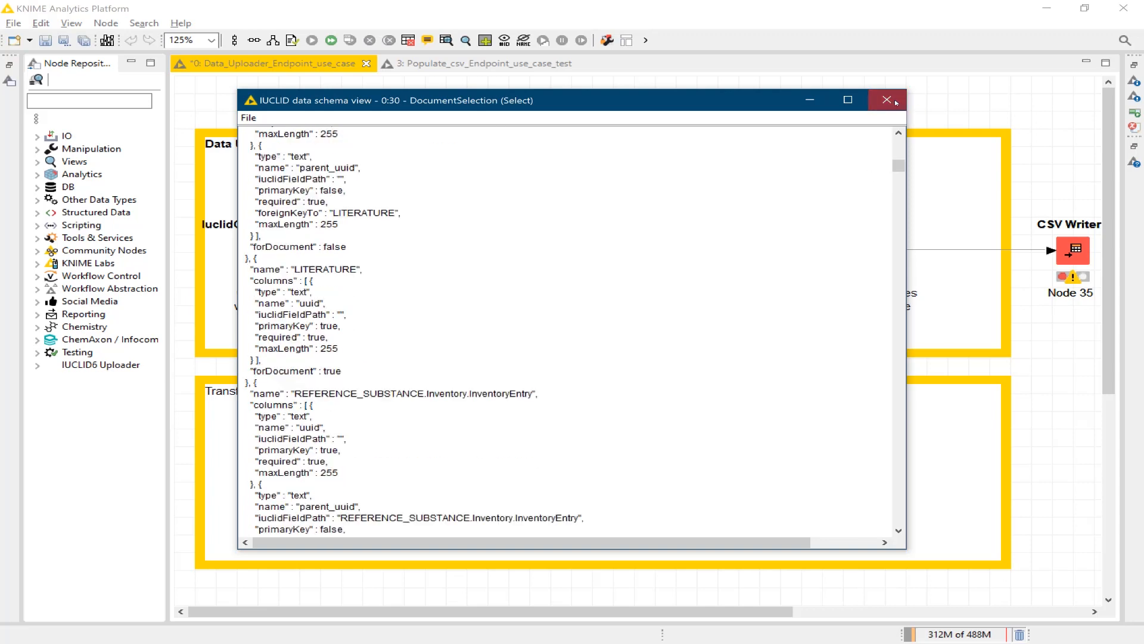
{"action": "right_click", "coordinate": [464, 211]}
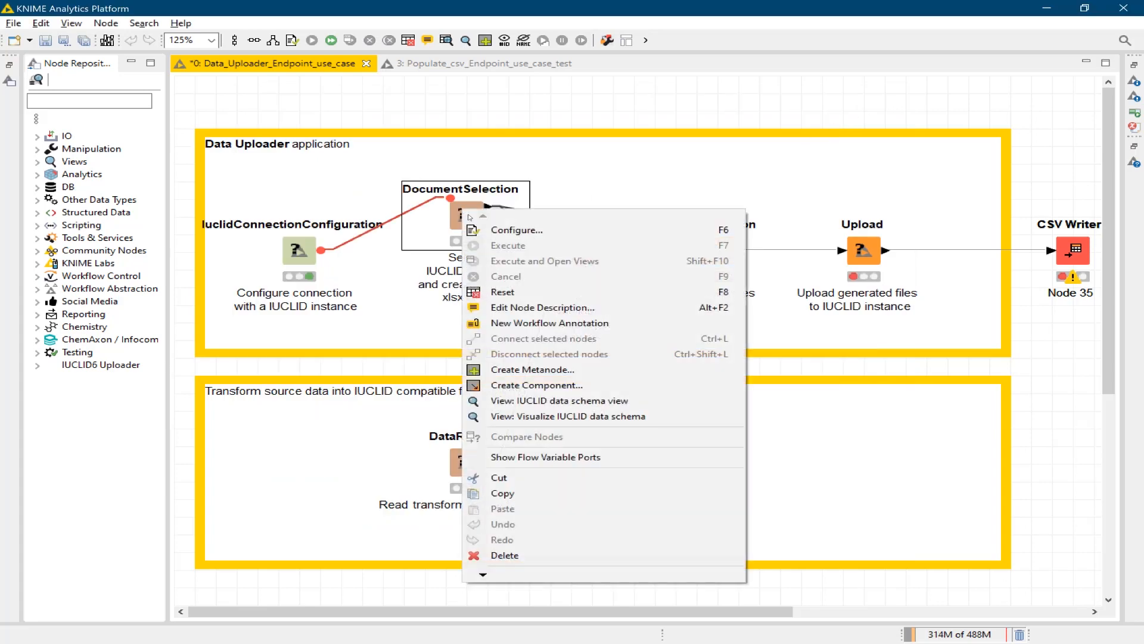
{"action": "mouse_move", "coordinate": [481, 575]}
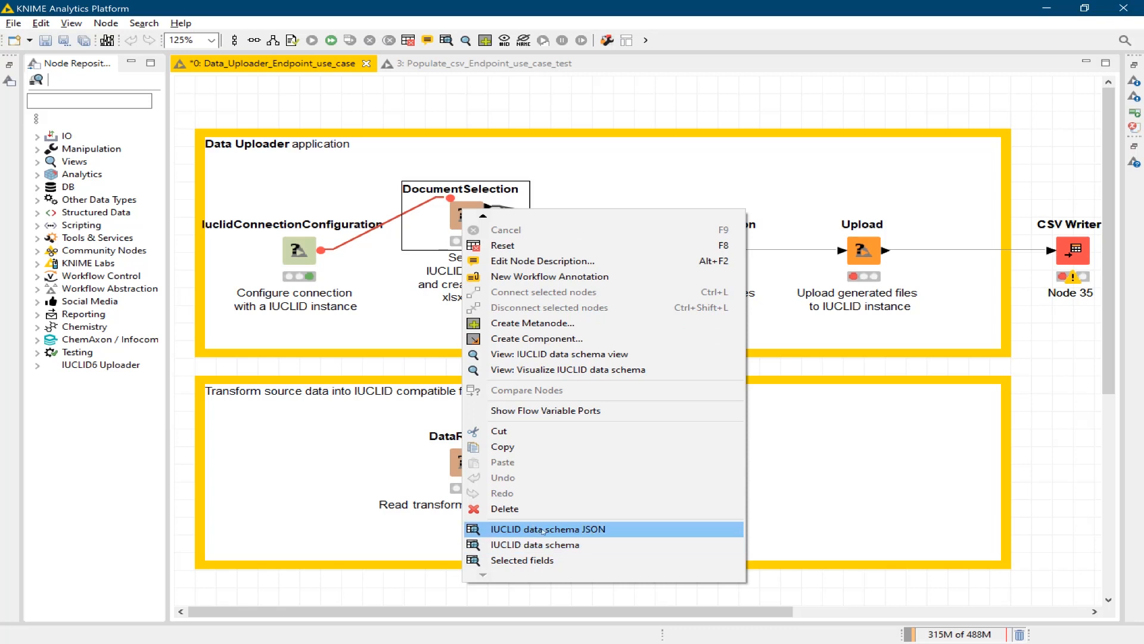
{"action": "left_click", "coordinate": [621, 530]}
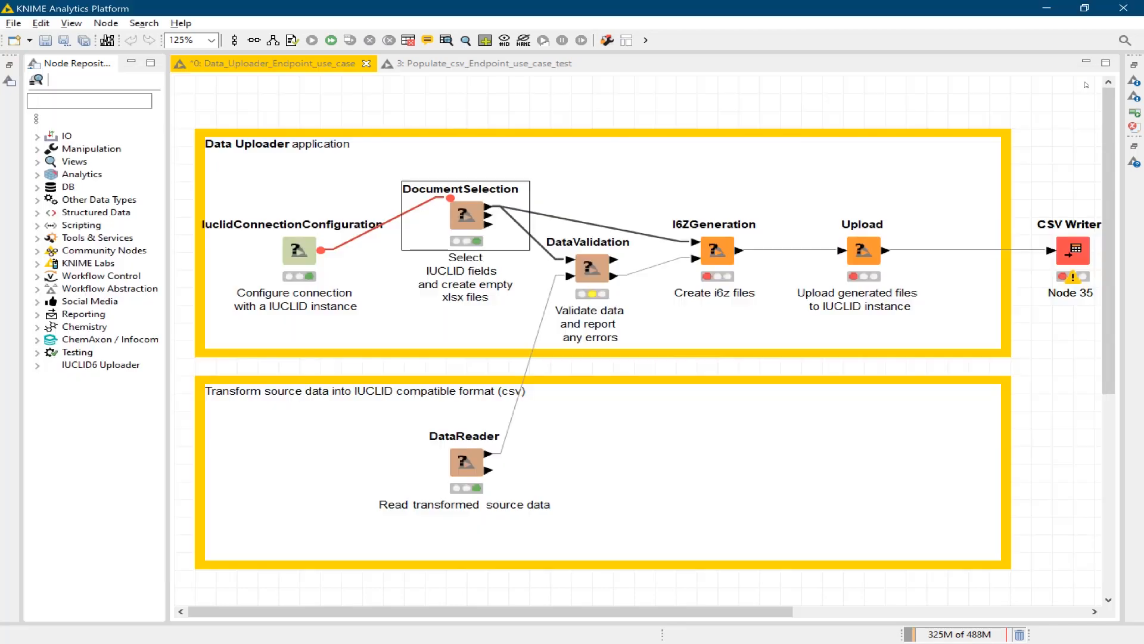
{"action": "left_click", "coordinate": [1081, 78]}
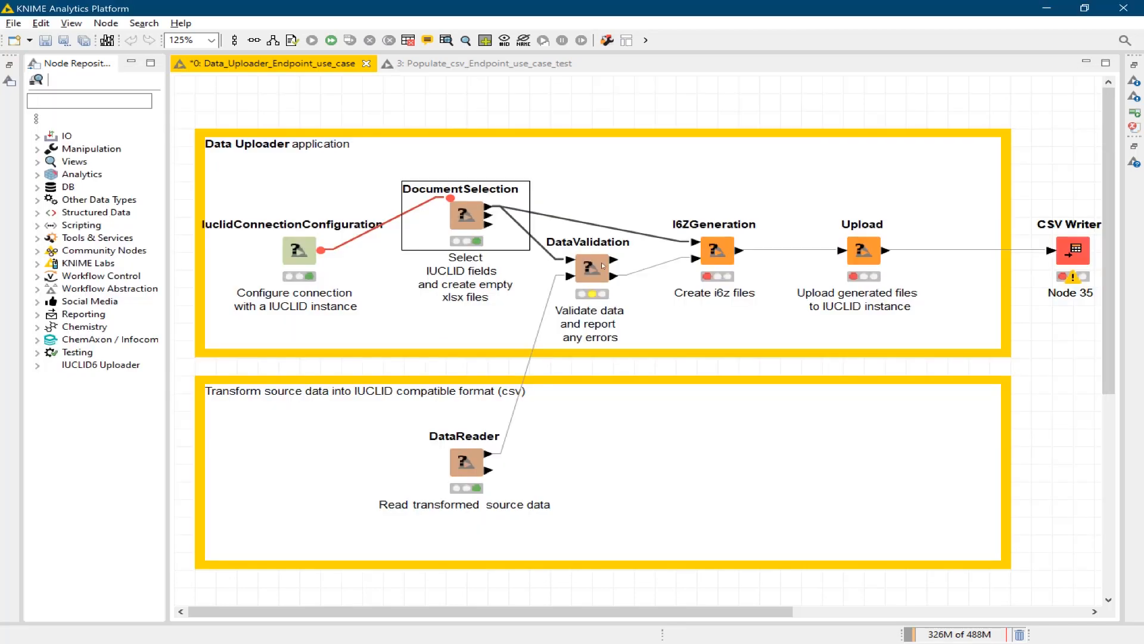
View the DocumentSelection node's tabular IUCLID data schema output and close it.
{"action": "right_click", "coordinate": [464, 221]}
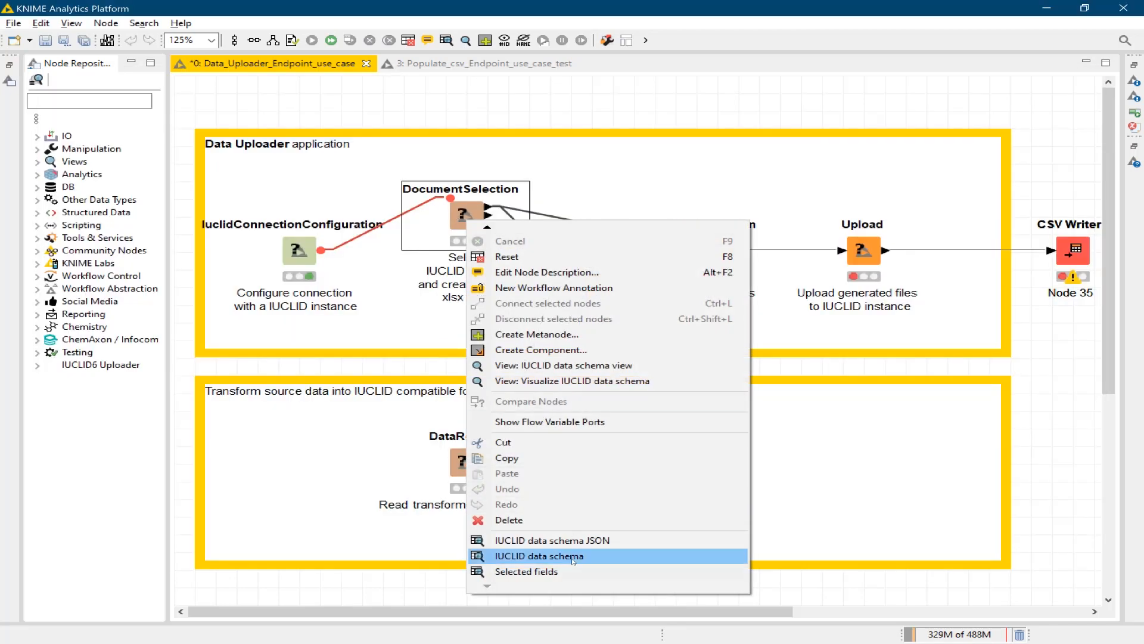
{"action": "left_click", "coordinate": [574, 557]}
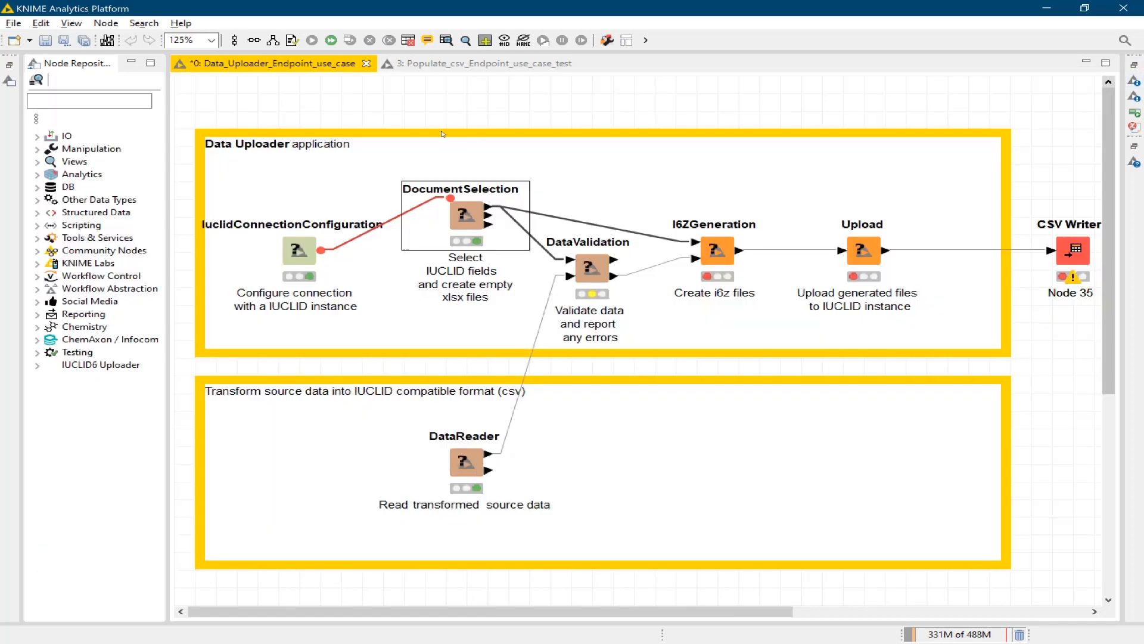
{"action": "left_click", "coordinate": [1081, 78]}
Read the field names in the DocumentSelection node's Selected fields output table and close it.
{"action": "right_click", "coordinate": [465, 221]}
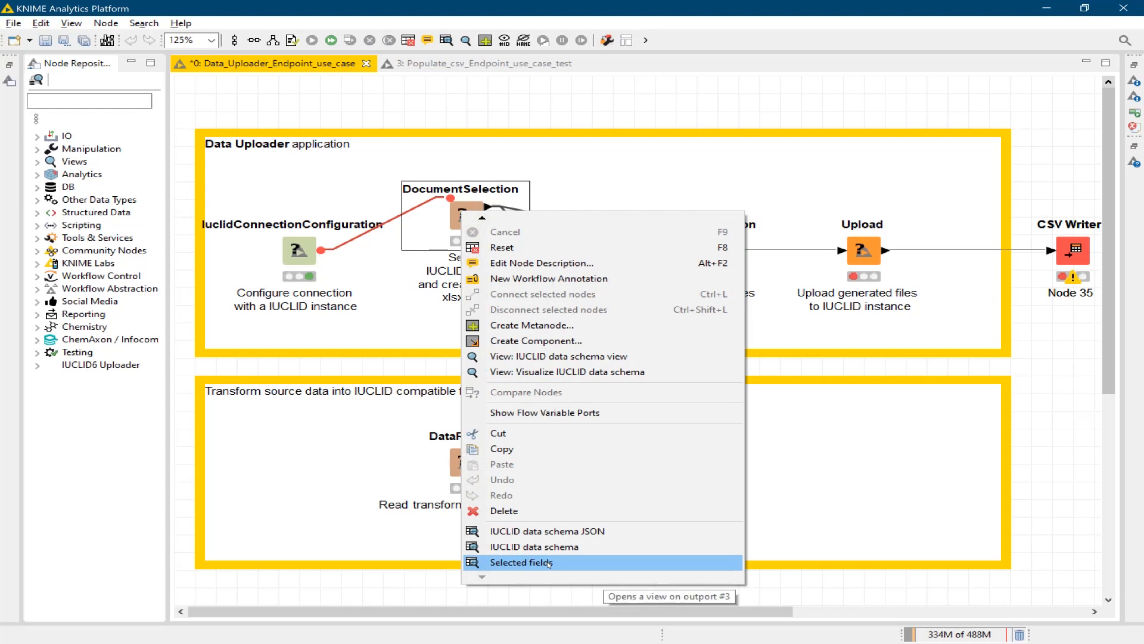
{"action": "left_click", "coordinate": [548, 564]}
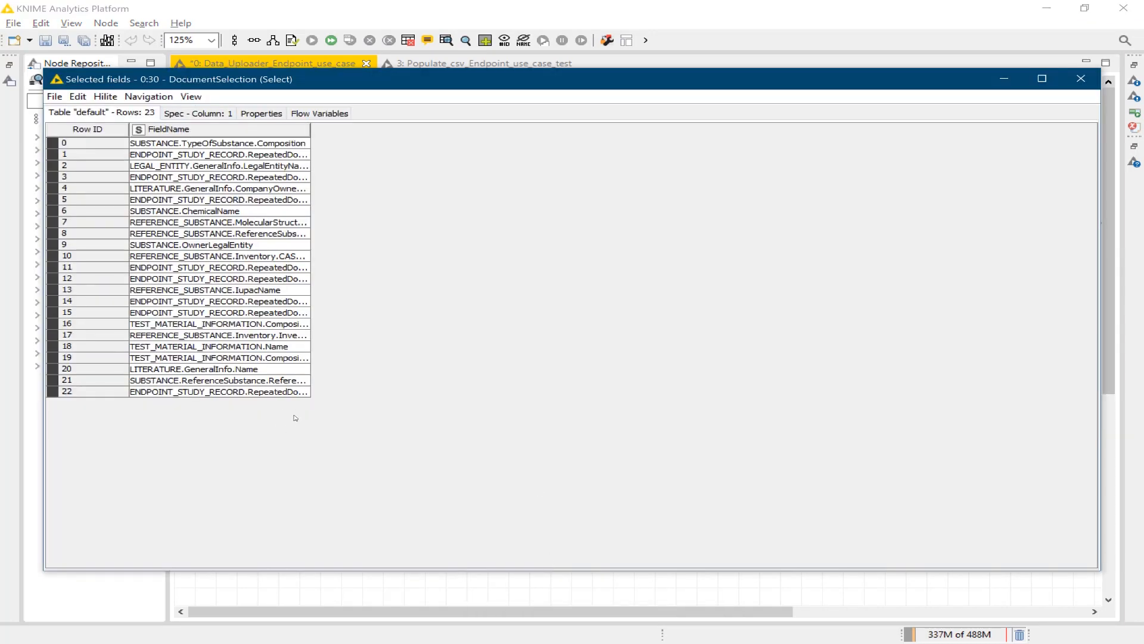
{"action": "left_click", "coordinate": [1080, 79]}
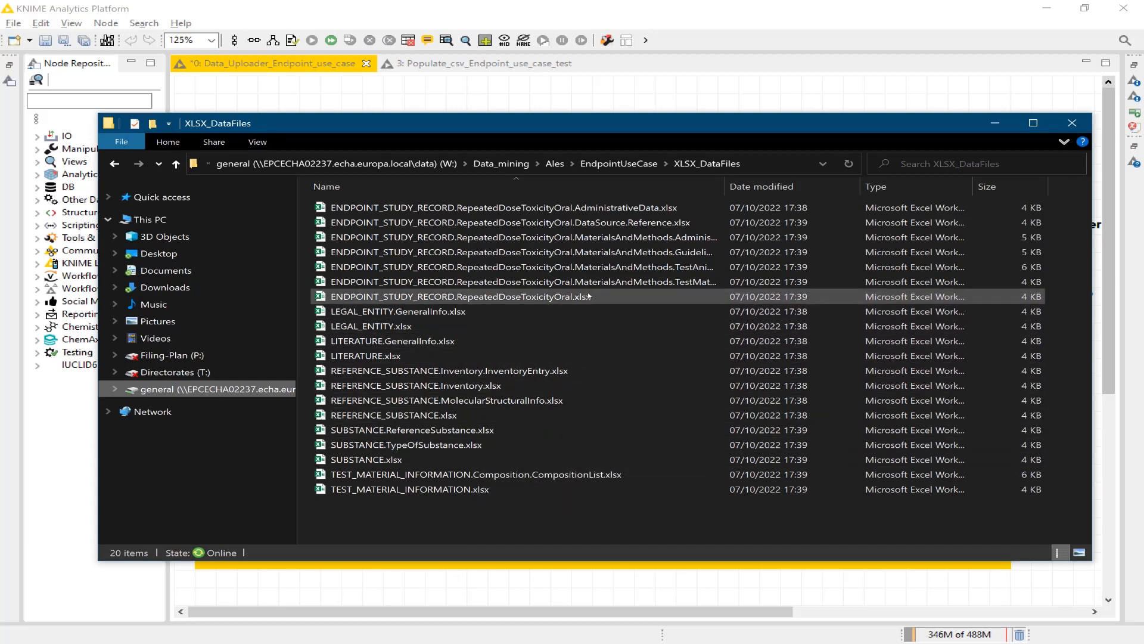
Open ENDPOINT_STUDY_RECORD.RepeatedDoseToxicityOral.AdministrativeData.xlsx from the XLSX_DataFiles folder in Excel and widen column B to read its Endpoint.value picklist options.
{"action": "left_click", "coordinate": [586, 208]}
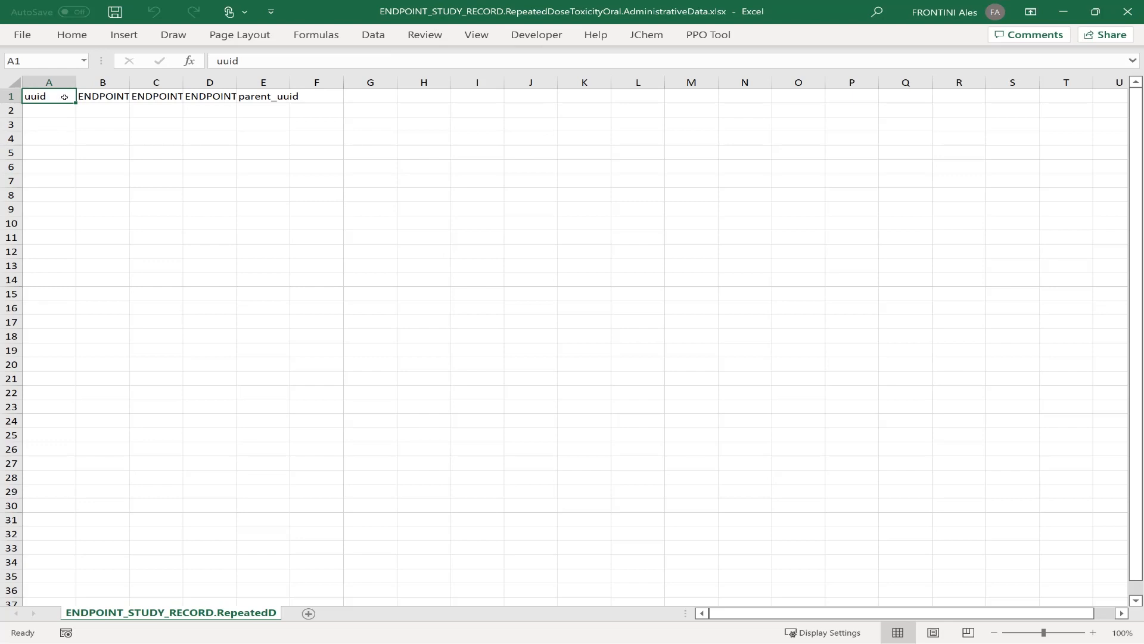
{"action": "key", "text": "Right"}
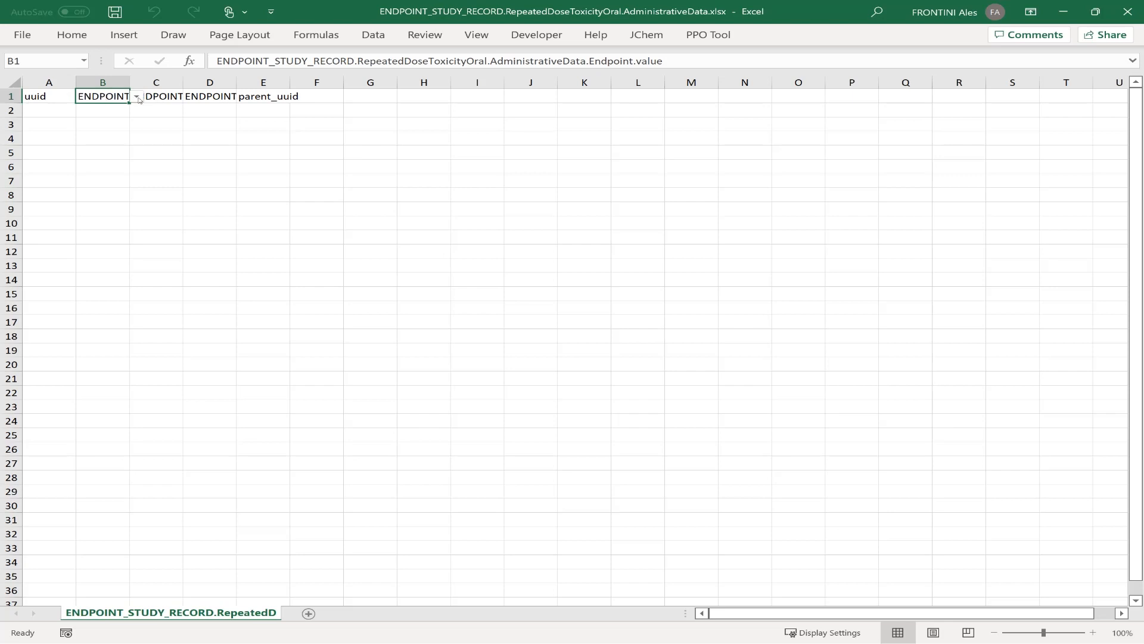
{"action": "left_click", "coordinate": [137, 97]}
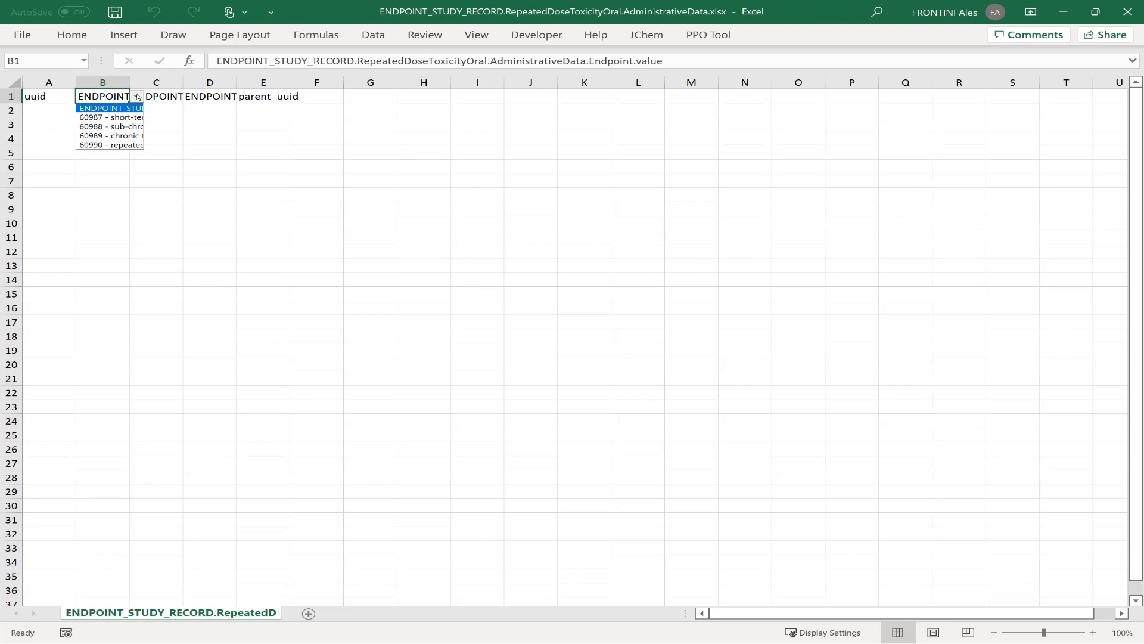
{"action": "left_click", "coordinate": [128, 80]}
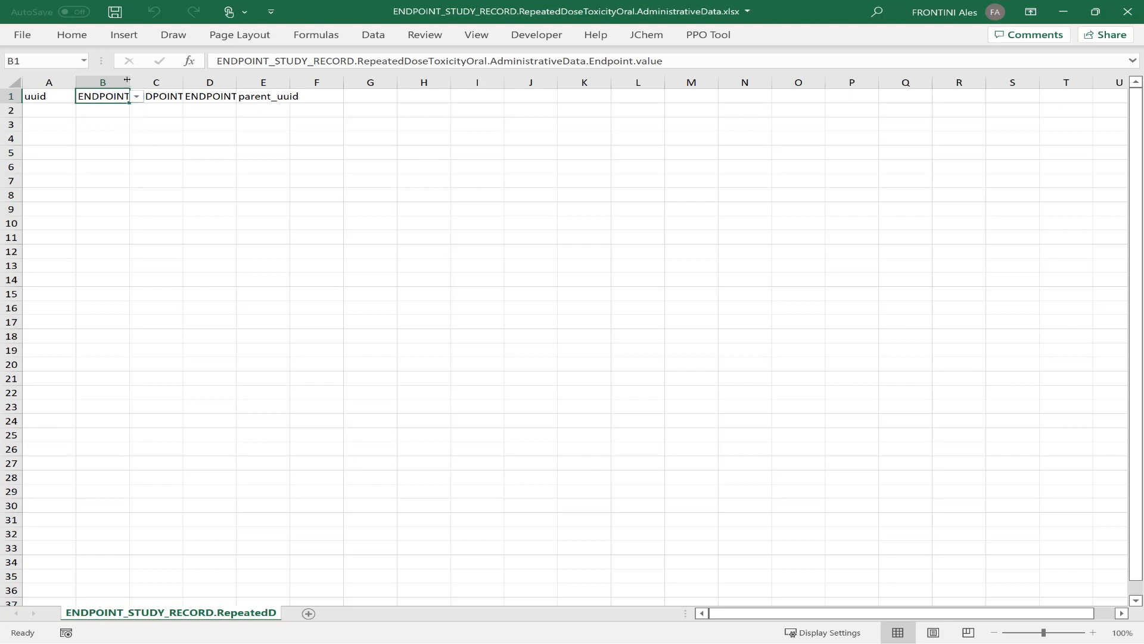
{"action": "left_click_drag", "start_coordinate": [127, 79], "coordinate": [341, 67]}
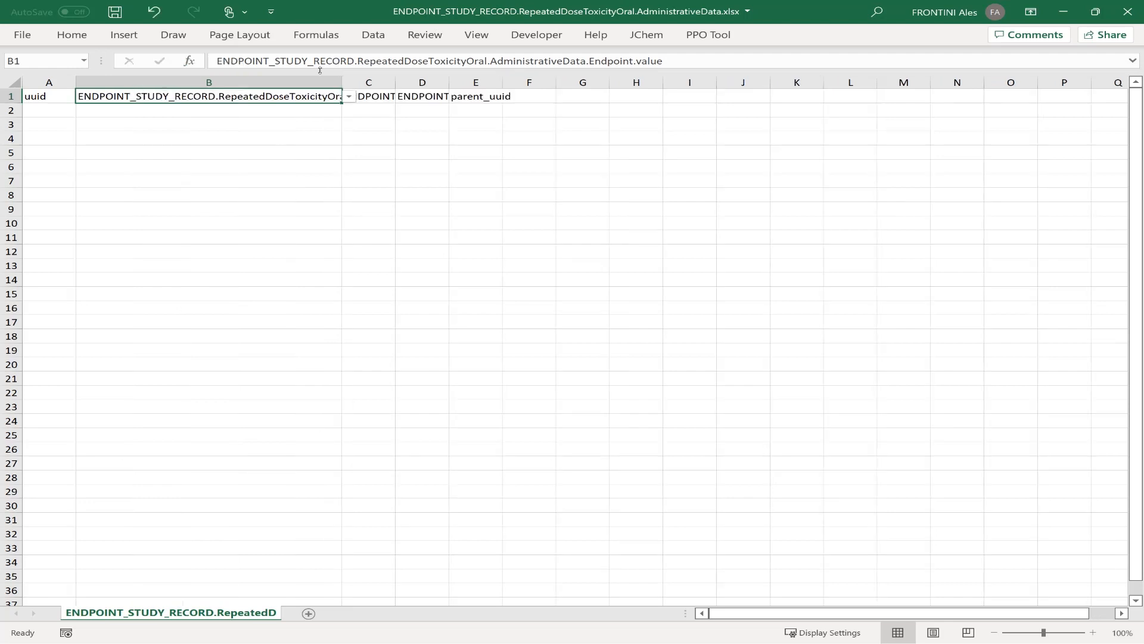
{"action": "left_click", "coordinate": [349, 97]}
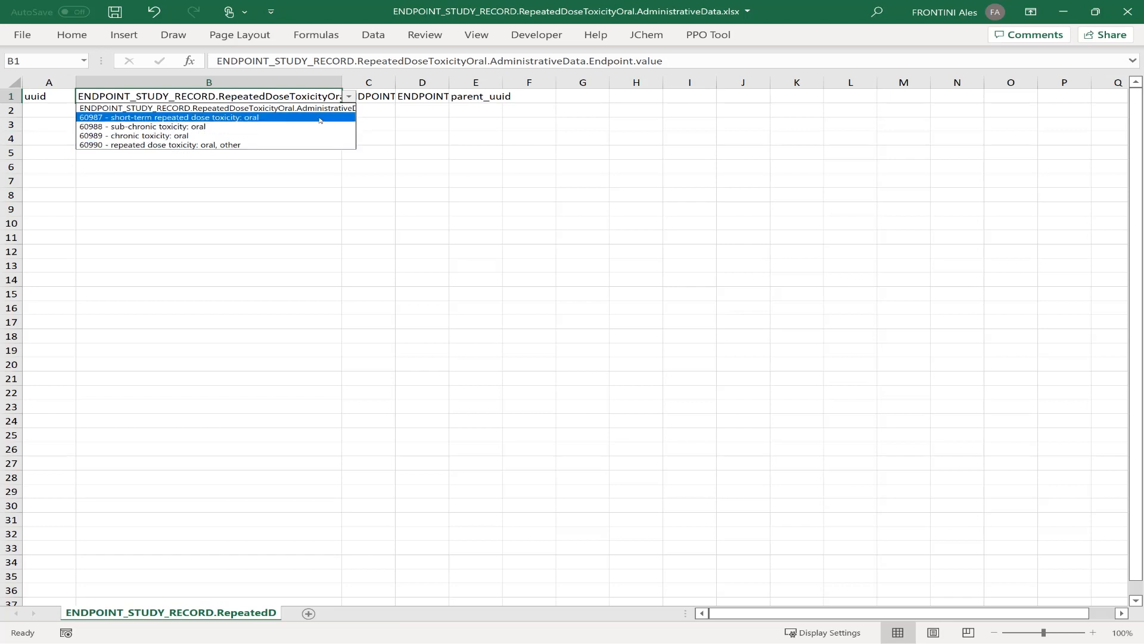
Read the full header names in cells C1, D1 and E1 of the AdministrativeData sheet.
{"action": "left_click", "coordinate": [375, 99]}
{"action": "left_click", "coordinate": [376, 97]}
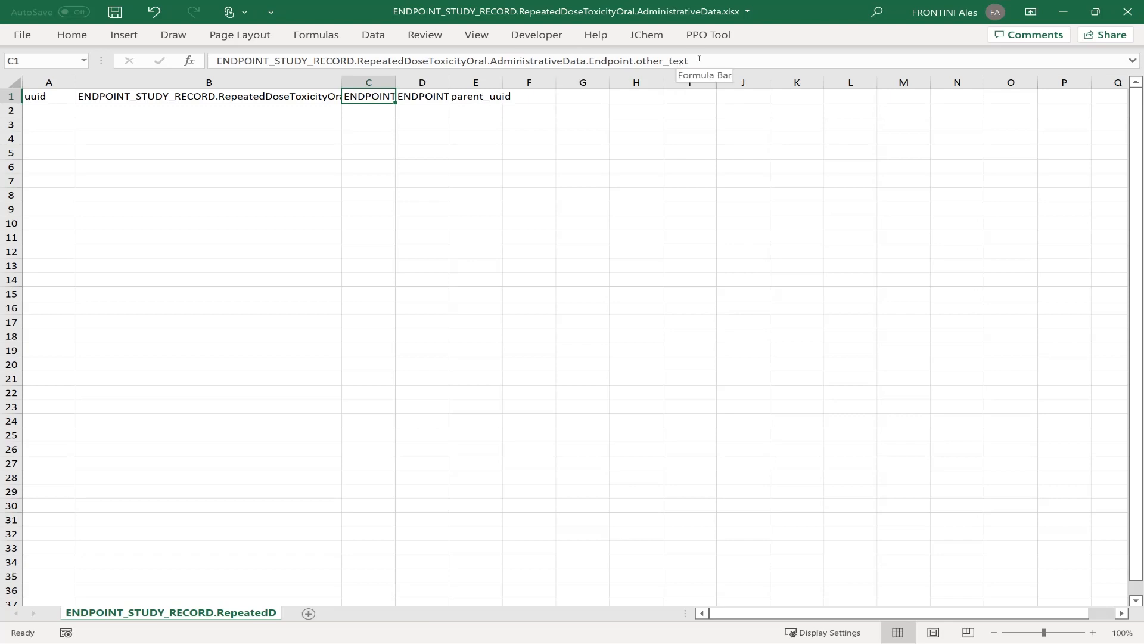
{"action": "left_click", "coordinate": [441, 98]}
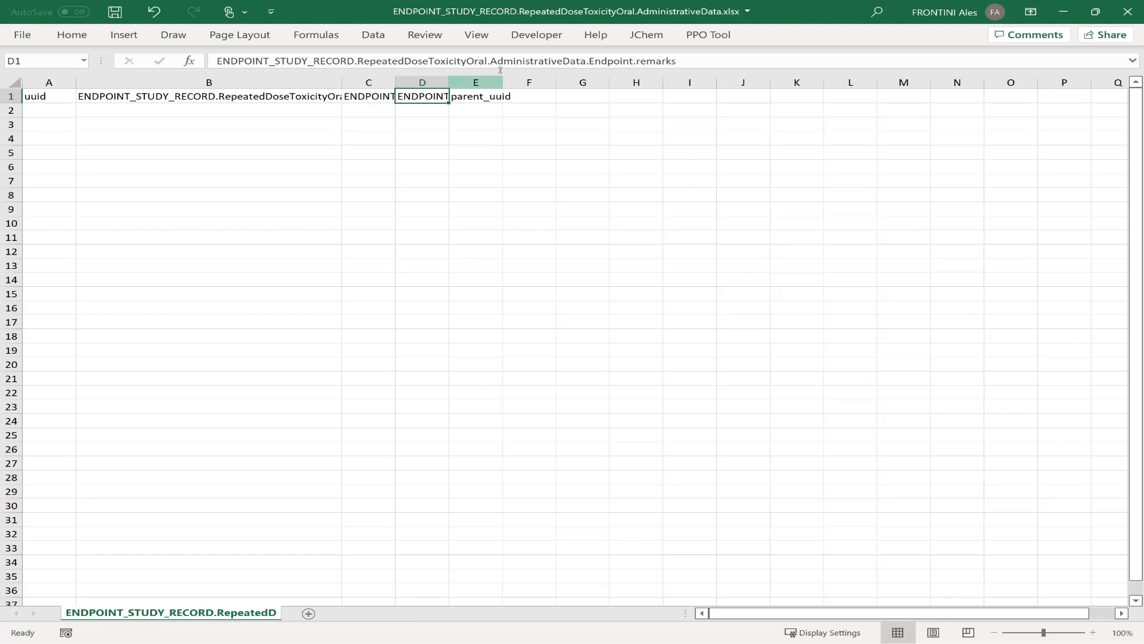
{"action": "left_click", "coordinate": [476, 98]}
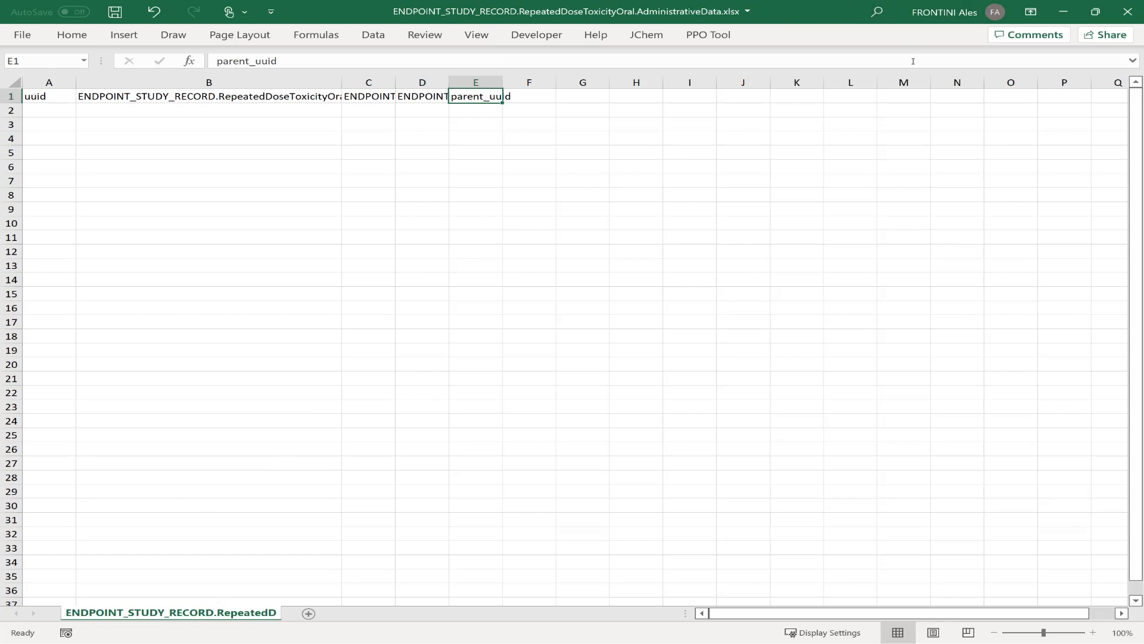
Switch to KNIME, open the Populate_csv_Endpoint_use_case_test workflow and examine its initial nodes from the Excel Reader to the entity metanodes.
{"action": "key", "text": "alt+Tab"}
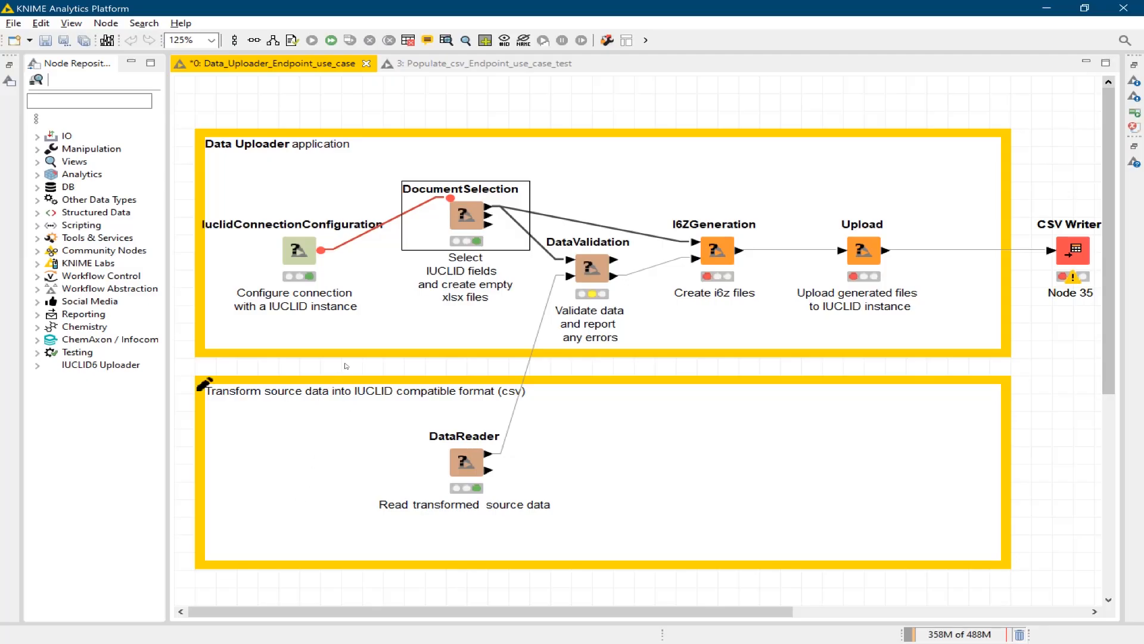
{"action": "left_click", "coordinate": [474, 64]}
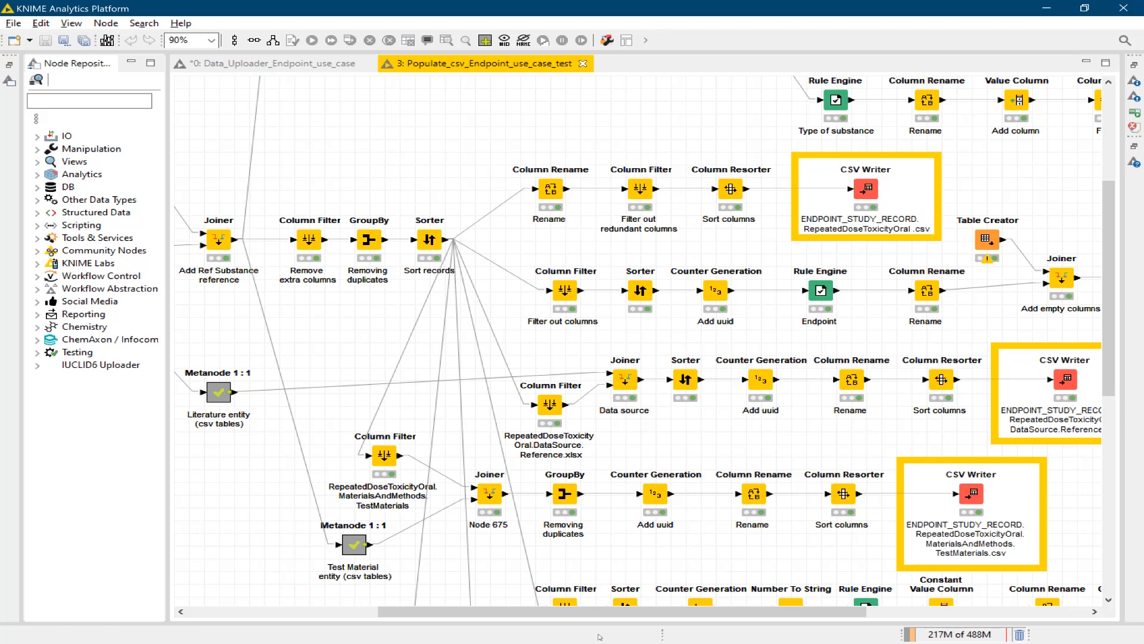
{"action": "left_click_drag", "start_coordinate": [582, 613], "coordinate": [287, 623]}
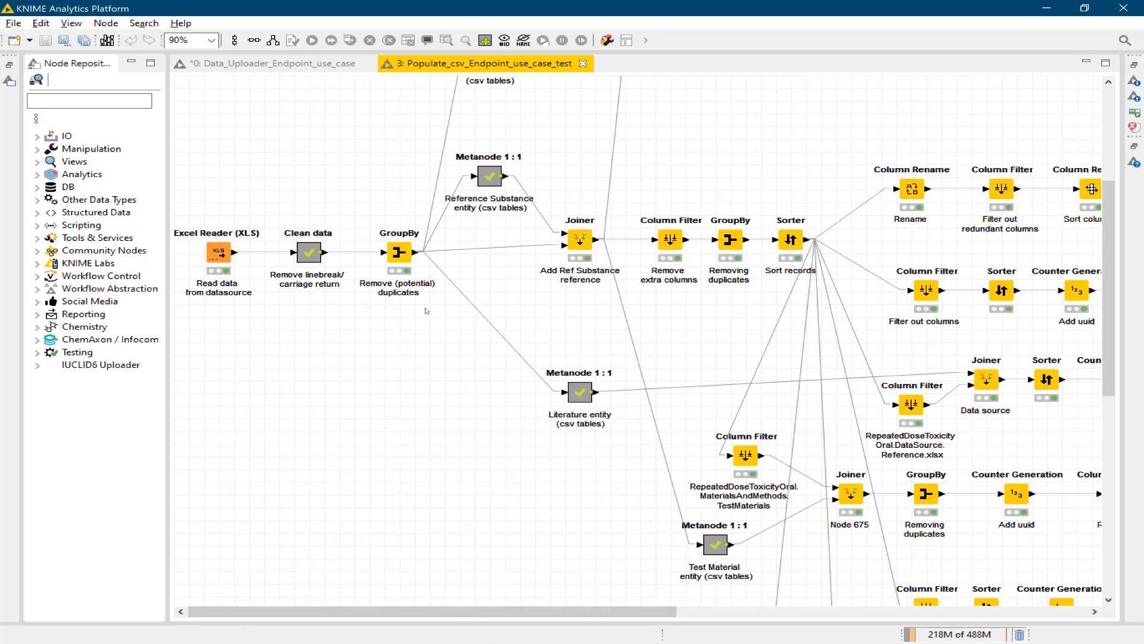
{"action": "scroll", "coordinate": [427, 311], "scroll_direction": "up", "scroll_amount": 5}
{"action": "scroll", "coordinate": [427, 311], "scroll_direction": "down", "scroll_amount": 3}
{"action": "scroll", "coordinate": [427, 311], "scroll_direction": "up", "scroll_amount": 2}
{"action": "scroll", "coordinate": [427, 311], "scroll_direction": "down", "scroll_amount": 2}
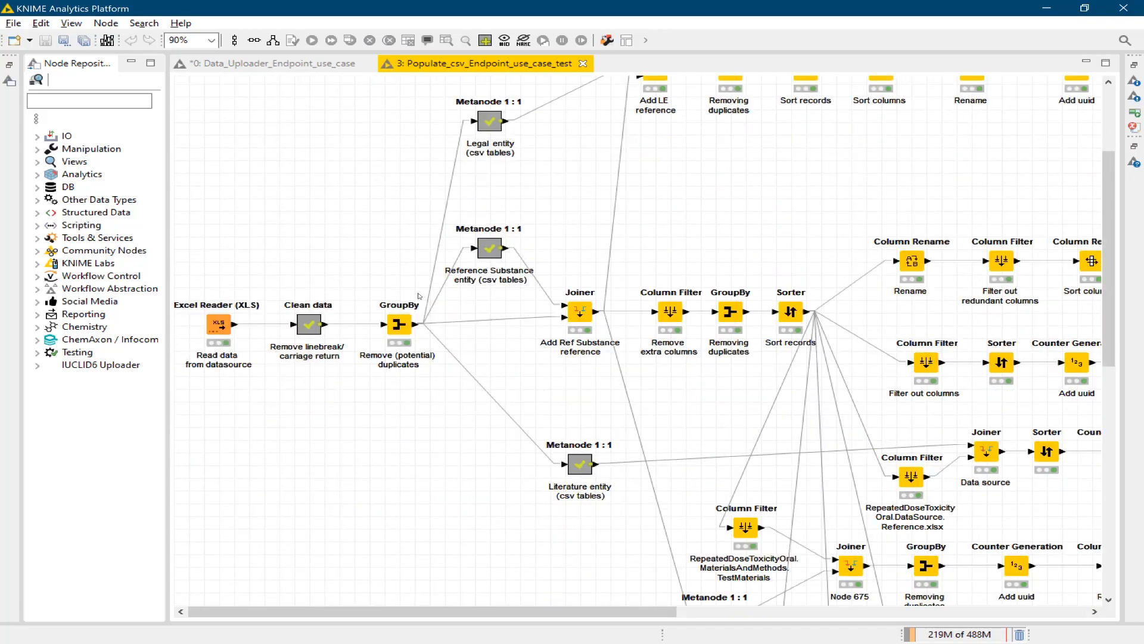
{"action": "scroll", "coordinate": [367, 317], "scroll_direction": "up", "scroll_amount": 2}
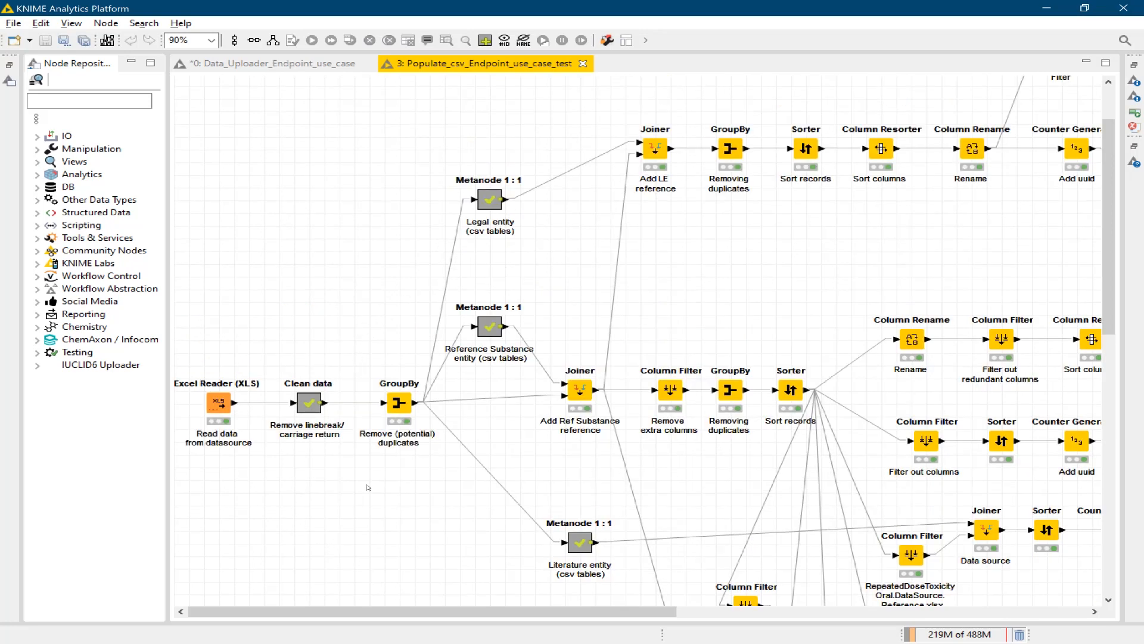
{"action": "scroll", "coordinate": [367, 488], "scroll_direction": "down", "scroll_amount": 3}
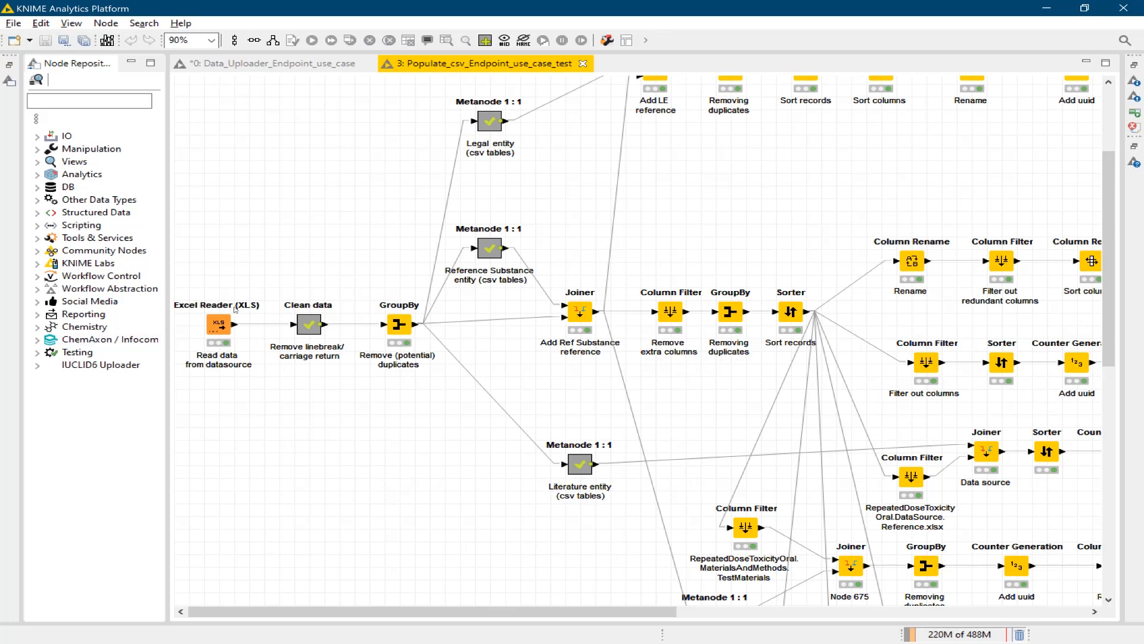
Open the Excel Reader (XLS) node's output table, look through all source data columns, and minimize the table window.
{"action": "right_click", "coordinate": [222, 322]}
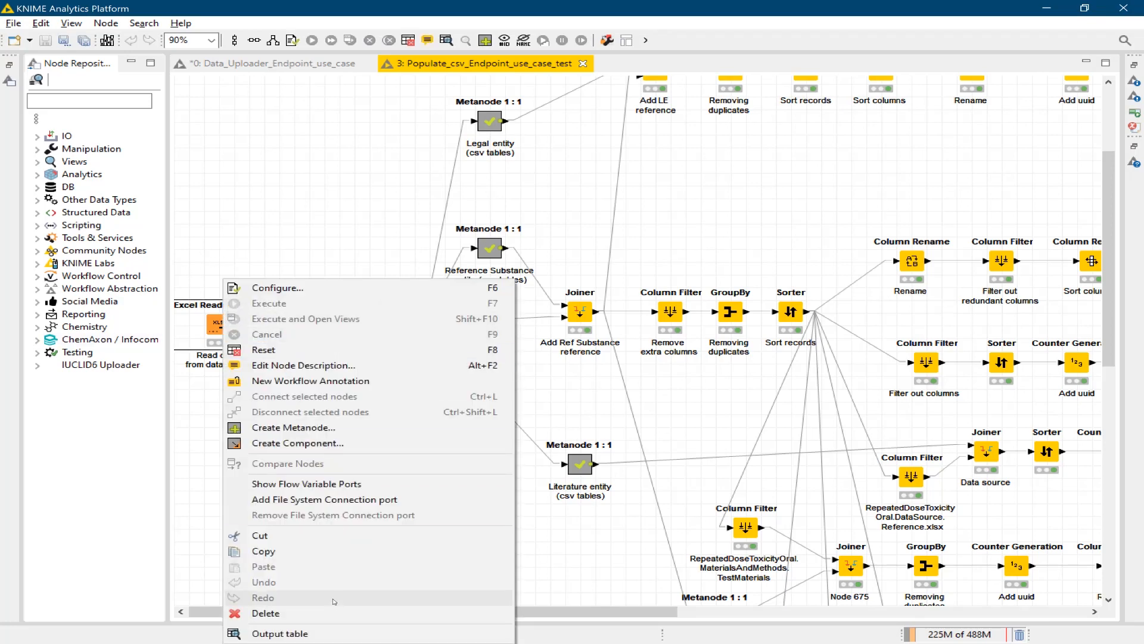
{"action": "left_click", "coordinate": [333, 633]}
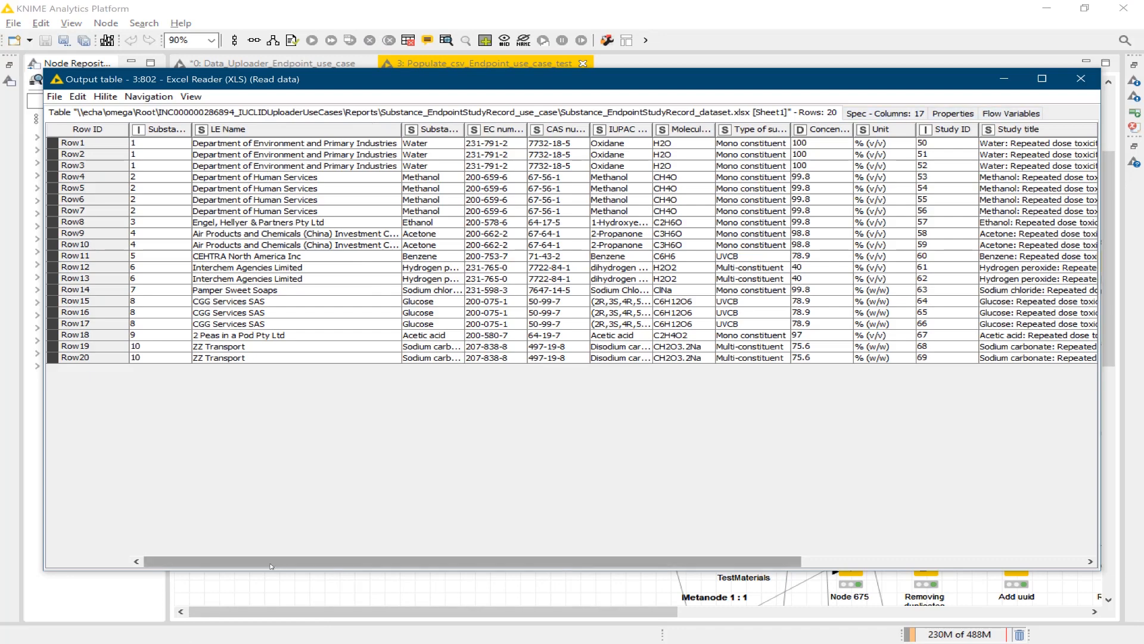
{"action": "left_click_drag", "start_coordinate": [272, 566], "coordinate": [720, 544]}
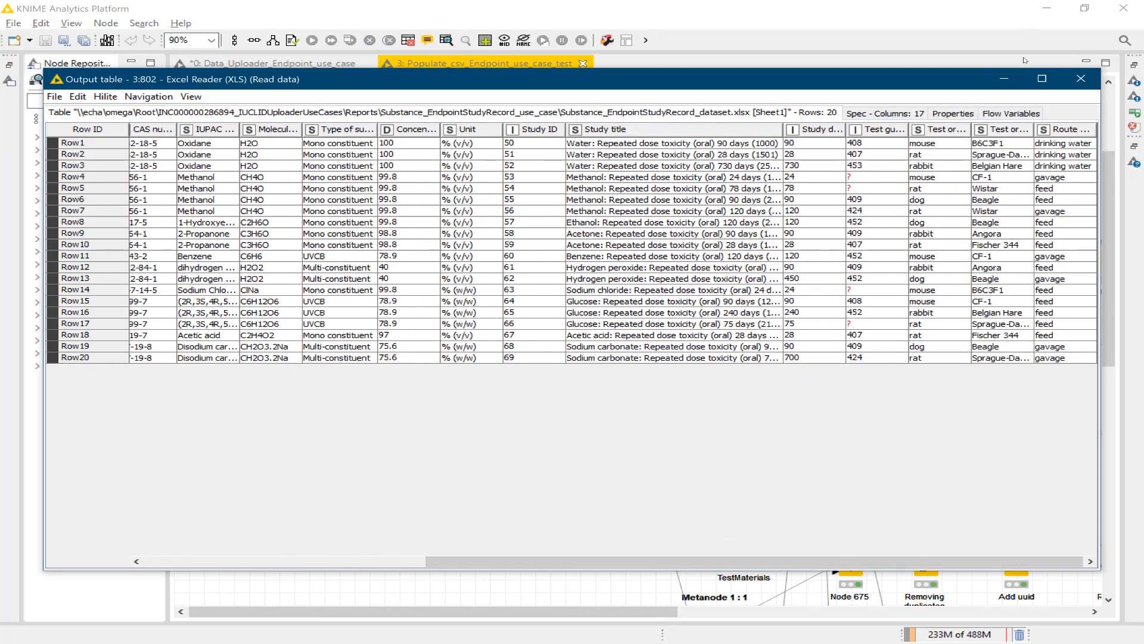
{"action": "left_click", "coordinate": [1003, 80]}
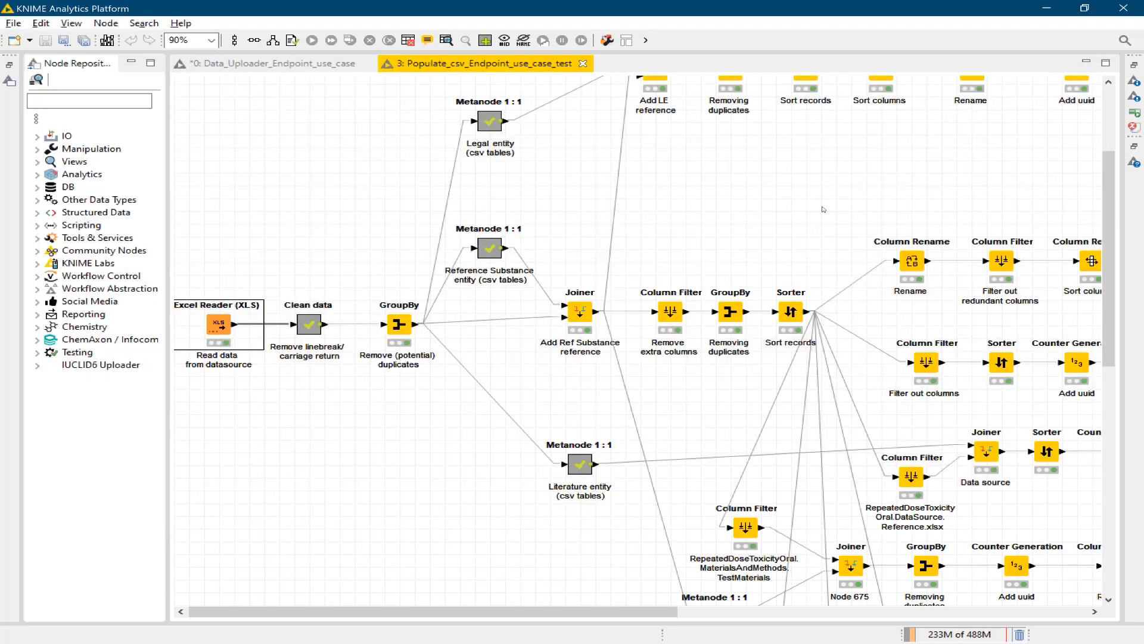
Follow the workflow branch from the Sorter node to the CSV Writer for RepeatedDoseToxicityOral.AdministrativeData.csv.
{"action": "left_click_drag", "start_coordinate": [296, 610], "coordinate": [554, 603]}
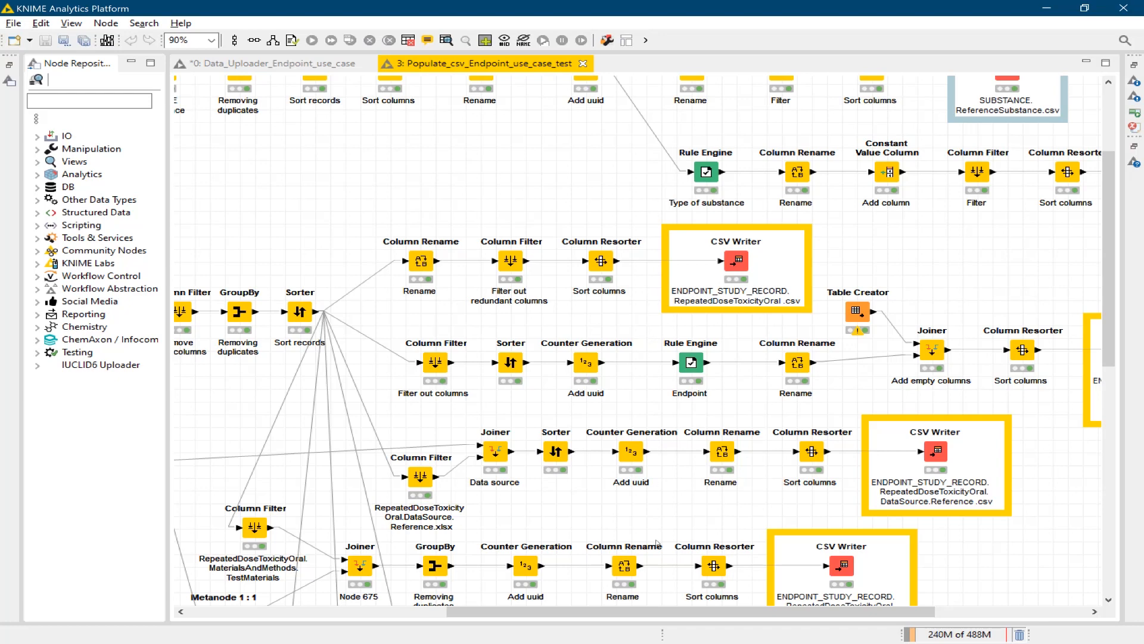
{"action": "left_click_drag", "start_coordinate": [671, 608], "coordinate": [819, 600]}
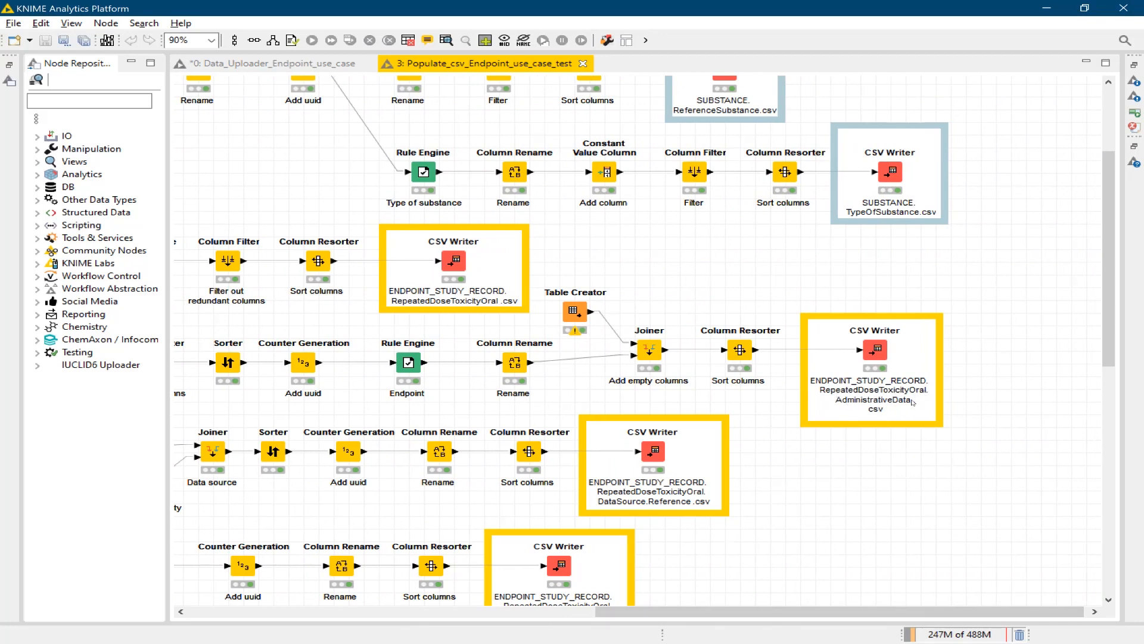
{"action": "left_click_drag", "start_coordinate": [718, 605], "coordinate": [513, 620]}
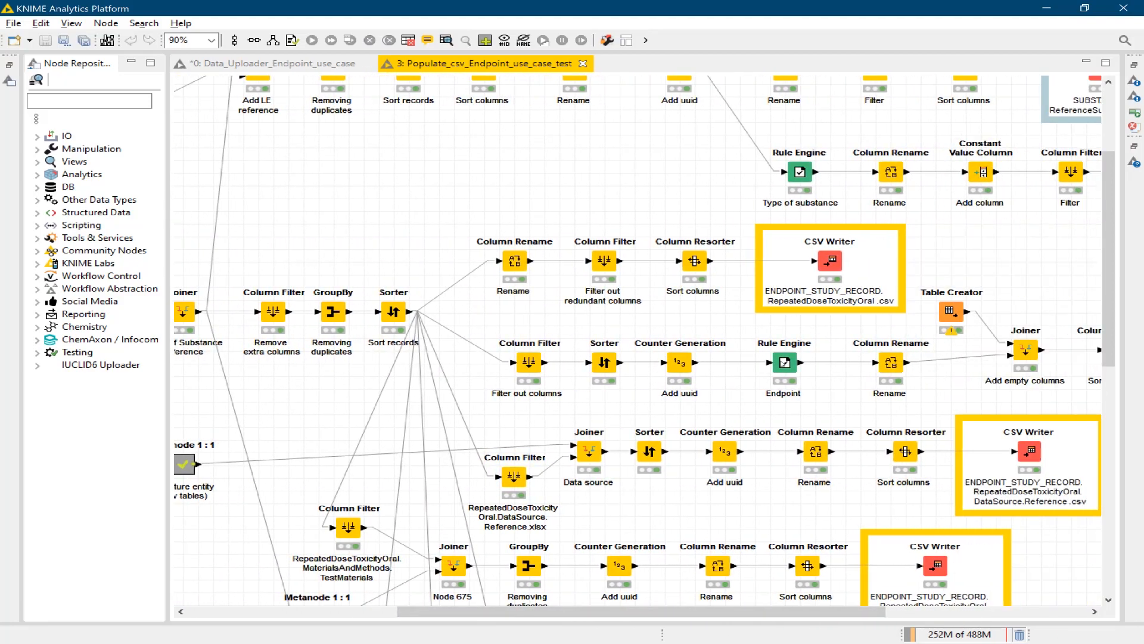
Check the configuration of the Endpoint Rule Engine node, and look over the entity metanodes at the workflow's start.
{"action": "right_click", "coordinate": [785, 360]}
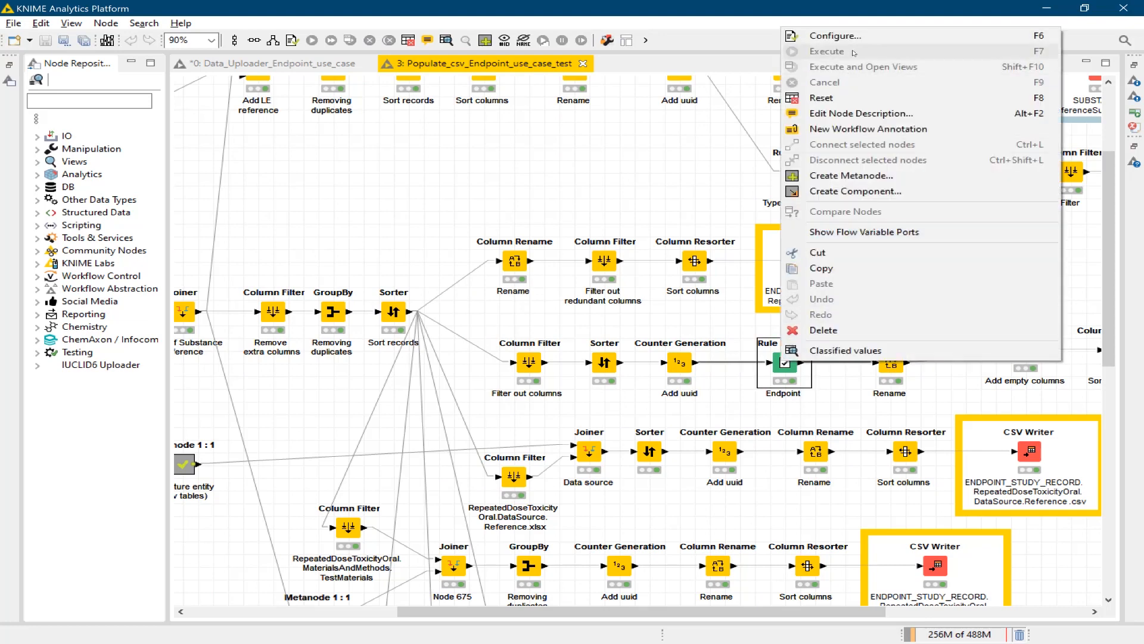
{"action": "left_click", "coordinate": [855, 43]}
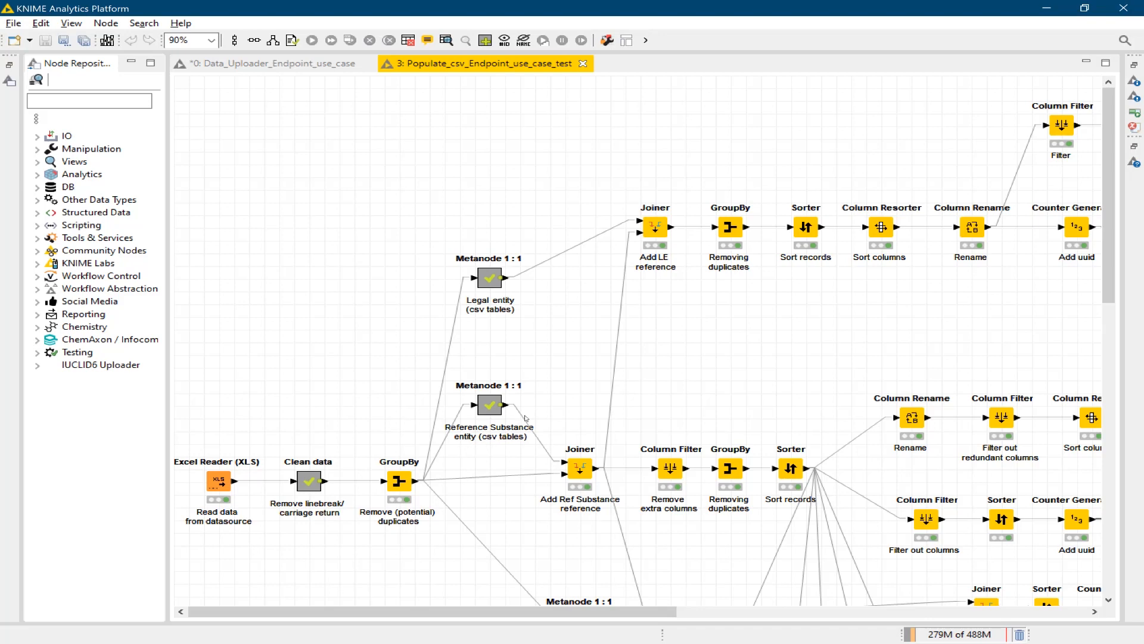
{"action": "scroll", "coordinate": [525, 418], "scroll_direction": "down", "scroll_amount": 8}
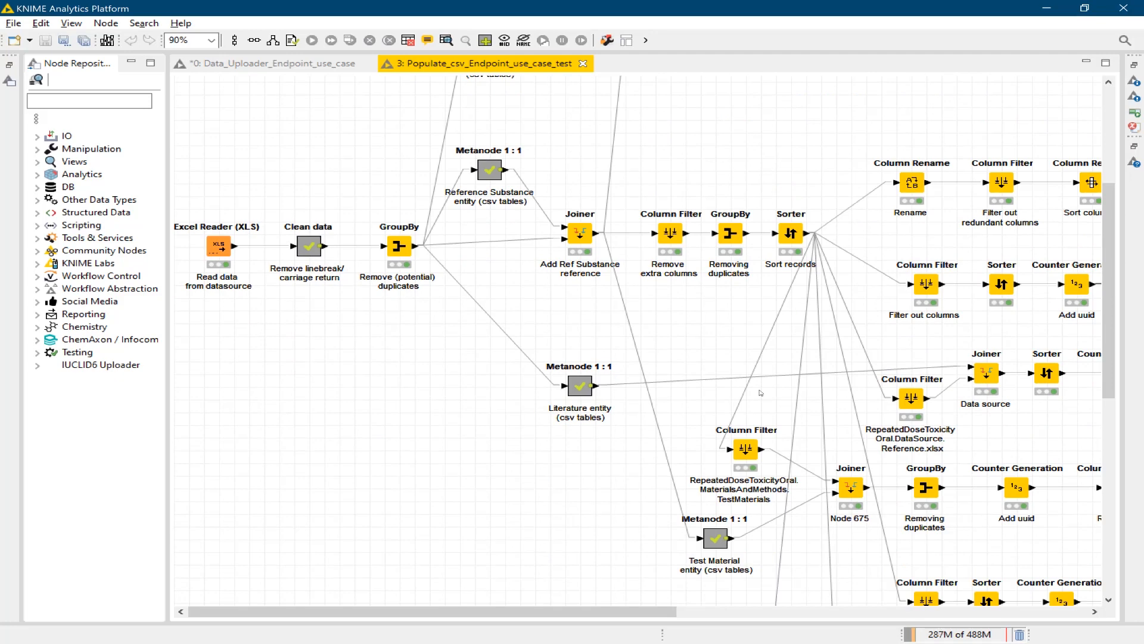
Look over the Legal, Reference Substance, Literature and Test Material entity metanodes and their connections to the column filter branches.
{"action": "scroll", "coordinate": [669, 270], "scroll_direction": "up", "scroll_amount": 5}
{"action": "scroll", "coordinate": [596, 301], "scroll_direction": "down", "scroll_amount": 8}
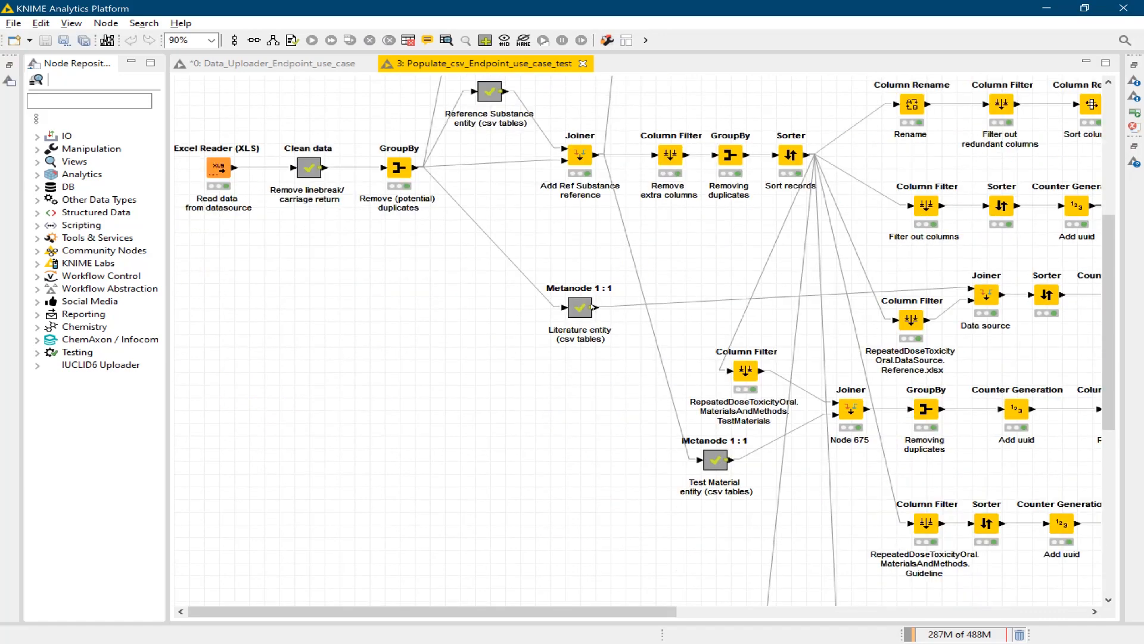
{"action": "scroll", "coordinate": [594, 308], "scroll_direction": "down", "scroll_amount": 3}
{"action": "scroll", "coordinate": [594, 308], "scroll_direction": "up", "scroll_amount": 8}
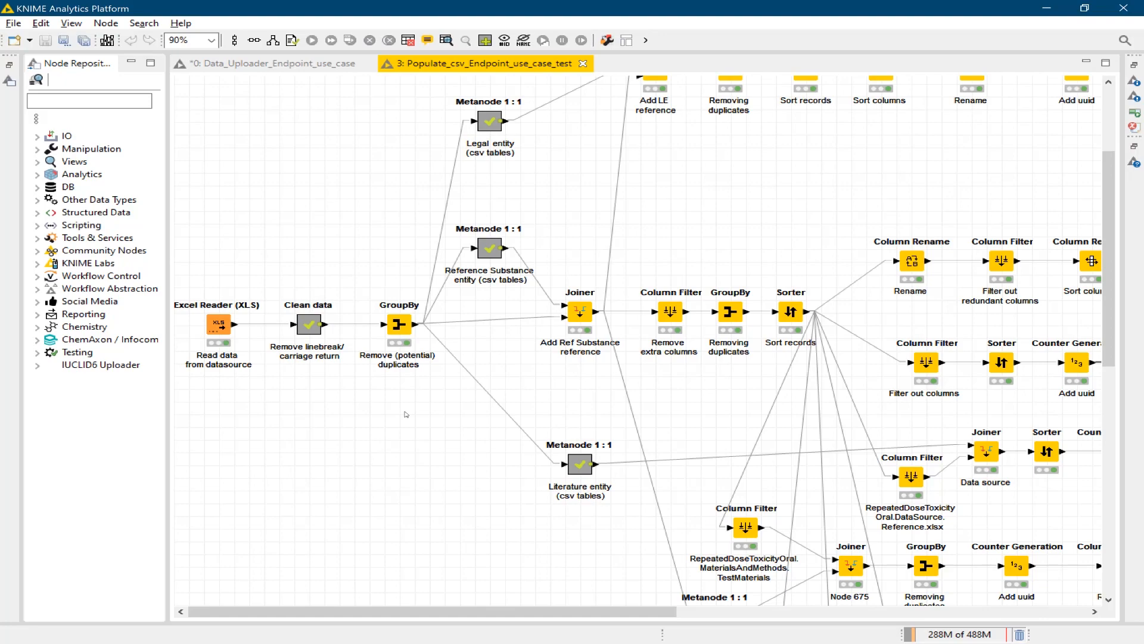
{"action": "scroll", "coordinate": [507, 372], "scroll_direction": "up", "scroll_amount": 3}
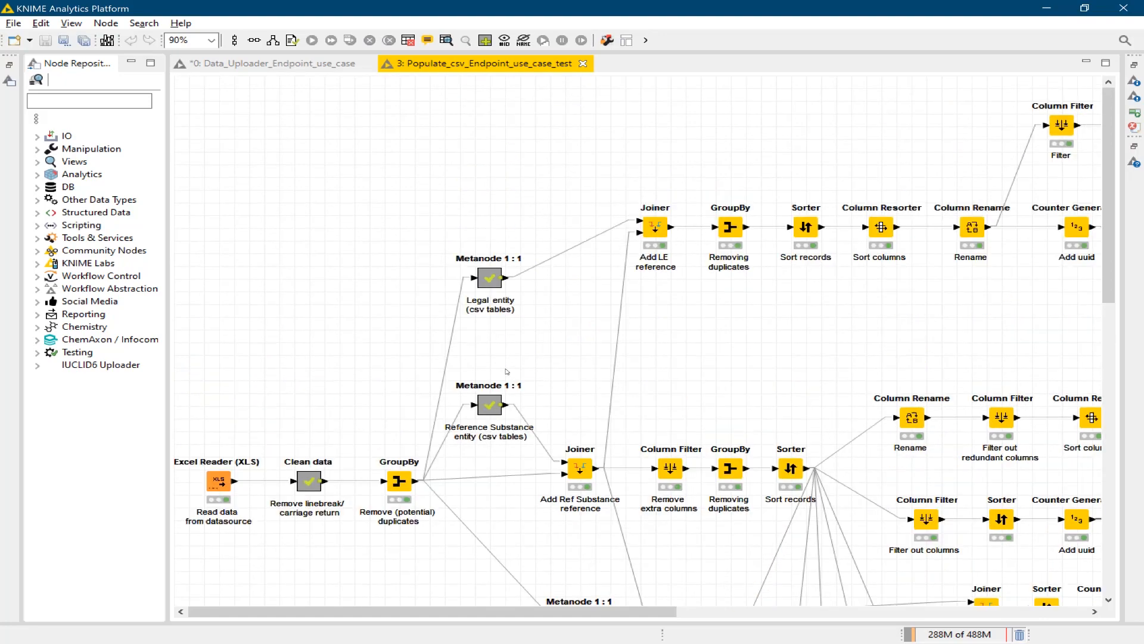
{"action": "scroll", "coordinate": [507, 372], "scroll_direction": "down", "scroll_amount": 6}
{"action": "mouse_move", "coordinate": [574, 608]}
{"action": "left_mouse_down"}
{"action": "mouse_move", "coordinate": [954, 605]}
{"action": "mouse_move", "coordinate": [586, 608]}
{"action": "left_mouse_up"}
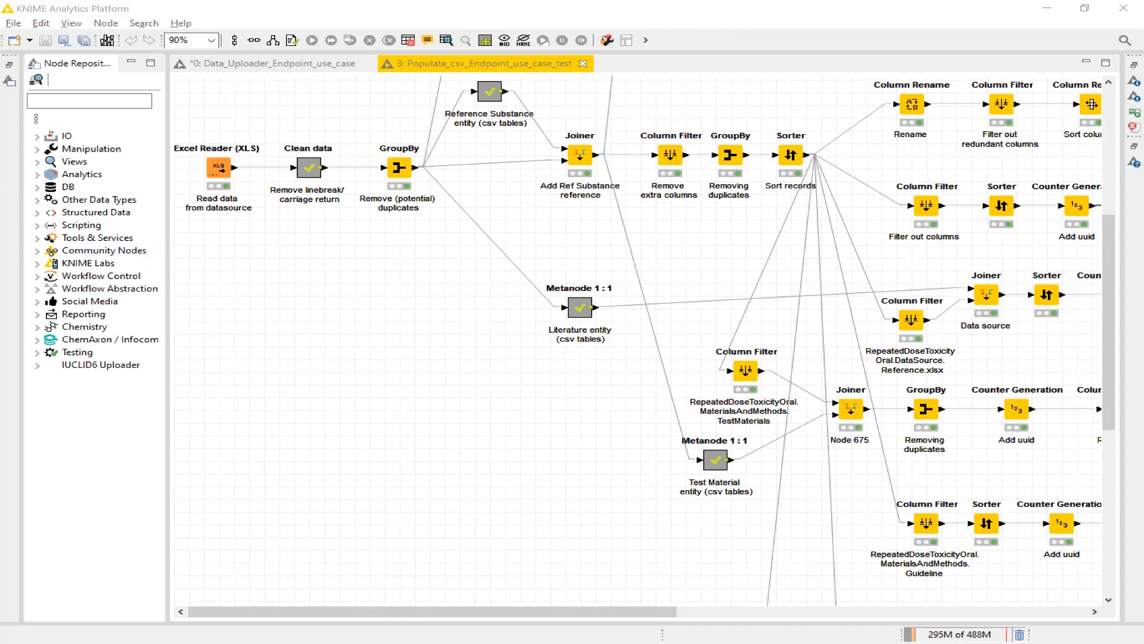
Open the DataReader node's configuration in the Data_Uploader_Endpoint_use_case workflow, and copy the CSV_DataFiles folder path from File Explorer.
{"action": "left_click", "coordinate": [292, 65]}
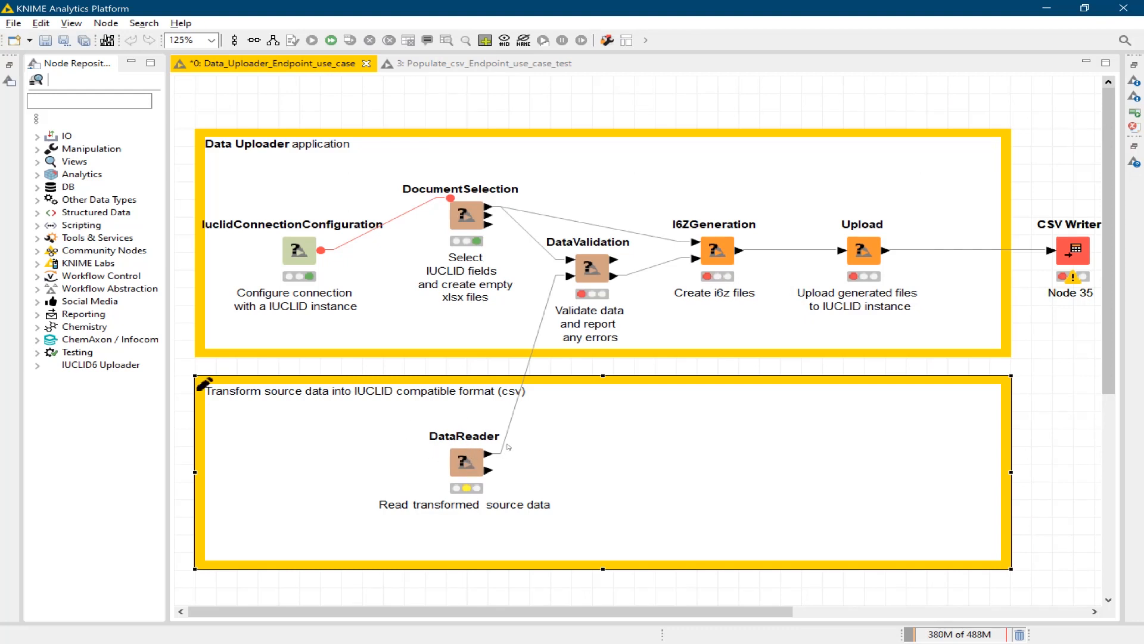
{"action": "right_click", "coordinate": [463, 462]}
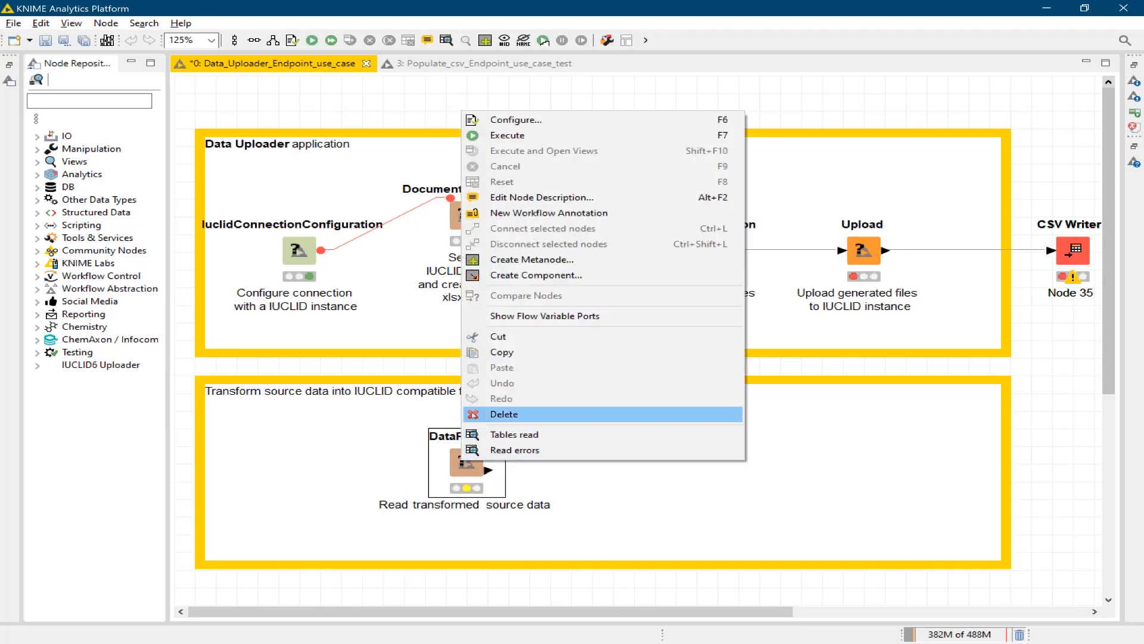
{"action": "left_click", "coordinate": [516, 121]}
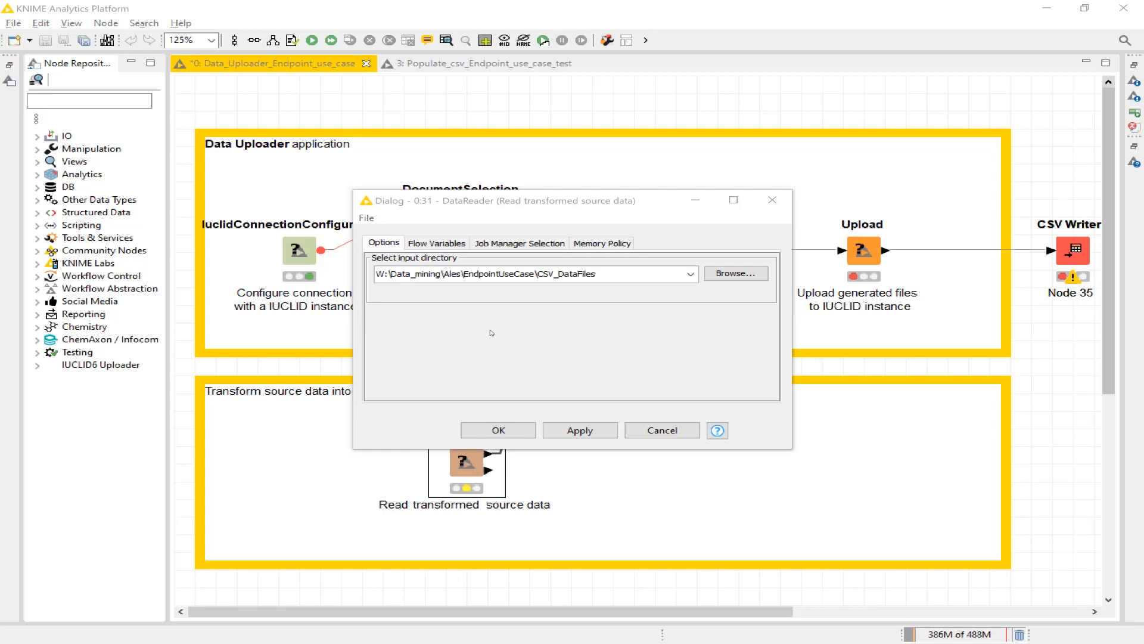
{"action": "key", "text": "alt+Tab"}
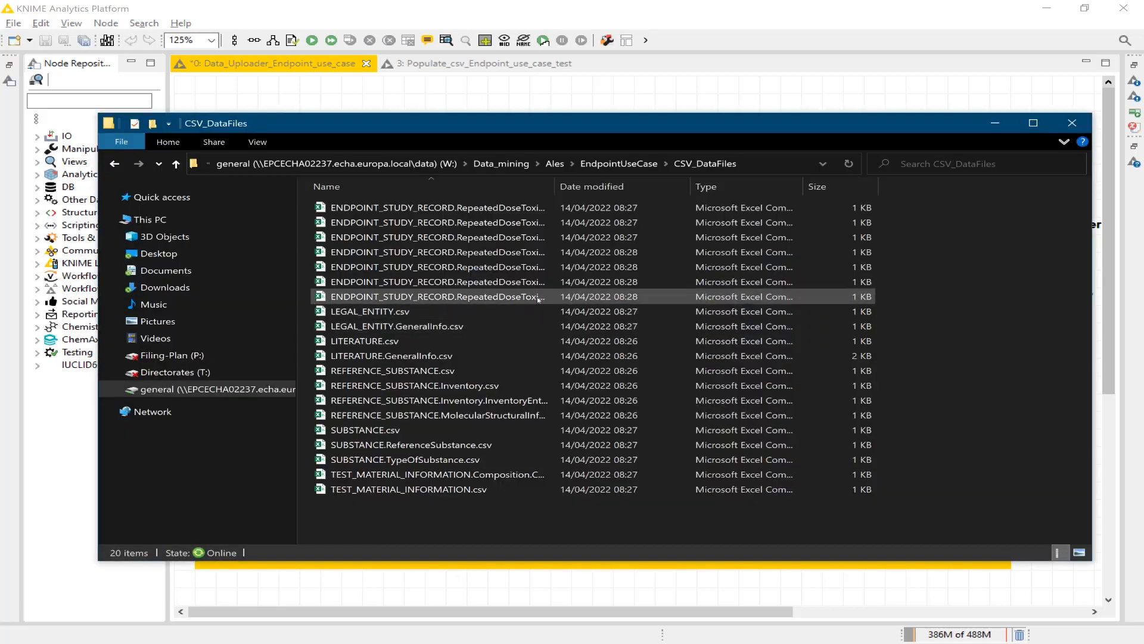
{"action": "left_click", "coordinate": [749, 163]}
{"action": "key", "text": "ctrl+c"}
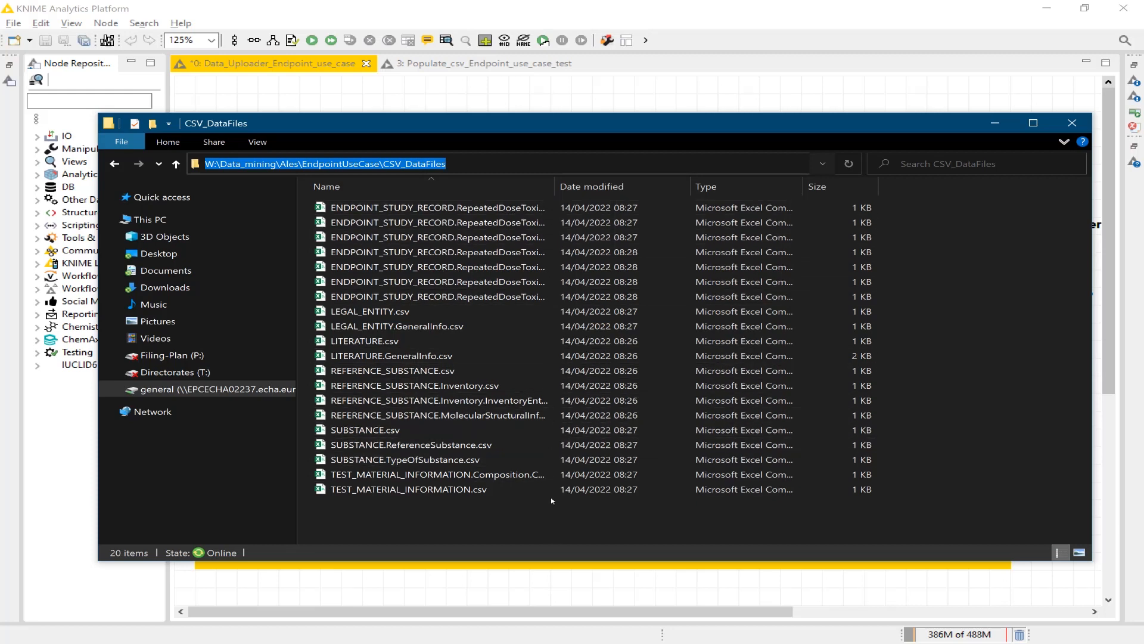
Back in KNIME, set the DataReader's input directory to the copied CSV_DataFiles folder path and execute the node.
{"action": "key", "text": "alt+Tab"}
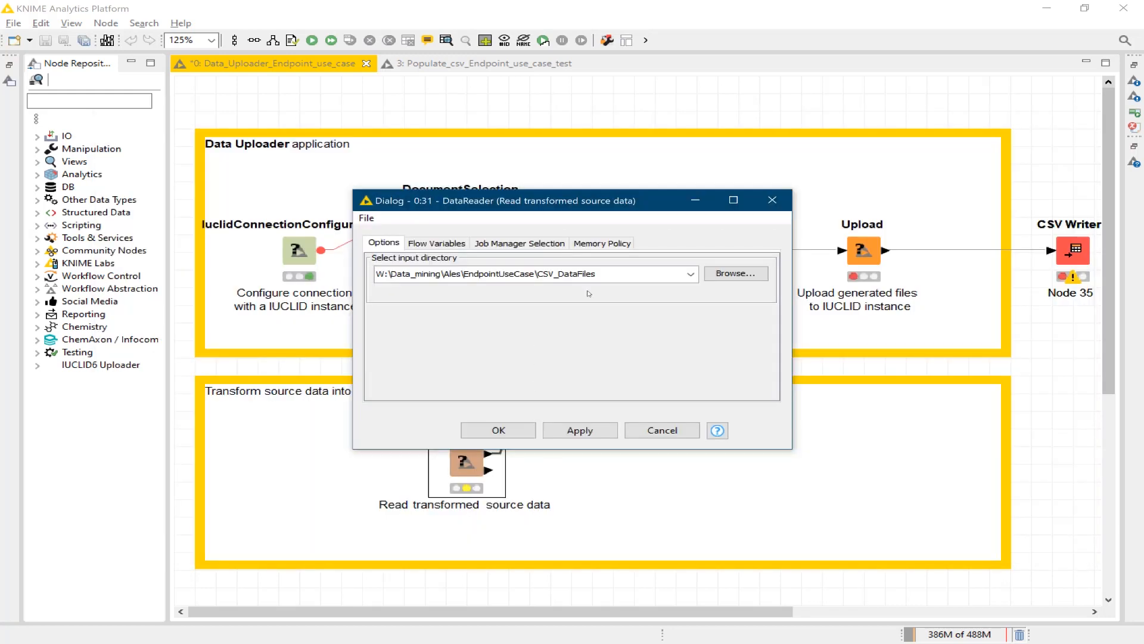
{"action": "left_click_drag", "start_coordinate": [636, 272], "coordinate": [373, 274]}
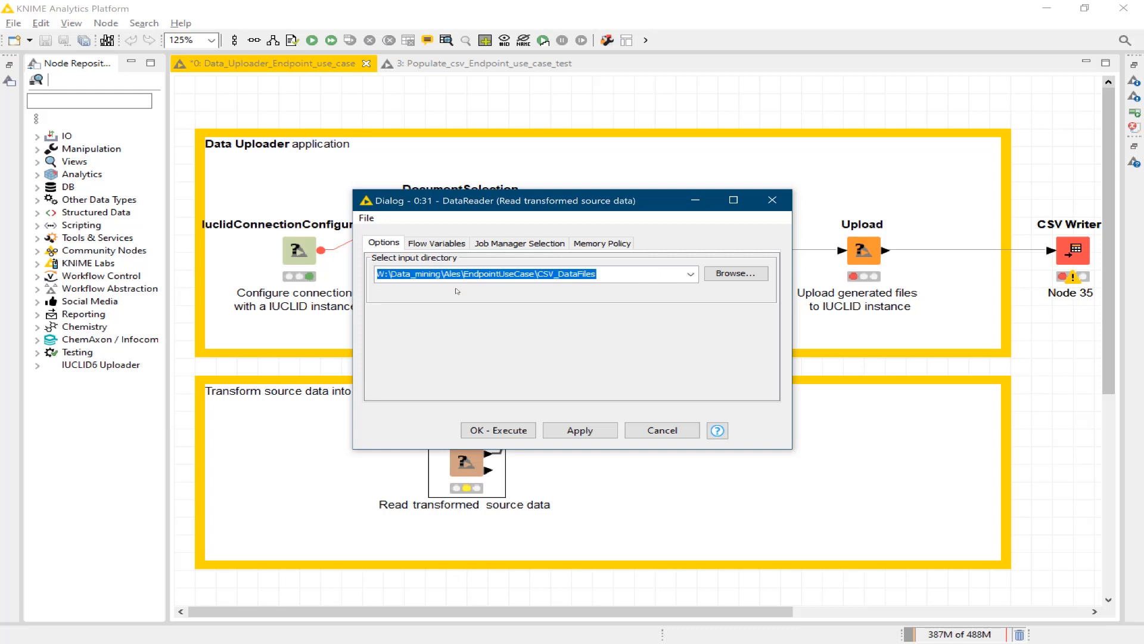
{"action": "key", "text": "ctrl+v"}
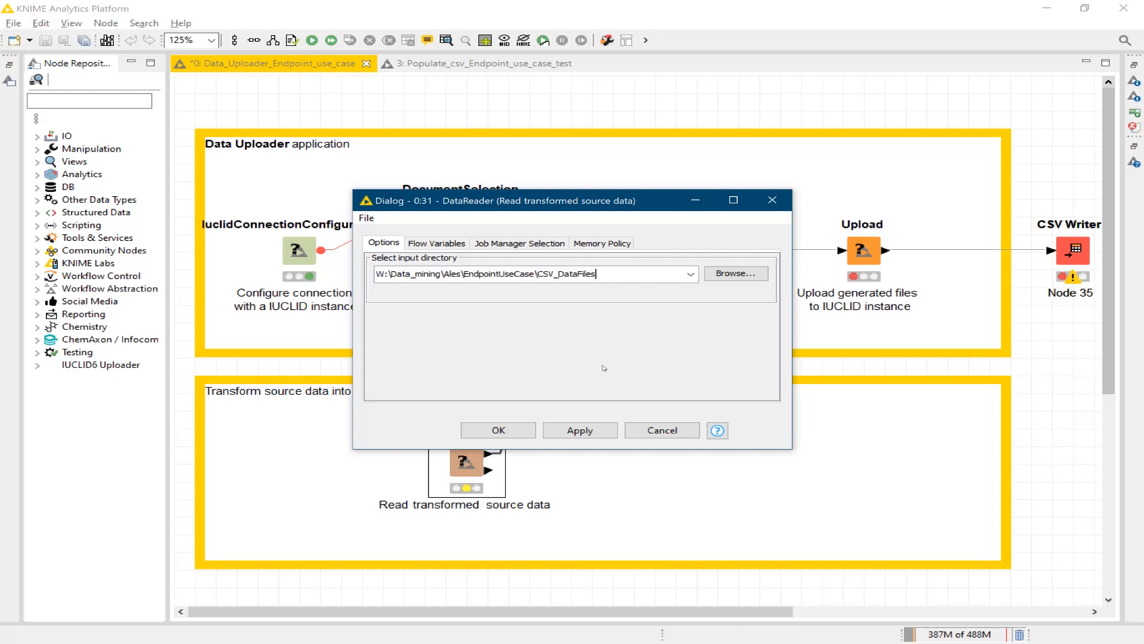
{"action": "left_click", "coordinate": [516, 432]}
{"action": "right_click", "coordinate": [476, 453]}
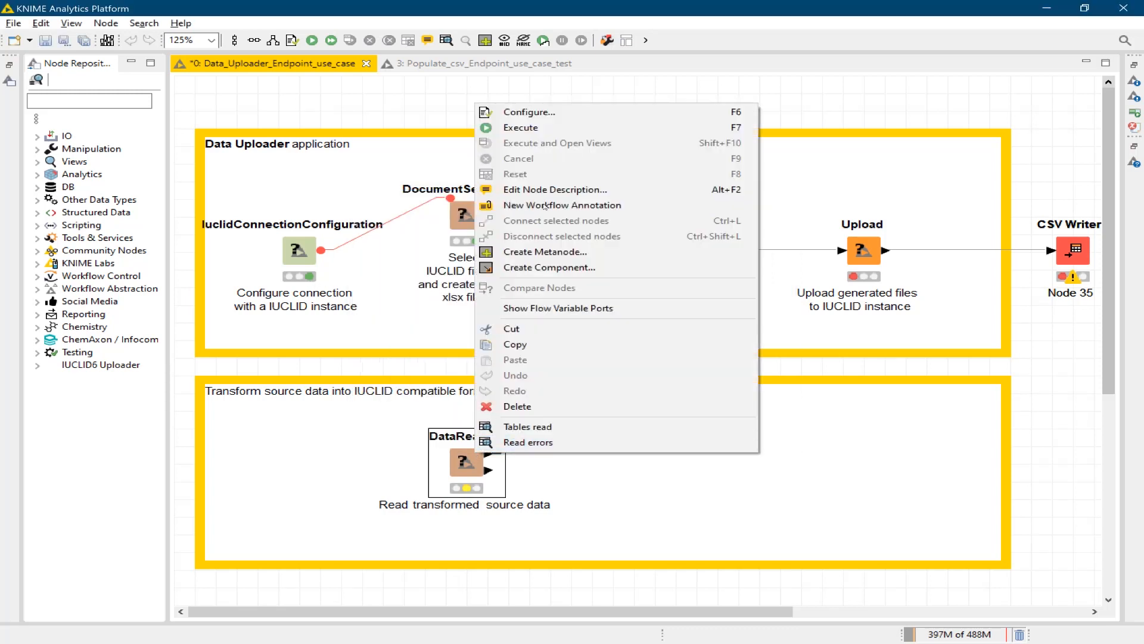
{"action": "left_click", "coordinate": [501, 127]}
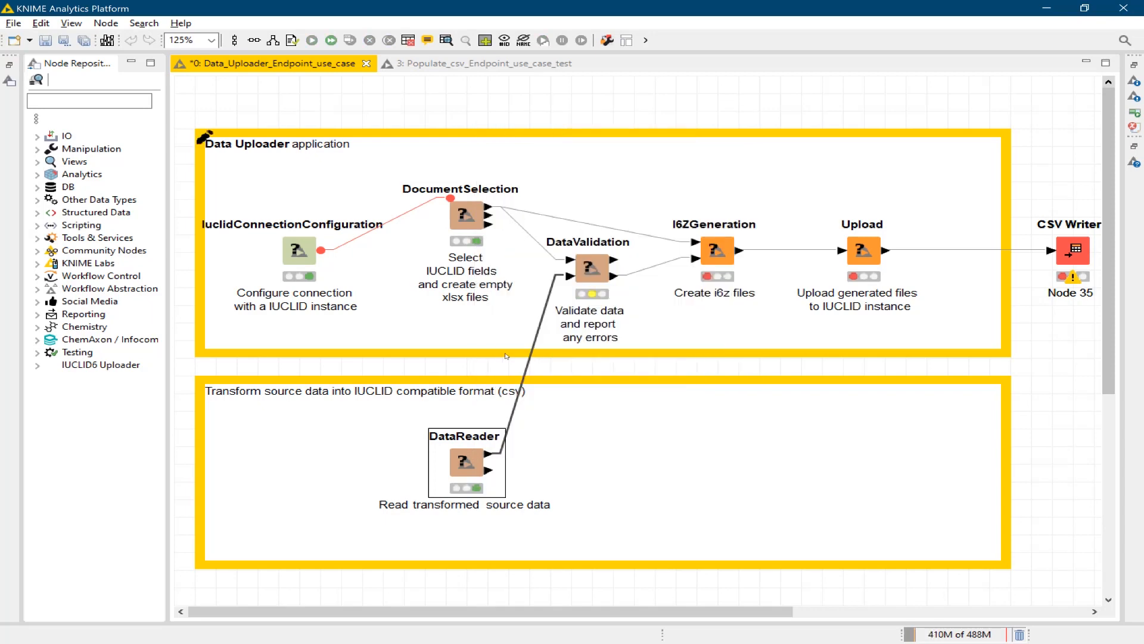
Open the DataReader node's Tables read output, look through the table names and contents, and close it.
{"action": "right_click", "coordinate": [471, 459]}
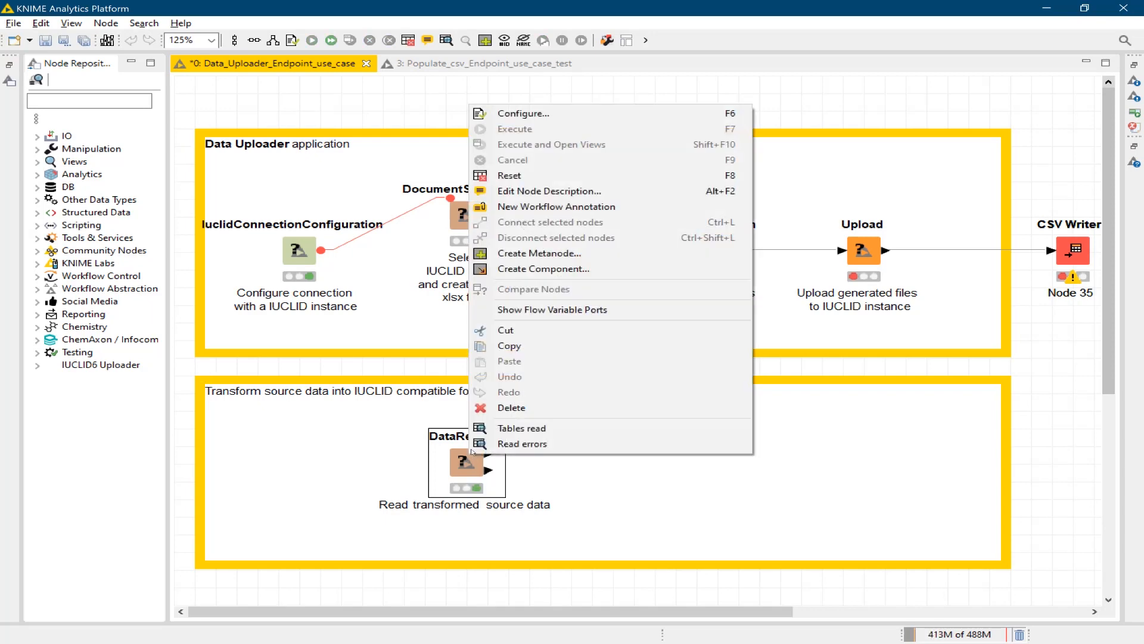
{"action": "left_click", "coordinate": [496, 429]}
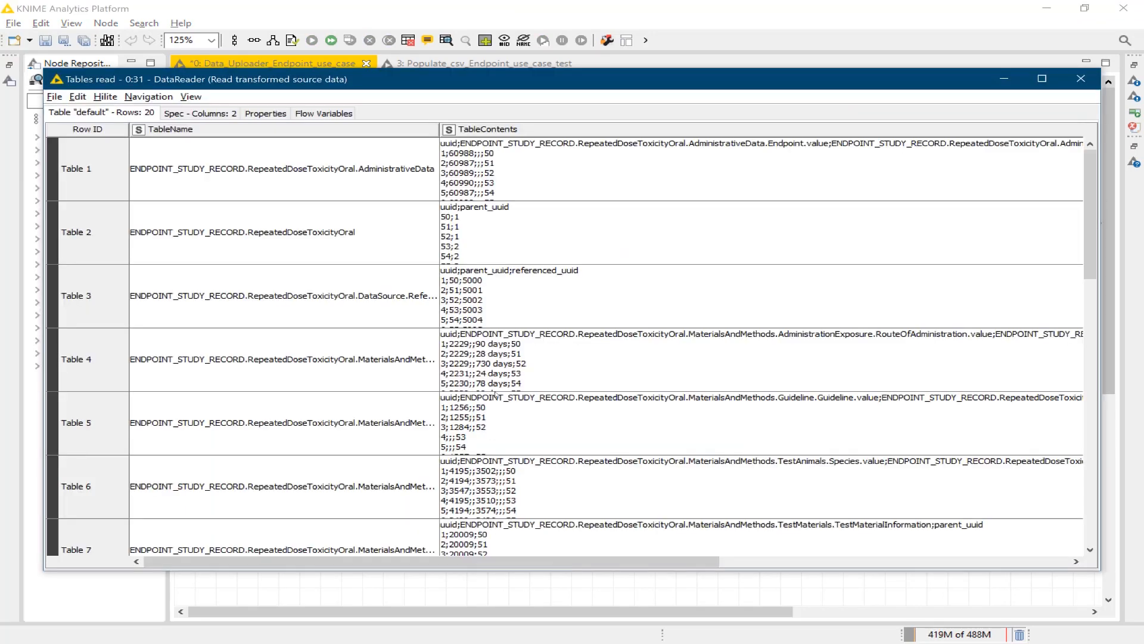
{"action": "scroll", "coordinate": [530, 164], "scroll_direction": "down", "scroll_amount": 1}
{"action": "scroll", "coordinate": [530, 164], "scroll_direction": "up", "scroll_amount": 1}
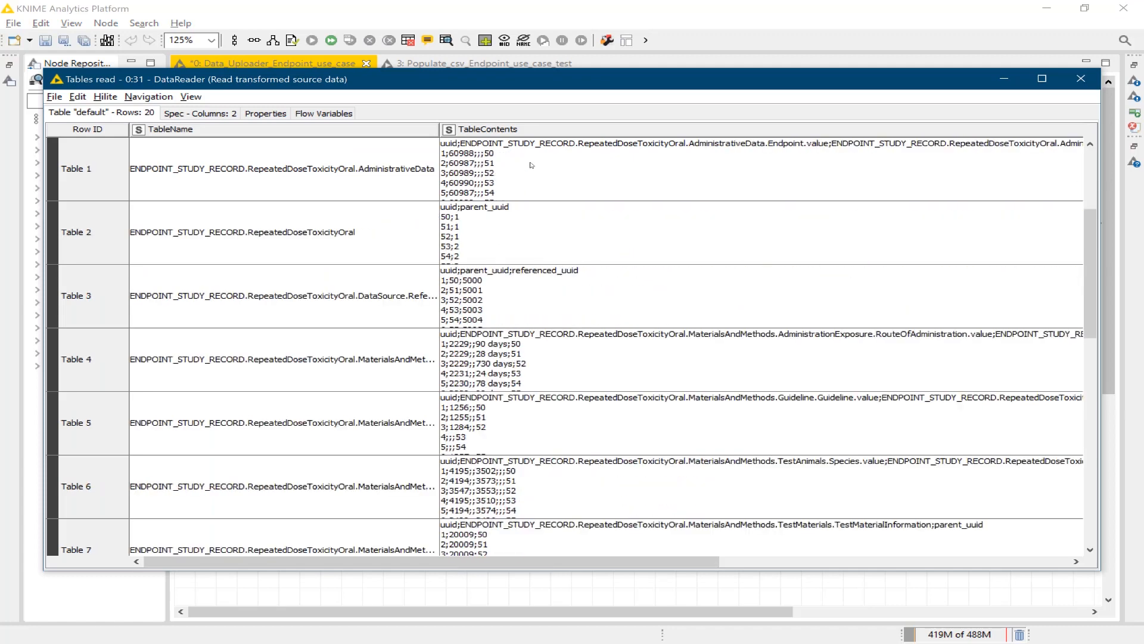
{"action": "scroll", "coordinate": [531, 165], "scroll_direction": "down", "scroll_amount": 3}
{"action": "scroll", "coordinate": [531, 165], "scroll_direction": "up", "scroll_amount": 3}
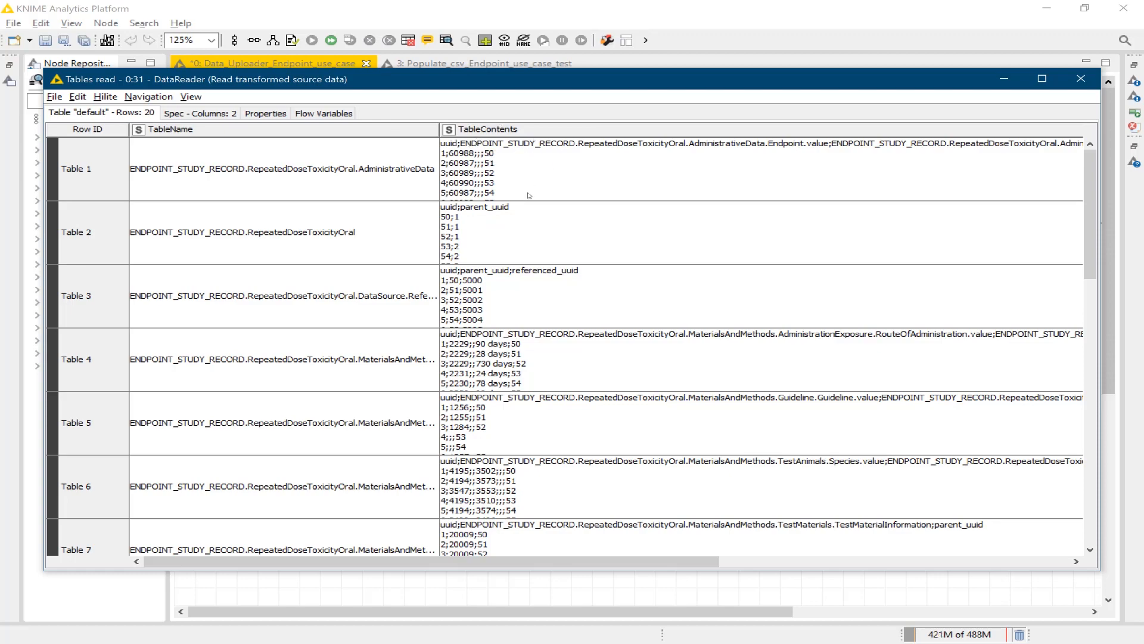
{"action": "scroll", "coordinate": [525, 214], "scroll_direction": "down", "scroll_amount": 8}
{"action": "scroll", "coordinate": [503, 338], "scroll_direction": "up", "scroll_amount": 8}
{"action": "left_click", "coordinate": [1080, 78]}
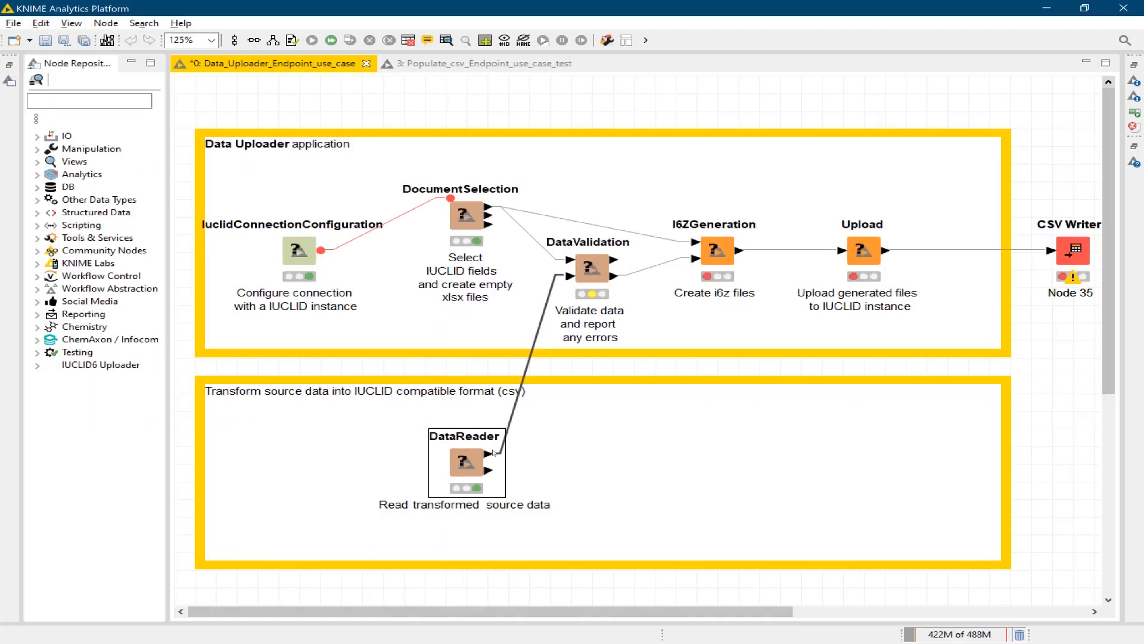
Check the DataReader node's Read errors output for file reading errors and close it.
{"action": "right_click", "coordinate": [439, 462]}
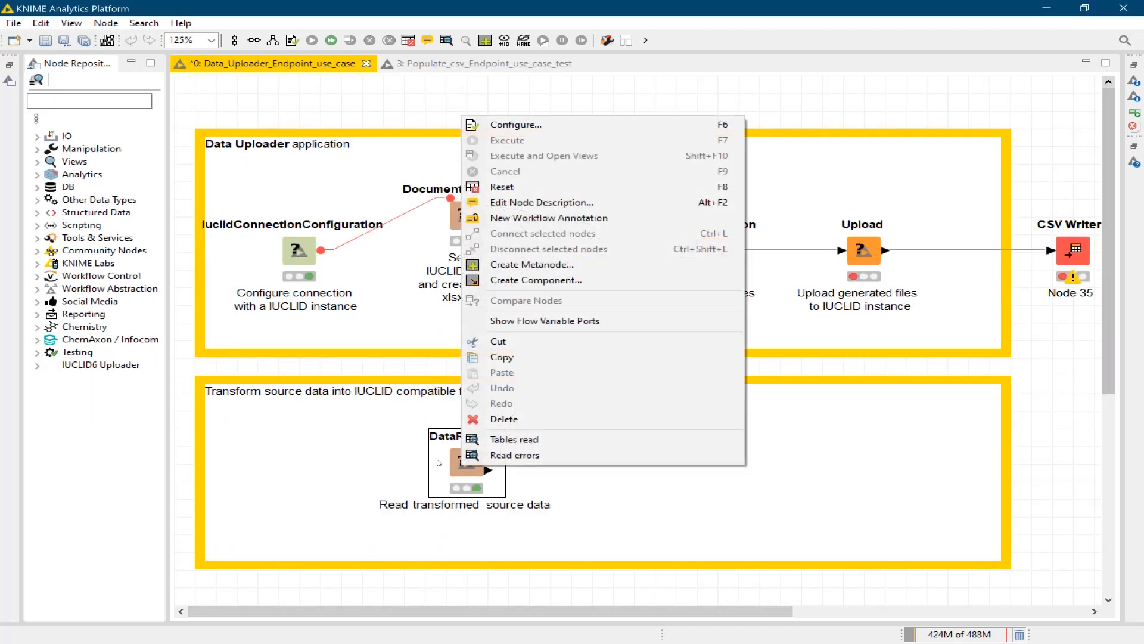
{"action": "left_click", "coordinate": [487, 456]}
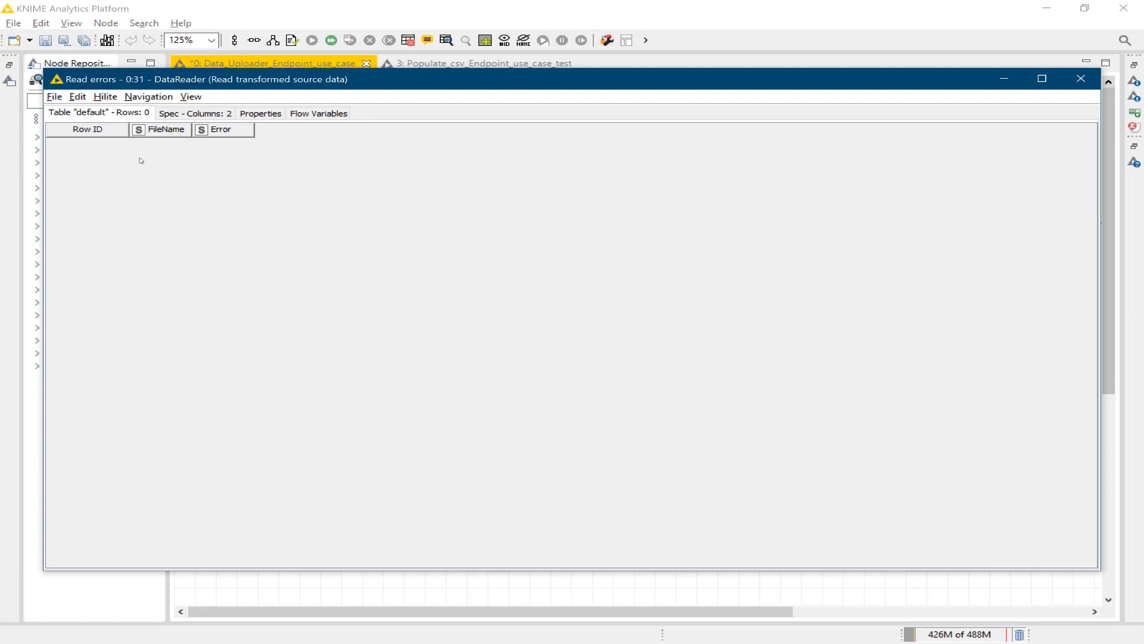
{"action": "left_click", "coordinate": [1076, 77]}
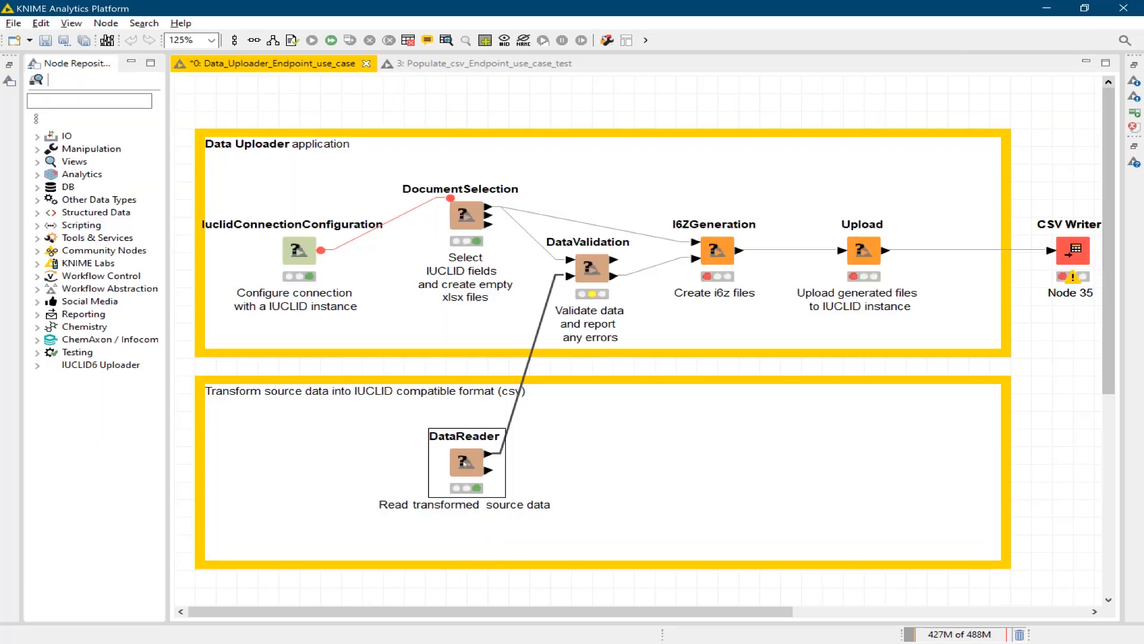
{"action": "right_click", "coordinate": [464, 463]}
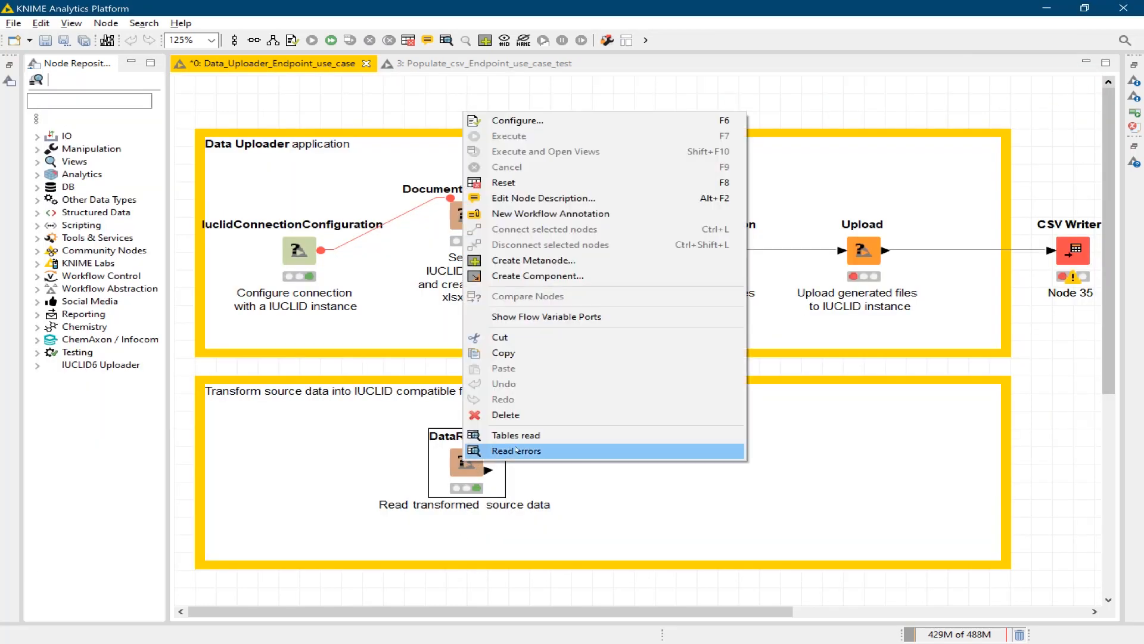
{"action": "left_click", "coordinate": [470, 468]}
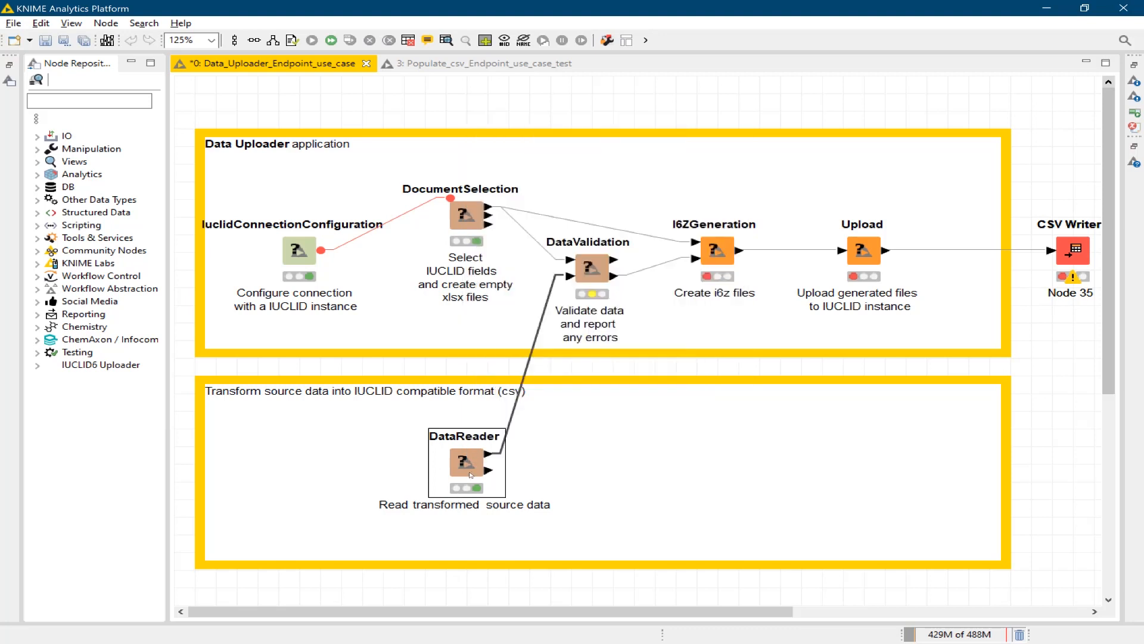
Accept the DataValidation node's configuration with an empty attachments directory and execute the node.
{"action": "right_click", "coordinate": [591, 268]}
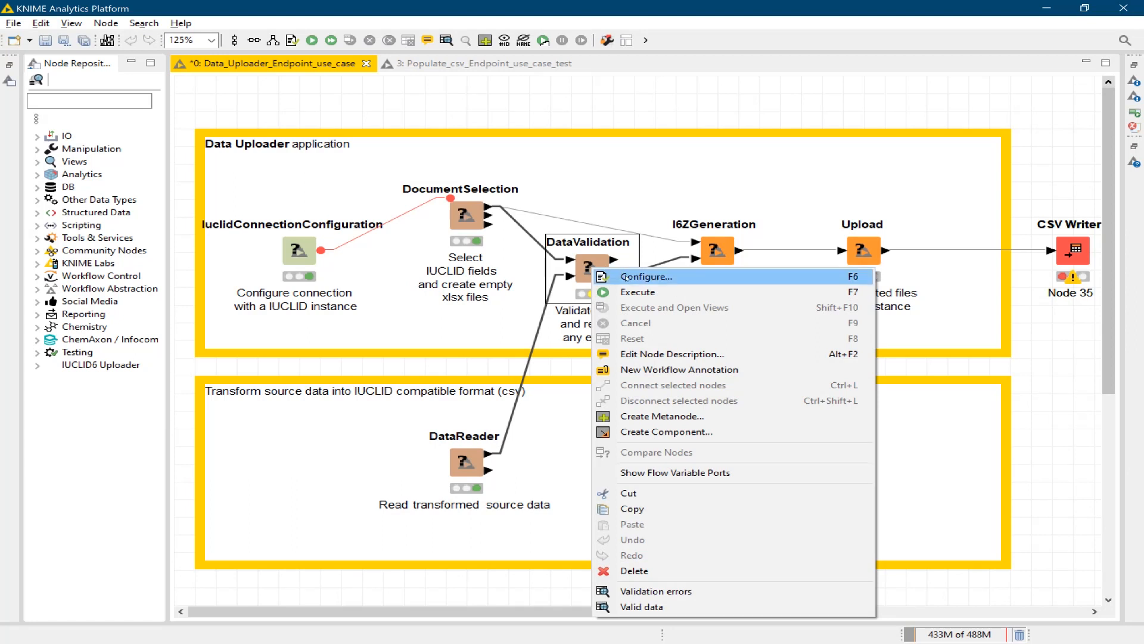
{"action": "left_click", "coordinate": [629, 279]}
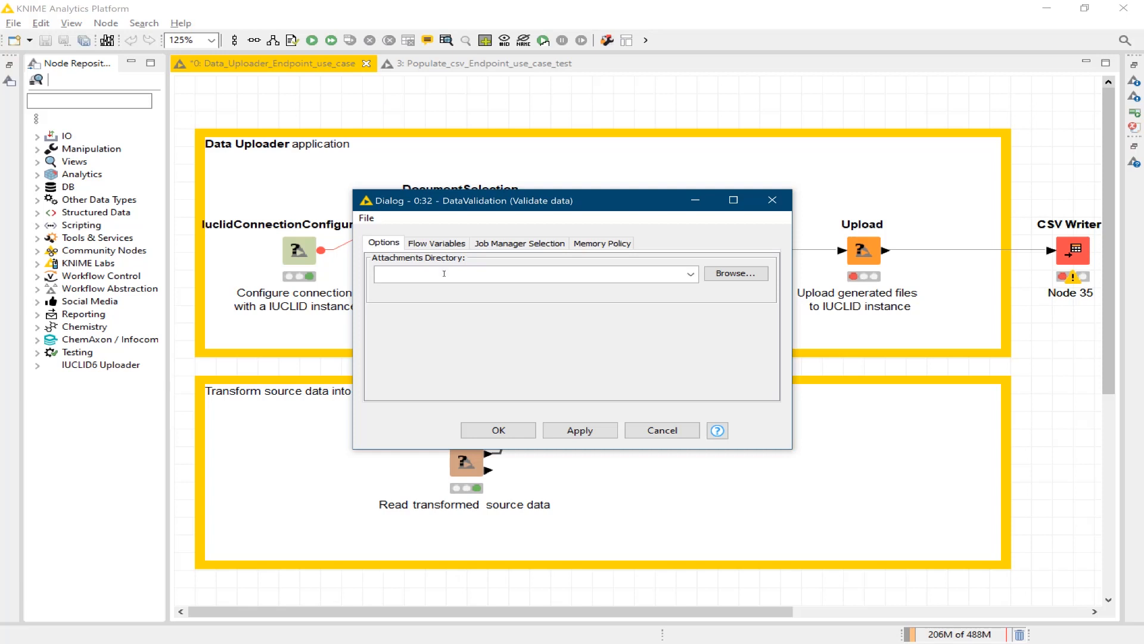
{"action": "left_click", "coordinate": [525, 436]}
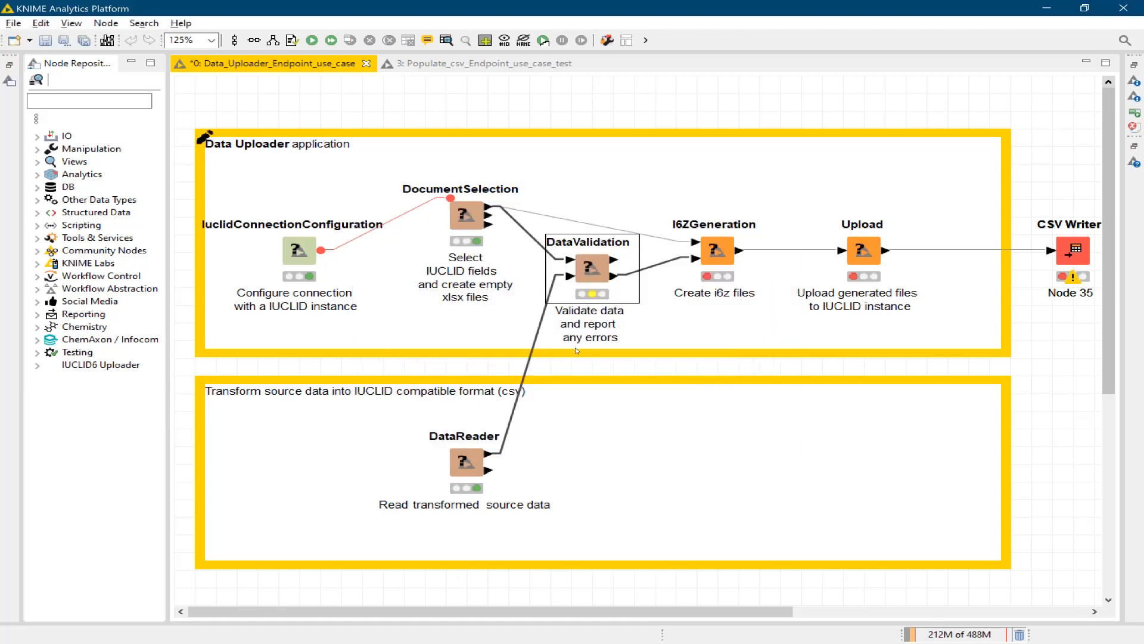
{"action": "right_click", "coordinate": [592, 268]}
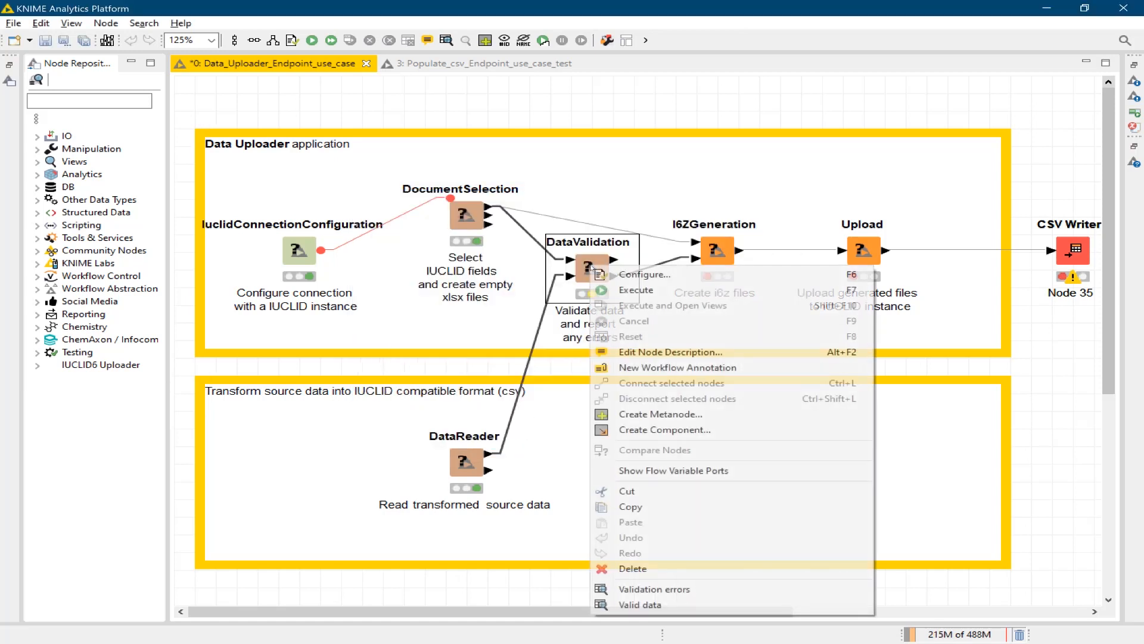
{"action": "left_click", "coordinate": [623, 290]}
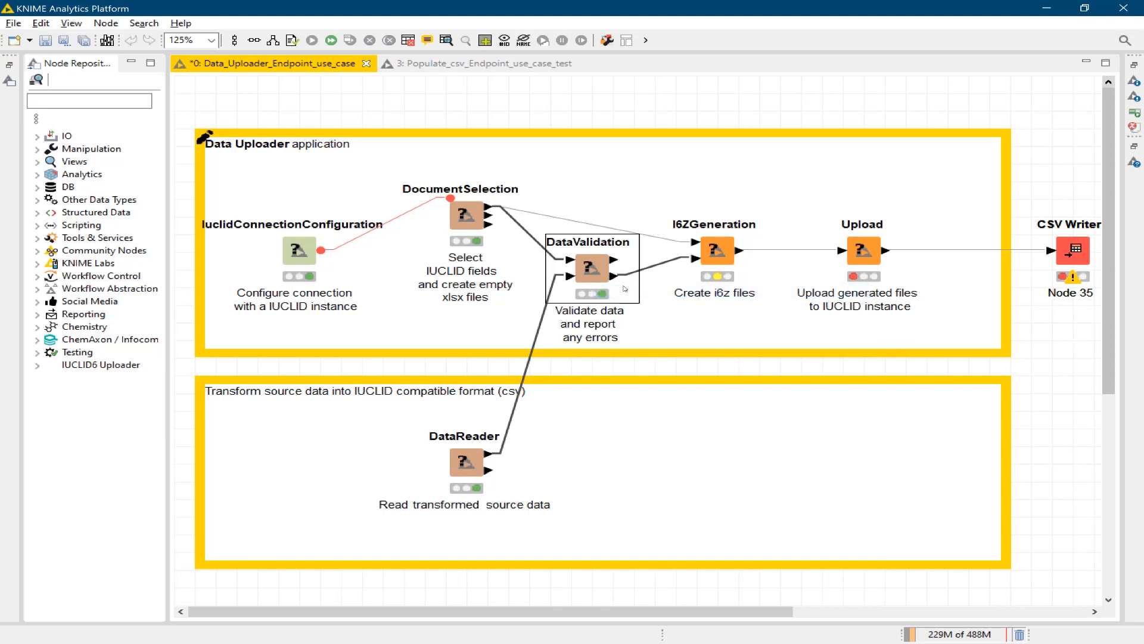
Check the DataValidation node's Validation errors output, and look through all tables in its Valid data output.
{"action": "right_click", "coordinate": [591, 270]}
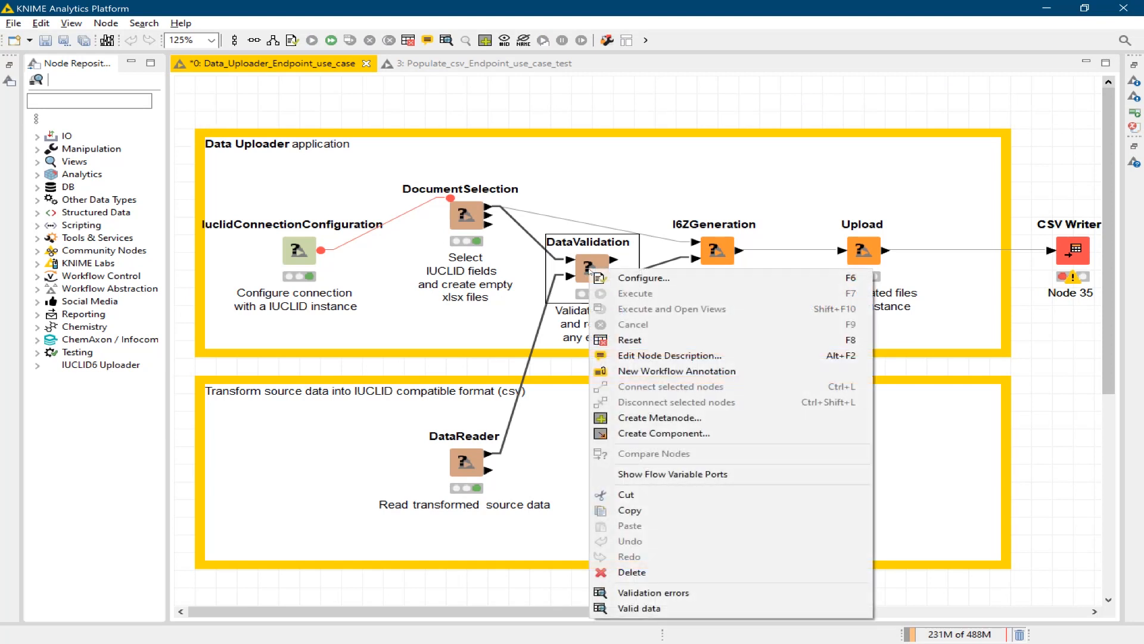
{"action": "left_click", "coordinate": [726, 594]}
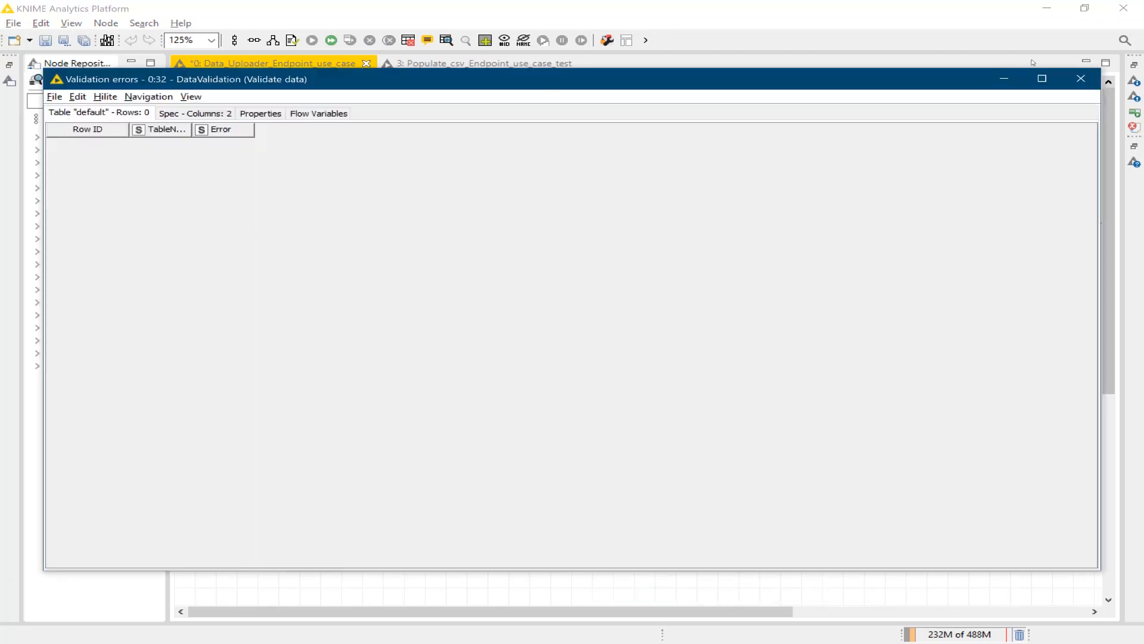
{"action": "left_click", "coordinate": [1080, 78]}
{"action": "right_click", "coordinate": [597, 272]}
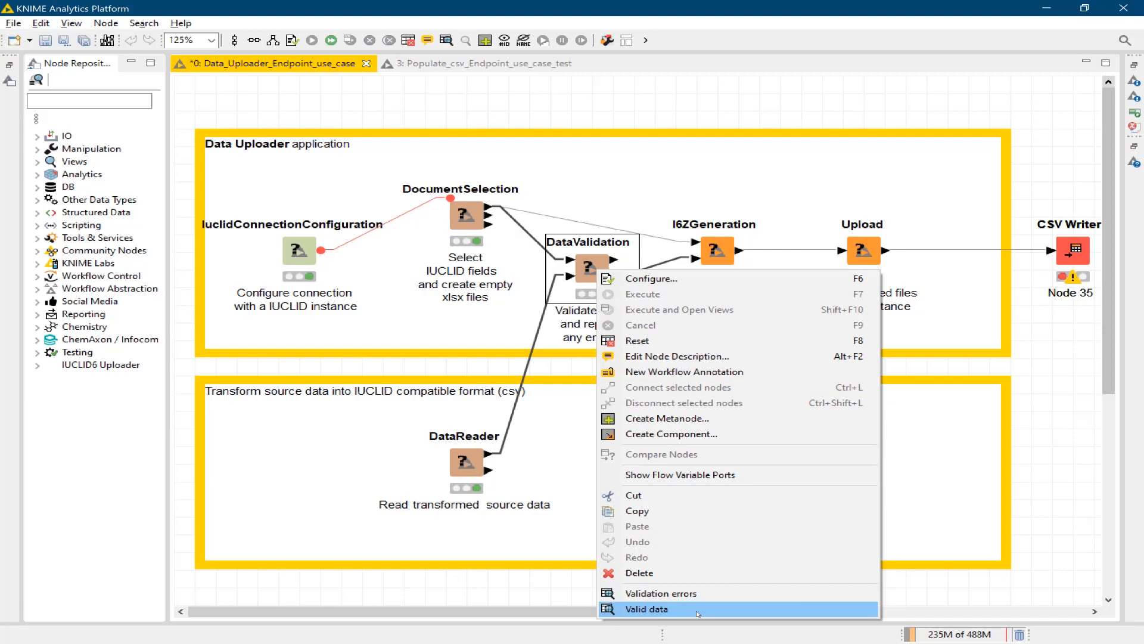
{"action": "left_click", "coordinate": [698, 612]}
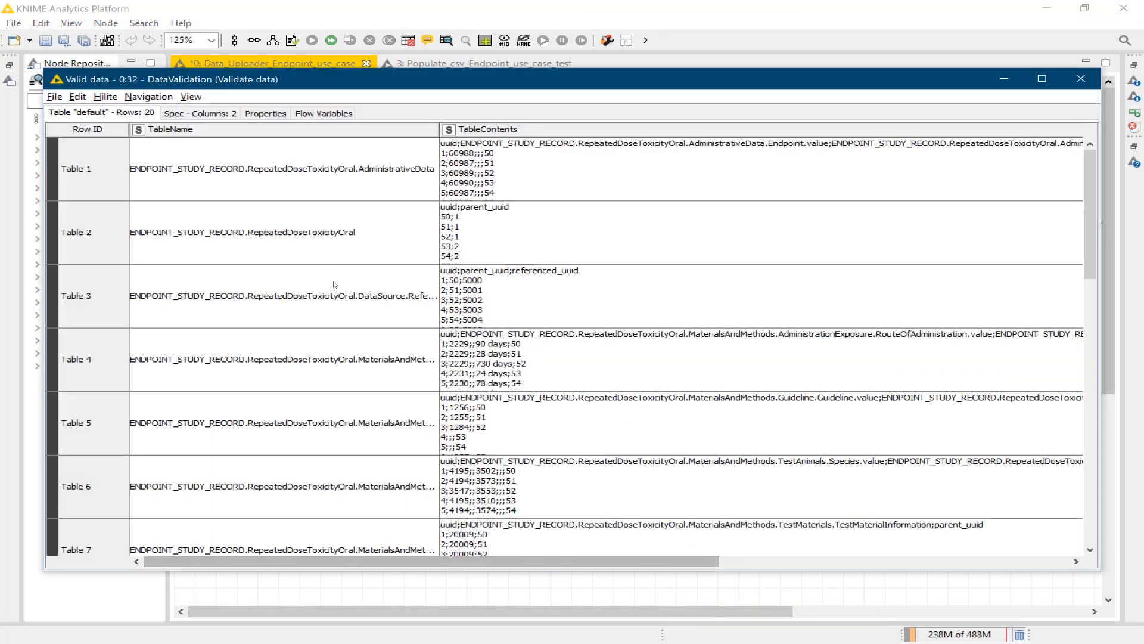
{"action": "scroll", "coordinate": [399, 233], "scroll_direction": "down", "scroll_amount": 5}
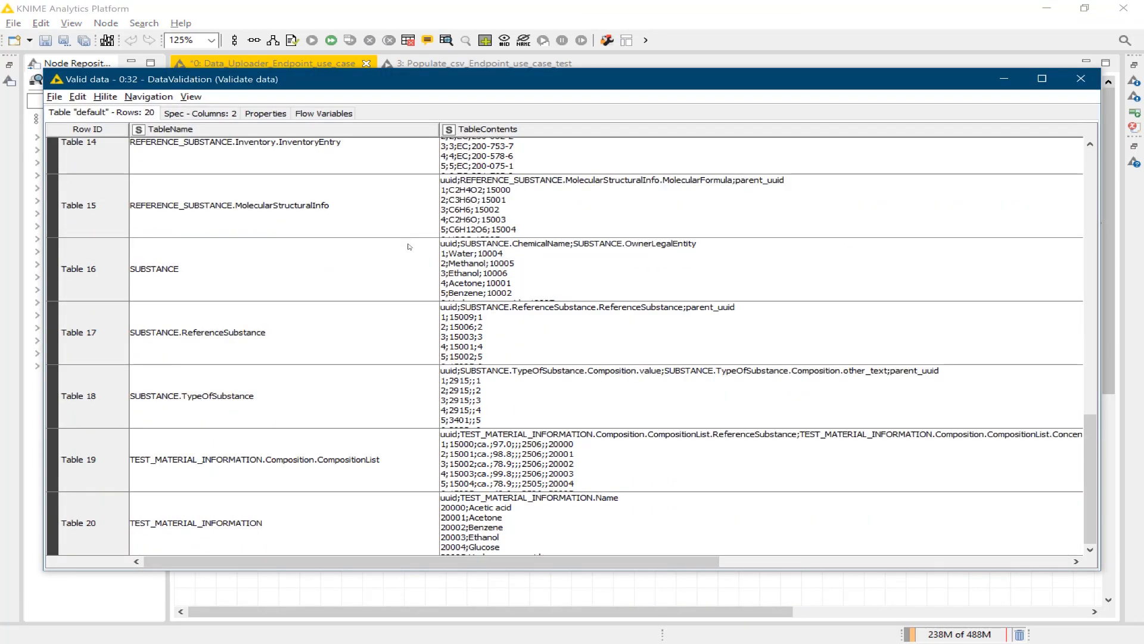
{"action": "scroll", "coordinate": [507, 229], "scroll_direction": "up", "scroll_amount": 5}
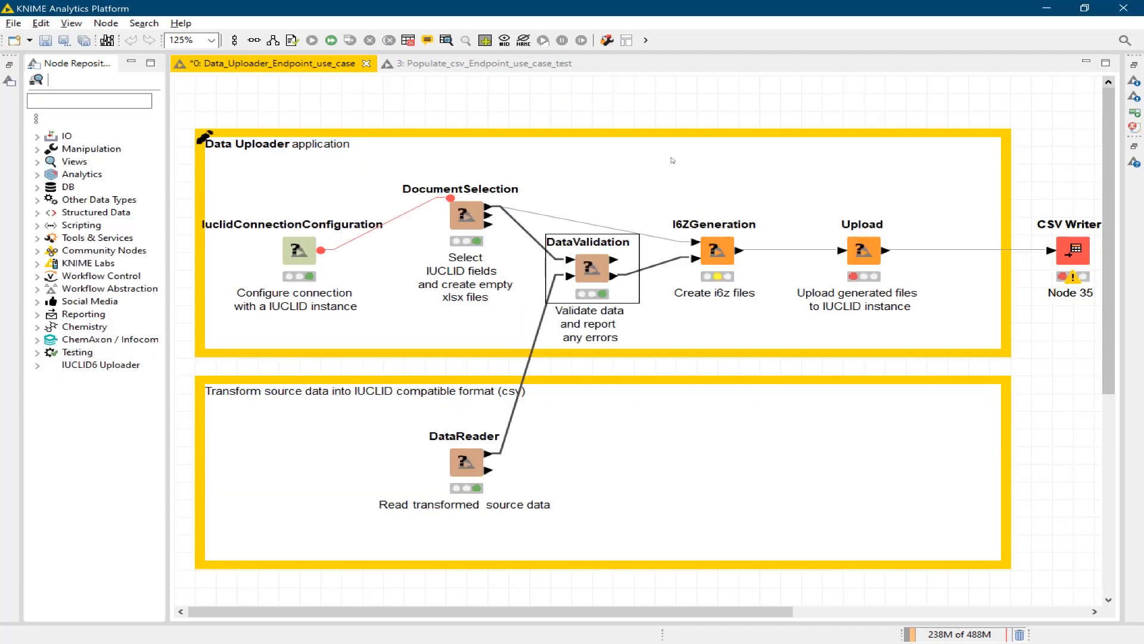
Configure the I6ZGeneration node's output directory with the I6Z_DataFiles folder path copied from File Explorer.
{"action": "left_click", "coordinate": [1080, 78]}
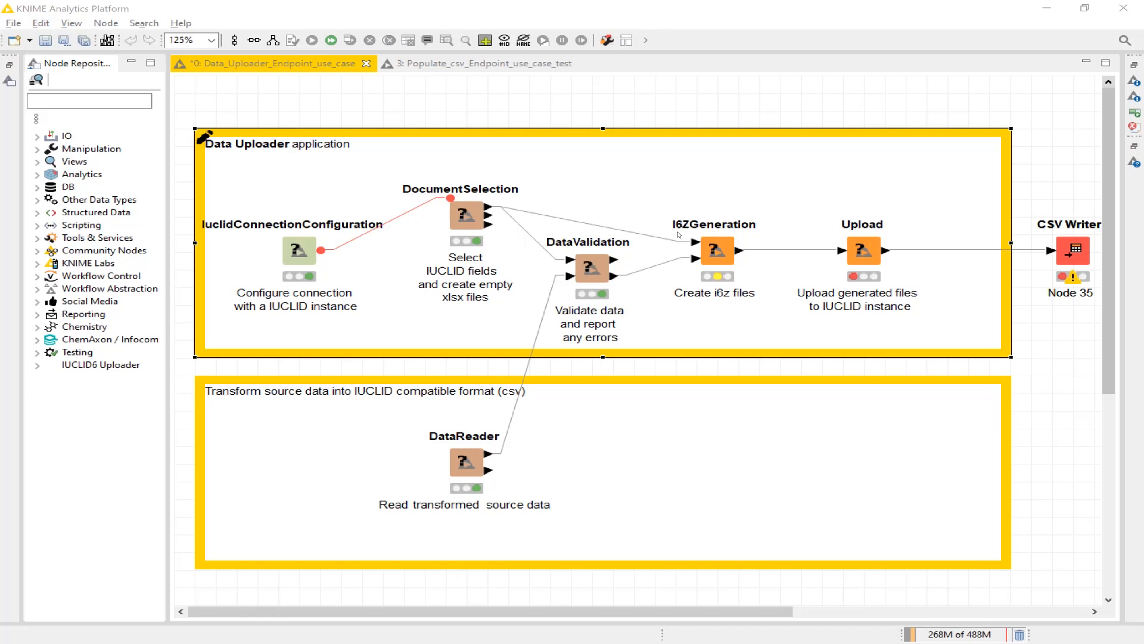
{"action": "right_click", "coordinate": [718, 248]}
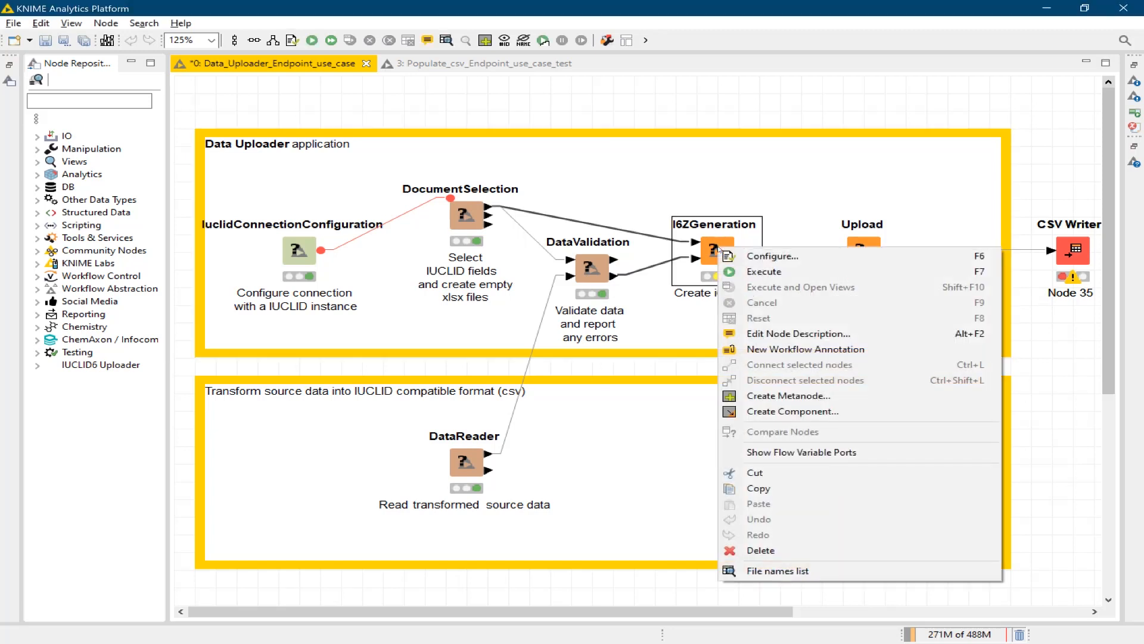
{"action": "left_click", "coordinate": [752, 256]}
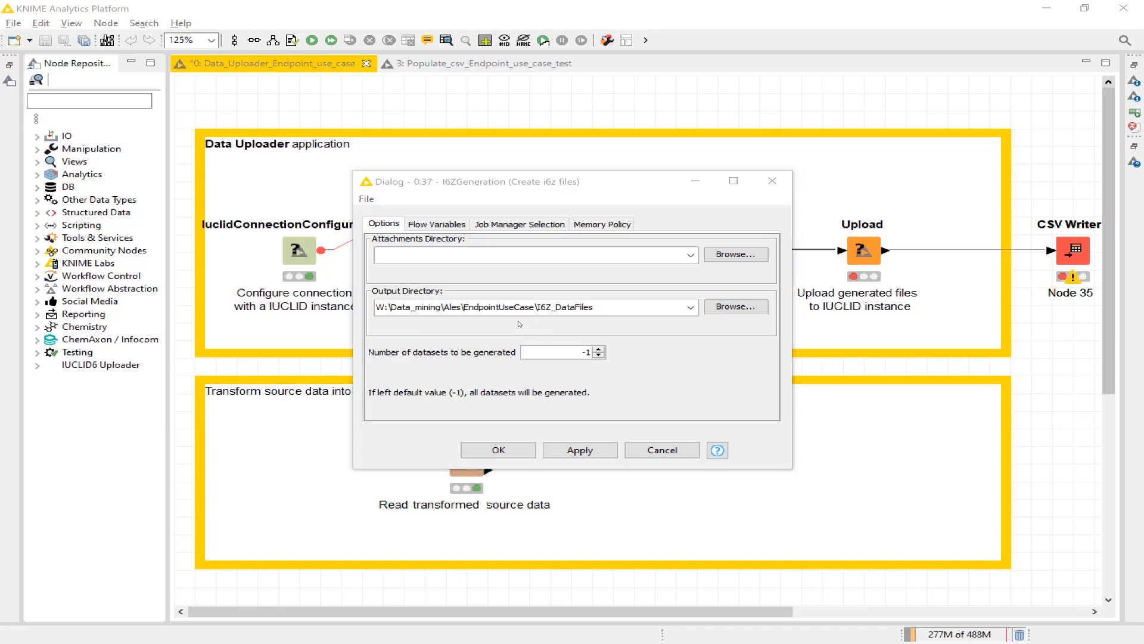
{"action": "key", "text": "alt+Tab"}
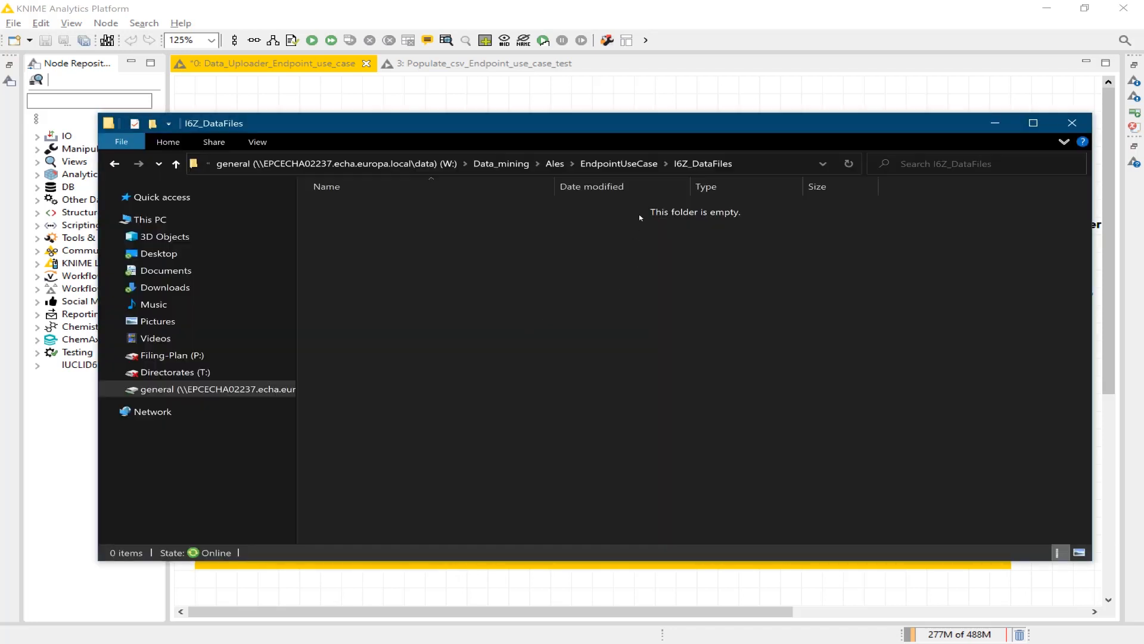
{"action": "left_click", "coordinate": [735, 164]}
{"action": "key", "text": "ctrl+c"}
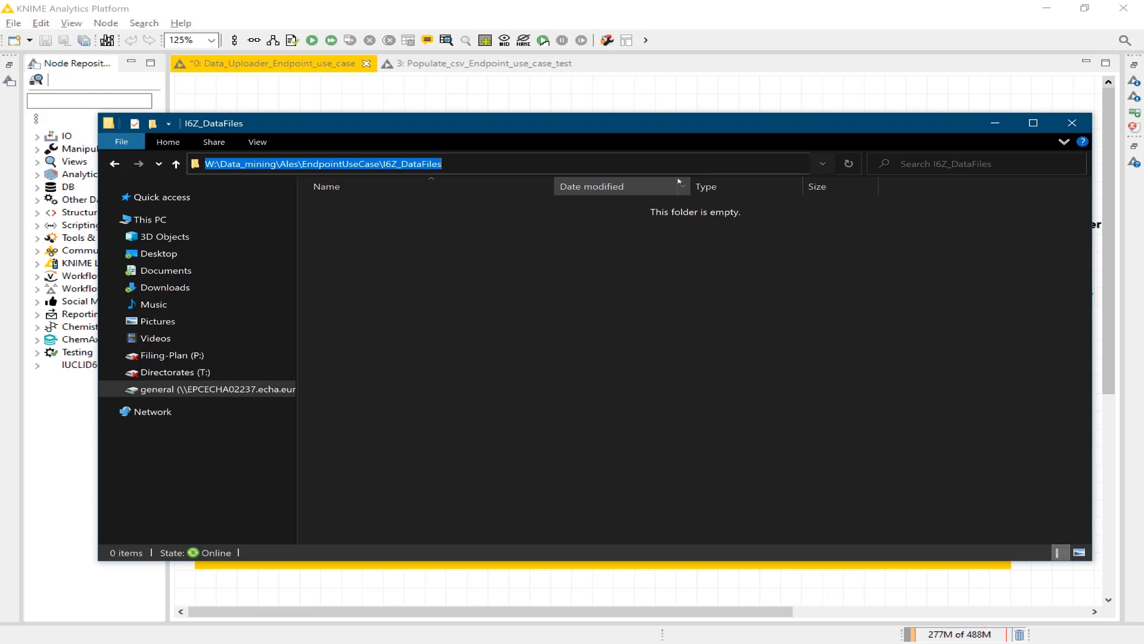
{"action": "key", "text": "alt+Tab"}
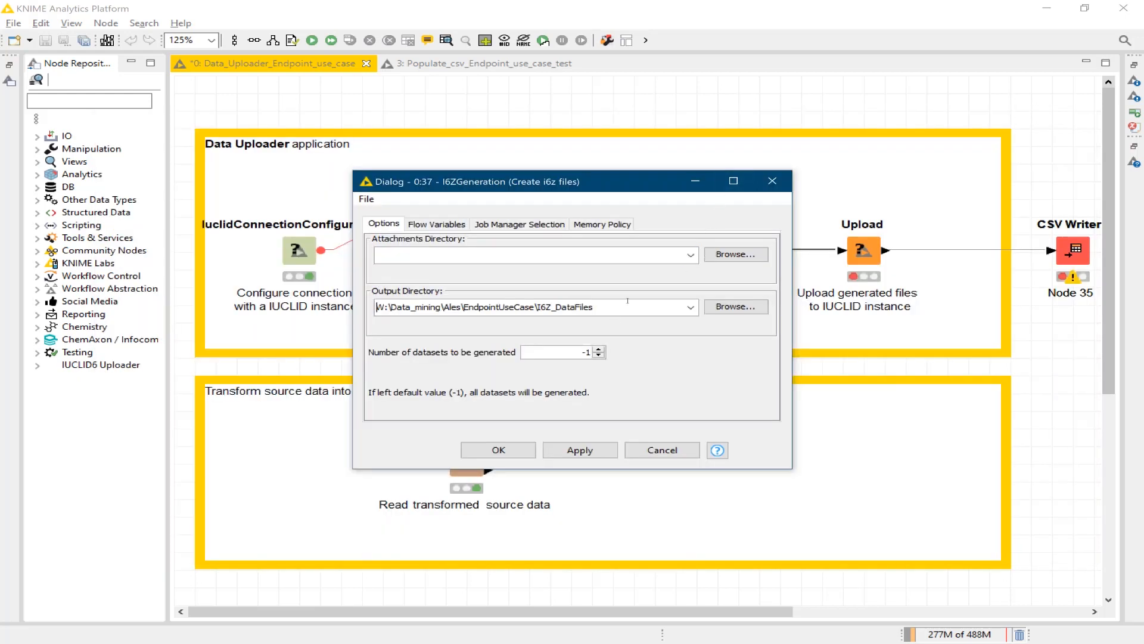
{"action": "triple_click", "coordinate": [626, 303]}
{"action": "key", "text": "ctrl+v"}
Accept the I6ZGeneration node's configuration and execute the node to create the i6z files.
{"action": "left_click", "coordinate": [599, 349]}
{"action": "left_click", "coordinate": [599, 350]}
{"action": "left_click", "coordinate": [524, 453]}
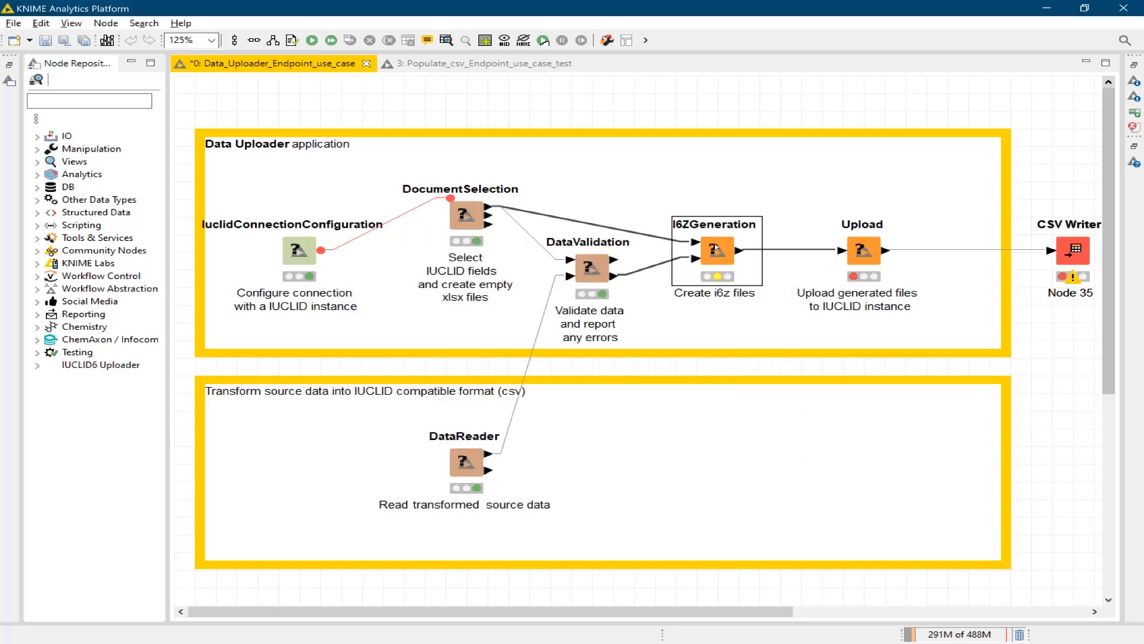
{"action": "right_click", "coordinate": [720, 246]}
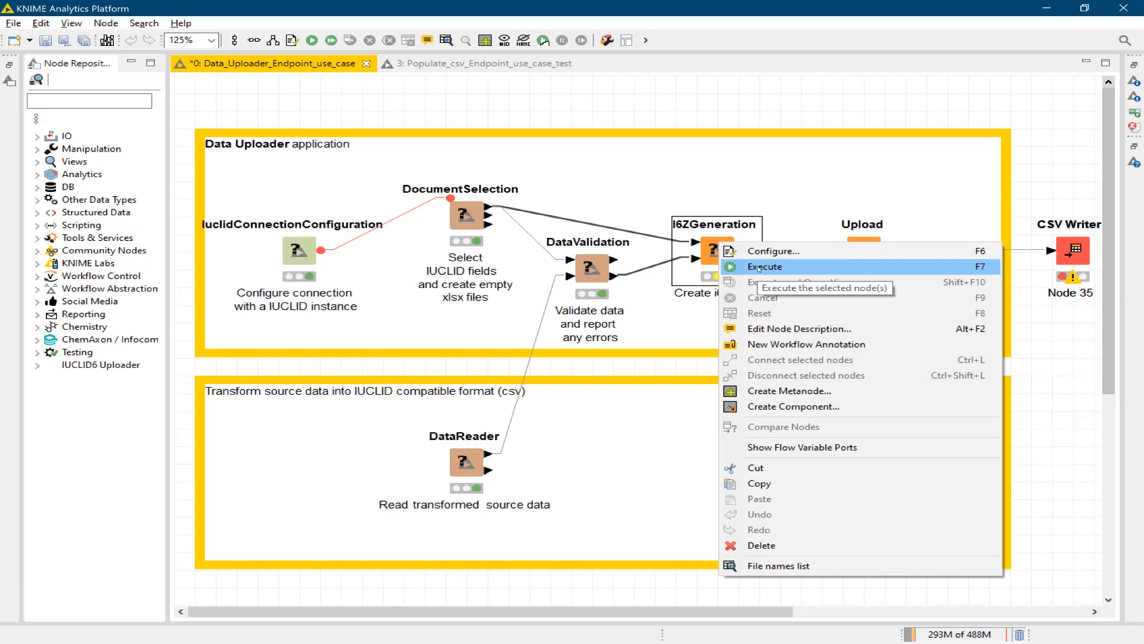
{"action": "left_click", "coordinate": [759, 270]}
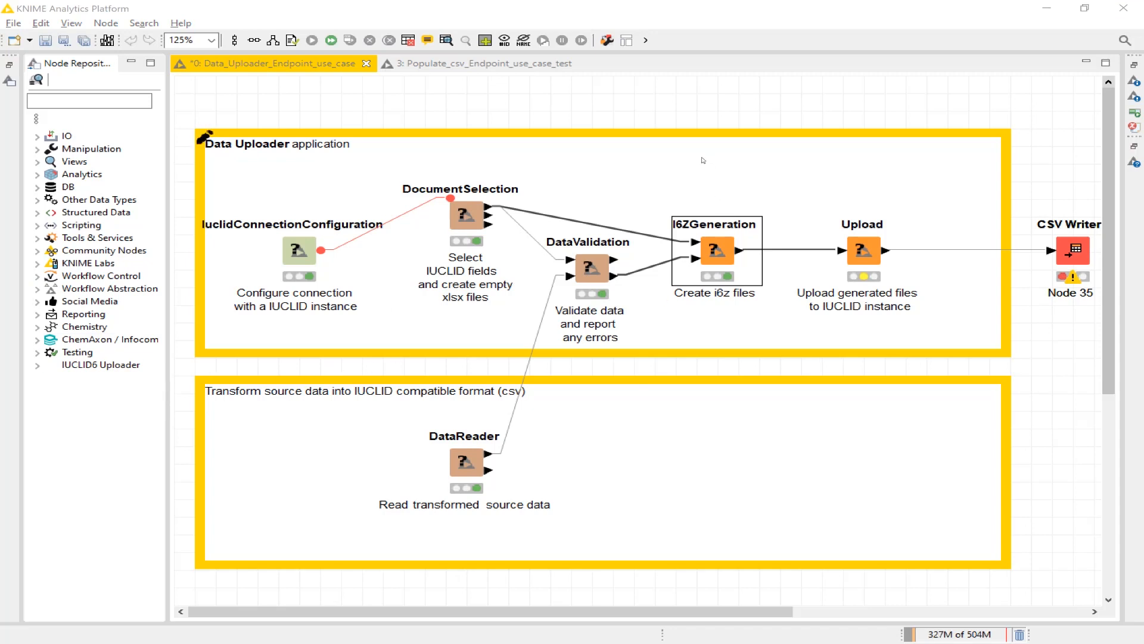
Open the I6ZGeneration node's File names list output, widen the File name column to read it, and close it.
{"action": "right_click", "coordinate": [711, 246]}
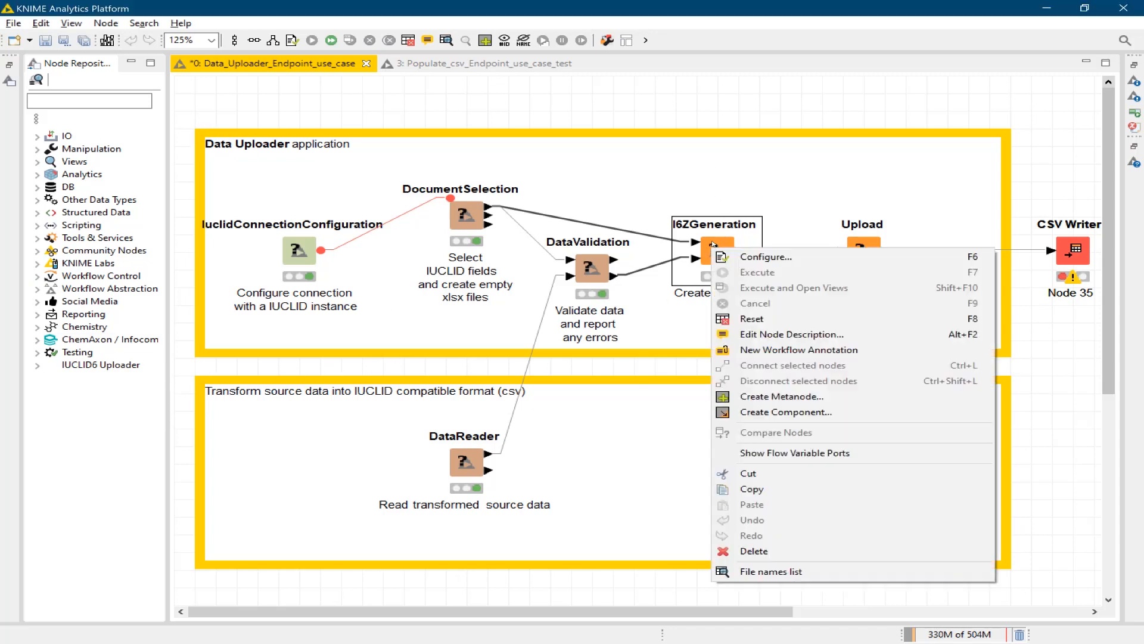
{"action": "left_click", "coordinate": [759, 572]}
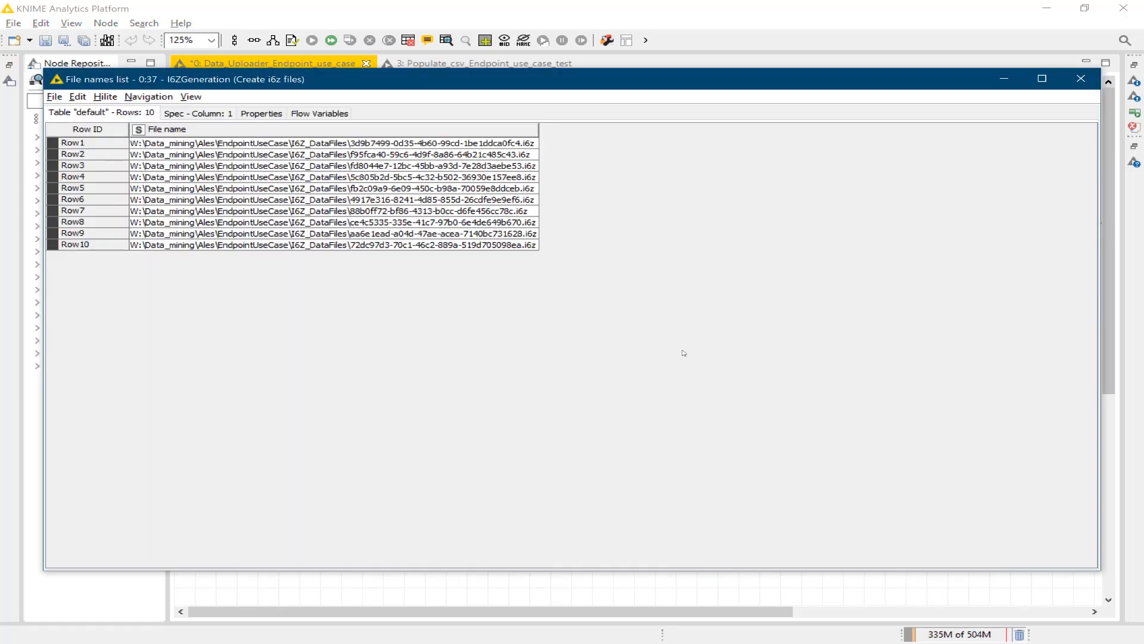
{"action": "left_click_drag", "start_coordinate": [537, 130], "coordinate": [649, 130]}
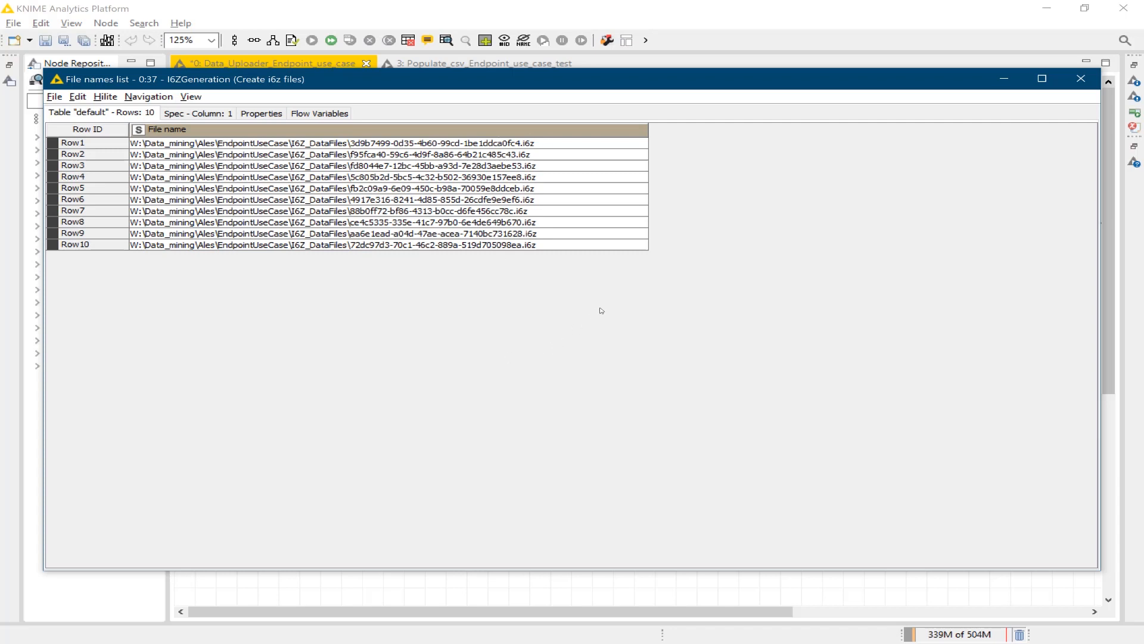
{"action": "left_click", "coordinate": [1082, 78]}
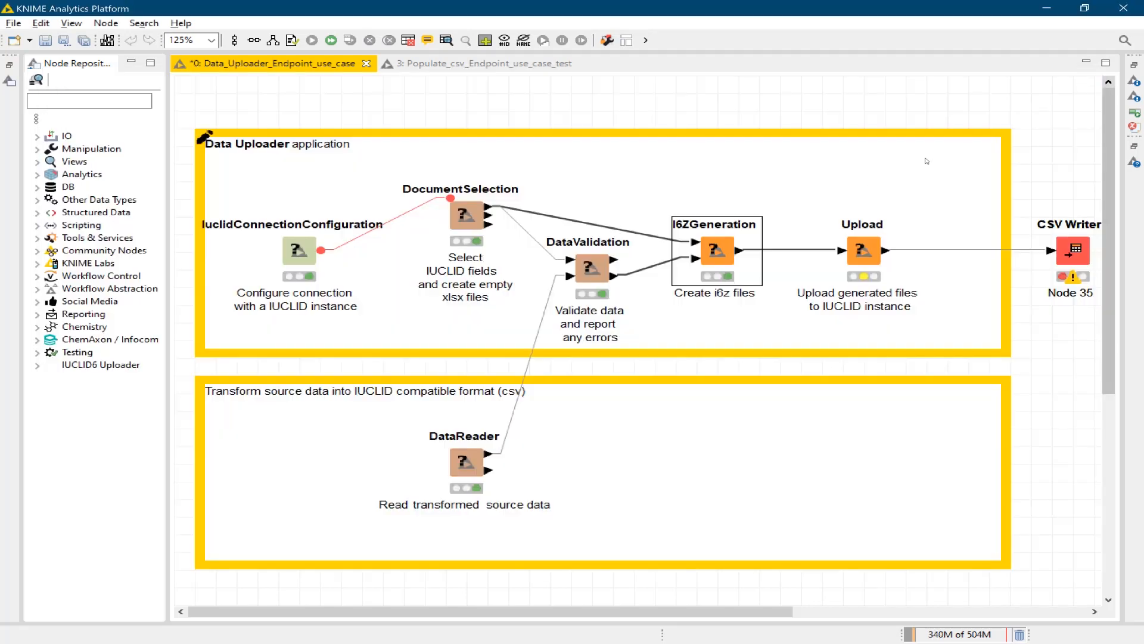
Switch to File Explorer, check the I6Z_DataFiles folder for the generated i6z files and results.csv, and return to KNIME.
{"action": "key", "text": "alt+Tab"}
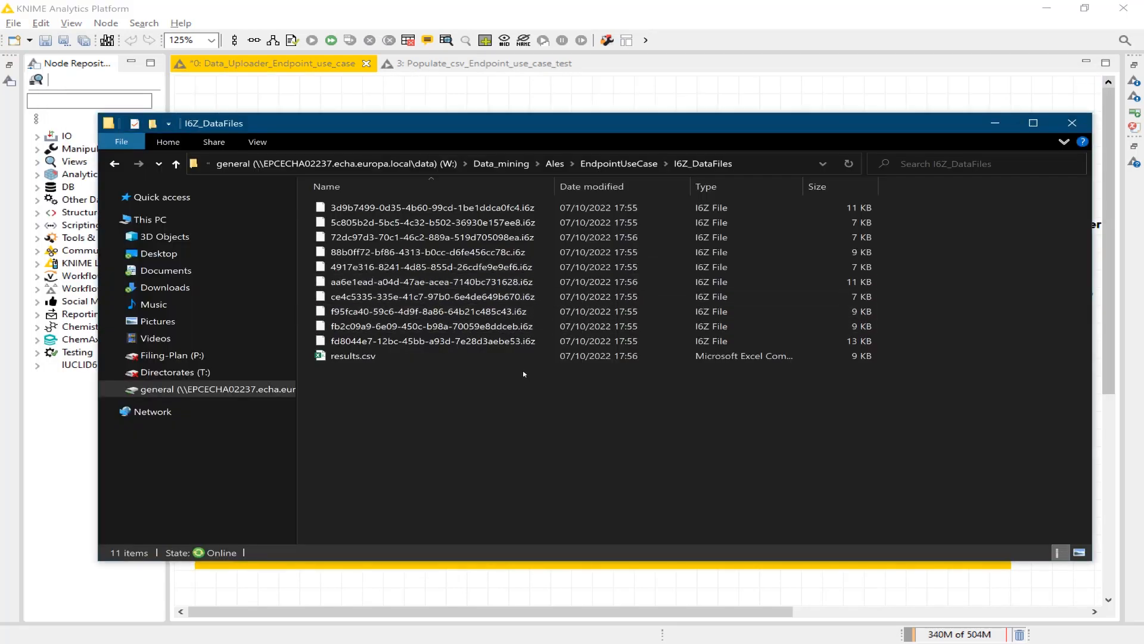
{"action": "left_click", "coordinate": [468, 358]}
{"action": "left_click", "coordinate": [451, 439]}
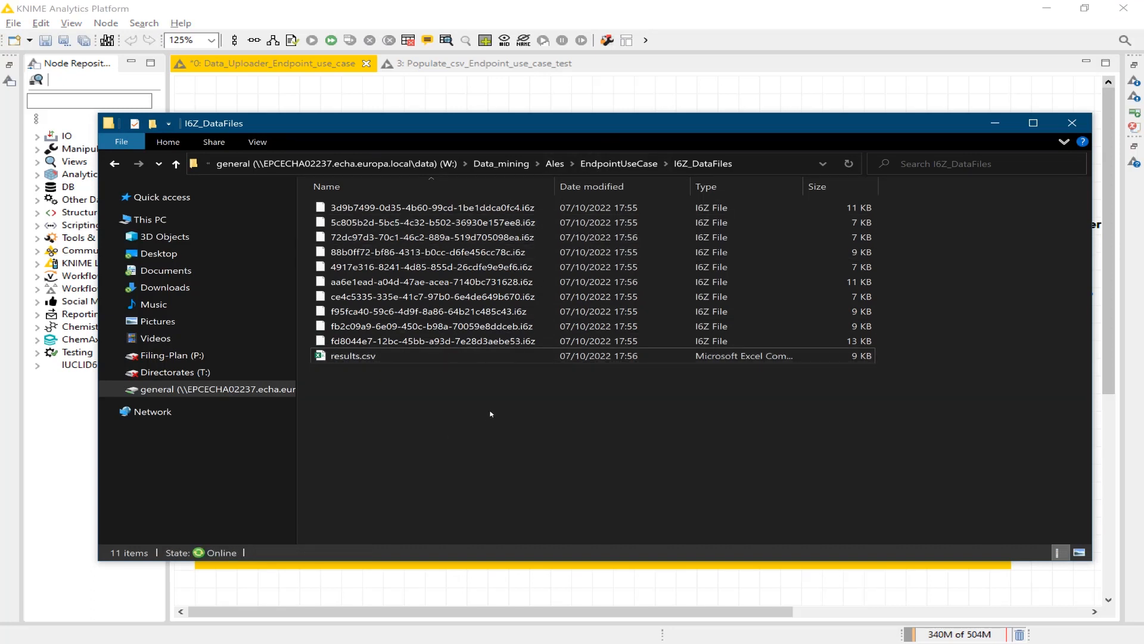
{"action": "key", "text": "alt+Tab"}
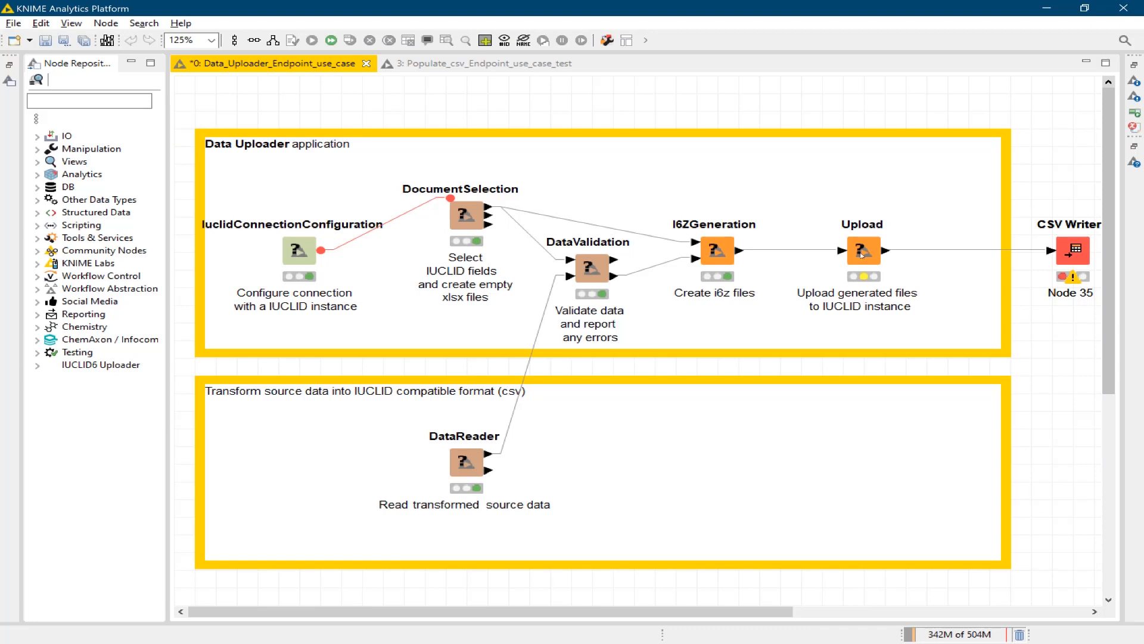
Accept the Upload node's IUCLID credentials configuration and execute the node to upload the i6z files.
{"action": "right_click", "coordinate": [861, 253]}
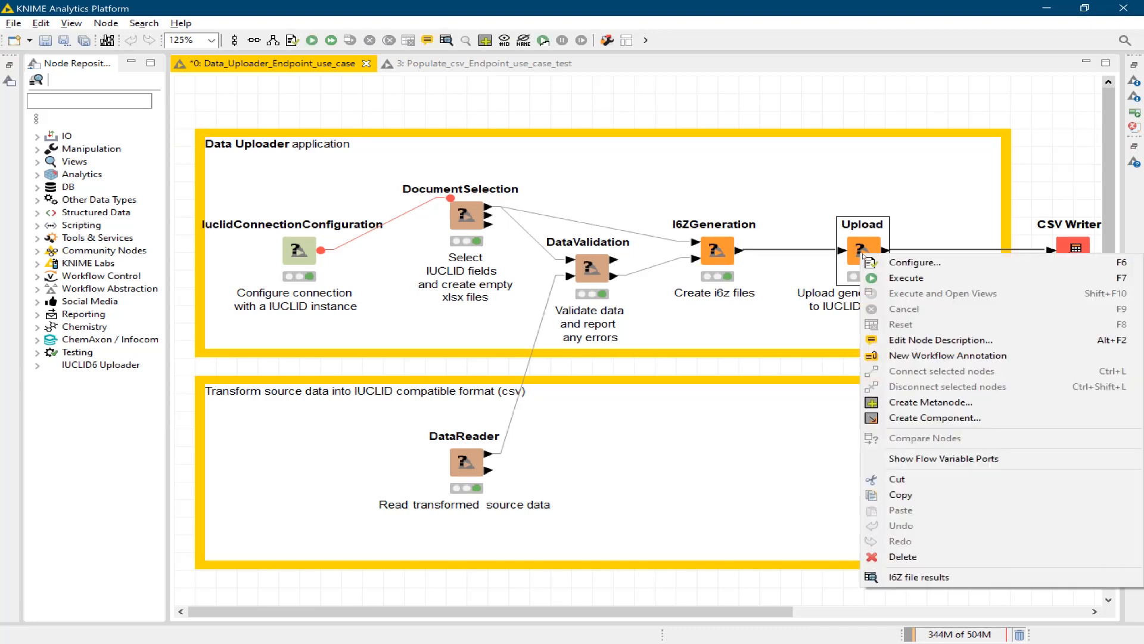
{"action": "left_click", "coordinate": [898, 262]}
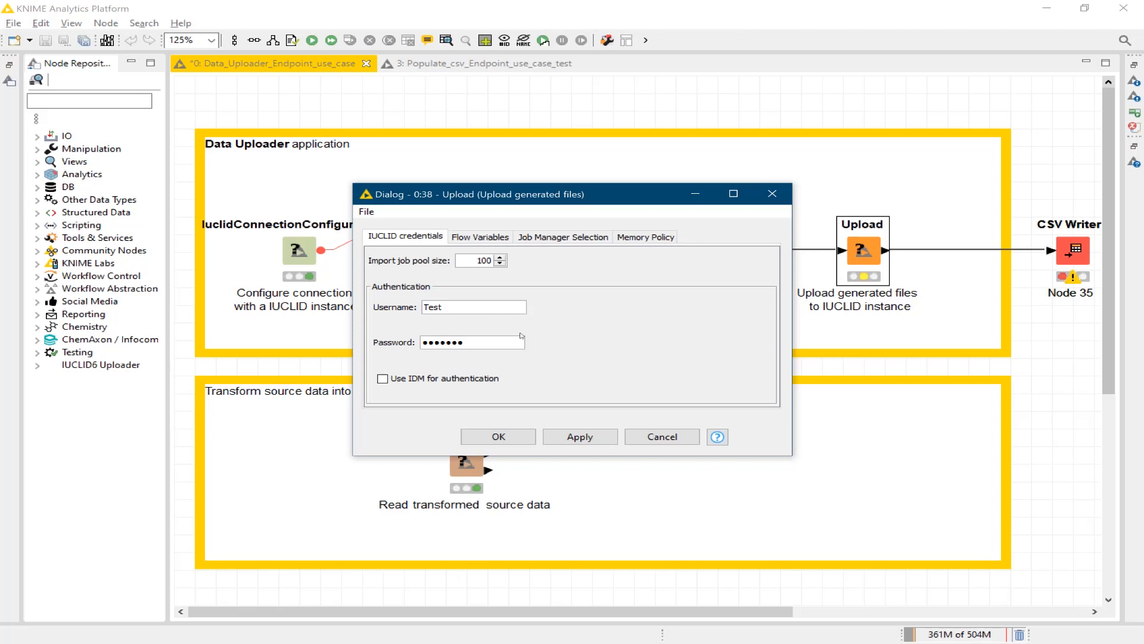
{"action": "left_click", "coordinate": [511, 440]}
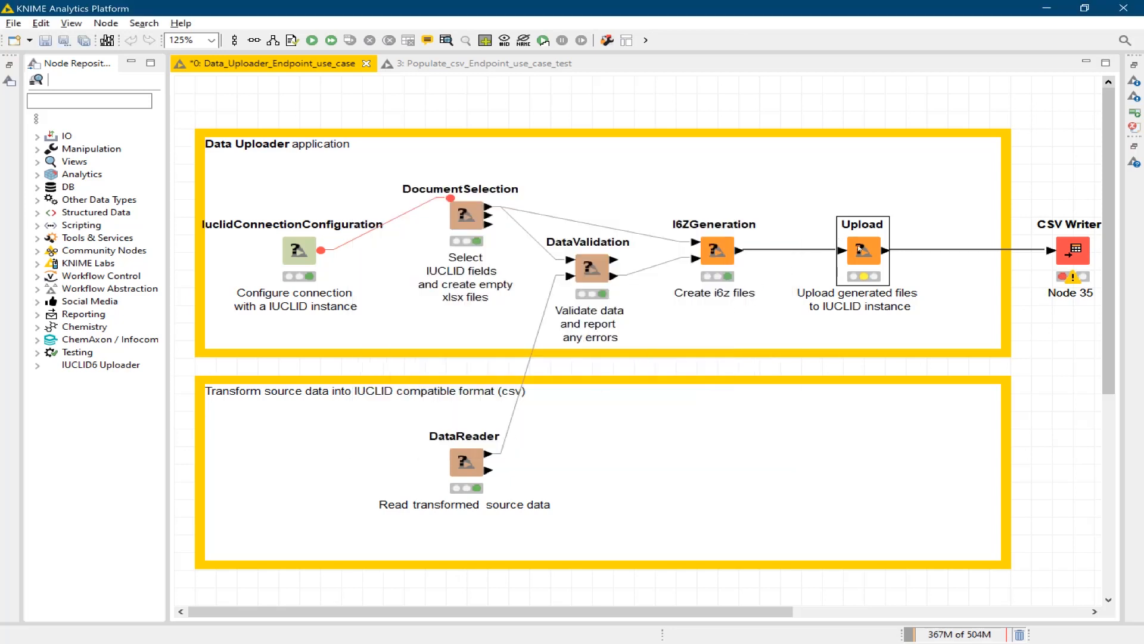
{"action": "right_click", "coordinate": [862, 248]}
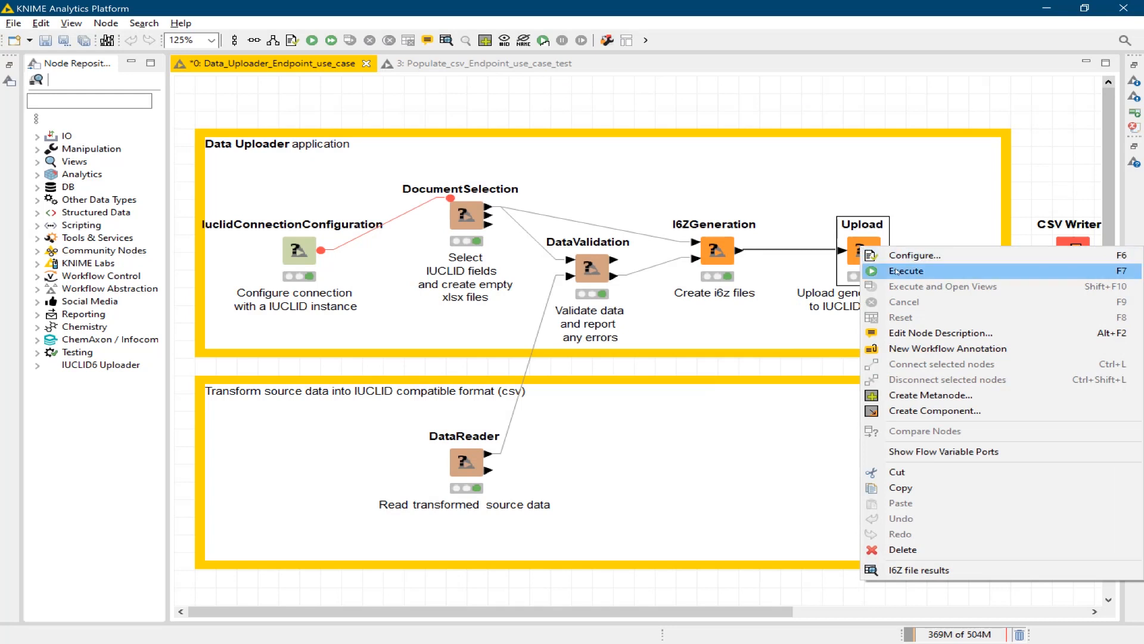
{"action": "left_click", "coordinate": [897, 272]}
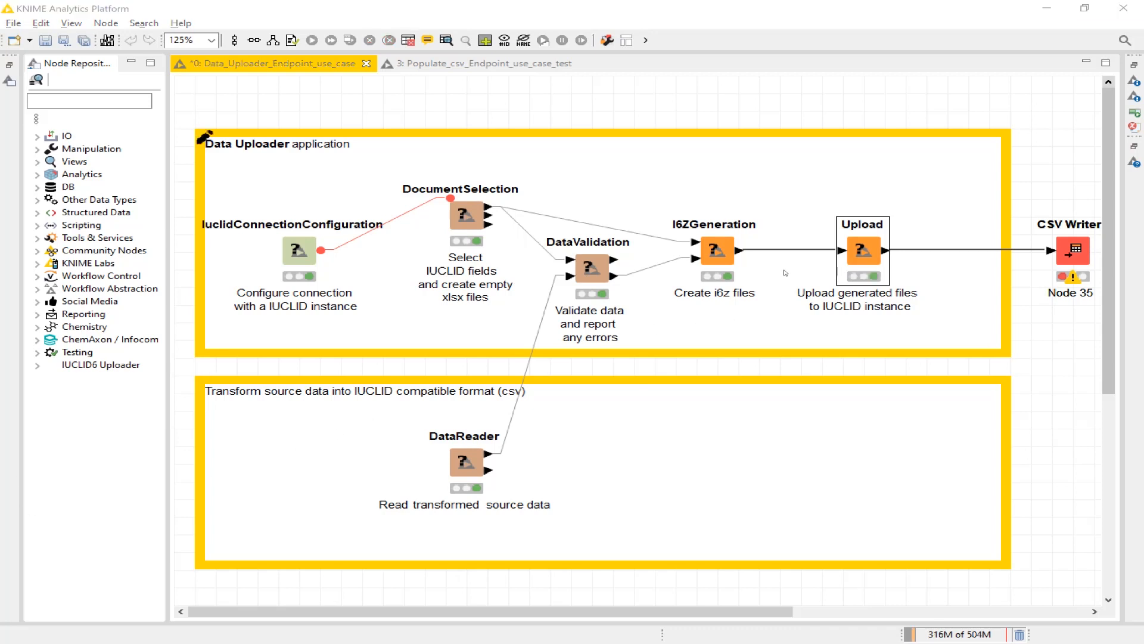
Check the Upload node's I6Z file results output for each file's status and errors, and close it.
{"action": "right_click", "coordinate": [861, 249]}
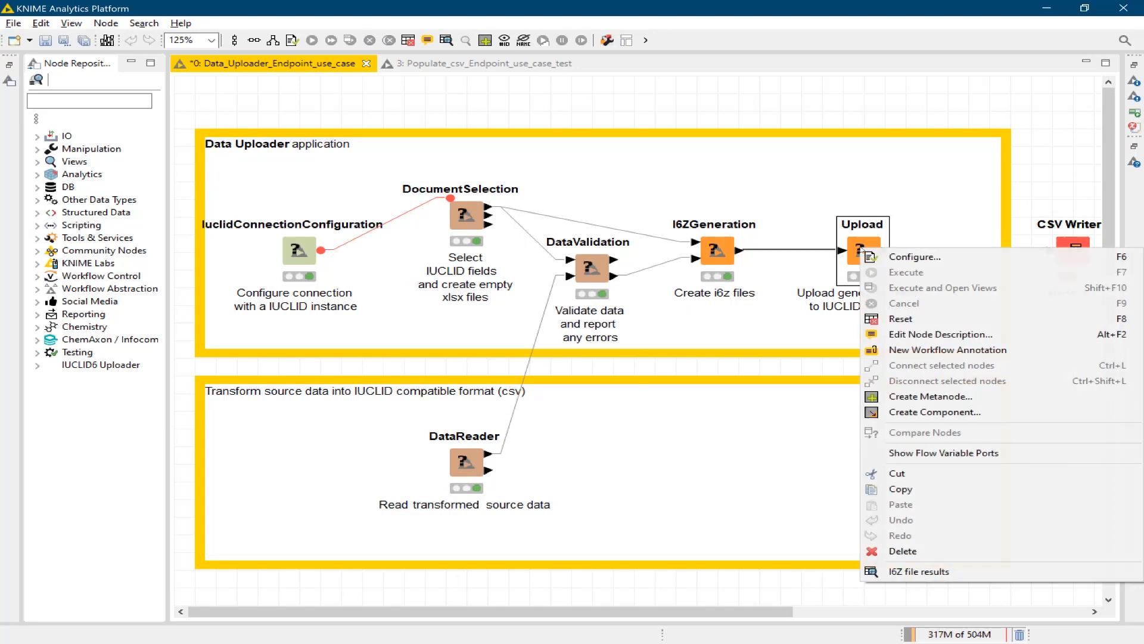
{"action": "left_click", "coordinate": [910, 572]}
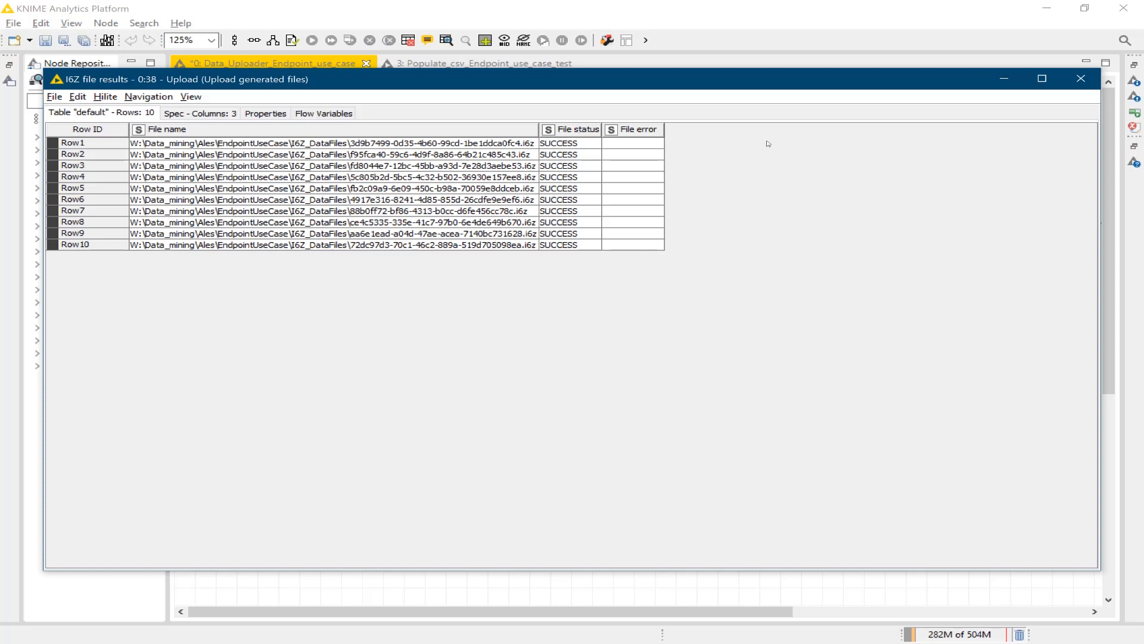
{"action": "left_click", "coordinate": [1078, 78]}
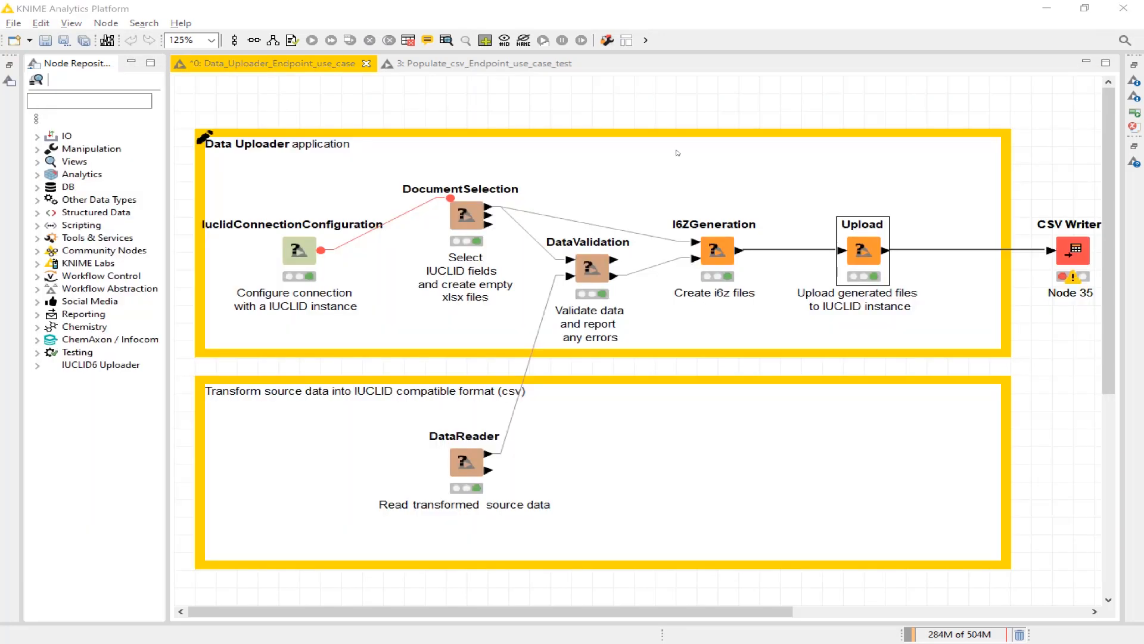
Switch to IUCLID6 in the browser and look through the Substances list for the uploaded datasets.
{"action": "key", "text": "alt+Tab"}
{"action": "left_click", "coordinate": [405, 238]}
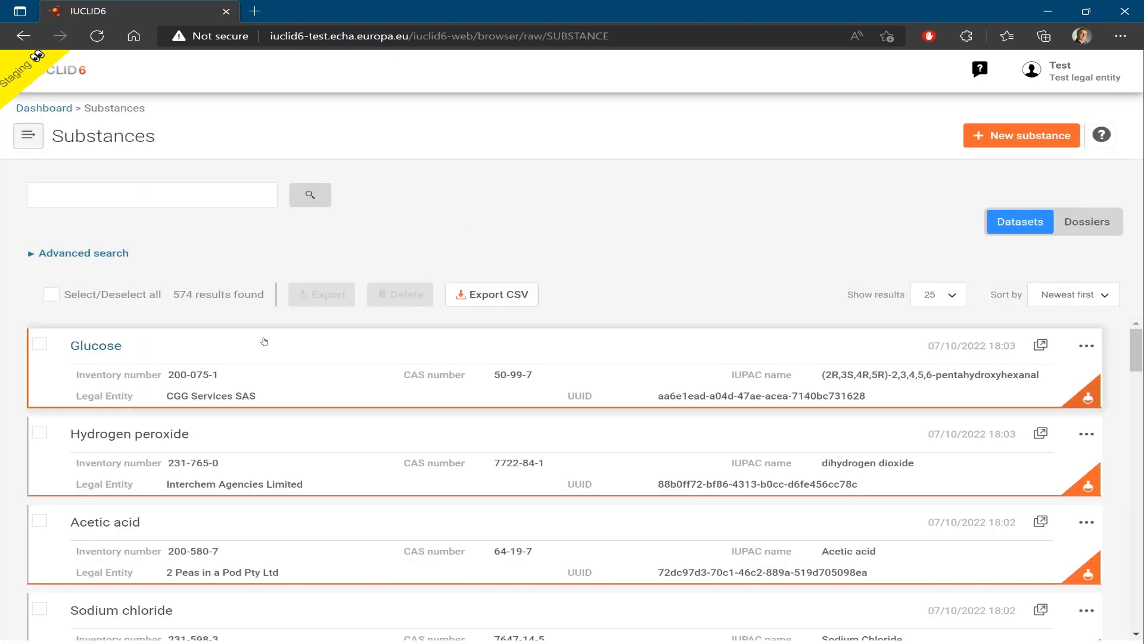
{"action": "scroll", "coordinate": [228, 346], "scroll_direction": "down", "scroll_amount": 3}
{"action": "scroll", "coordinate": [229, 346], "scroll_direction": "down", "scroll_amount": 4}
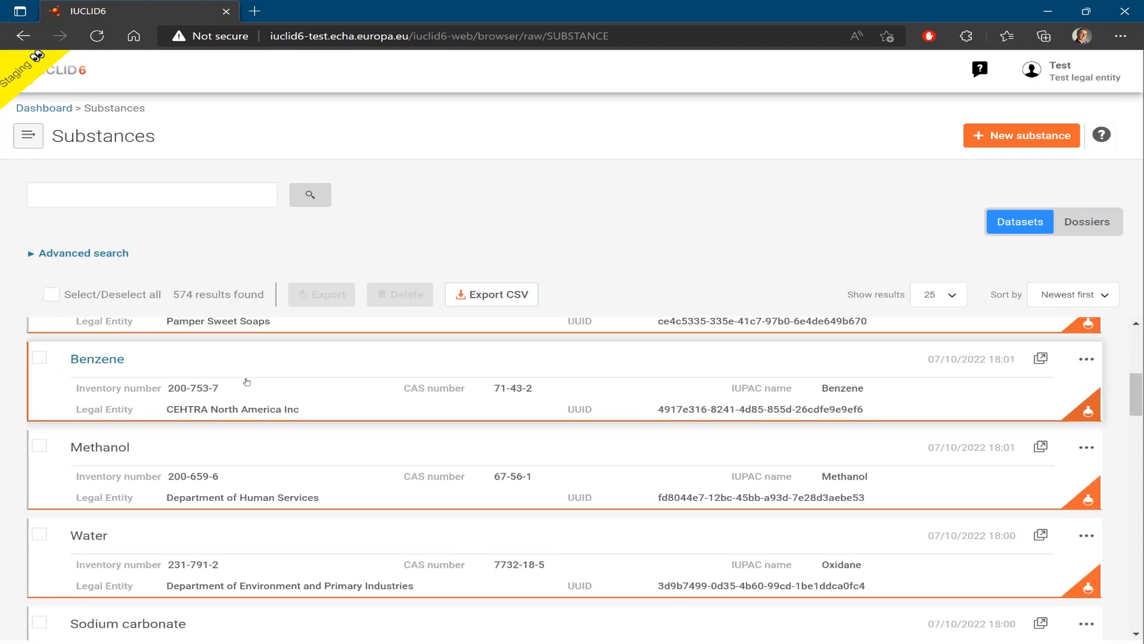
{"action": "scroll", "coordinate": [247, 381], "scroll_direction": "down", "scroll_amount": 4}
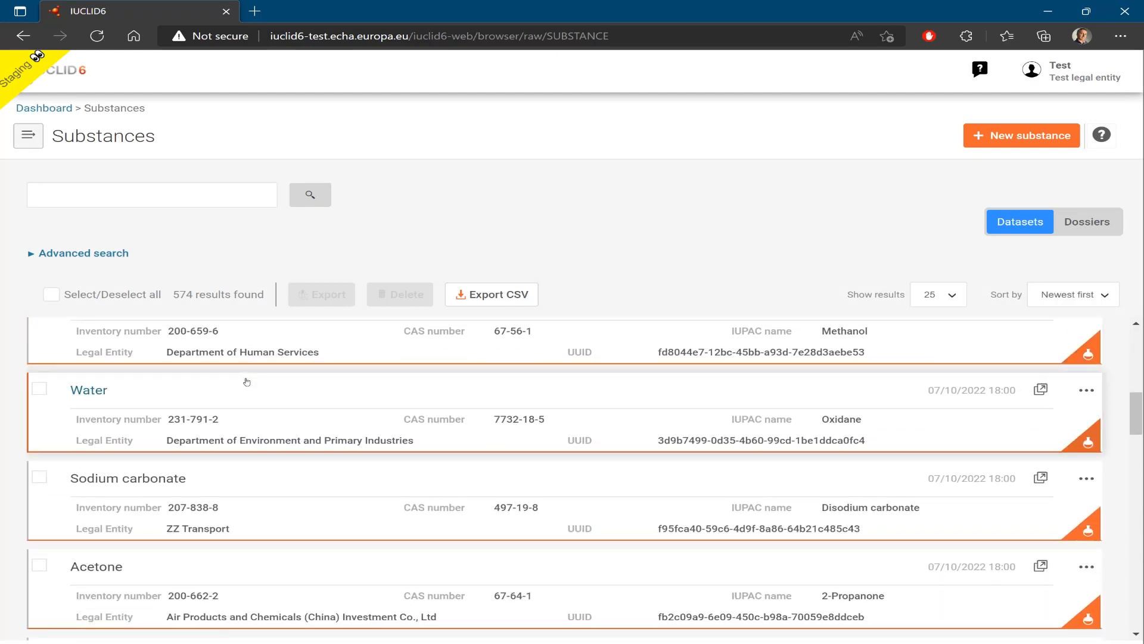
{"action": "scroll", "coordinate": [247, 382], "scroll_direction": "down", "scroll_amount": 2}
{"action": "scroll", "coordinate": [379, 458], "scroll_direction": "up", "scroll_amount": 1}
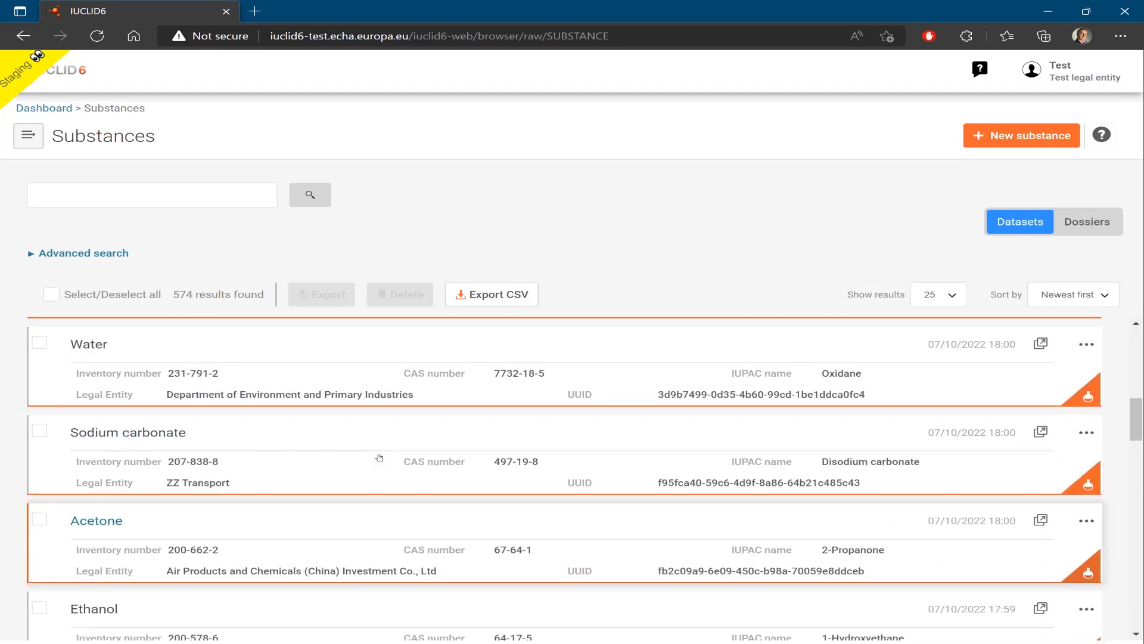
{"action": "scroll", "coordinate": [379, 457], "scroll_direction": "up", "scroll_amount": 8}
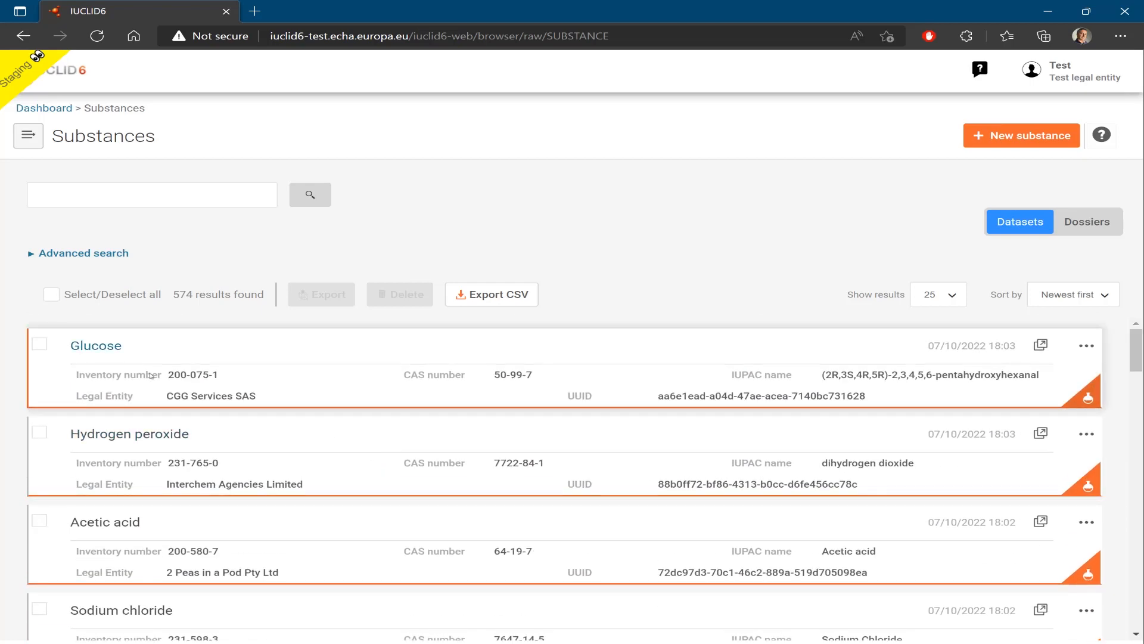
Open the Glucose dataset, look over its general information, and expand OECD, D Health Effects, 67 Repeated dose toxicity: oral.
{"action": "left_click", "coordinate": [112, 346]}
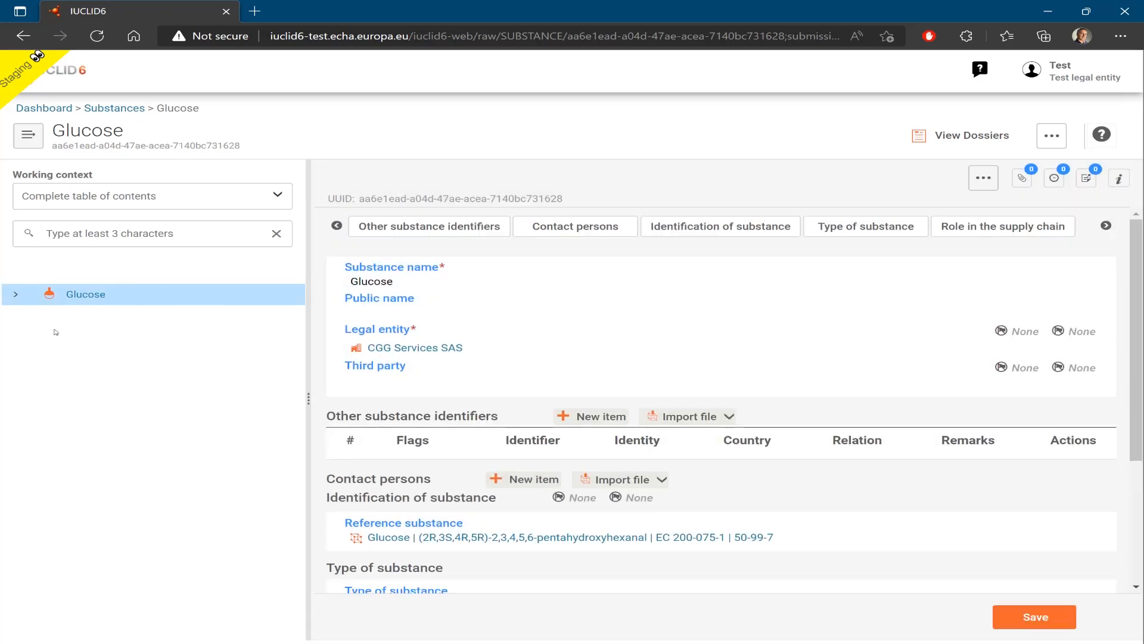
{"action": "scroll", "coordinate": [489, 374], "scroll_direction": "down", "scroll_amount": 3}
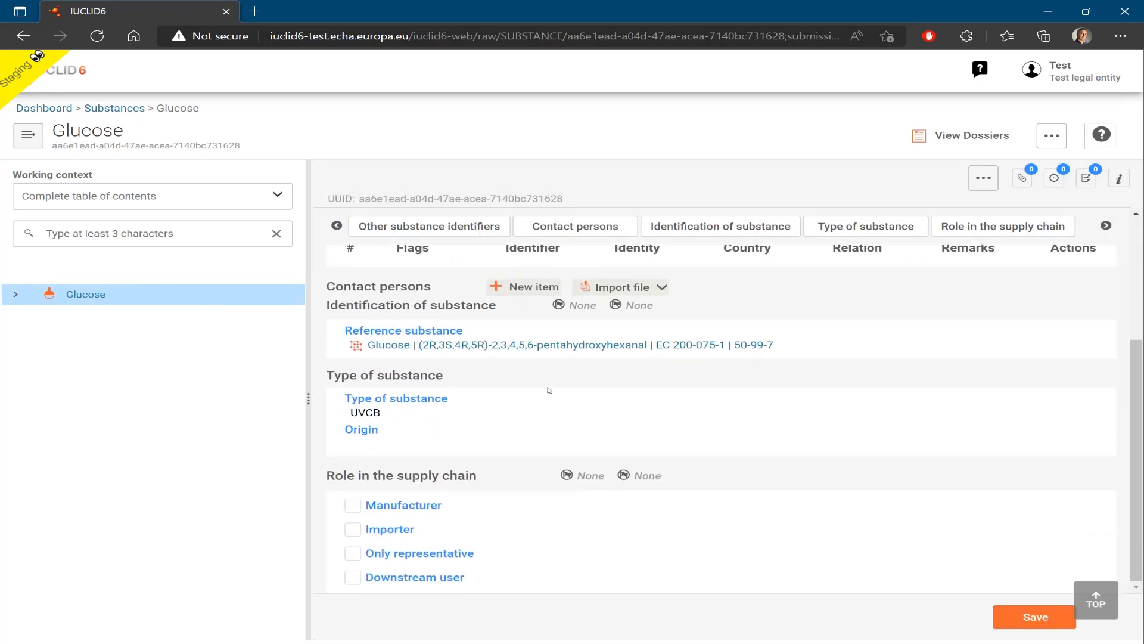
{"action": "left_click", "coordinate": [17, 295]}
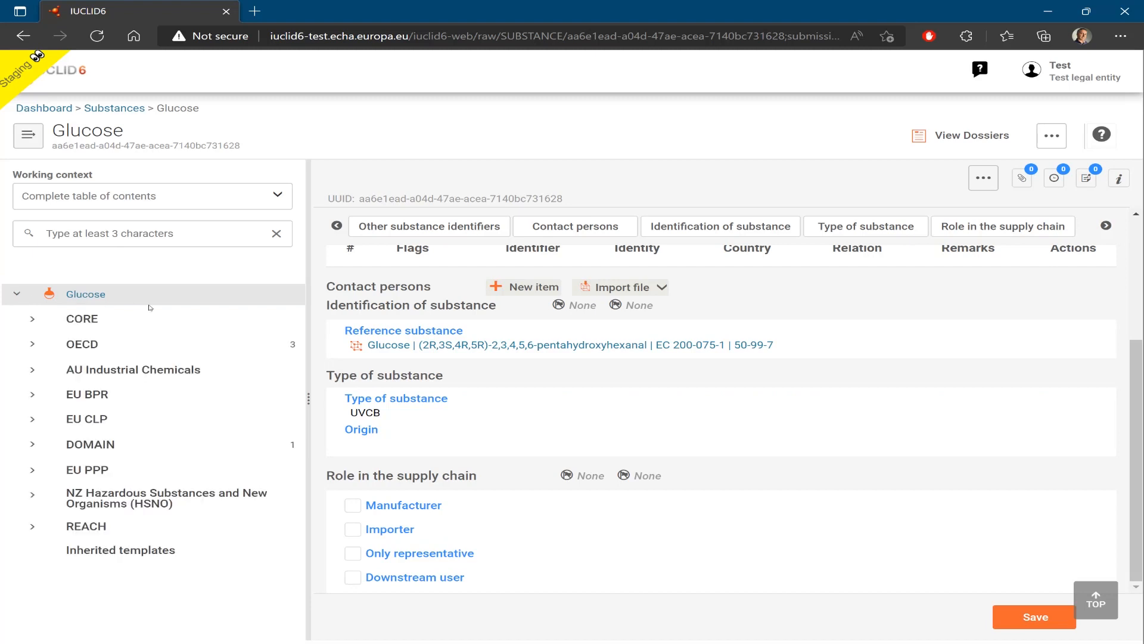
{"action": "left_click", "coordinate": [67, 341]}
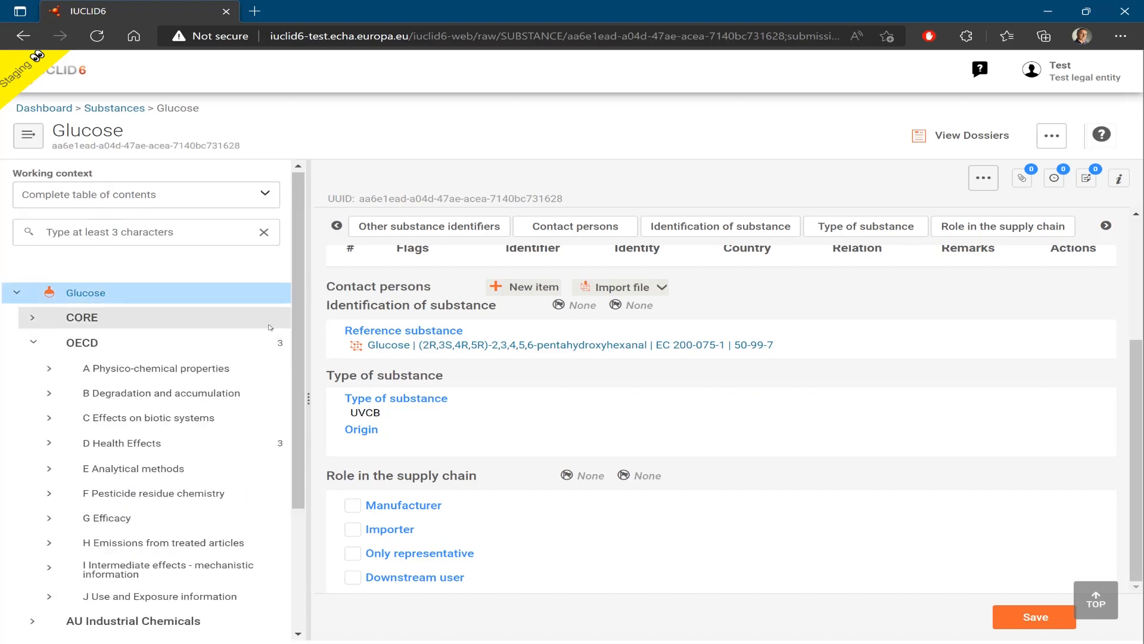
{"action": "scroll", "coordinate": [59, 322], "scroll_direction": "down", "scroll_amount": 2}
{"action": "left_click", "coordinate": [49, 302]}
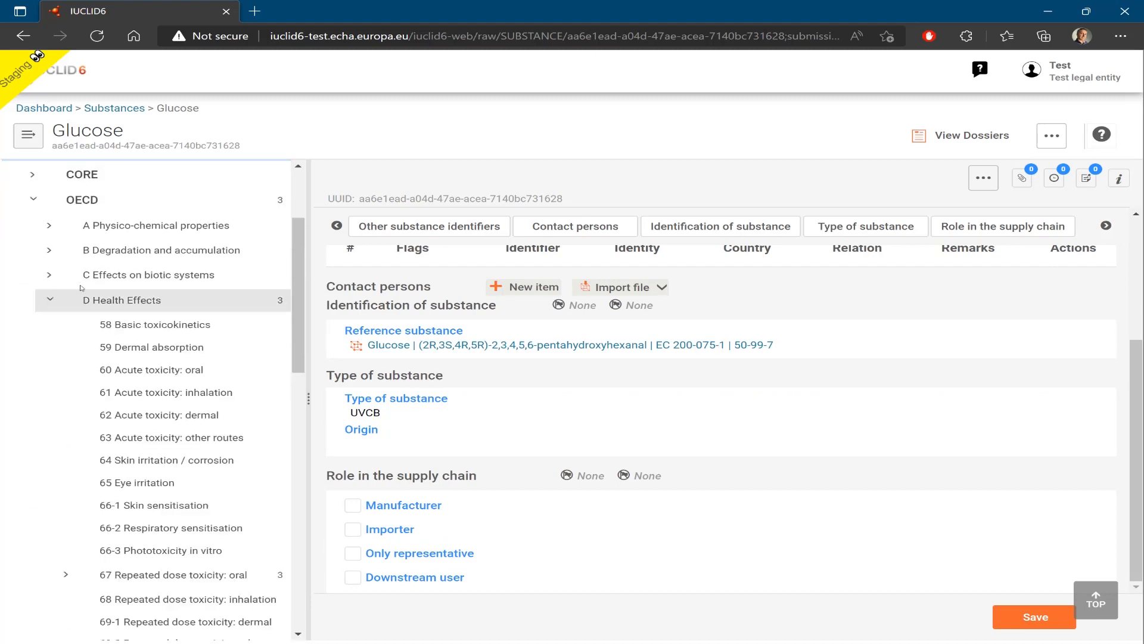
{"action": "scroll", "coordinate": [83, 366], "scroll_direction": "down", "scroll_amount": 3}
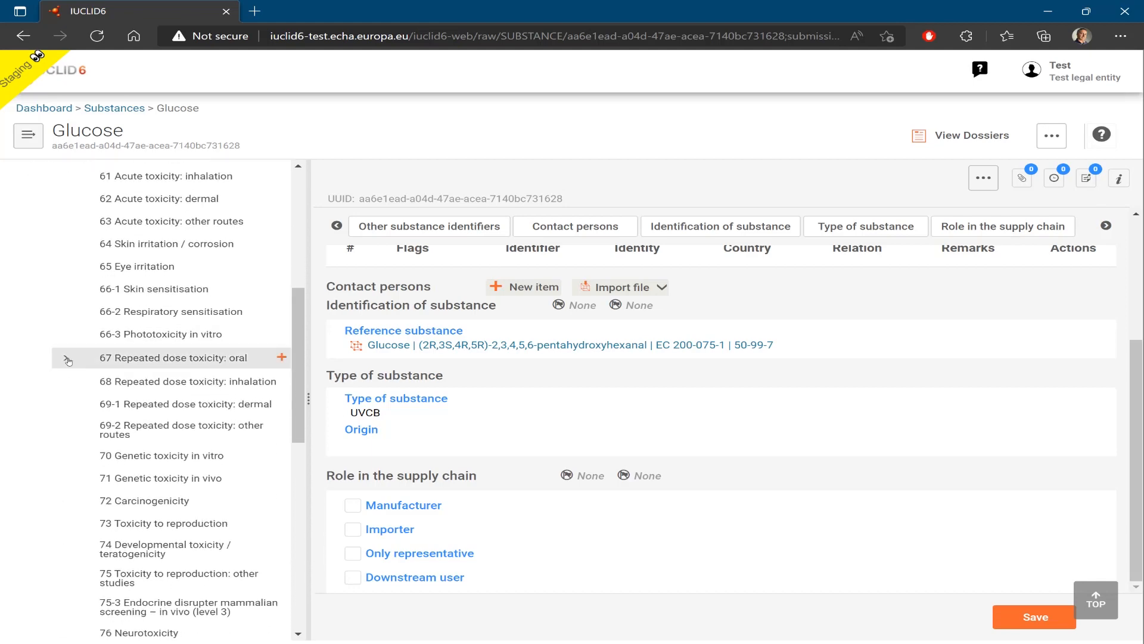
{"action": "left_click", "coordinate": [66, 357]}
Open the Repeated Dose Toxicity Oral.002 record and examine its data source, test guideline, test material and administration/exposure details.
{"action": "left_click", "coordinate": [163, 384]}
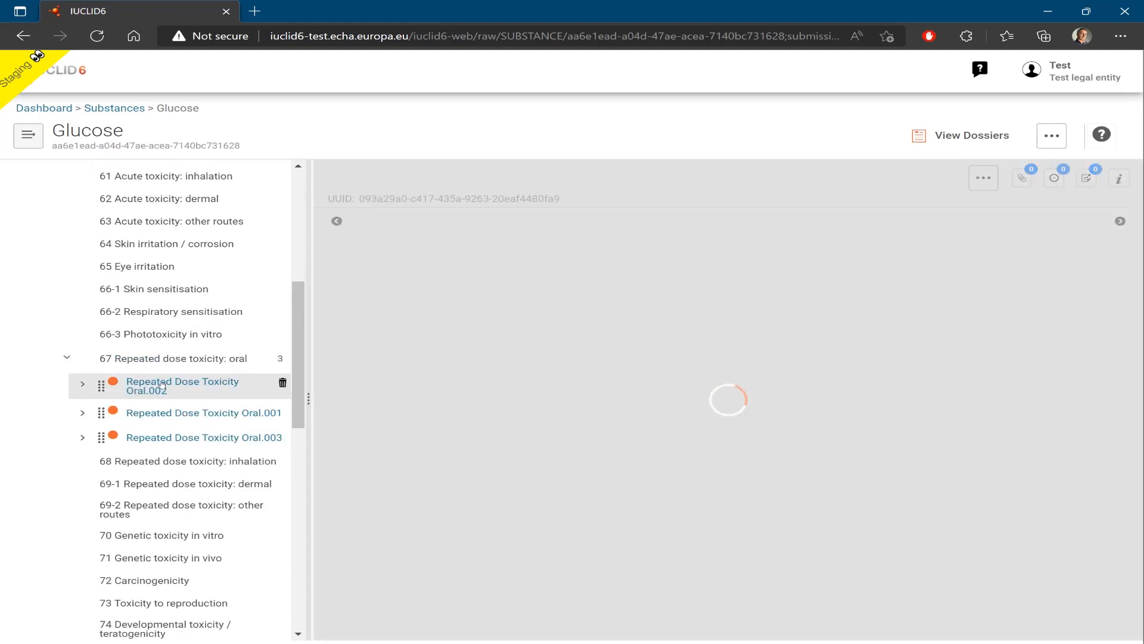
{"action": "scroll", "coordinate": [983, 320], "scroll_direction": "down", "scroll_amount": 2}
{"action": "scroll", "coordinate": [984, 320], "scroll_direction": "down", "scroll_amount": 10}
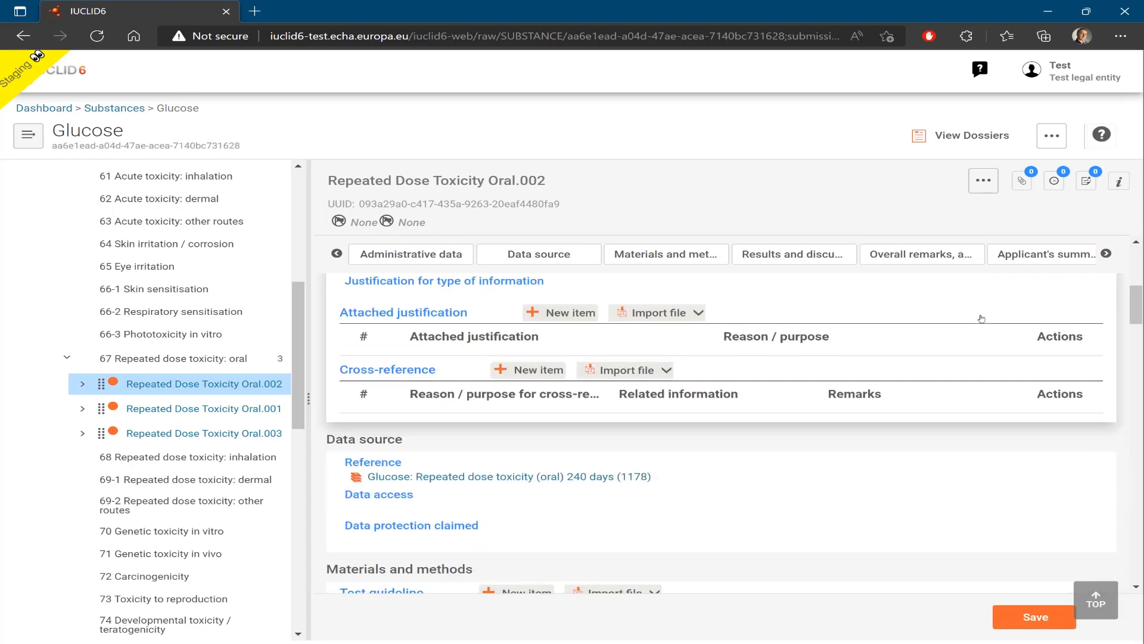
{"action": "scroll", "coordinate": [978, 322], "scroll_direction": "up", "scroll_amount": 1}
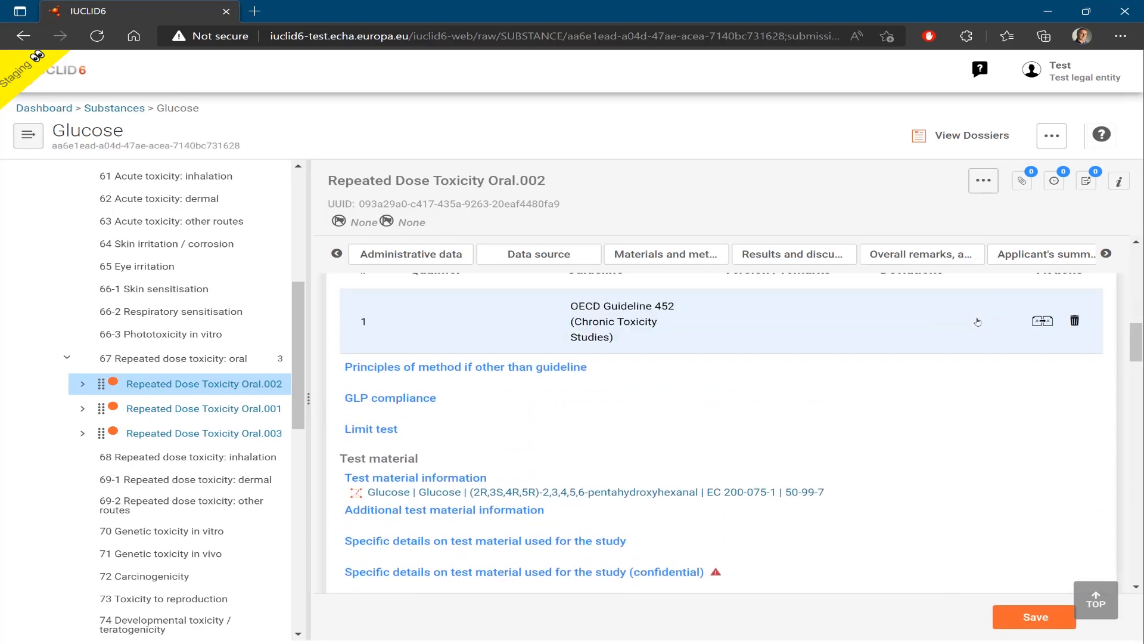
{"action": "scroll", "coordinate": [978, 321], "scroll_direction": "up", "scroll_amount": 1}
{"action": "scroll", "coordinate": [906, 319], "scroll_direction": "down", "scroll_amount": 9}
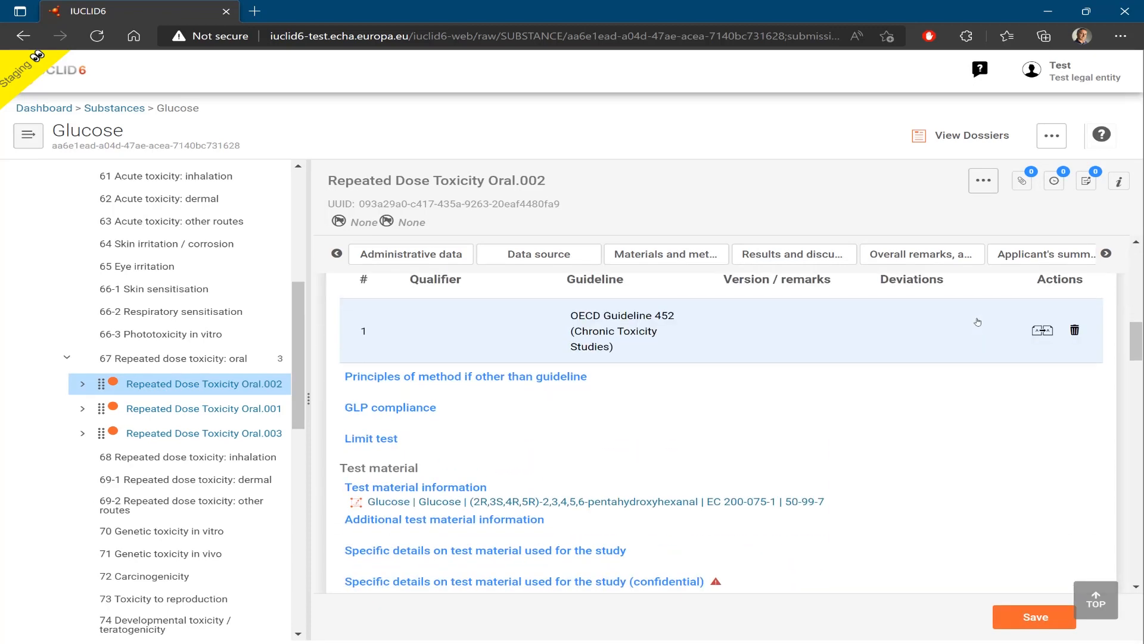
{"action": "scroll", "coordinate": [895, 341], "scroll_direction": "down", "scroll_amount": 2}
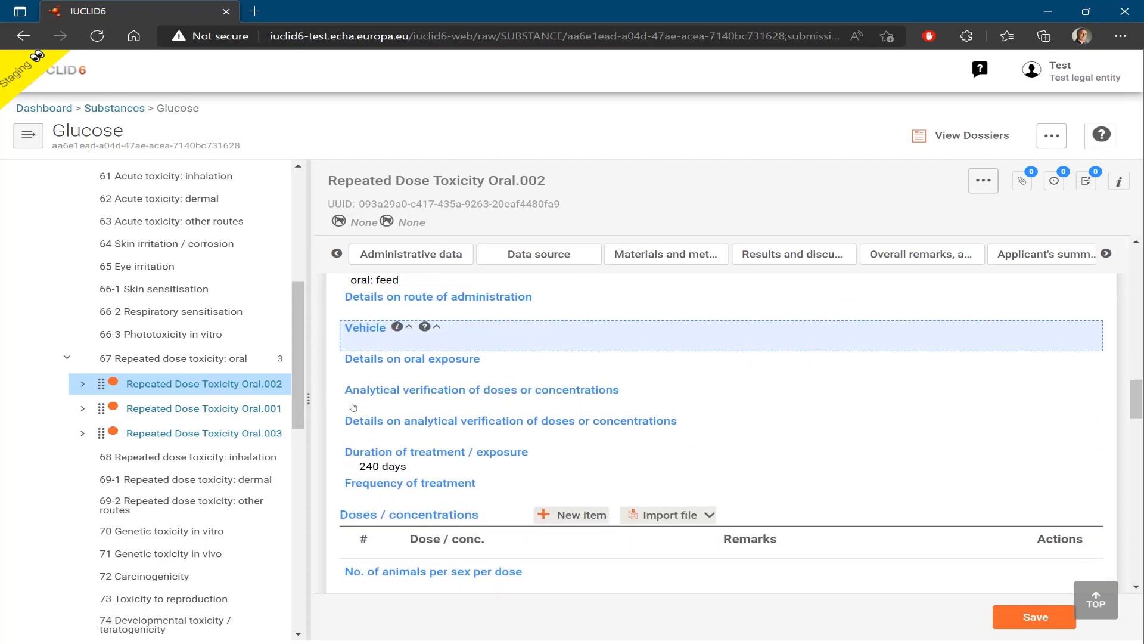
Open the Repeated Dose Toxicity Oral.001 record and check its endpoint, test guideline and test material information.
{"action": "left_click", "coordinate": [189, 419]}
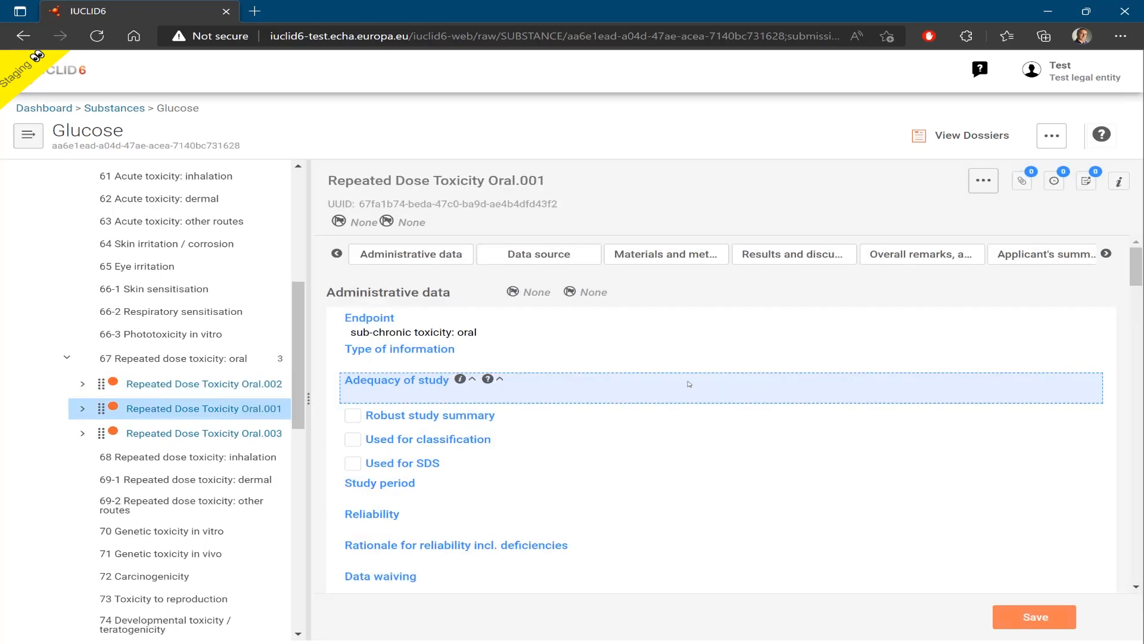
{"action": "scroll", "coordinate": [689, 384], "scroll_direction": "down", "scroll_amount": 3}
{"action": "scroll", "coordinate": [689, 384], "scroll_direction": "down", "scroll_amount": 9}
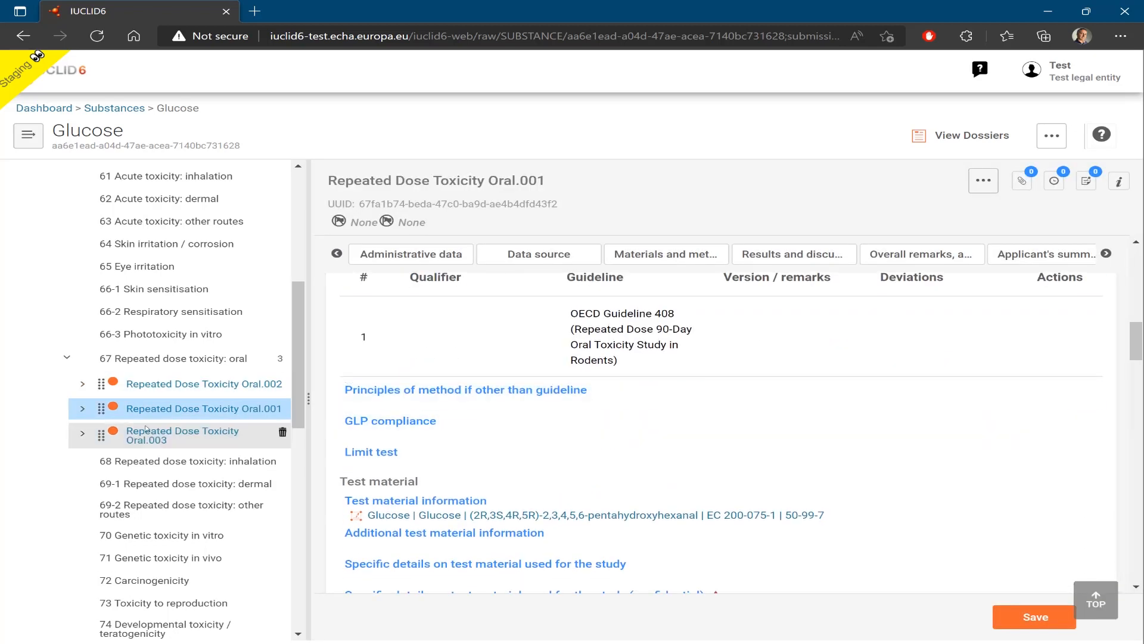
Open the Repeated Dose Toxicity Oral.003 record and check its reference, test animals and route of administration.
{"action": "left_click", "coordinate": [138, 431]}
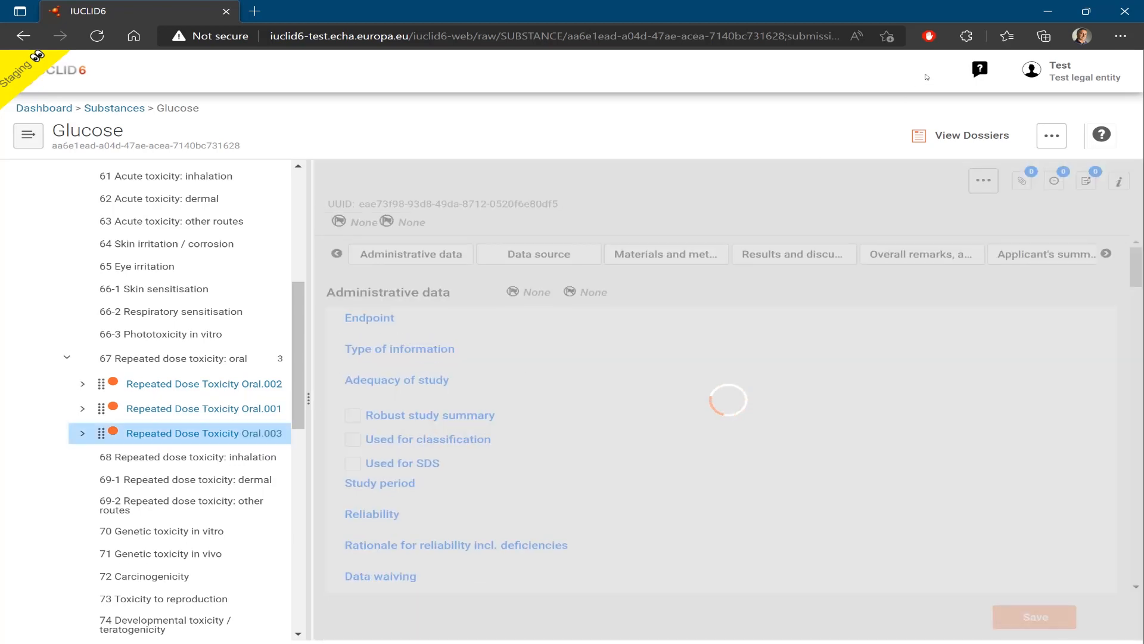
{"action": "scroll", "coordinate": [689, 509], "scroll_direction": "down", "scroll_amount": 10}
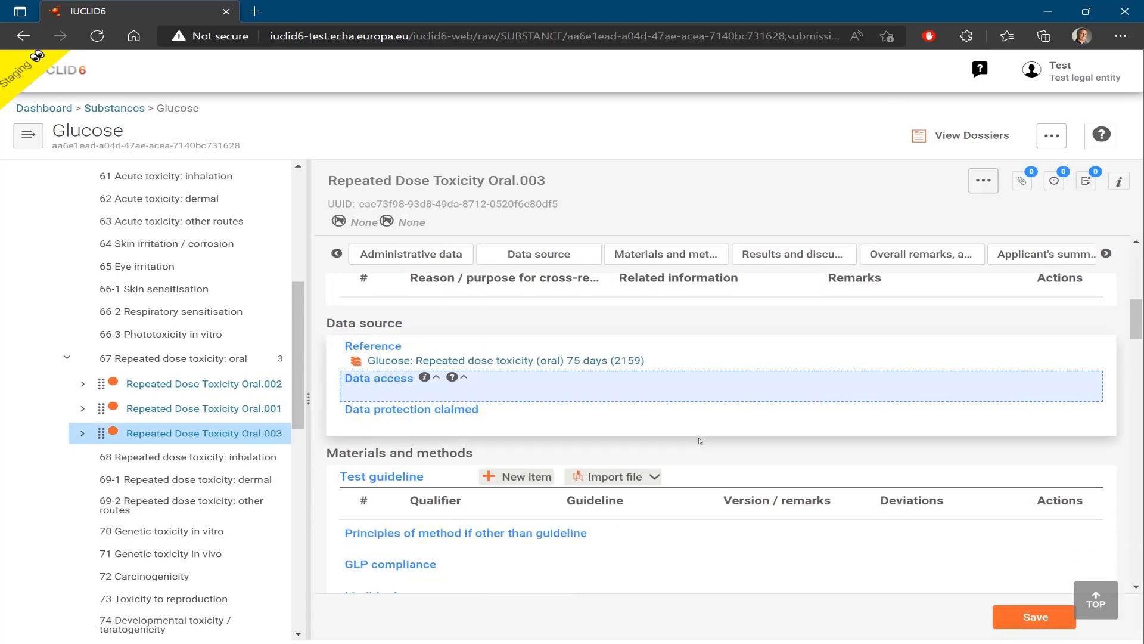
{"action": "scroll", "coordinate": [669, 449], "scroll_direction": "down", "scroll_amount": 10}
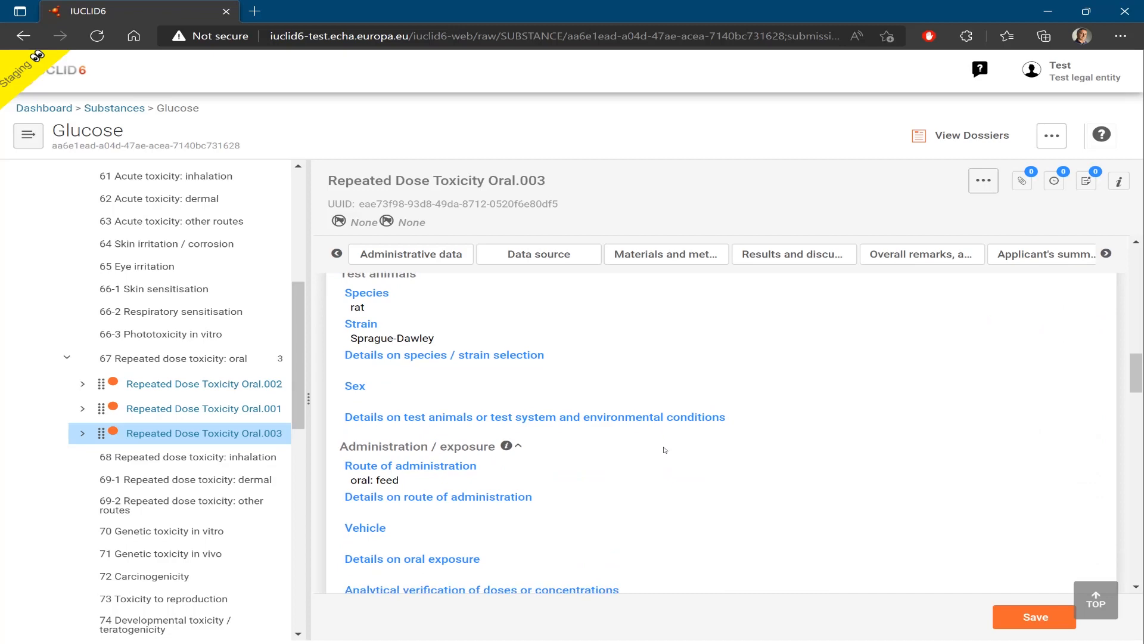
Open the Glucose entry under DOMAIN and review its legal entity, reference substance and type of substance.
{"action": "scroll", "coordinate": [266, 449], "scroll_direction": "down", "scroll_amount": 10}
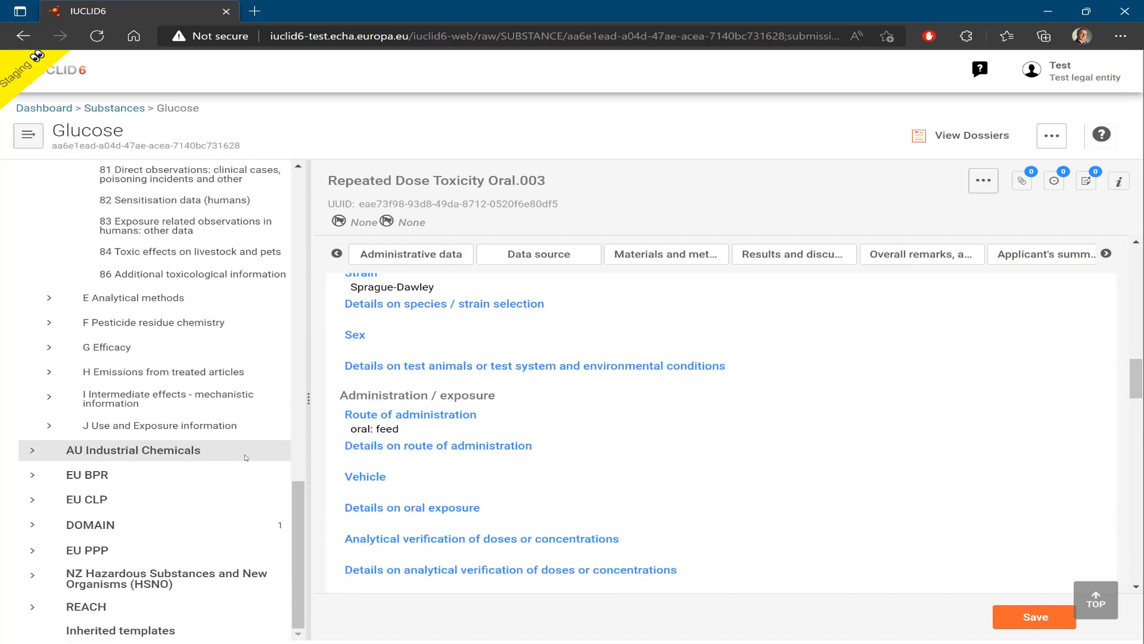
{"action": "left_click", "coordinate": [91, 531]}
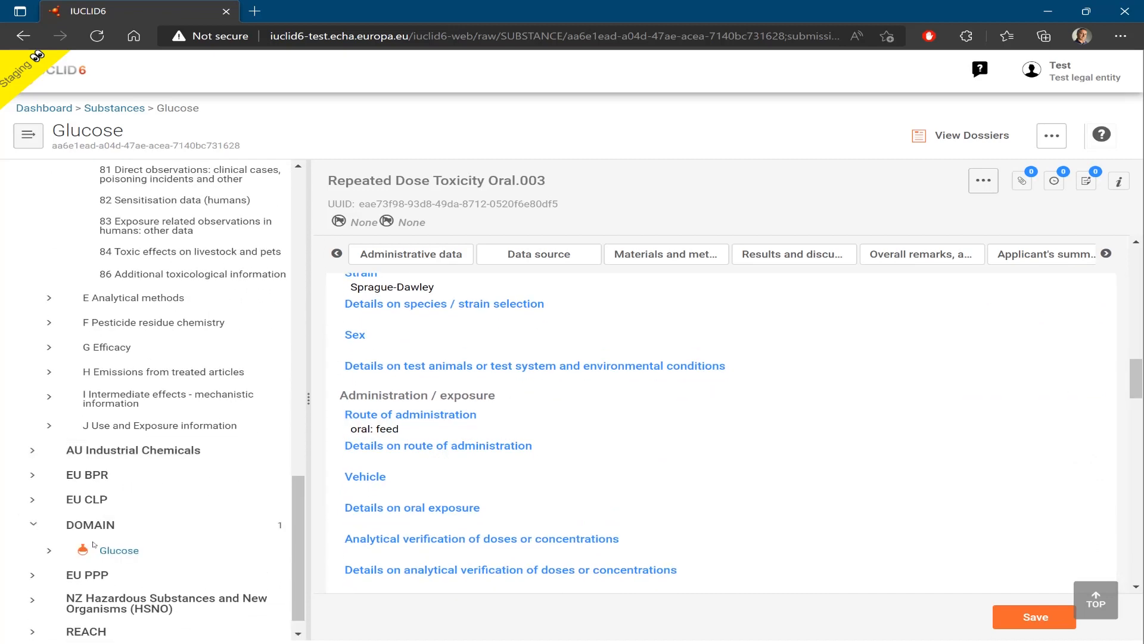
{"action": "left_click", "coordinate": [124, 551]}
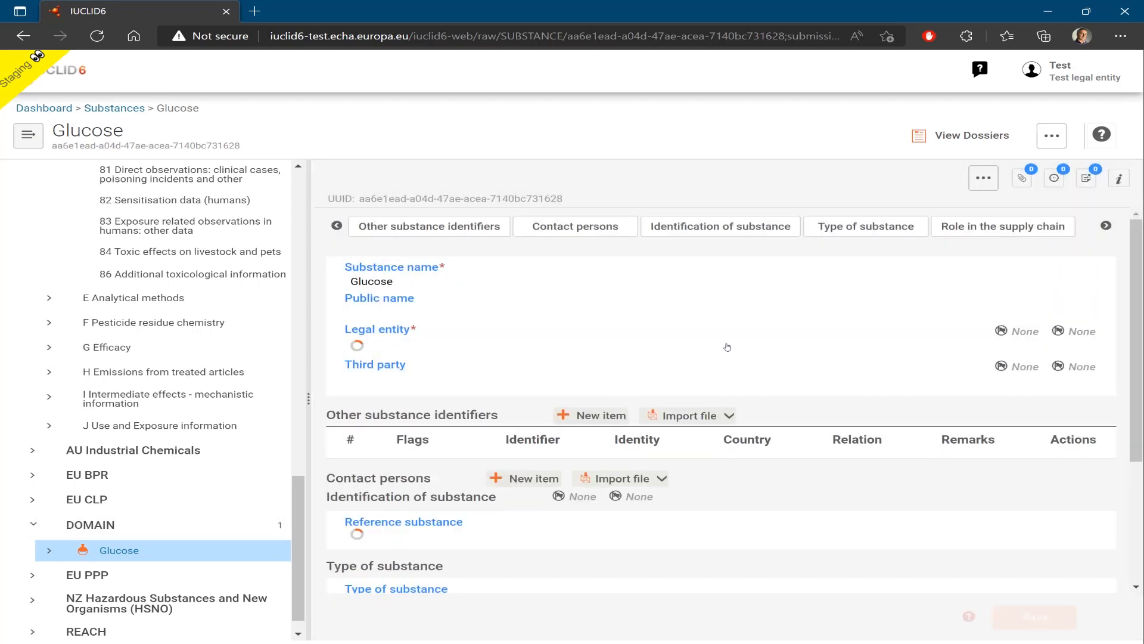
{"action": "scroll", "coordinate": [793, 326], "scroll_direction": "down", "scroll_amount": 5}
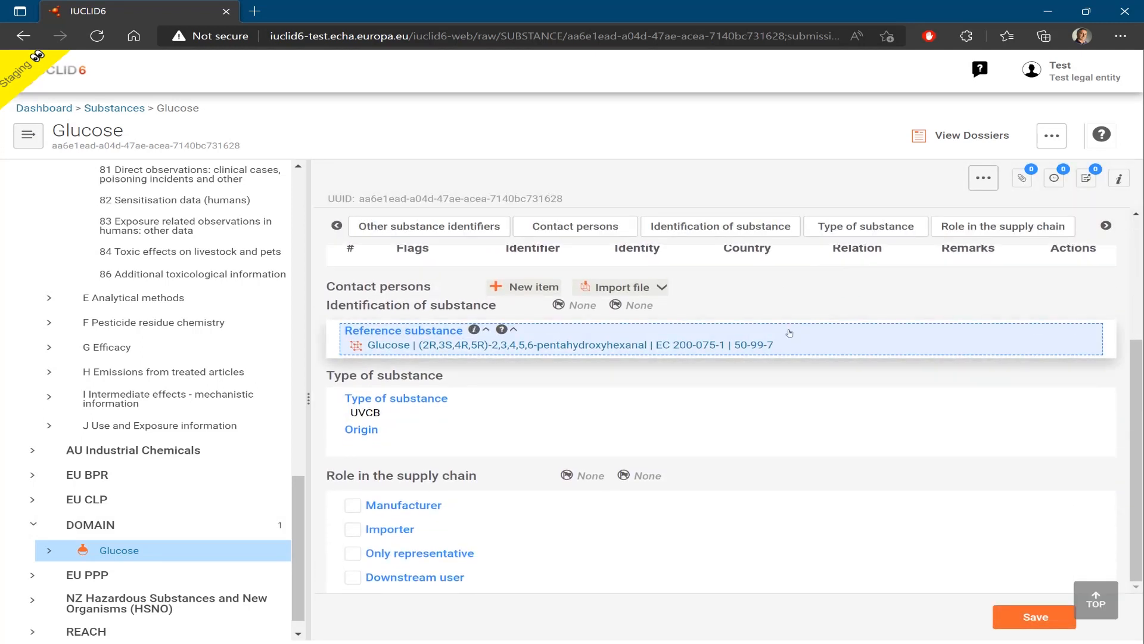
{"action": "scroll", "coordinate": [789, 333], "scroll_direction": "up", "scroll_amount": 4}
{"action": "scroll", "coordinate": [790, 333], "scroll_direction": "up", "scroll_amount": 2}
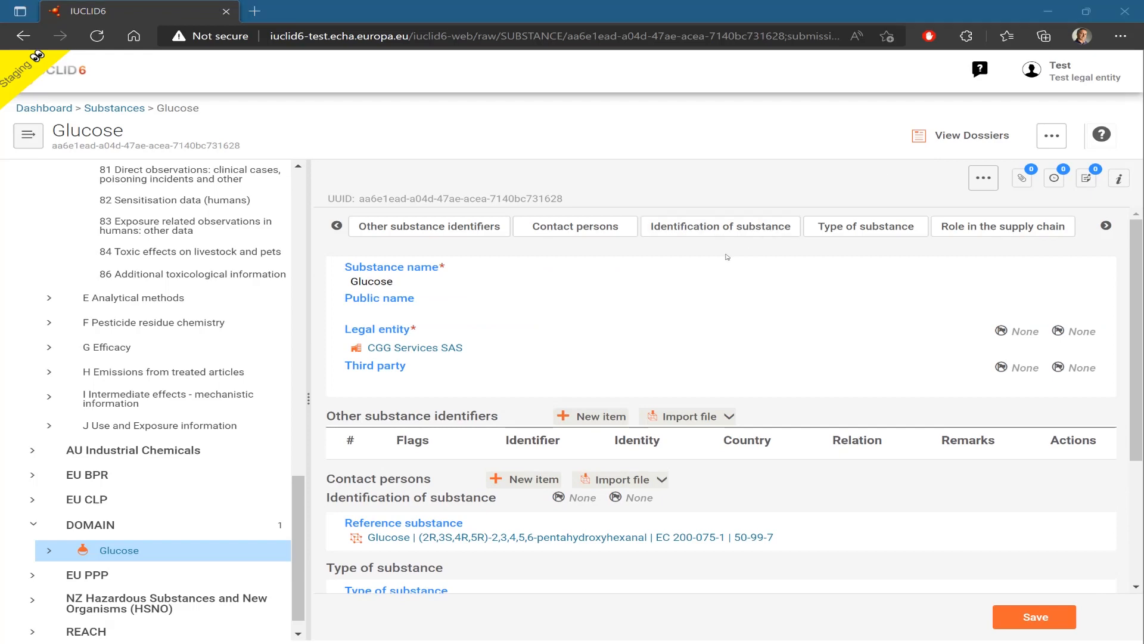
Switch to KNIME, look at the actions available for the Upload node, and dismiss them.
{"action": "key", "text": "alt+Tab"}
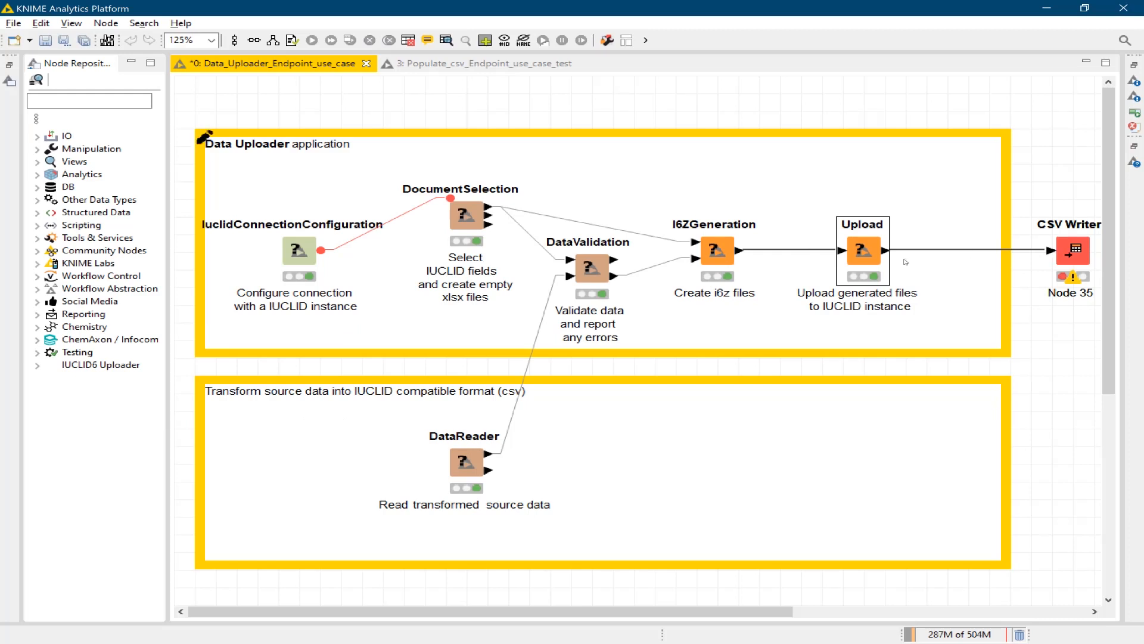
{"action": "right_click", "coordinate": [864, 250]}
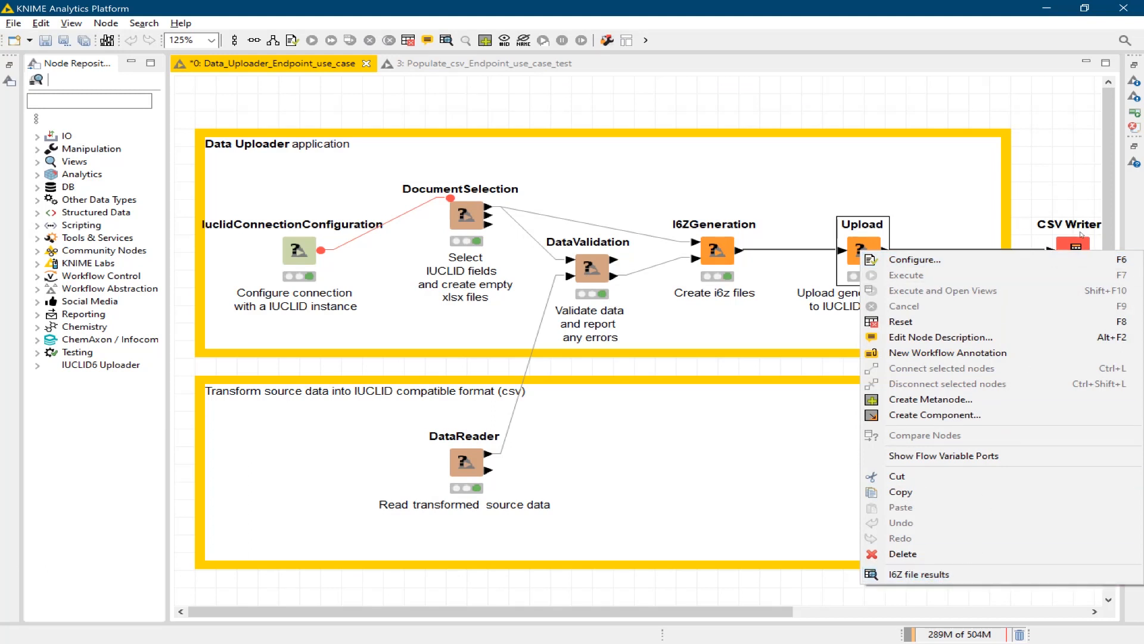
{"action": "left_click", "coordinate": [758, 444]}
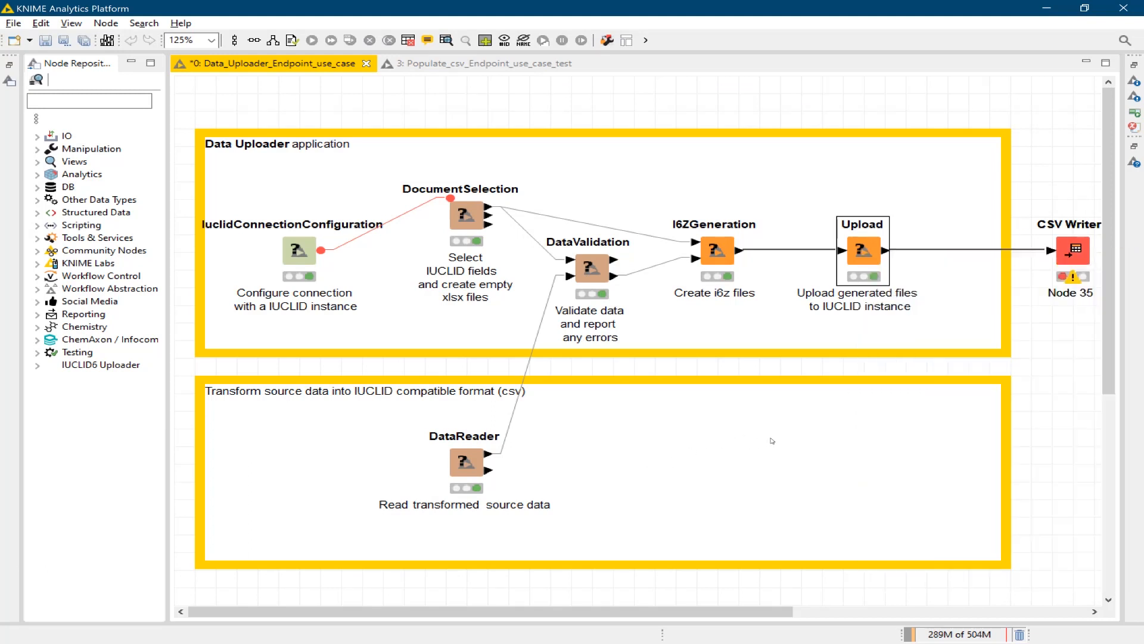
{"action": "left_click", "coordinate": [759, 471]}
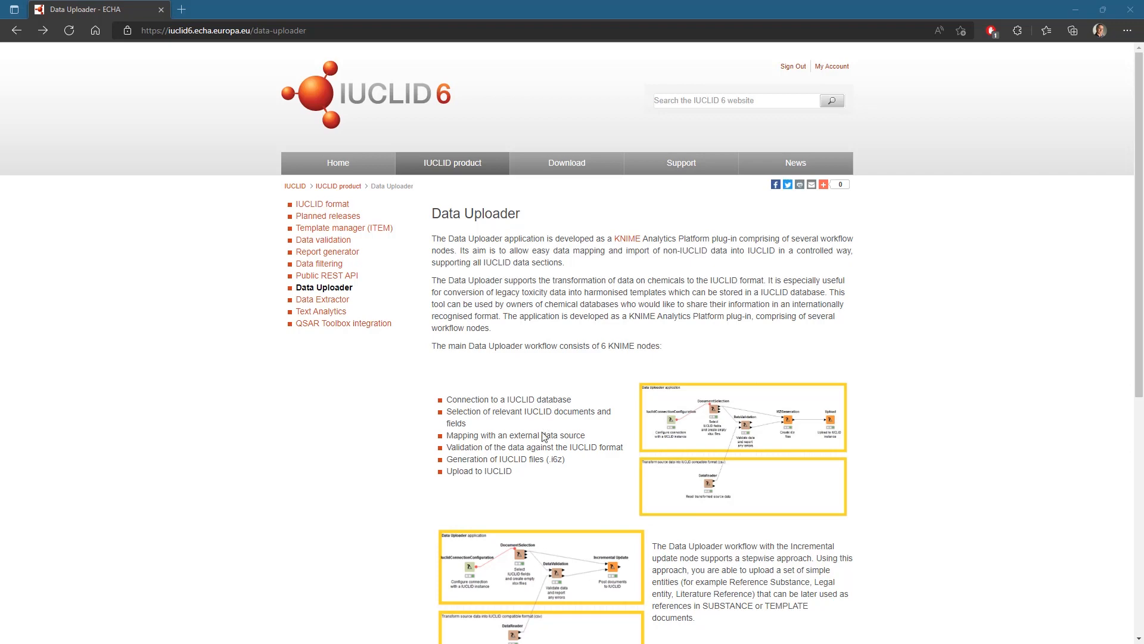
Open the ECHA contact form linked from the Data Uploader web page and set the request type to Data Uploader.
{"action": "scroll", "coordinate": [545, 447], "scroll_direction": "down", "scroll_amount": 7}
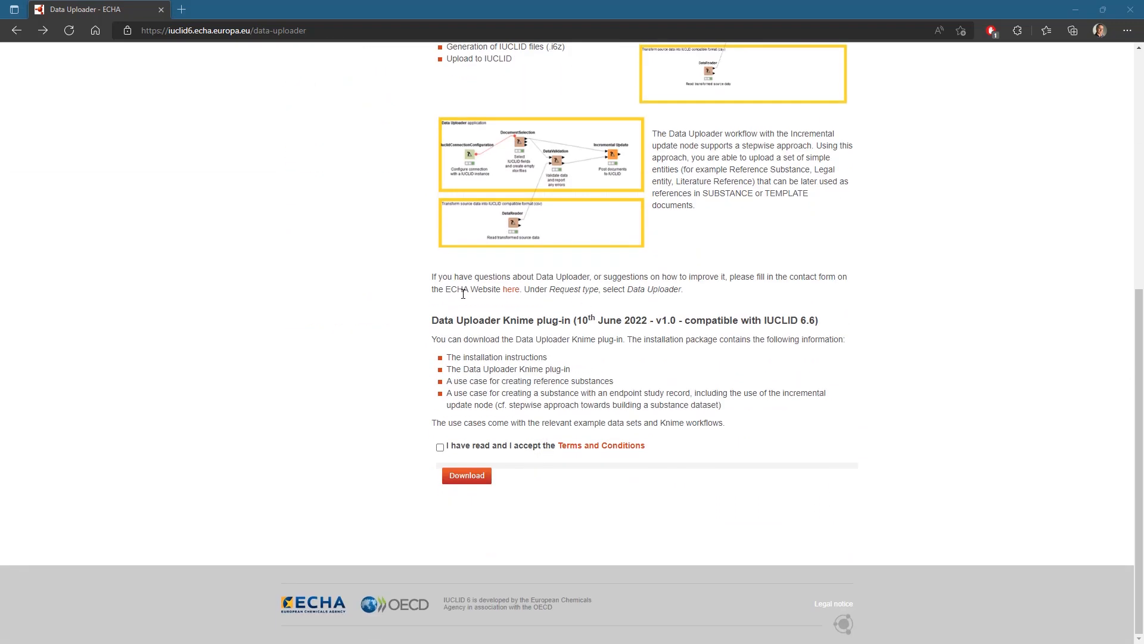
{"action": "left_click", "coordinate": [508, 292]}
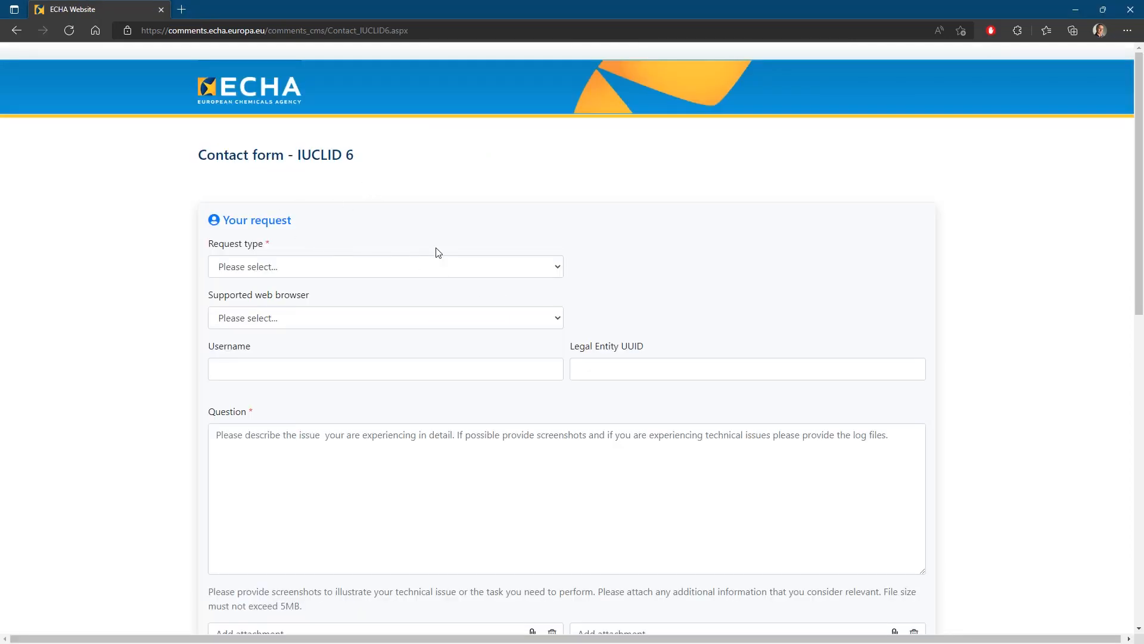
{"action": "left_click", "coordinate": [316, 268]}
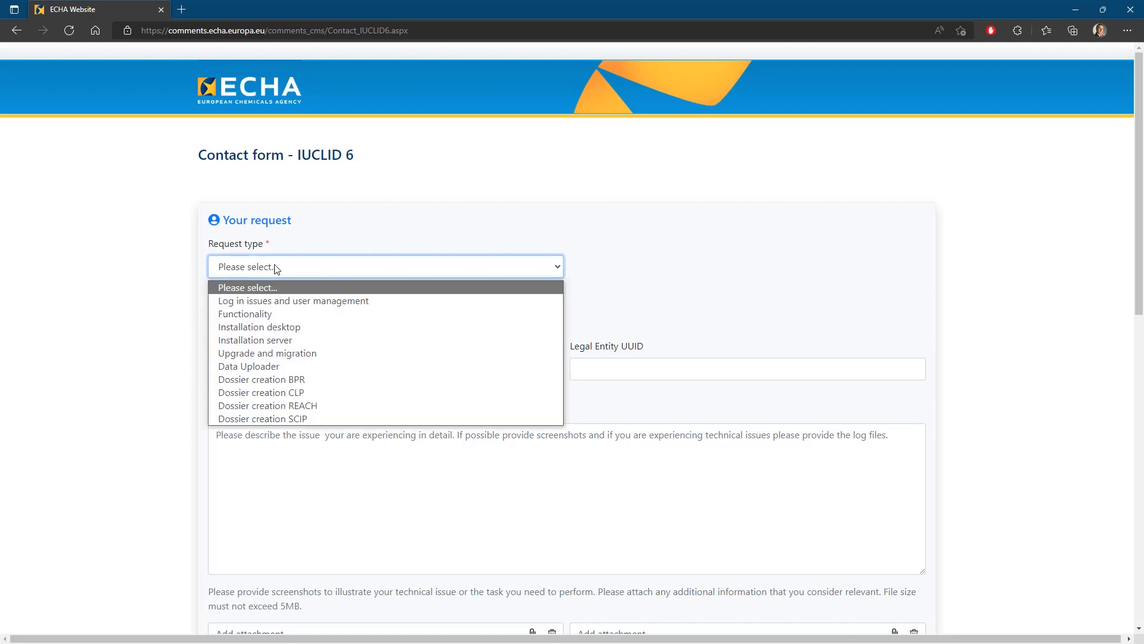
{"action": "left_click", "coordinate": [270, 366]}
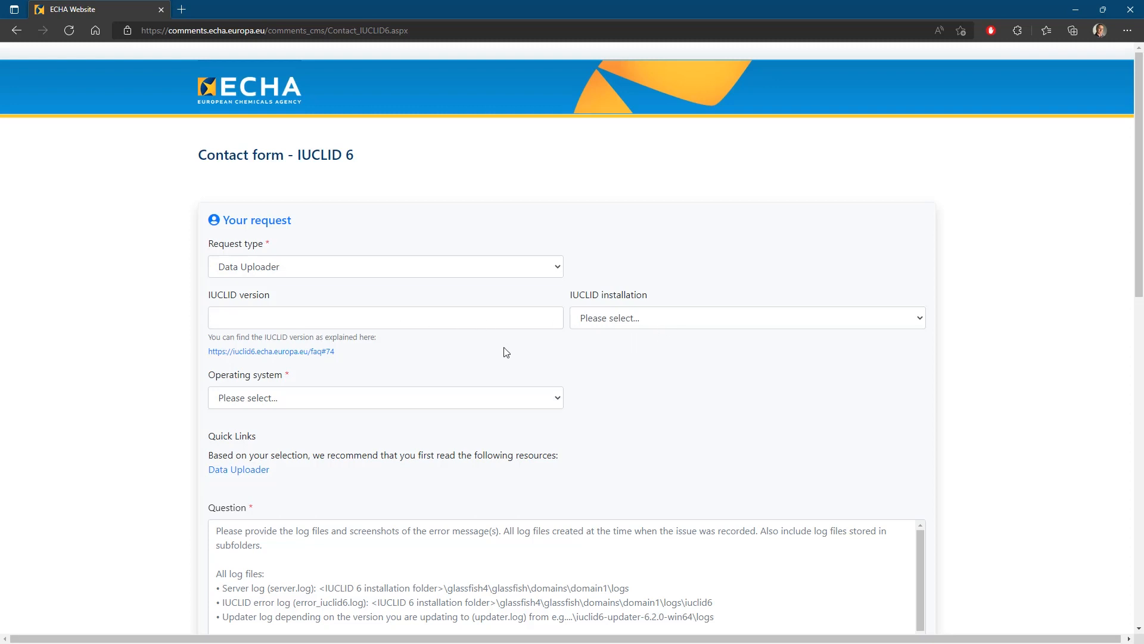
Look through the contact form's operating system options, question instructions, attachment fields and contact details section.
{"action": "scroll", "coordinate": [503, 350], "scroll_direction": "down", "scroll_amount": 1}
{"action": "left_click", "coordinate": [465, 316]}
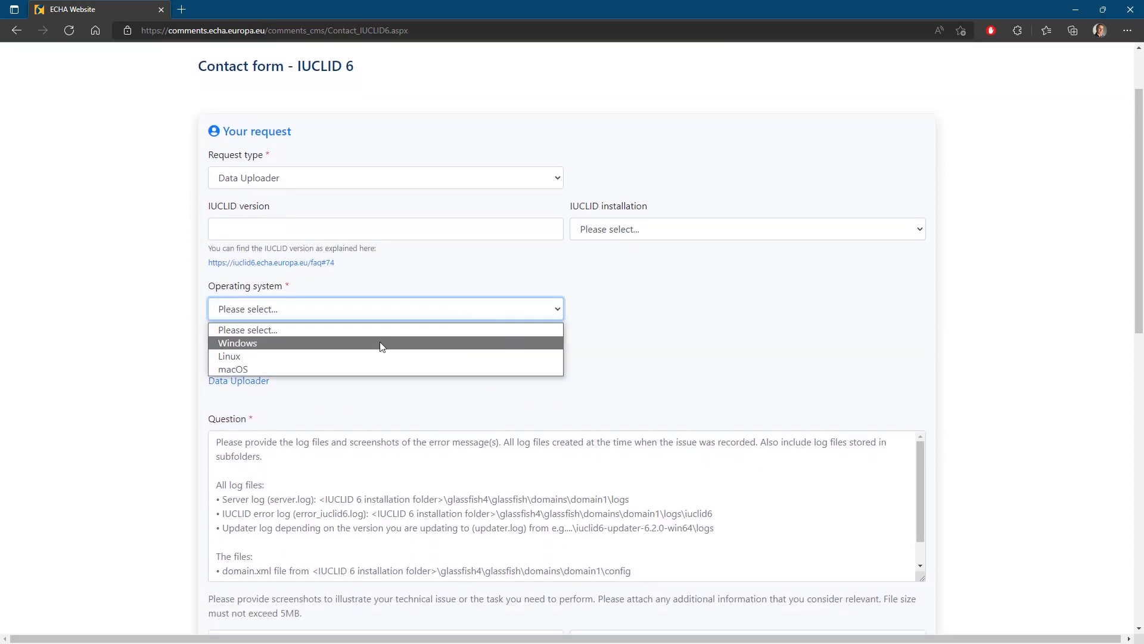
{"action": "left_click", "coordinate": [694, 335]}
{"action": "scroll", "coordinate": [419, 370], "scroll_direction": "down", "scroll_amount": 2}
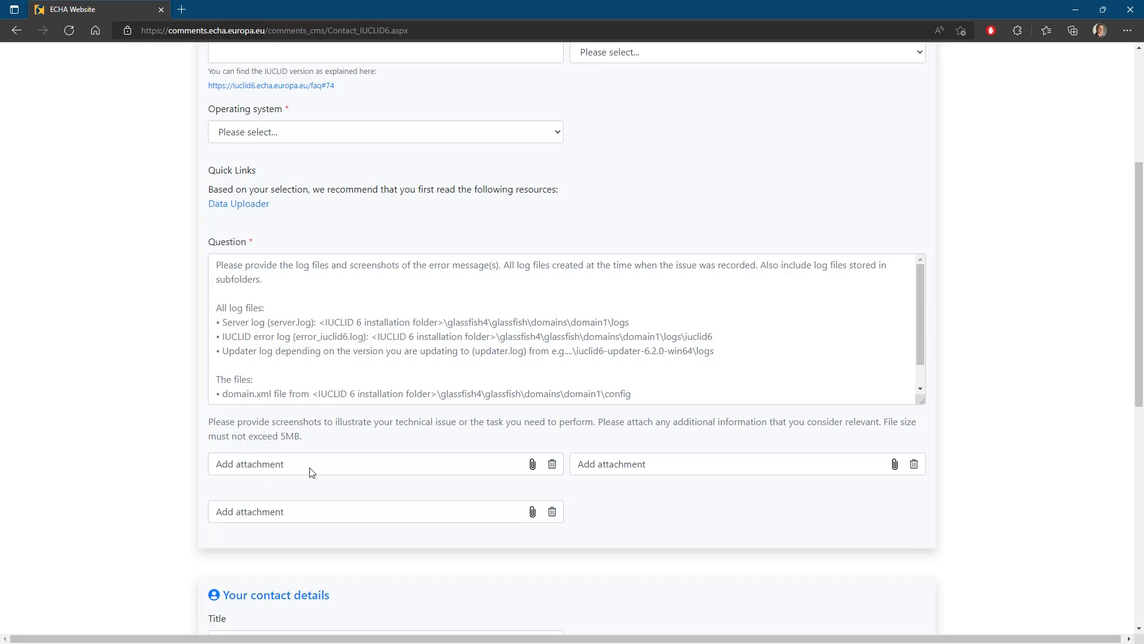
{"action": "scroll", "coordinate": [316, 486], "scroll_direction": "down", "scroll_amount": 7}
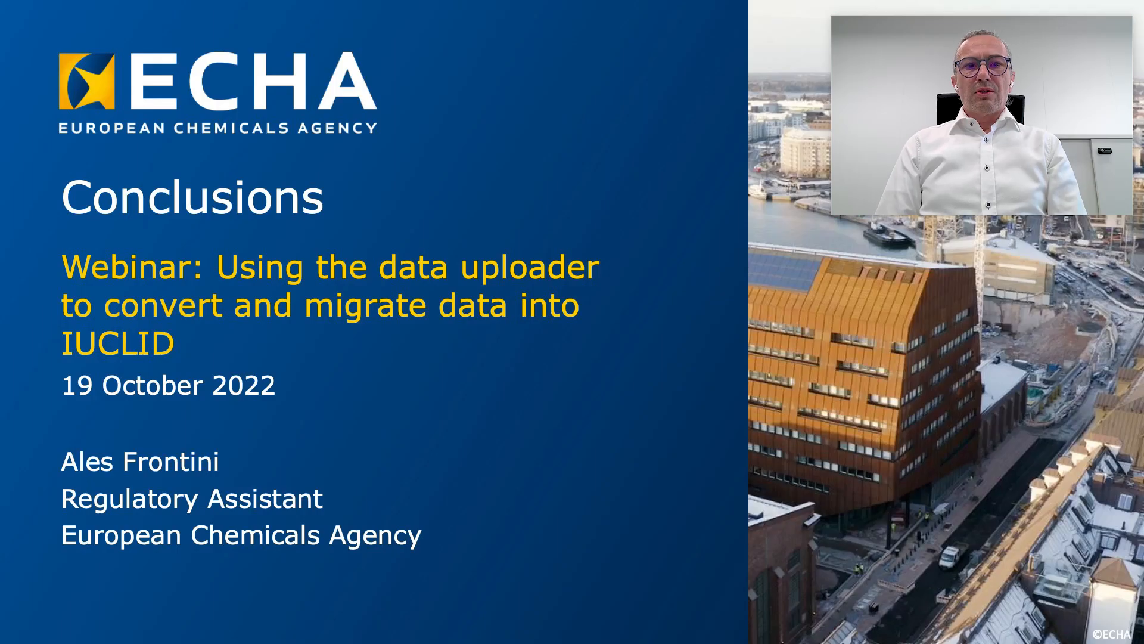
{"action": "key", "text": "Right"}
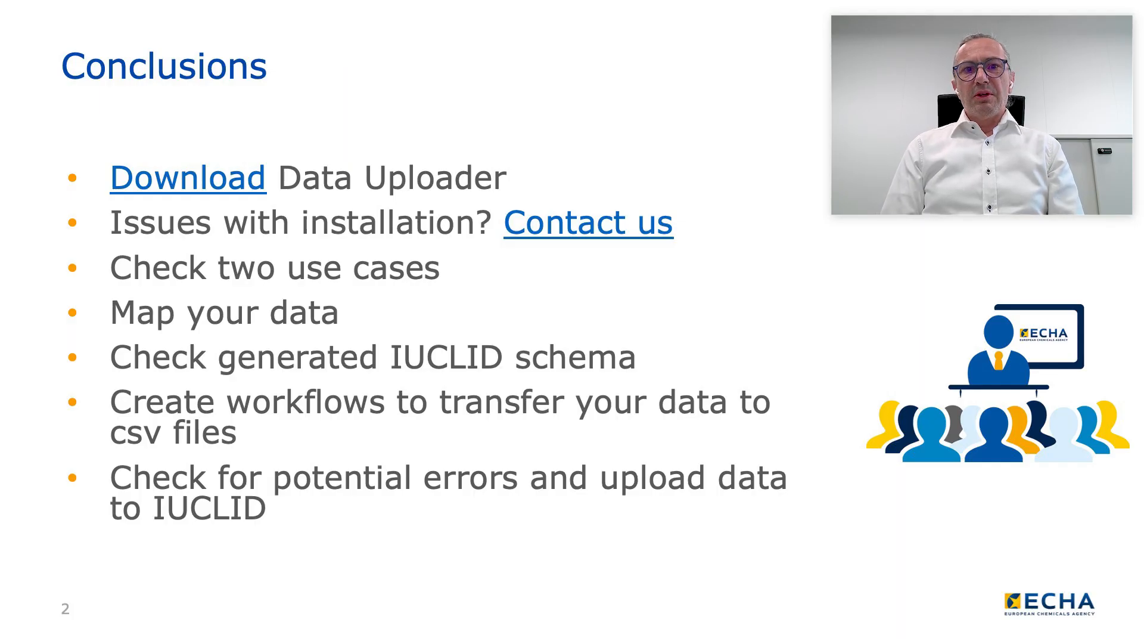